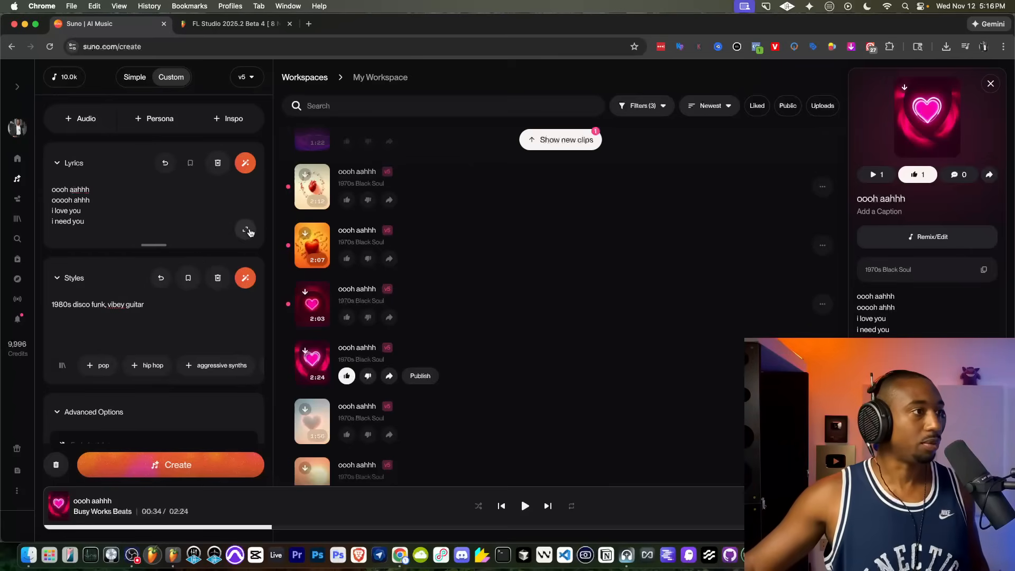
Review the song's full lyrics, the advanced generation options and the list of generated clips in the workspace.
click(245, 229)
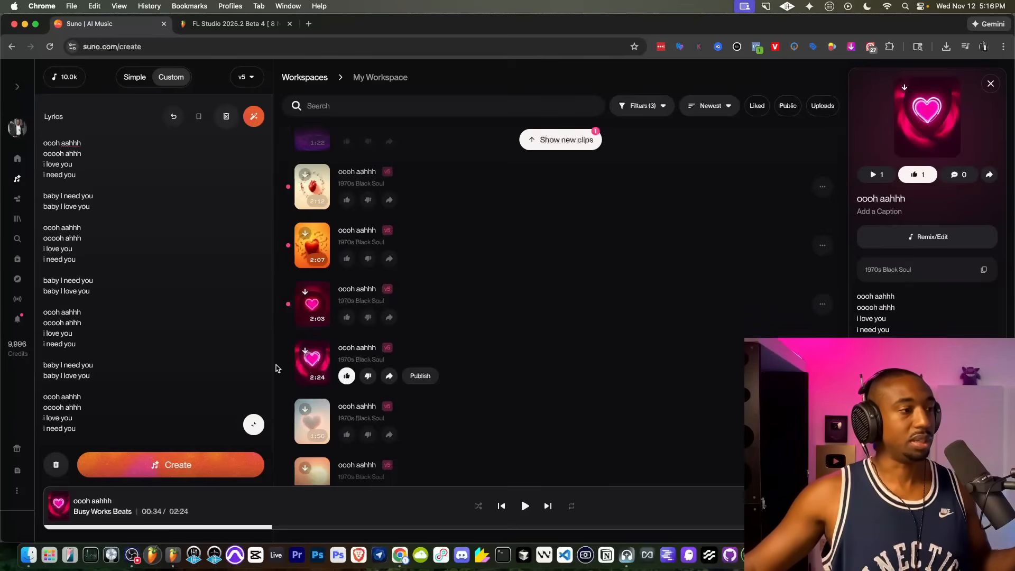
click(254, 423)
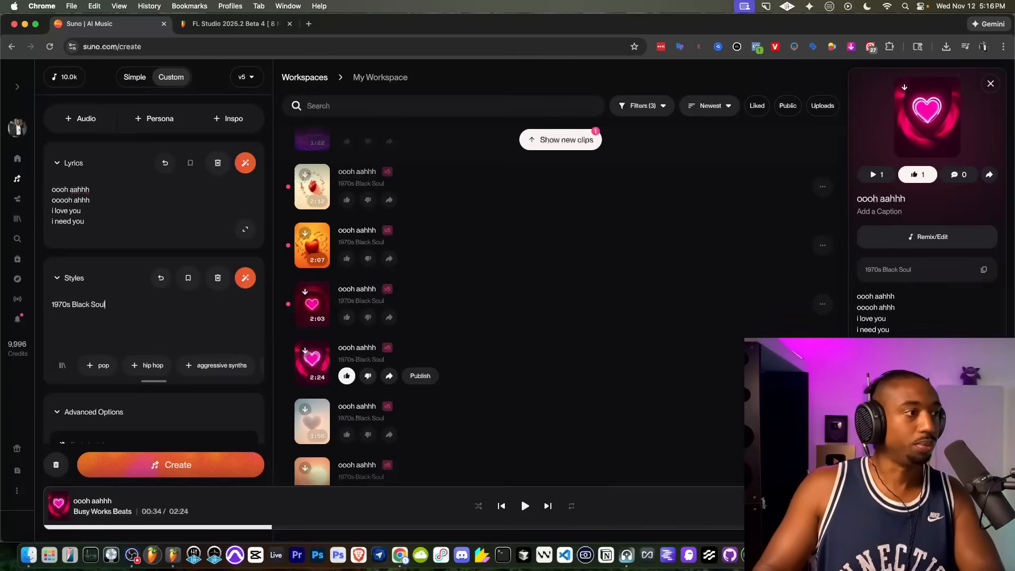
click(129, 411)
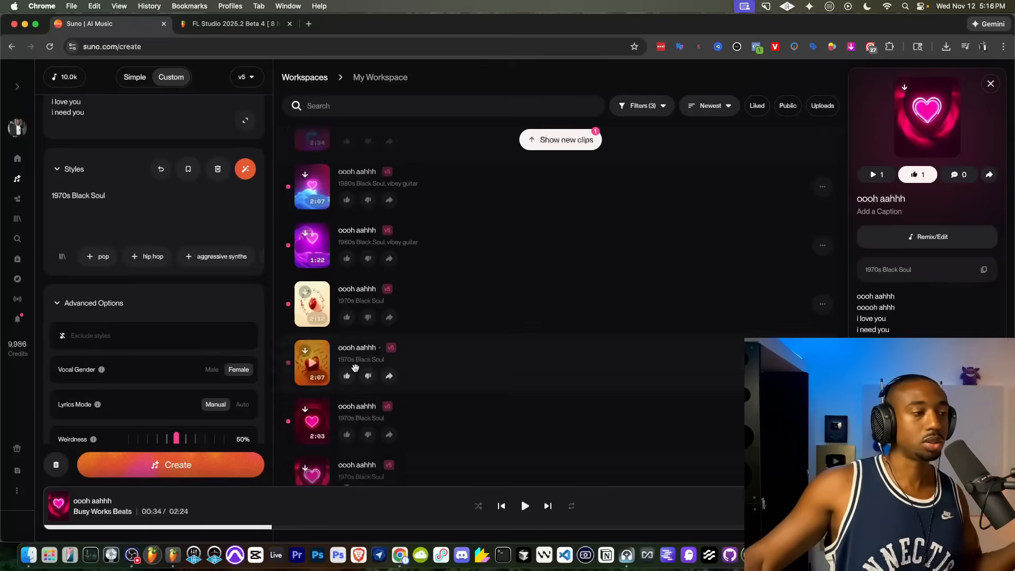
scroll(344, 376, down, 2)
scroll(354, 367, down, 1)
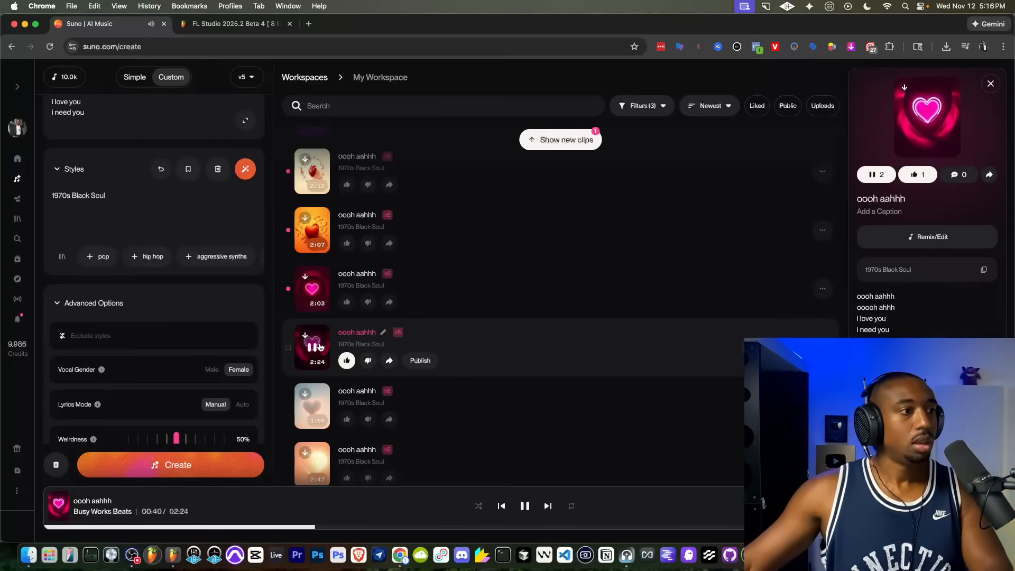
Switch to FL Studio and place the downloaded oooh aahhh (1) audio file on Track 1 of the playlist, starting at bar 1.
click(172, 555)
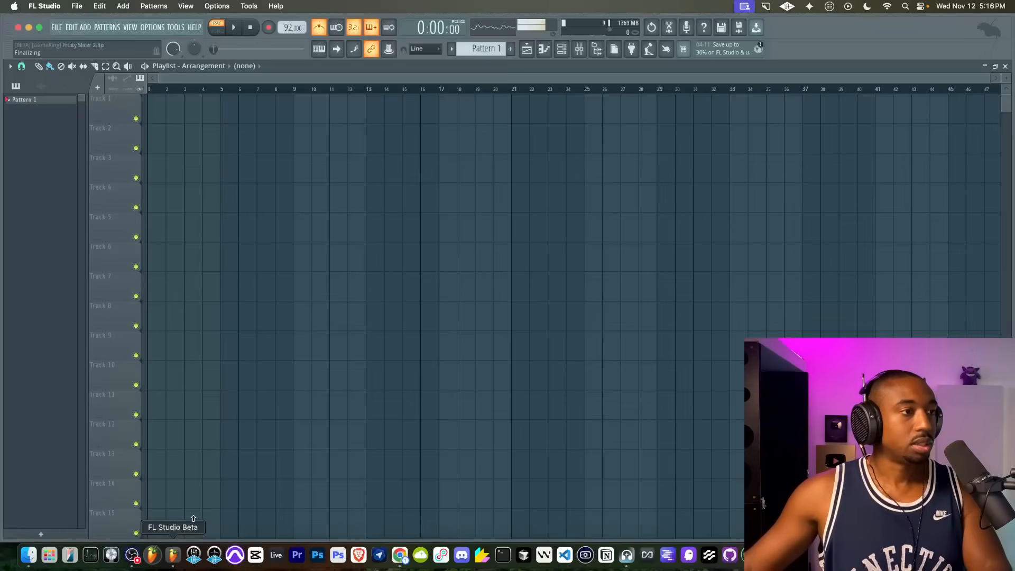
click(562, 51)
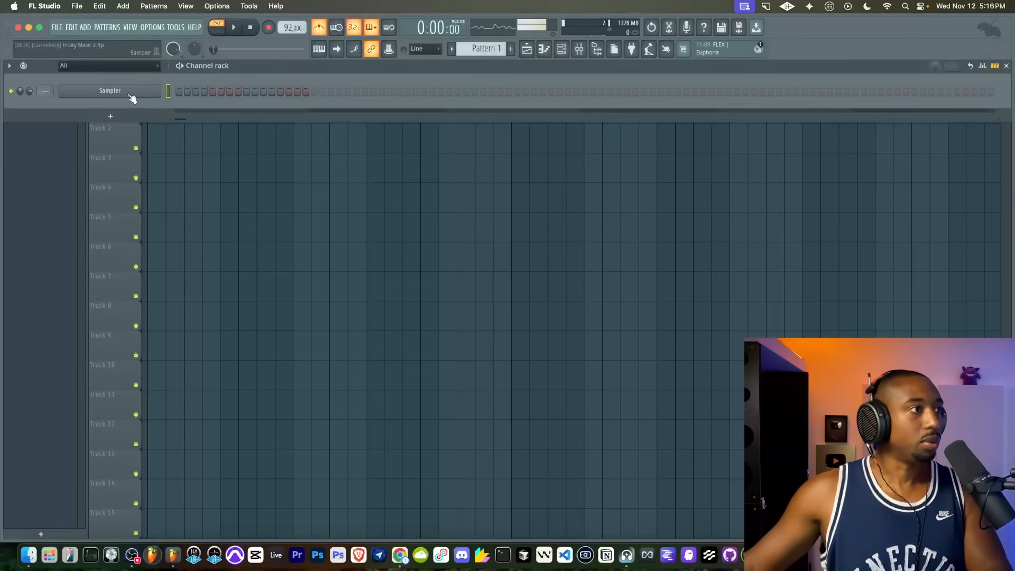
drag(132, 99, 267, 192)
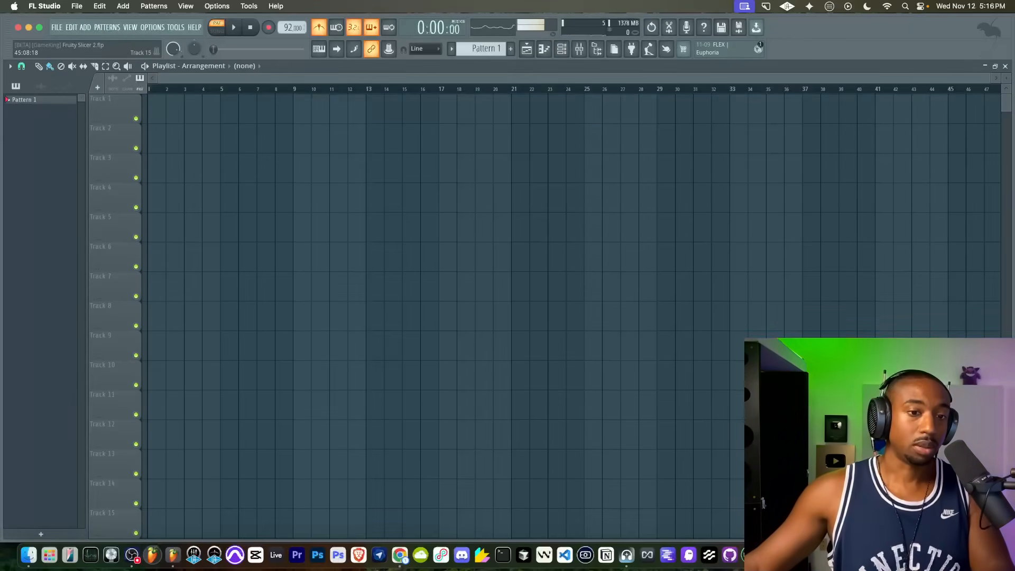
click(962, 554)
drag(486, 230, 148, 109)
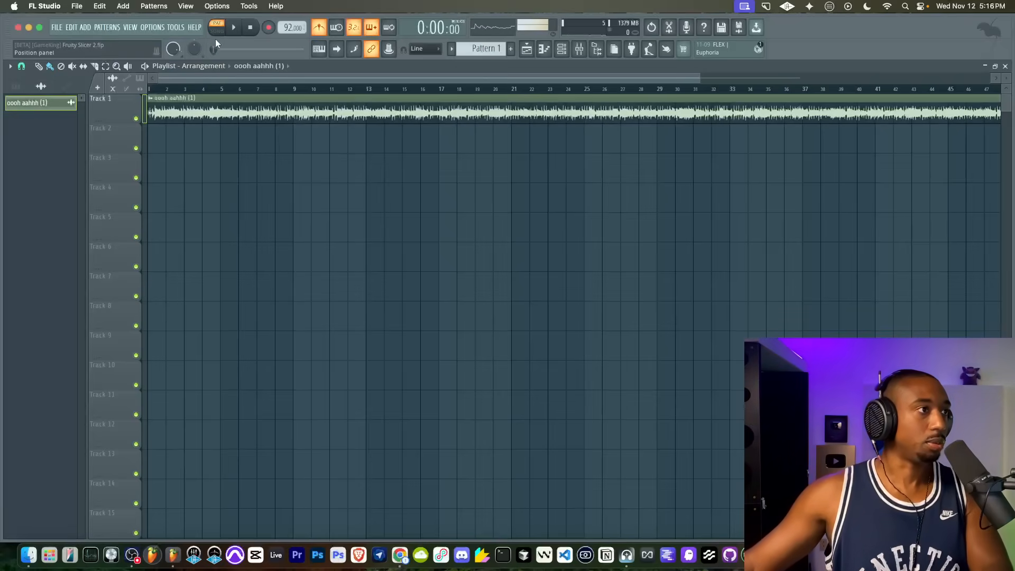
Set playback to song mode and audition the beginning of the oooh aahhh (1) clip.
click(216, 30)
key(space)
scroll(185, 112, up, 5)
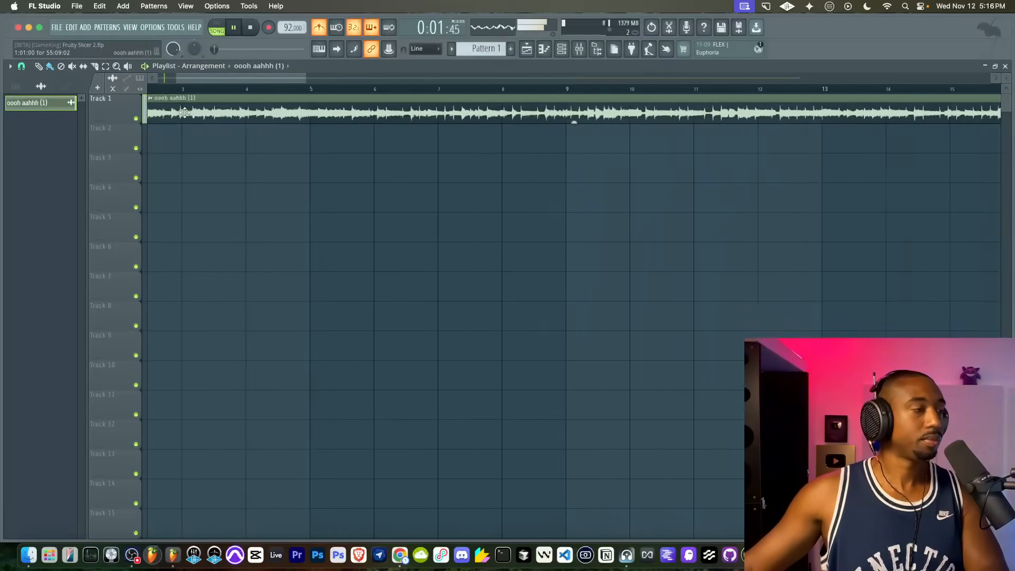
scroll(185, 113, up, 3)
key(space)
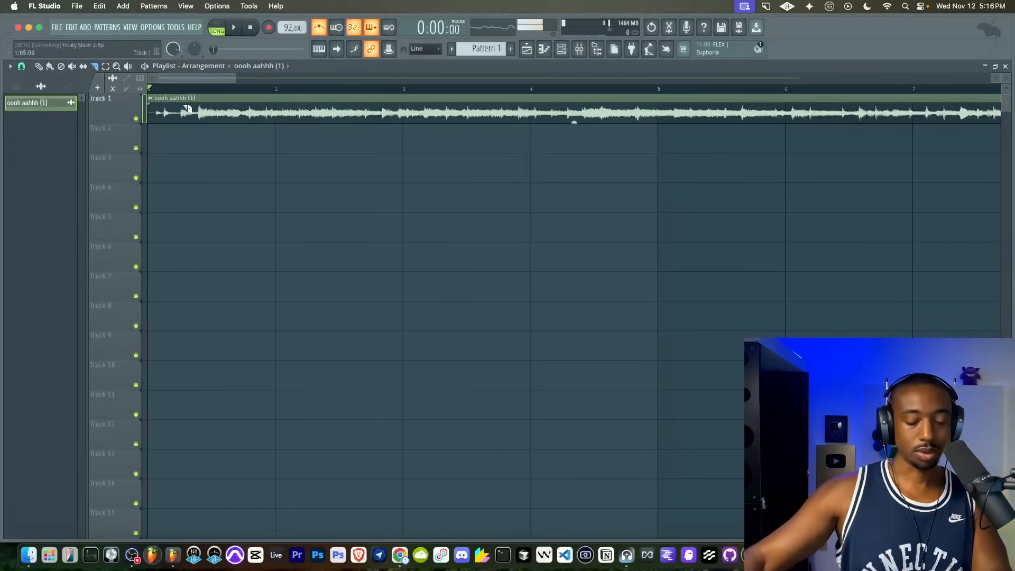
Cut off and delete the intro before the clip's first strong beat, and move the remaining audio back to bar 1.
scroll(198, 116, up, 3)
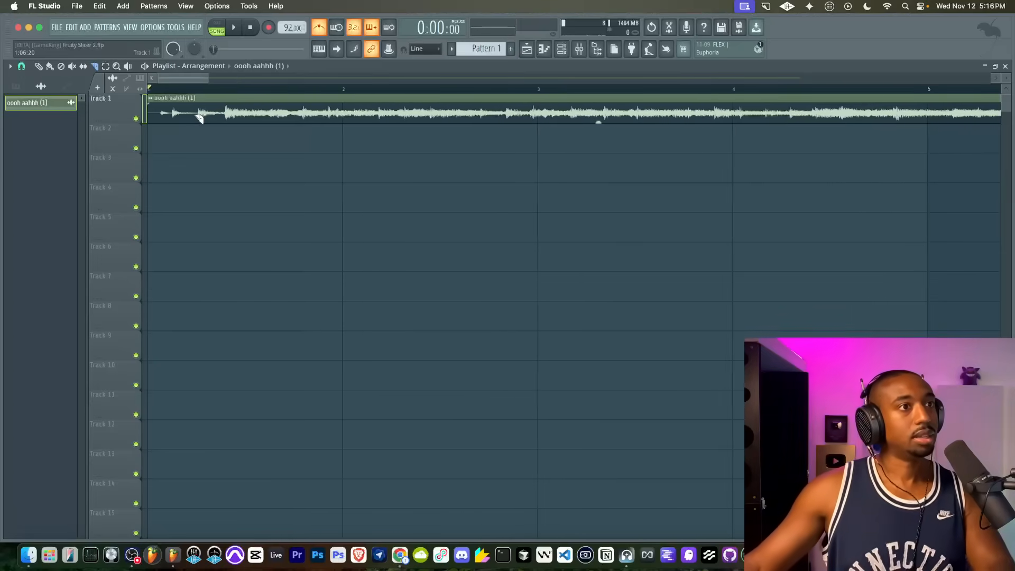
click(224, 116)
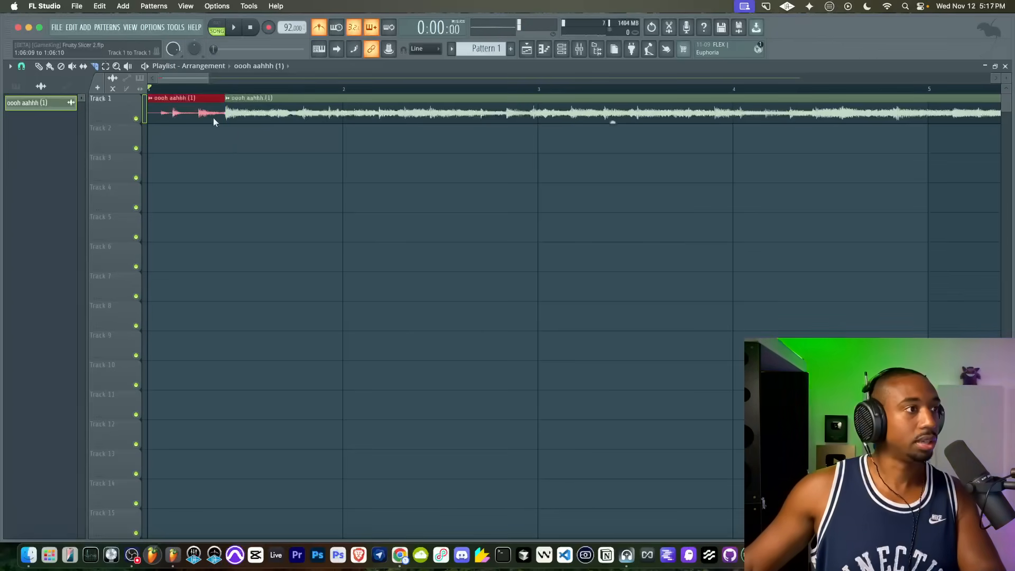
right_click(200, 113)
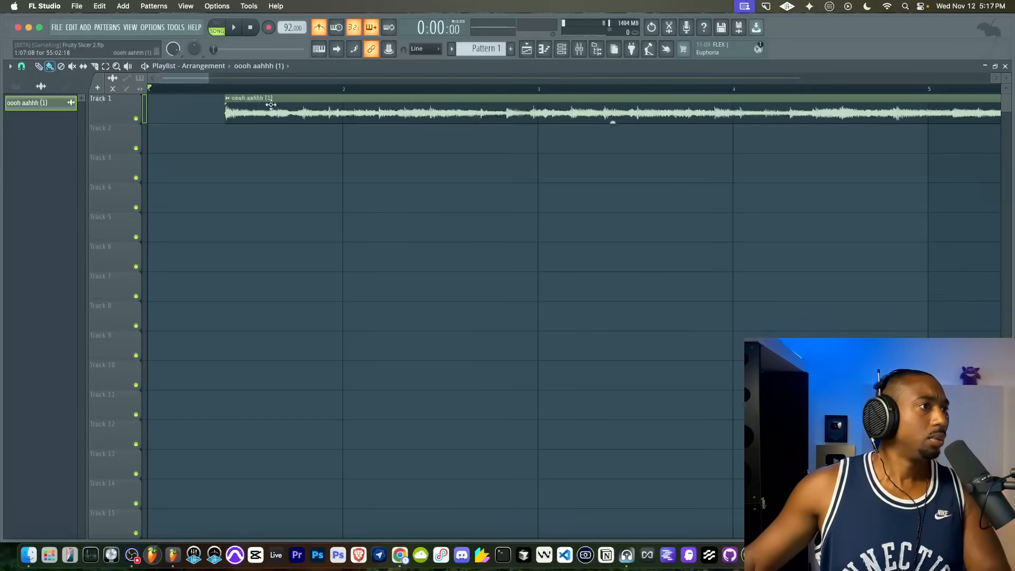
drag(271, 104, 194, 104)
scroll(187, 94, down, 2)
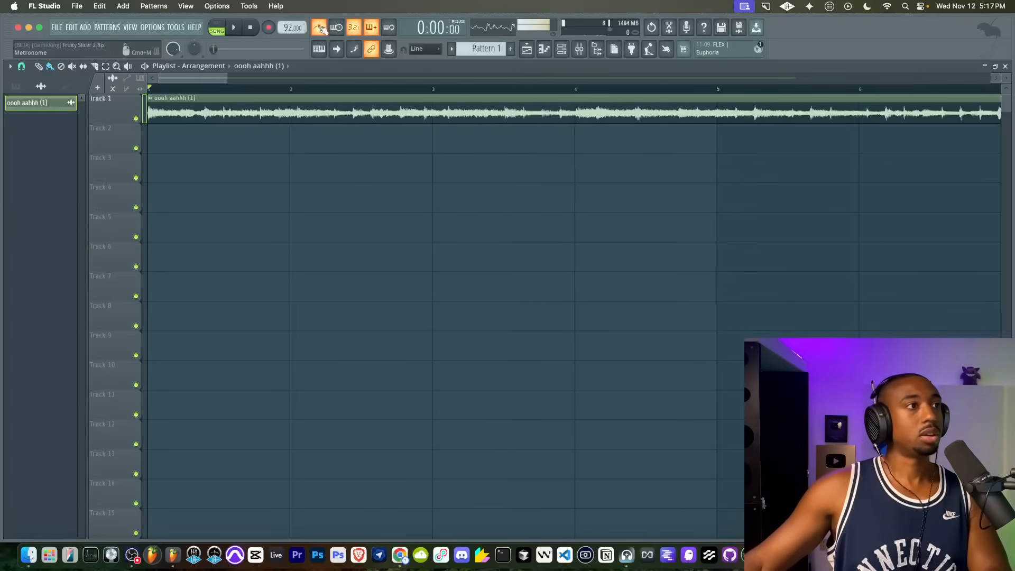
Turn off the metronome and, during playback, slice the Track 1 clip on the beat shortly after bars 3, 5 and 7.
key(space)
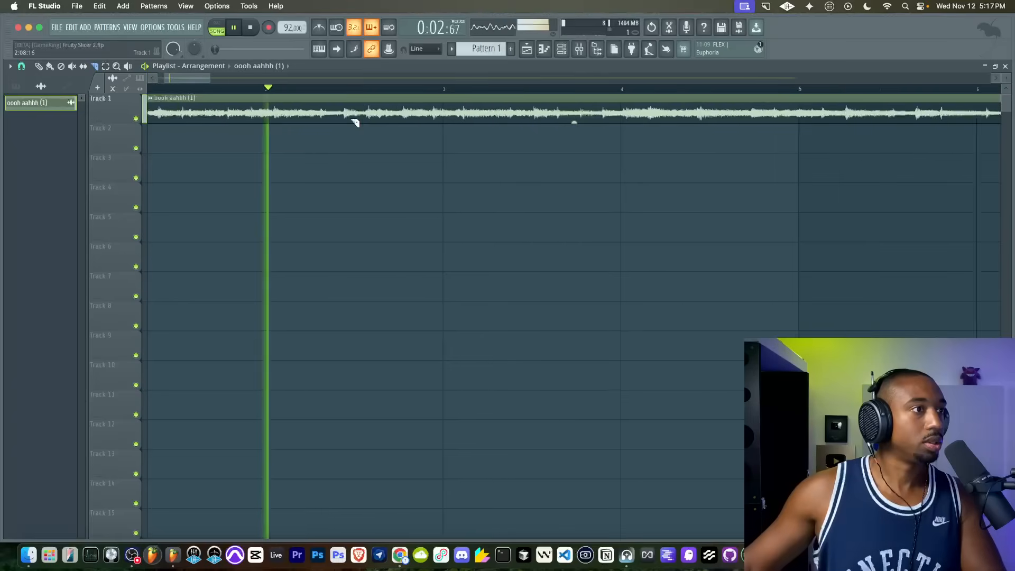
scroll(370, 114, up, 2)
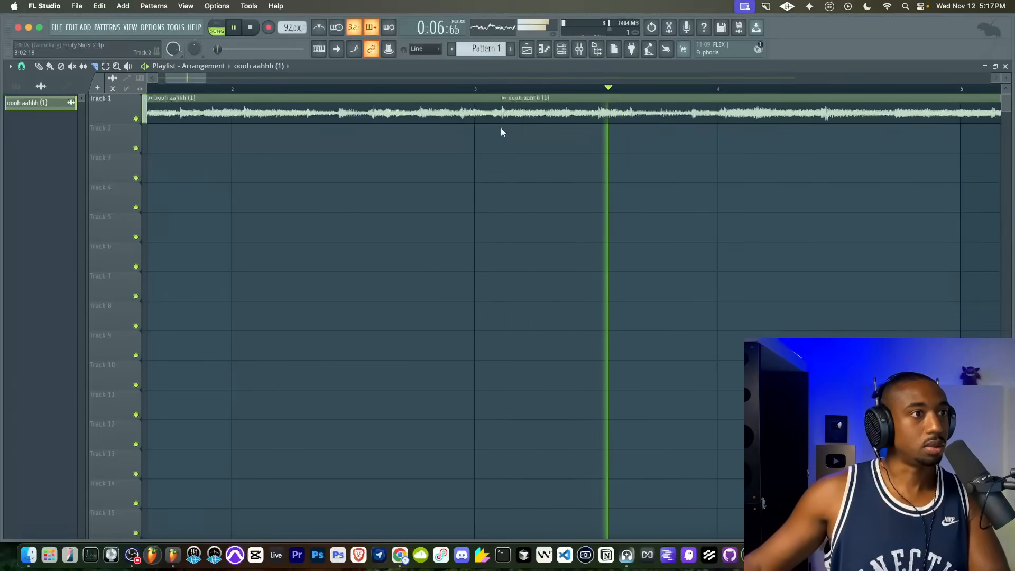
drag(200, 78, 218, 77)
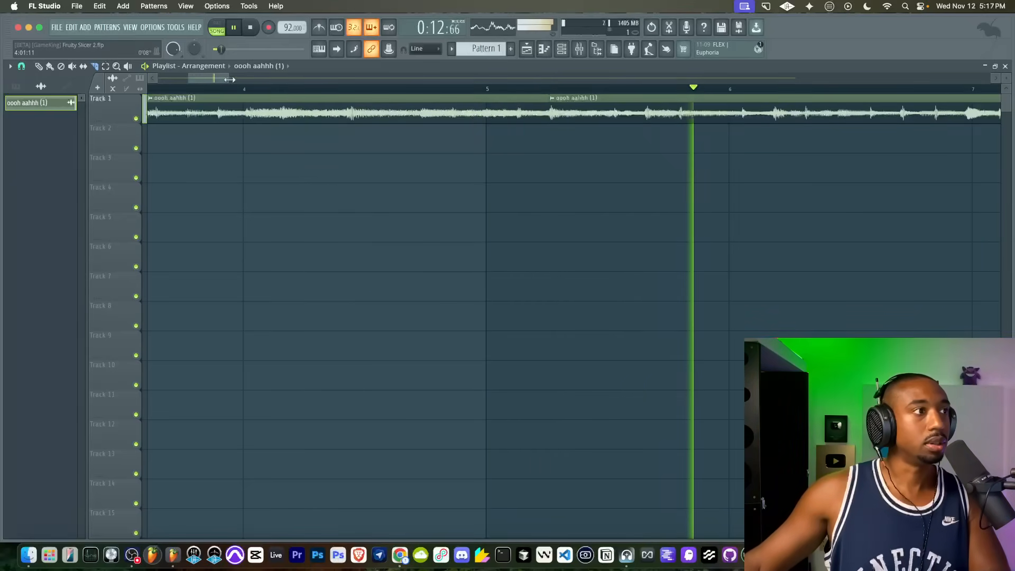
drag(222, 79, 248, 83)
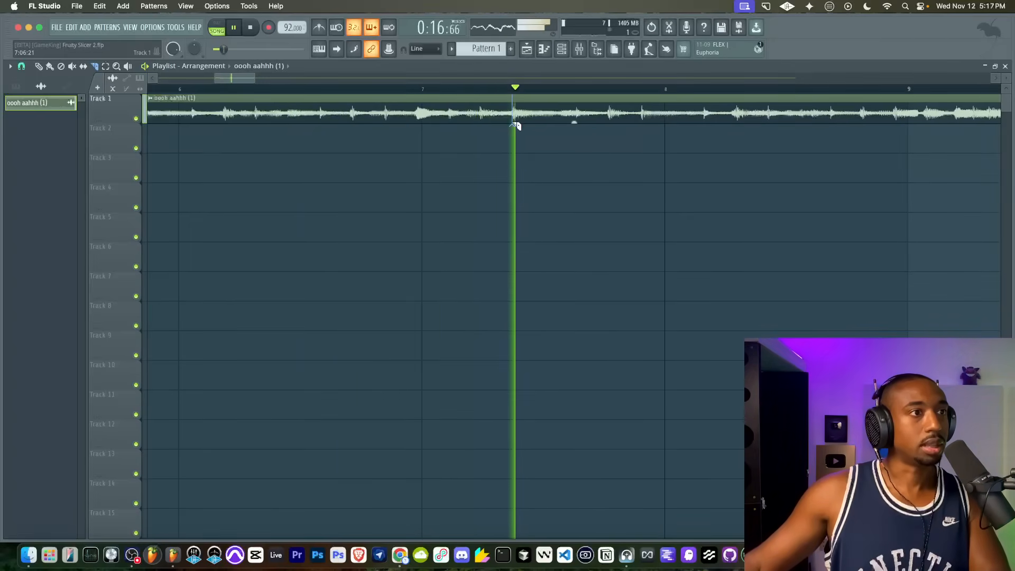
drag(514, 123, 514, 103)
Continue slicing the Track 1 clip on the beat during playback, with cuts around the middle of bars 9, 11 and 13.
drag(239, 77, 262, 81)
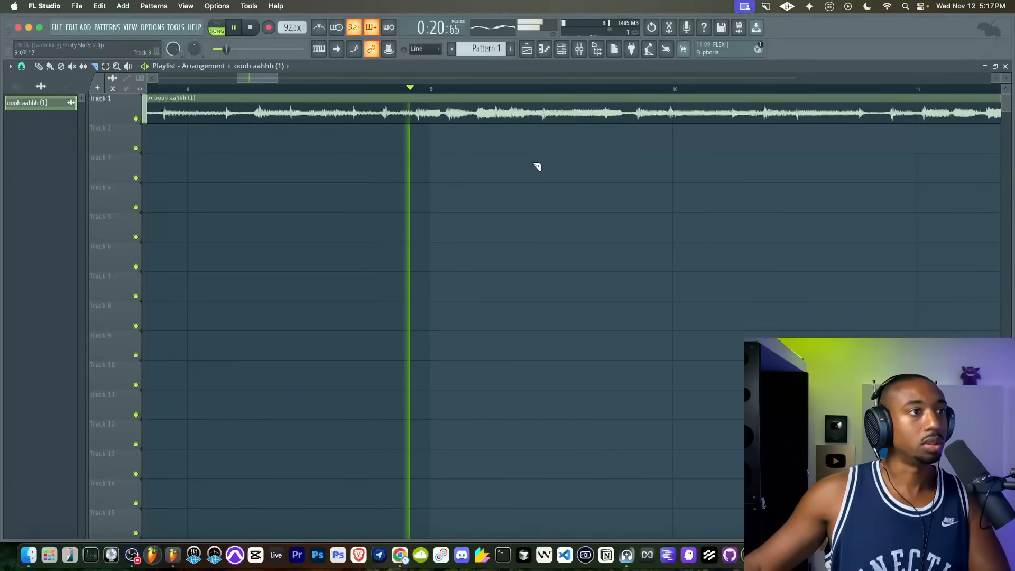
drag(545, 122, 543, 124)
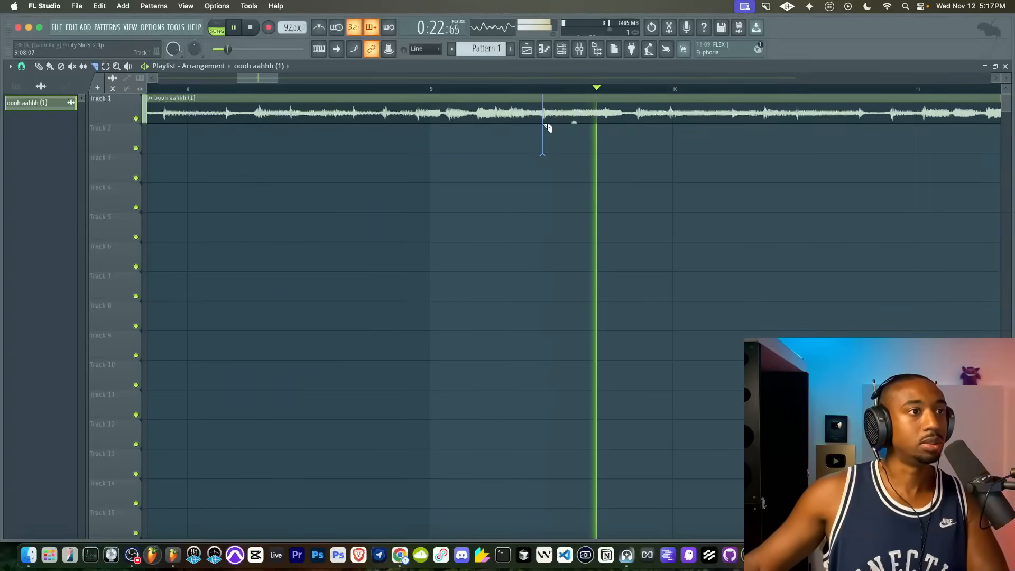
drag(260, 76, 294, 81)
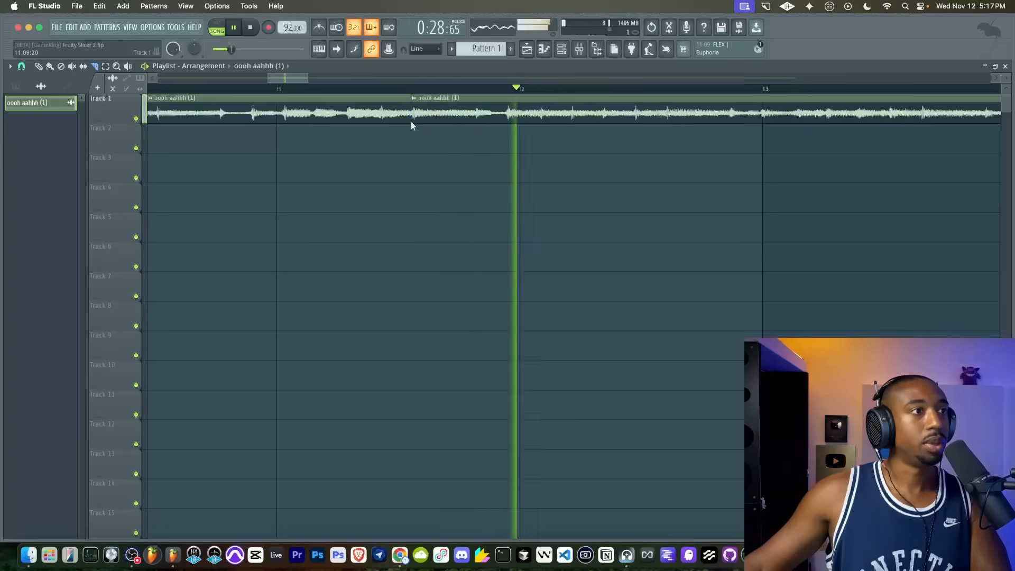
drag(292, 73, 310, 78)
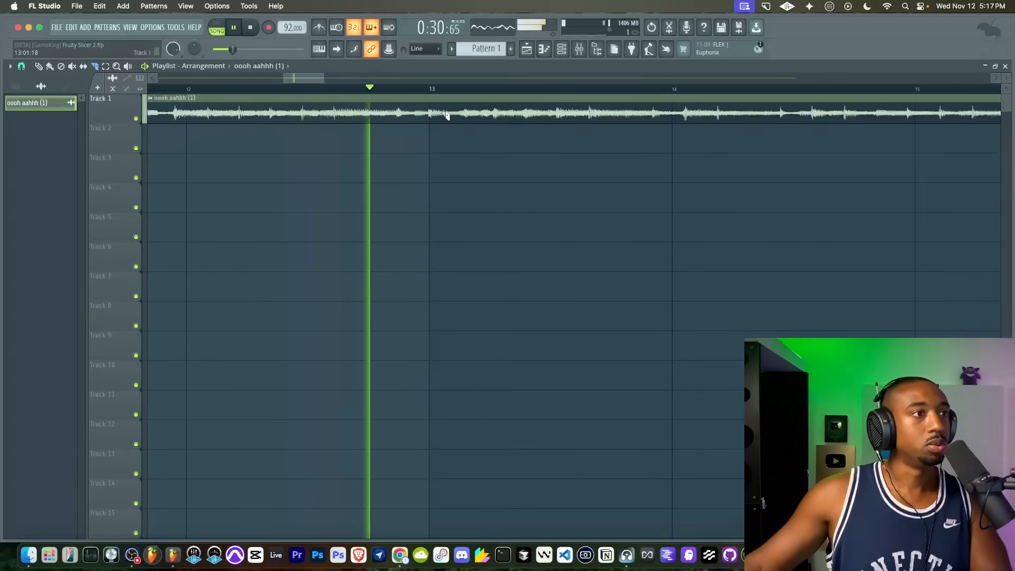
click(588, 123)
Slice the Track 1 clip on the beat late in bars 15 and 17 while it plays.
scroll(582, 119, down, 4)
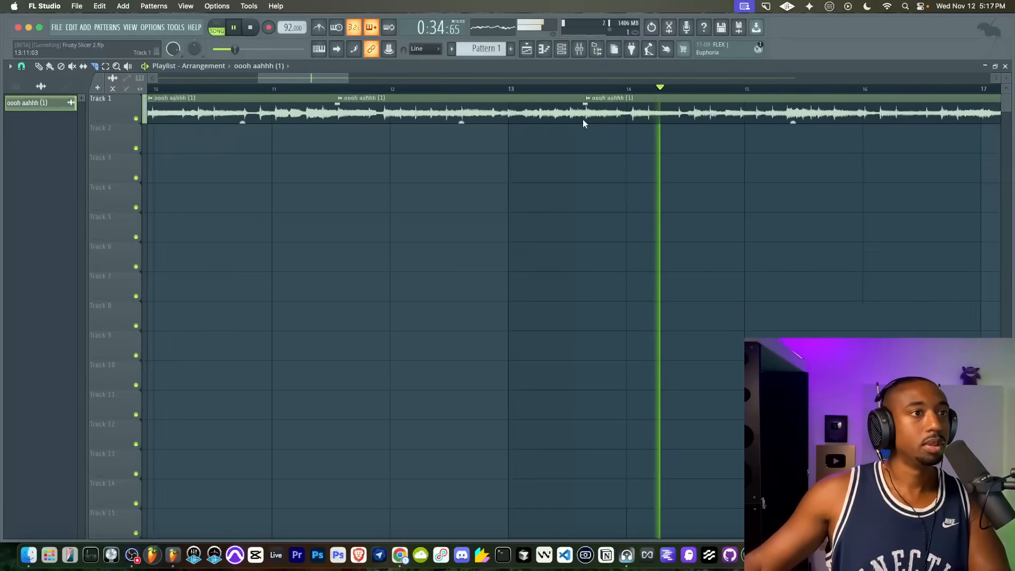
drag(343, 80, 386, 85)
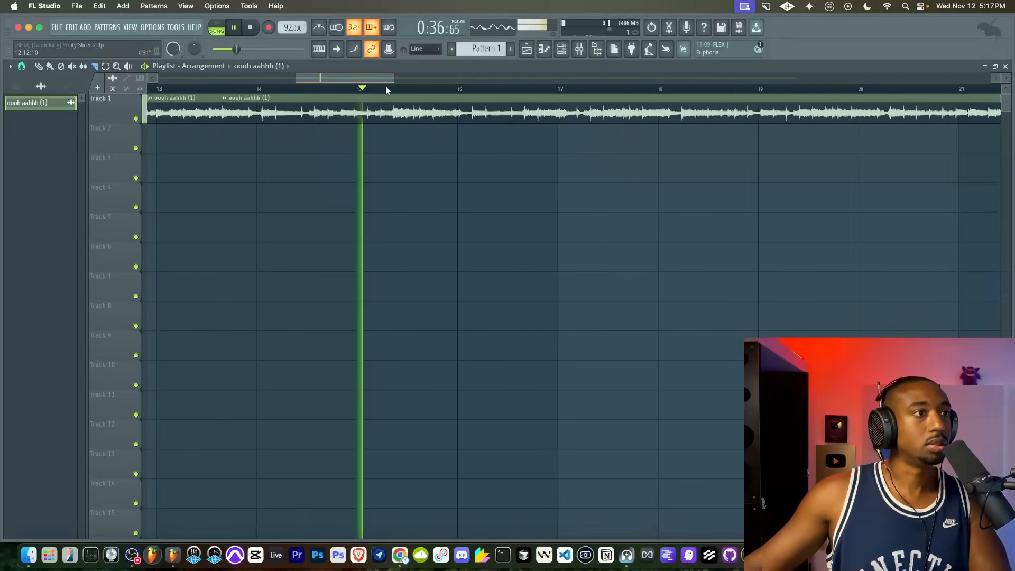
click(454, 123)
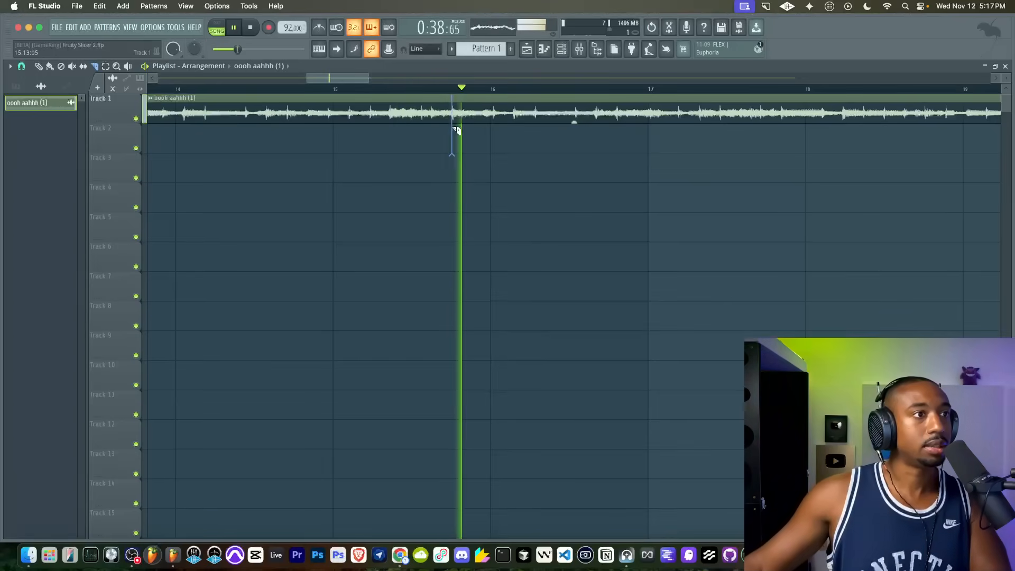
drag(354, 79, 373, 79)
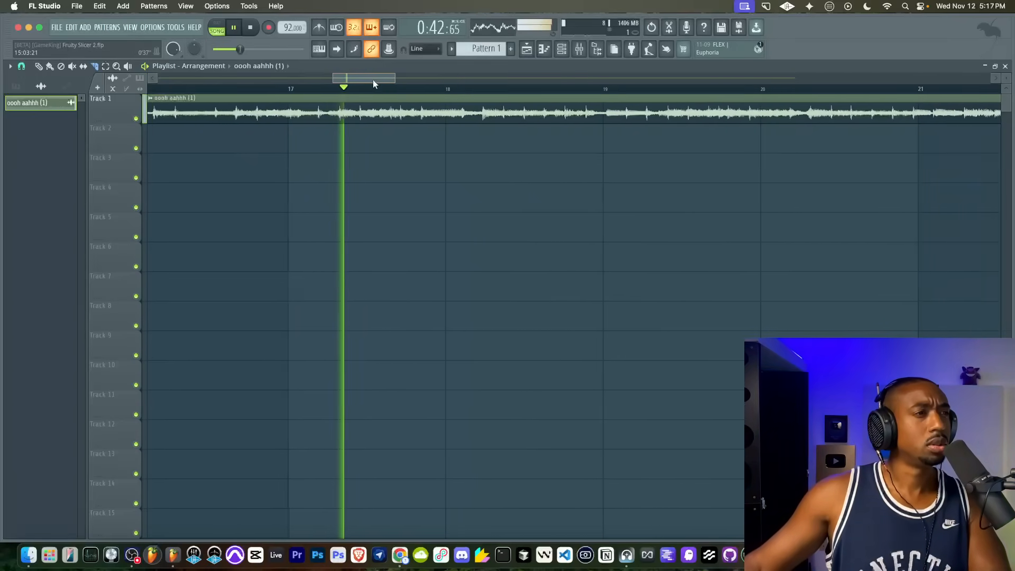
click(418, 122)
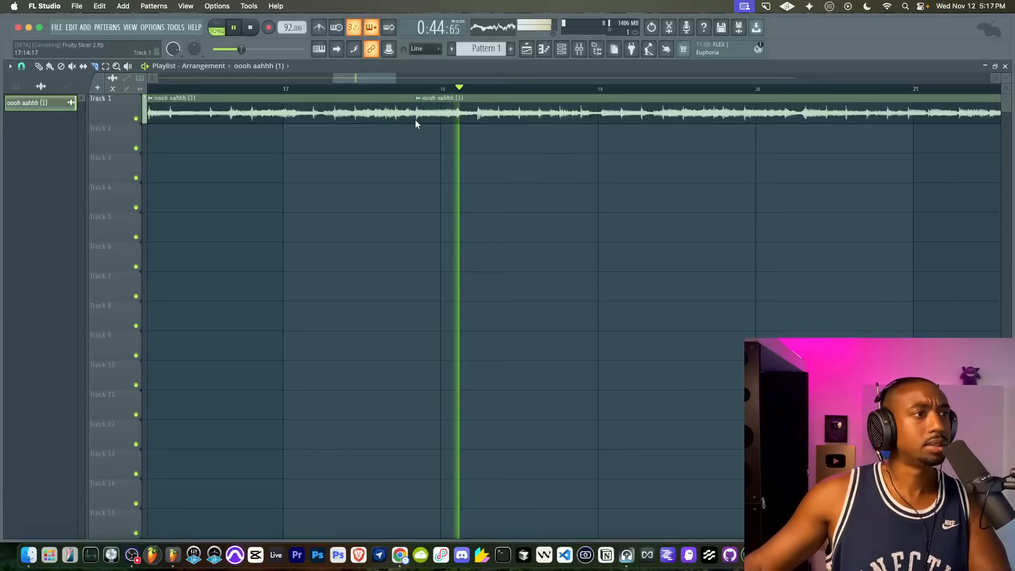
Slice the Track 1 clip just before bar 20 and at bar 22, and stop playback.
drag(376, 79, 388, 78)
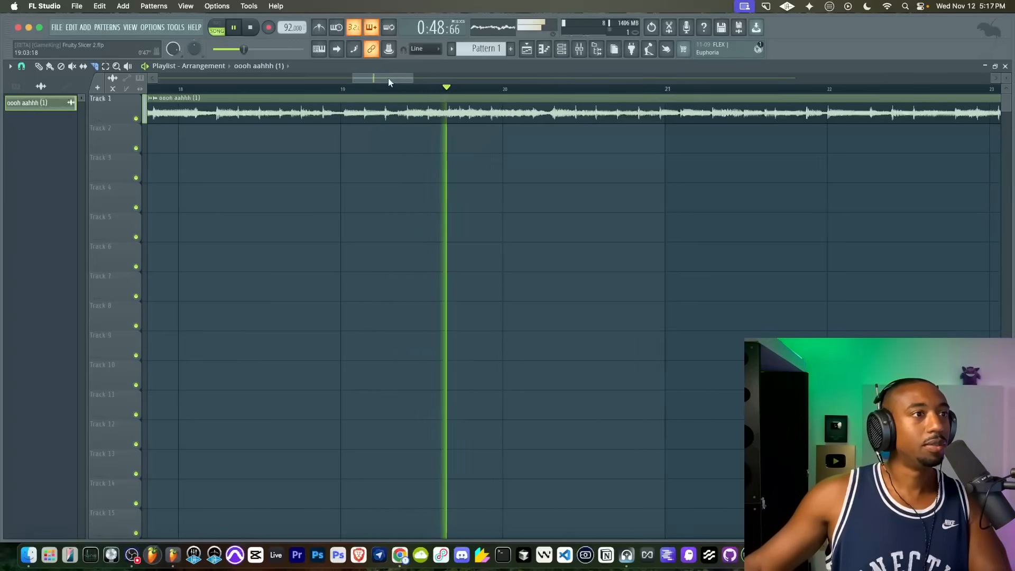
click(491, 124)
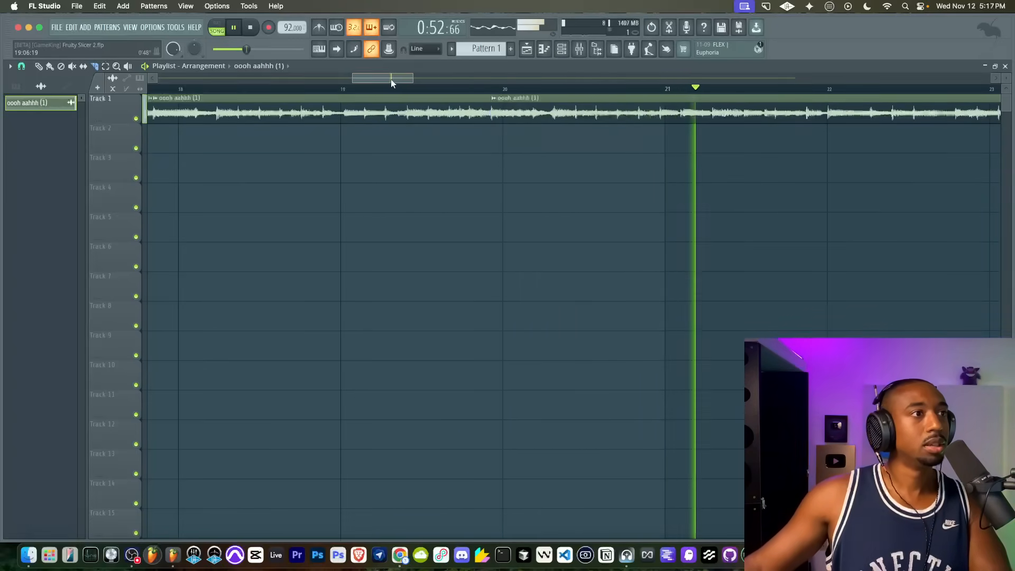
drag(392, 78, 410, 84)
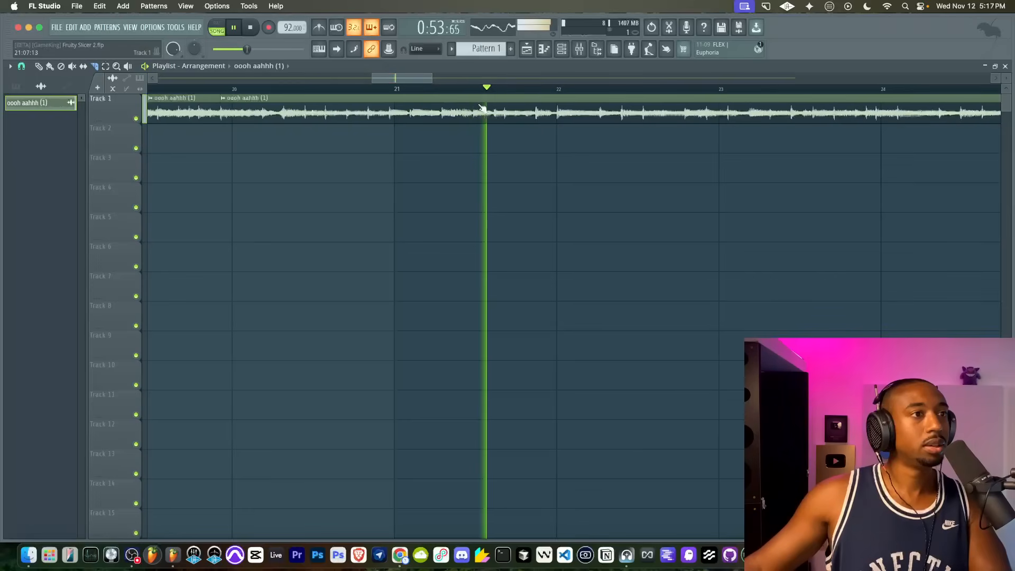
click(557, 120)
key(space)
Delete the uncut remainder of the audio after bar 22 on Track 1.
scroll(557, 120, down, 6)
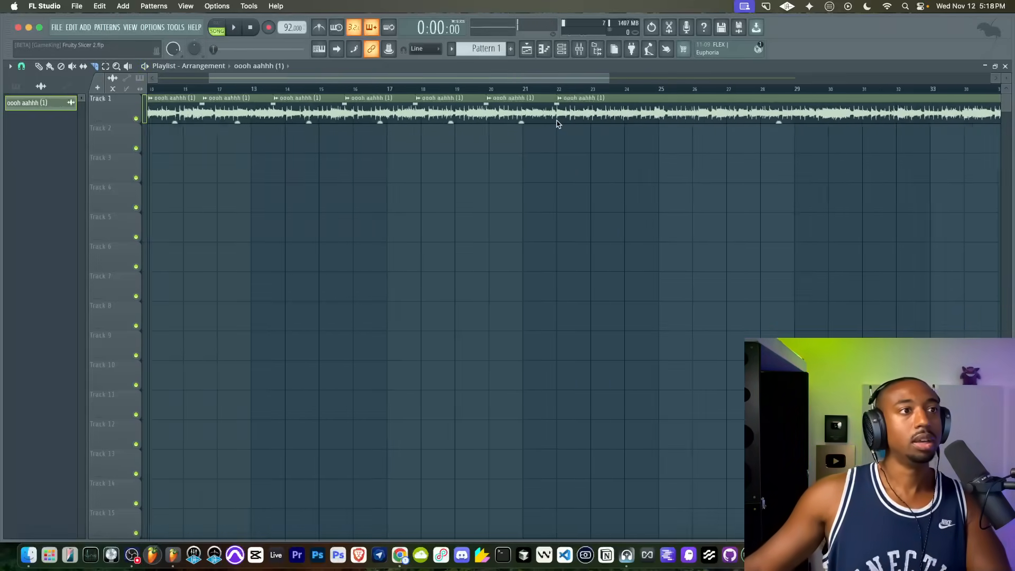
scroll(570, 120, down, 2)
key(Delete)
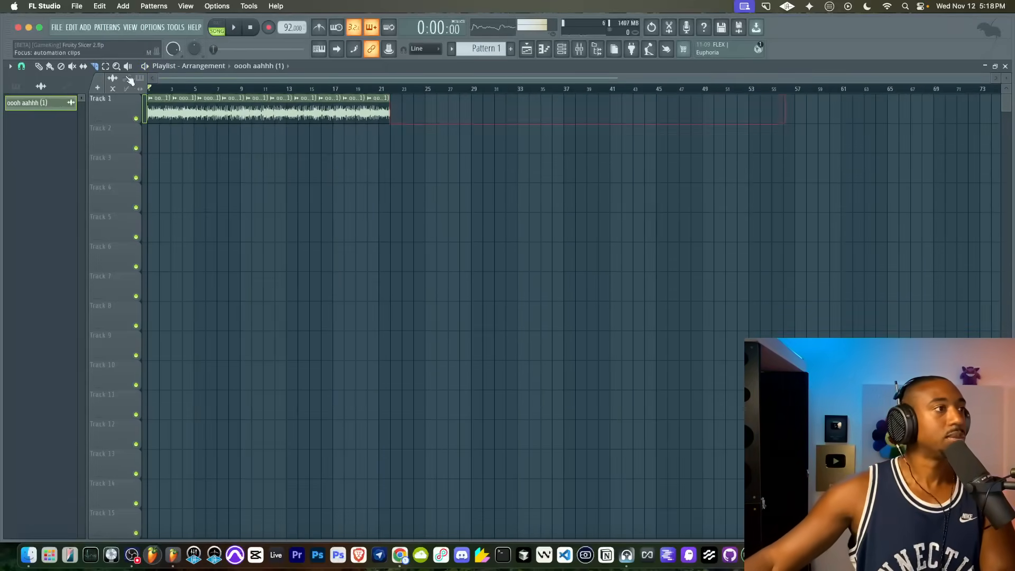
Move the first slice straight down from Track 1 to Track 2, keeping its start at bar 1.
scroll(162, 175, up, 2)
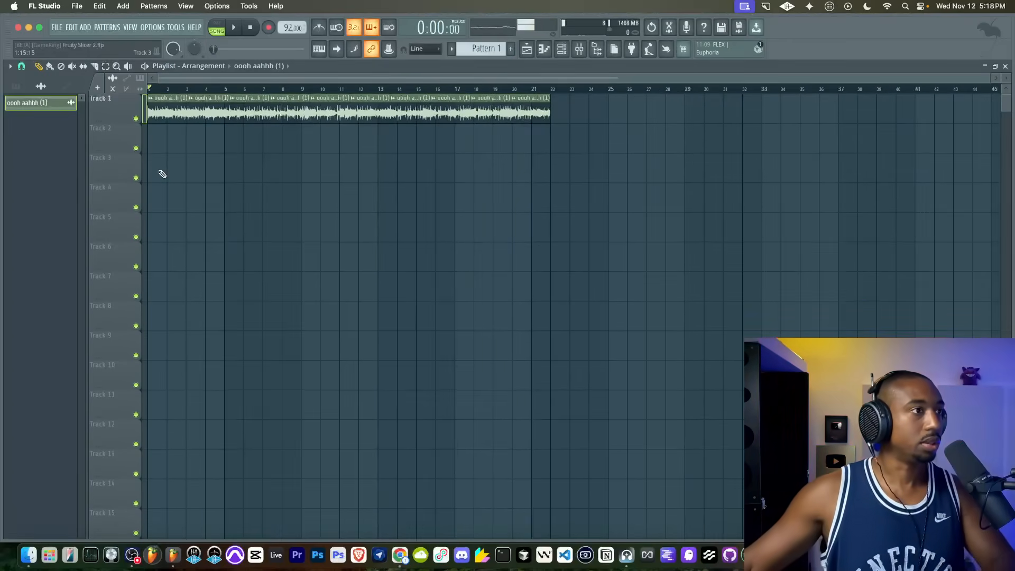
mouse_move(166, 106)
mouse_down()
mouse_move(165, 166)
mouse_move(169, 125)
mouse_up()
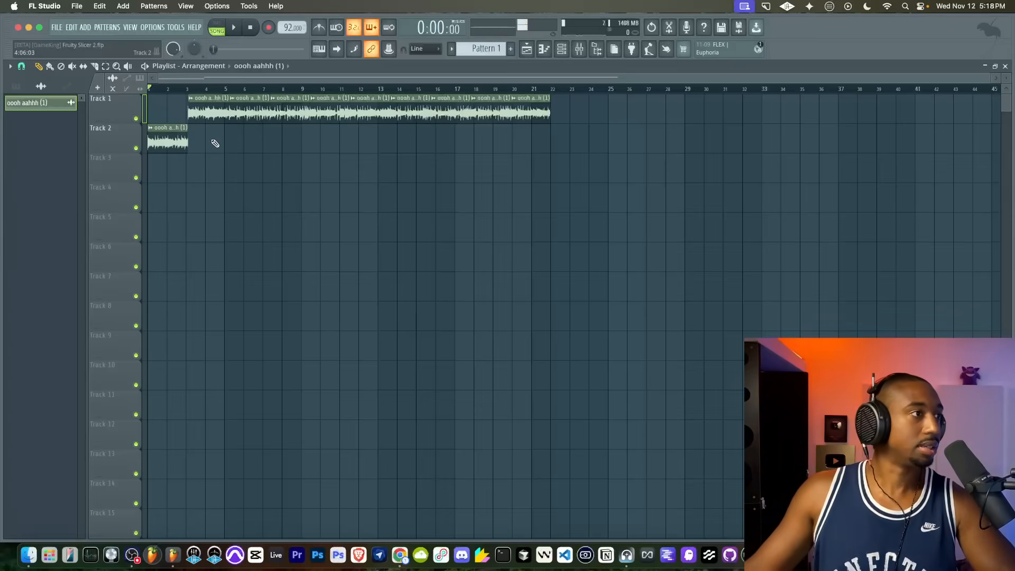
super+drag(534, 178, 117, 107)
super+click(225, 177)
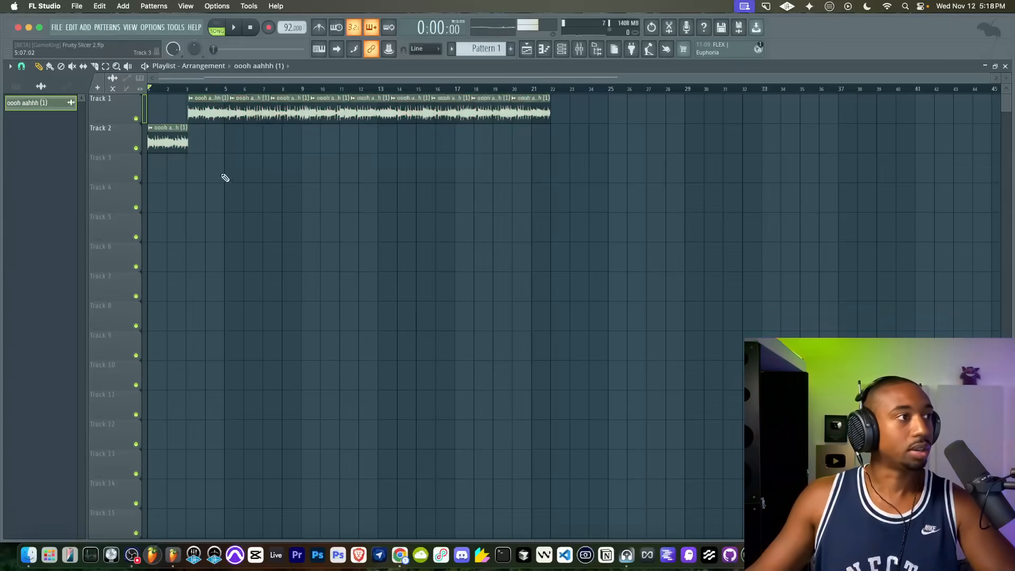
Make the first five slices of the song unique as samples, starting with the one on Track 2.
right_click(154, 134)
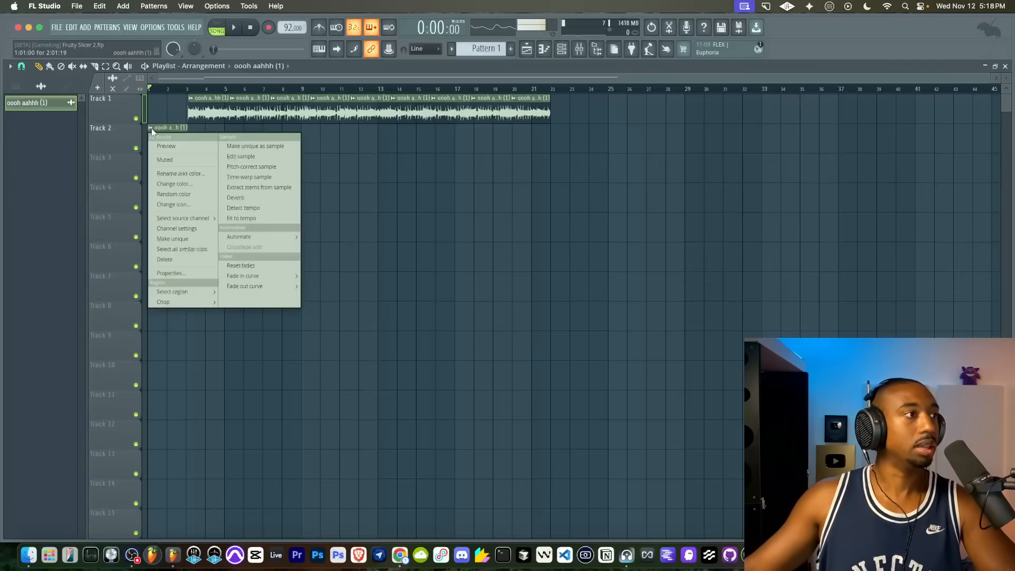
click(246, 146)
right_click(190, 99)
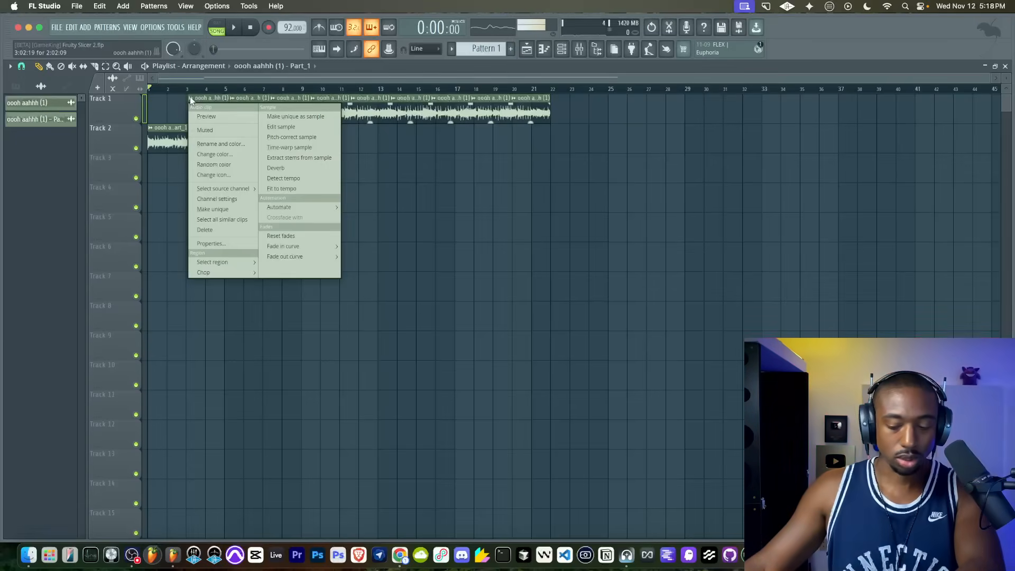
click(295, 116)
right_click(230, 99)
click(335, 117)
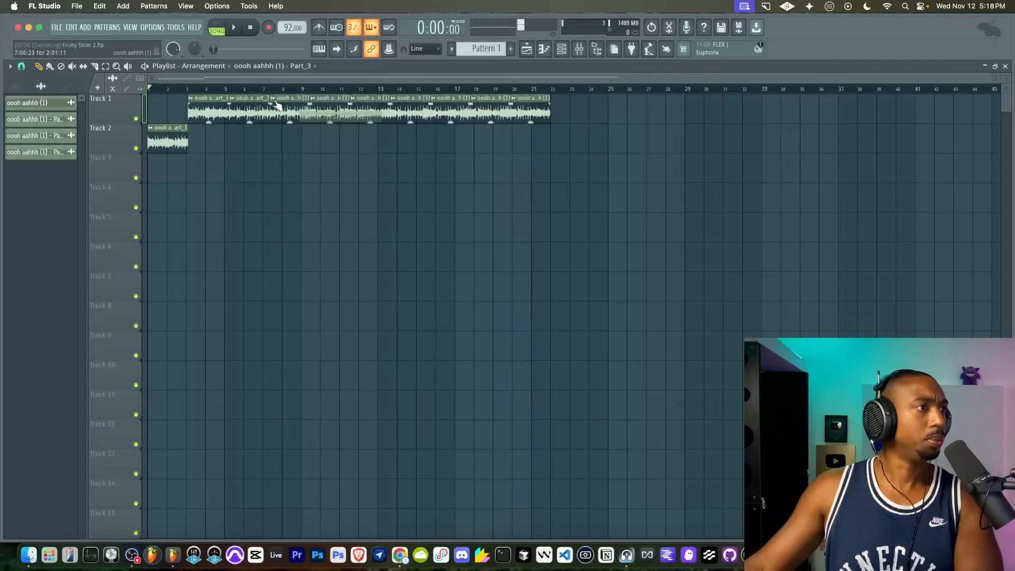
right_click(267, 99)
click(373, 117)
right_click(313, 100)
click(418, 117)
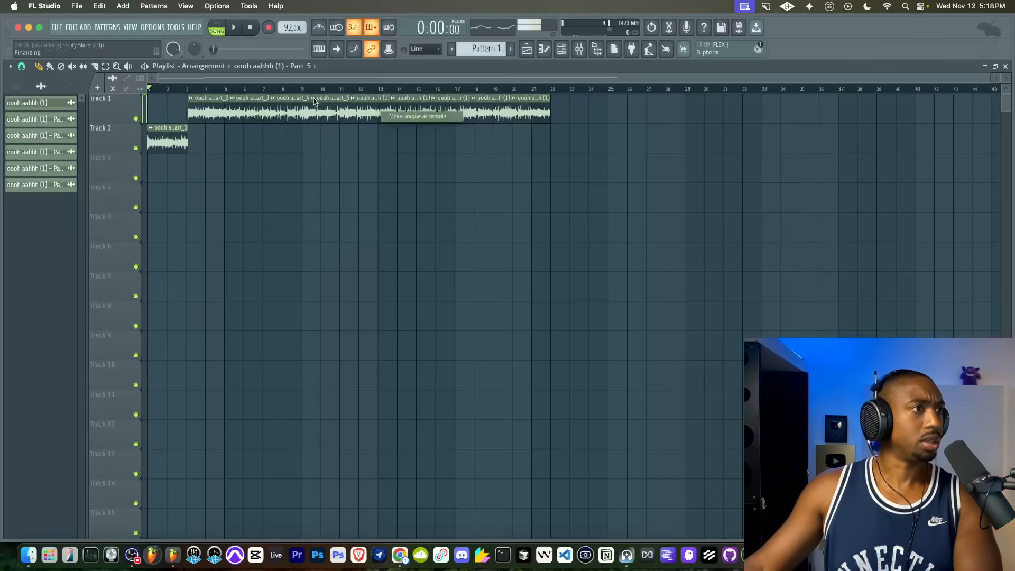
Make the remaining five slices on Track 1, from about bar 11 onward, unique as samples.
right_click(358, 101)
click(462, 117)
right_click(401, 103)
click(503, 117)
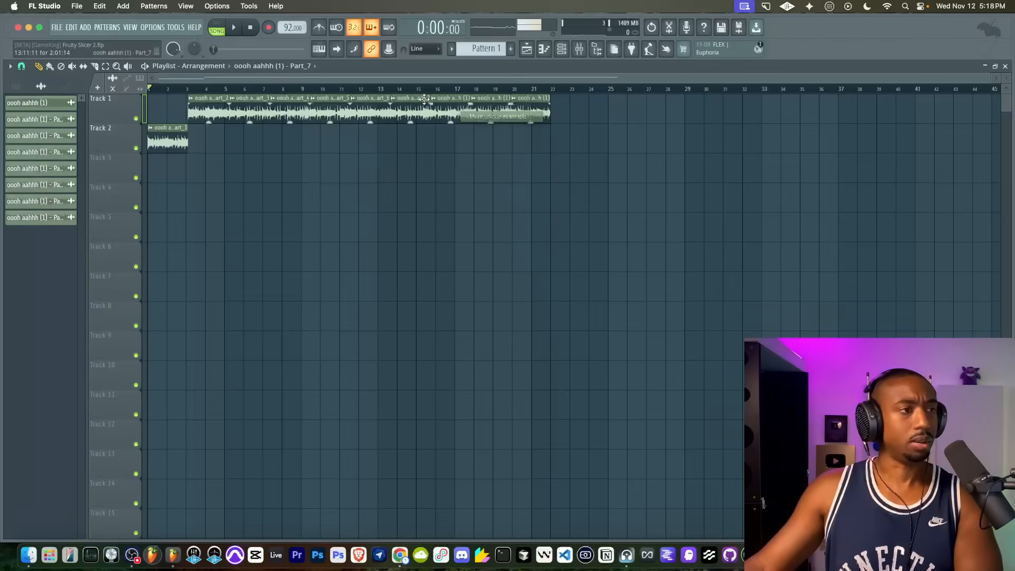
right_click(435, 103)
click(539, 117)
right_click(472, 99)
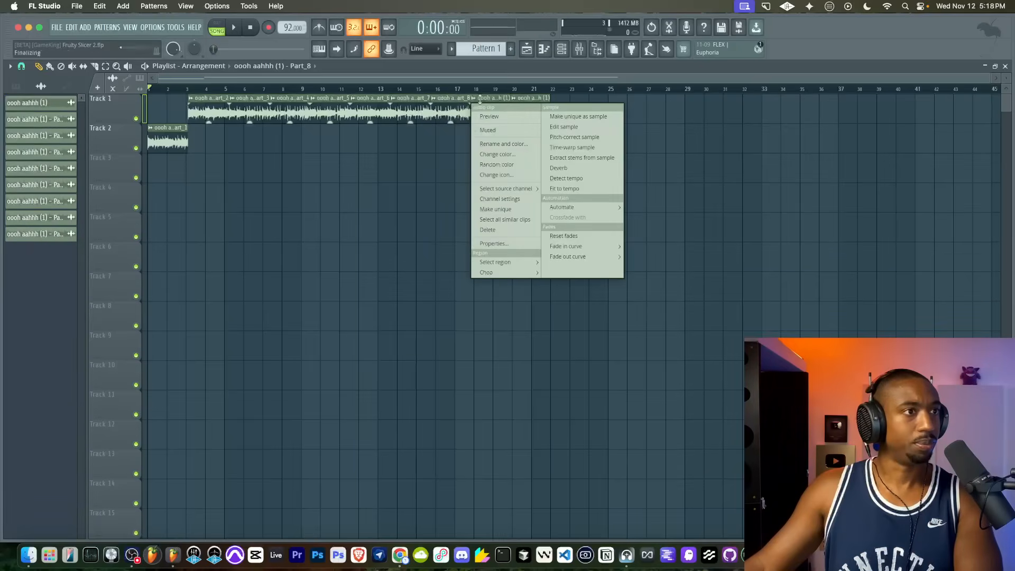
click(575, 116)
right_click(512, 99)
click(615, 117)
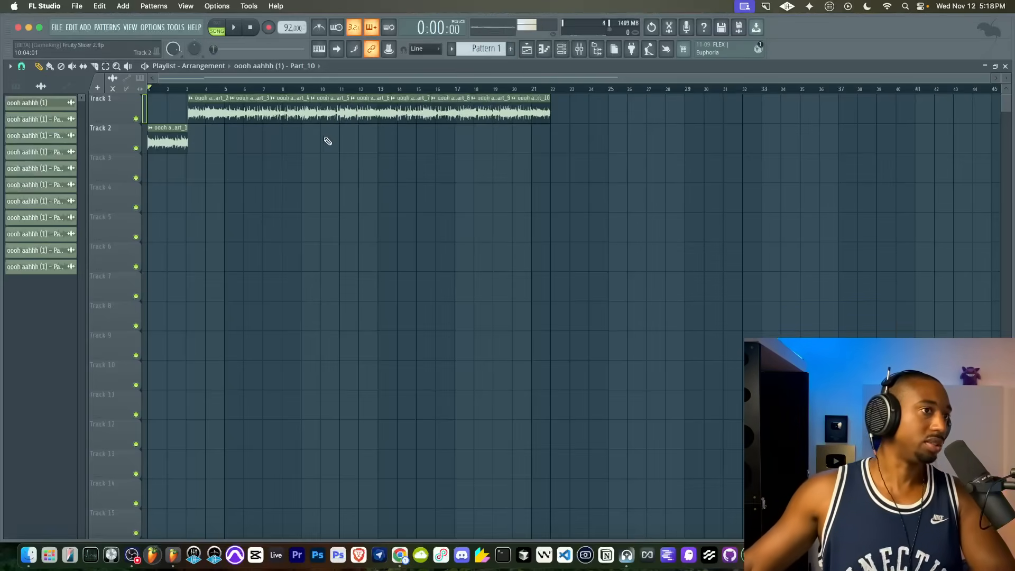
Move the Part_3 and Part_5 slices straight down from Track 1 to Track 2, keeping their start positions.
drag(591, 240, 177, 111)
scroll(177, 111, up, 2)
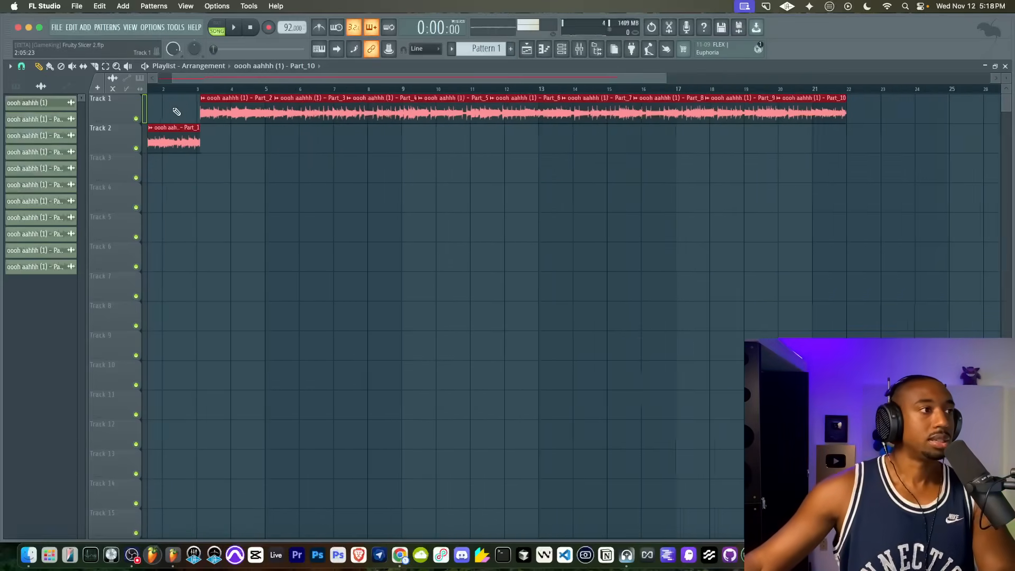
scroll(176, 111, up, 1)
click(239, 120)
click(332, 98)
drag(332, 97, 332, 128)
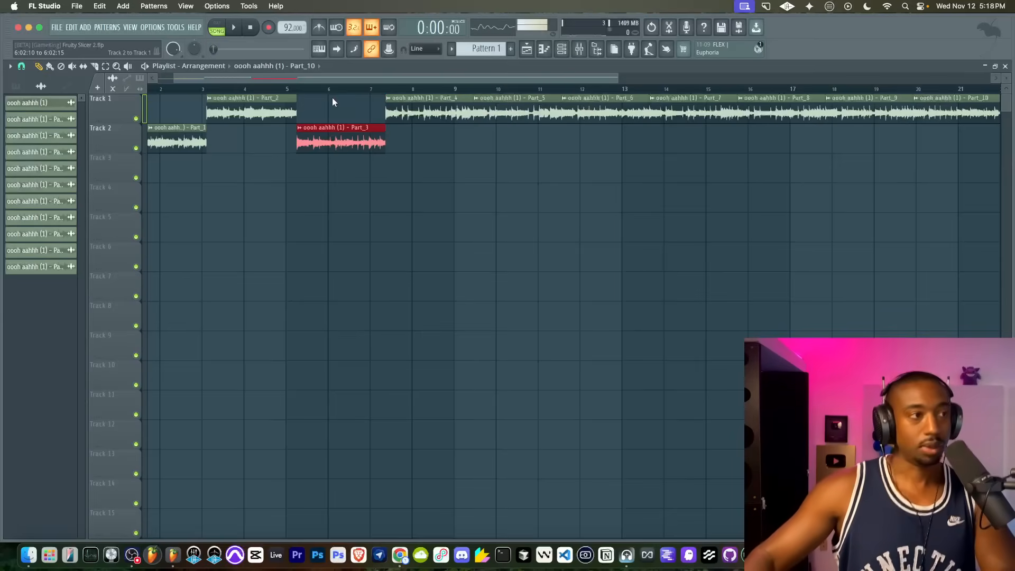
click(512, 118)
drag(512, 117, 512, 146)
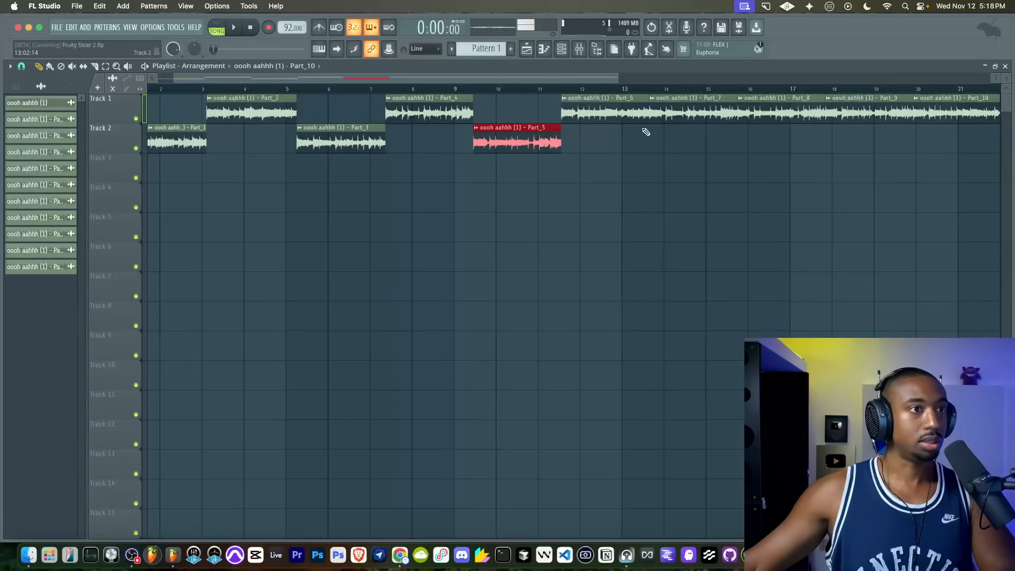
Move the Part_7 and Part_9 slices straight down to Track 2, keeping their start positions.
click(686, 117)
drag(685, 117, 685, 141)
scroll(686, 119, right, 10)
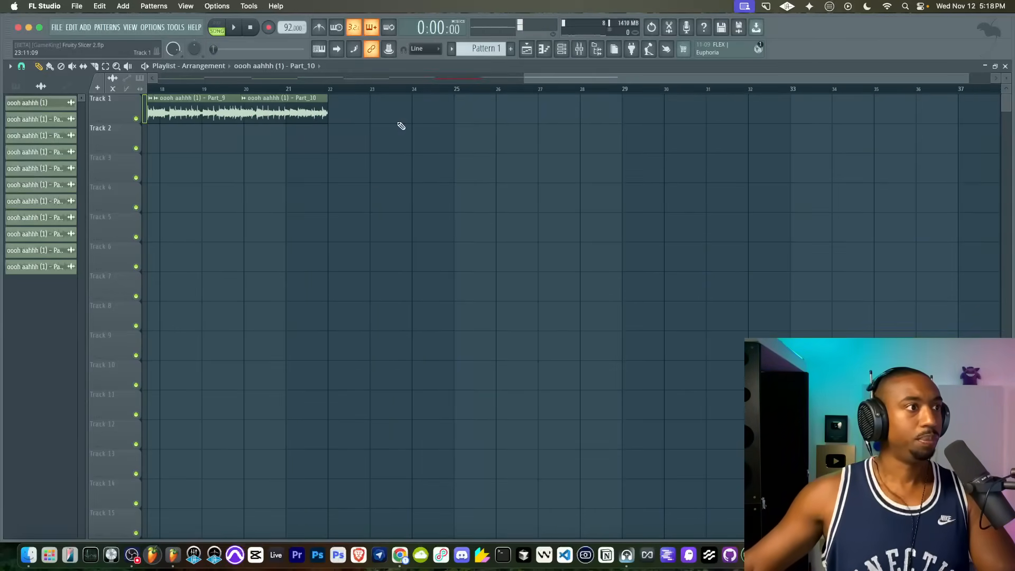
scroll(402, 126, left, 9)
click(787, 108)
drag(787, 108, 786, 138)
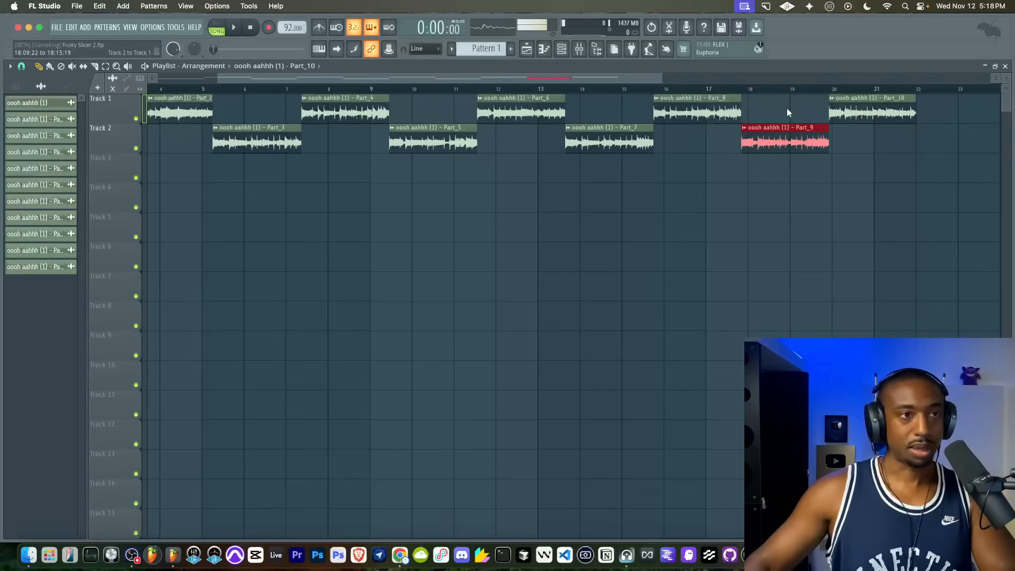
Quantize the start positions of all ten slices to the bar lines and clear the clip selection.
scroll(638, 239, down, 2)
key(ctrl+a)
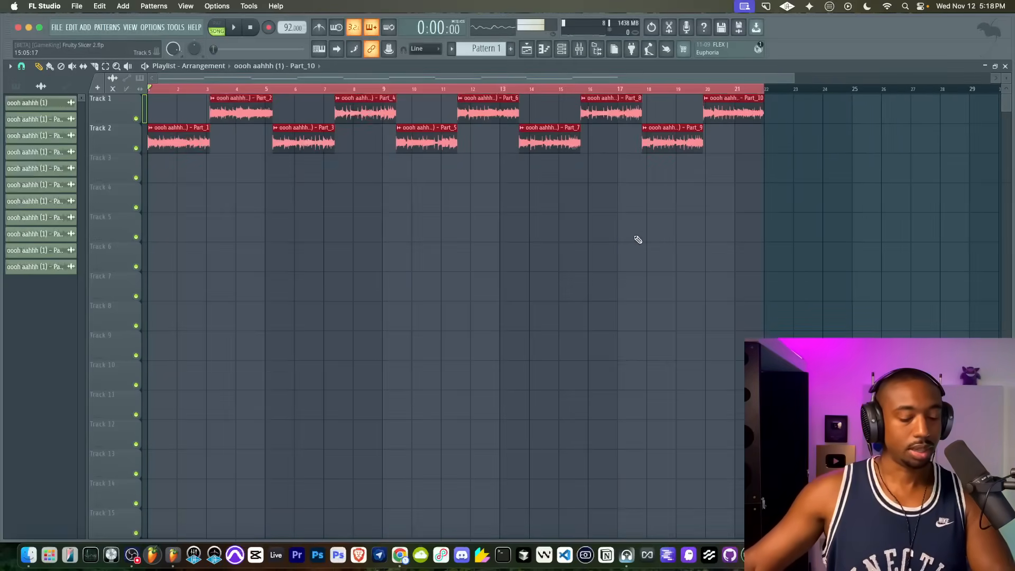
key(ctrl+q)
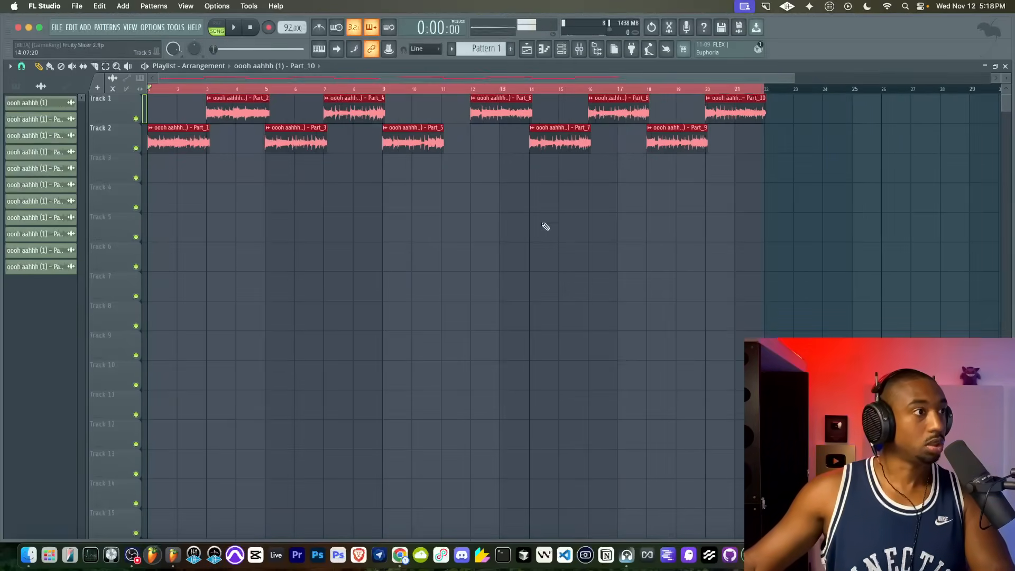
click(357, 199)
scroll(306, 188, up, 3)
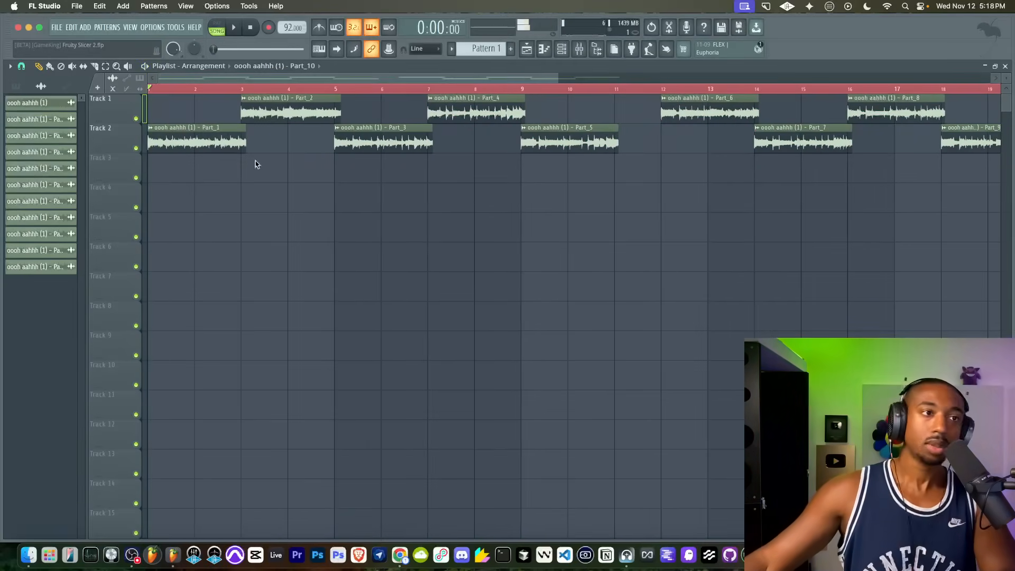
Switch all audio clip channels in the project to the Stretch mode.
click(175, 27)
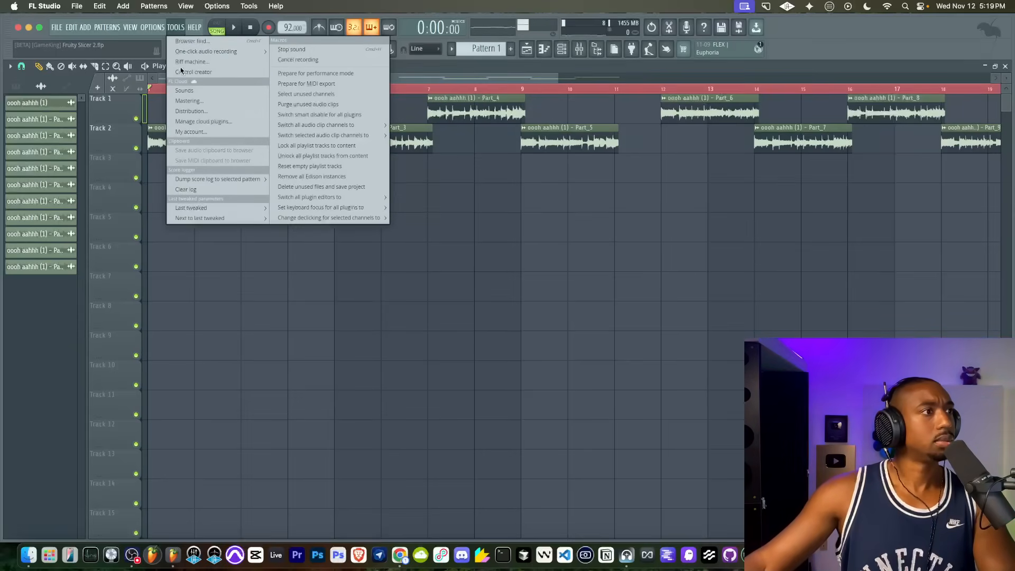
mouse_move(180, 52)
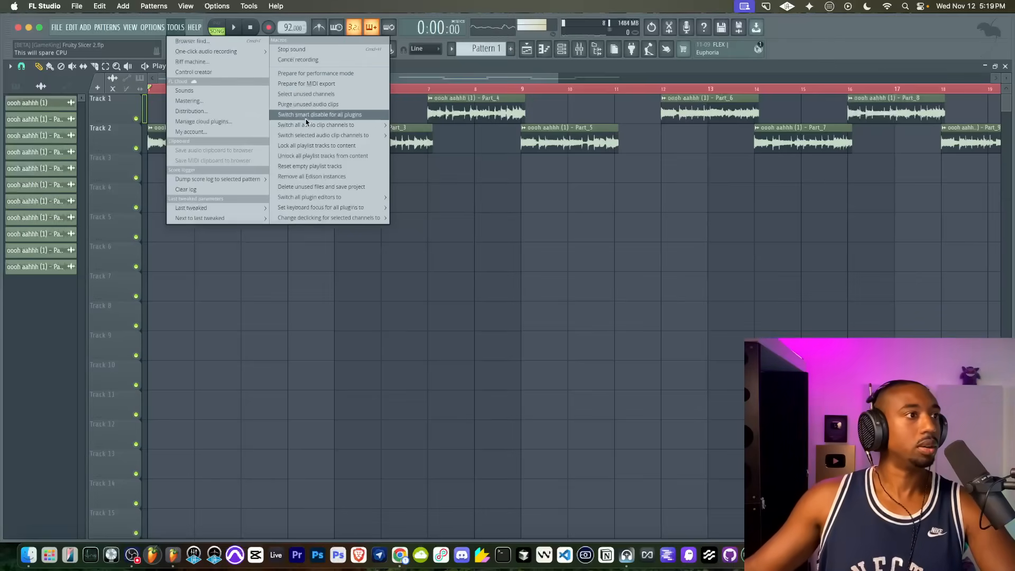
mouse_move(315, 128)
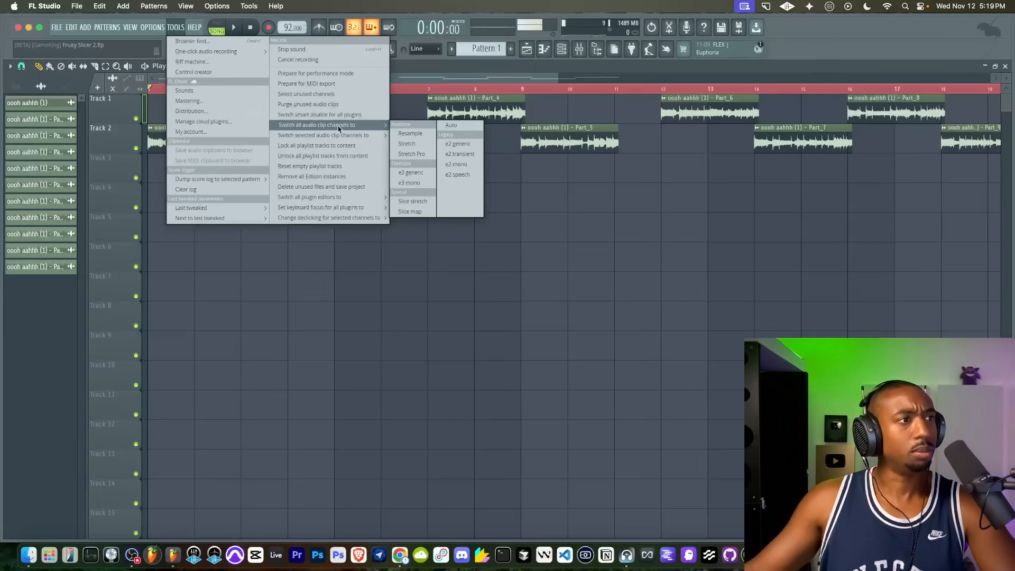
click(407, 143)
click(596, 320)
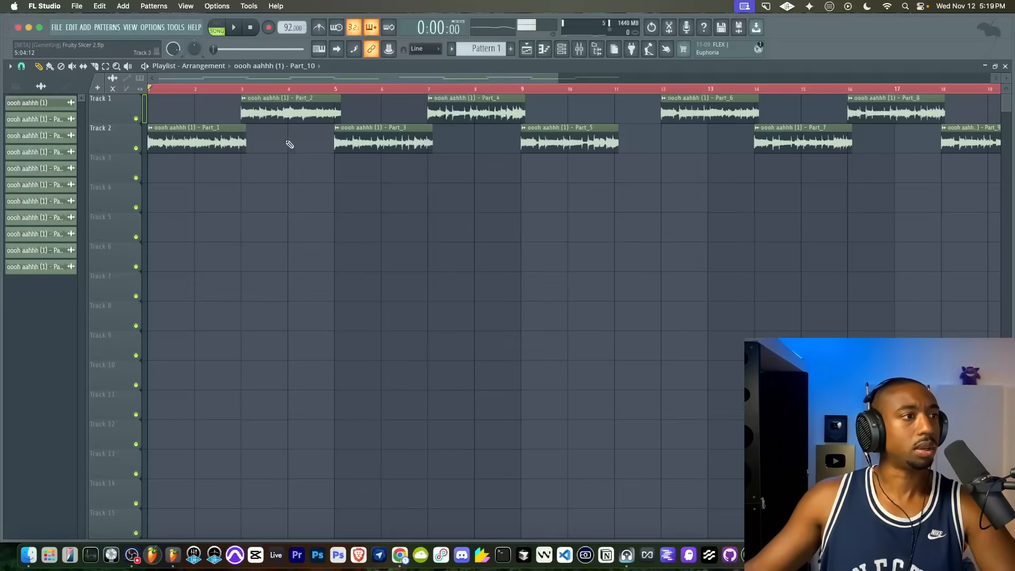
Check the time-stretching mode in the channel settings of the Part_1 slice.
drag(191, 147, 190, 122)
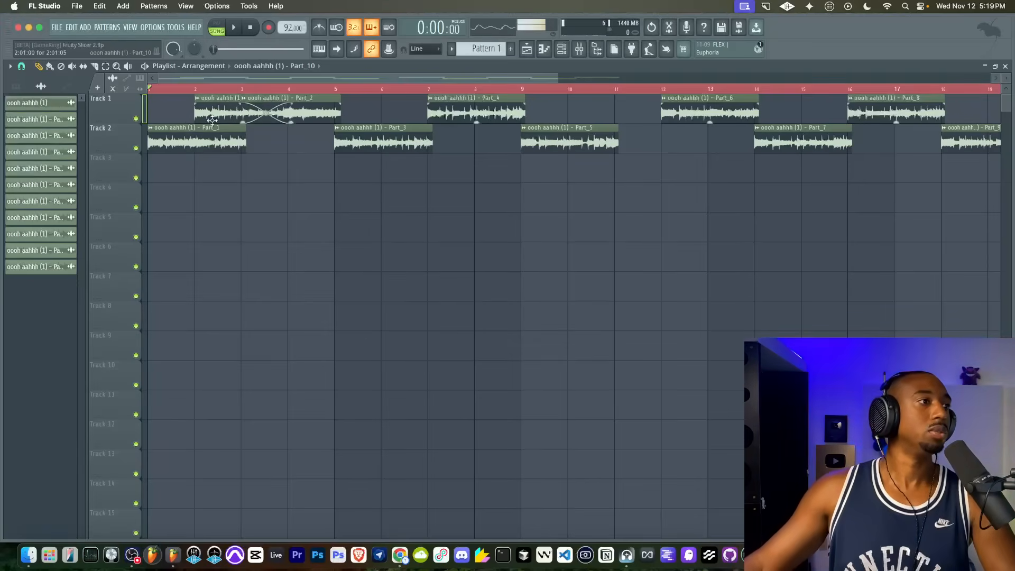
right_click(212, 121)
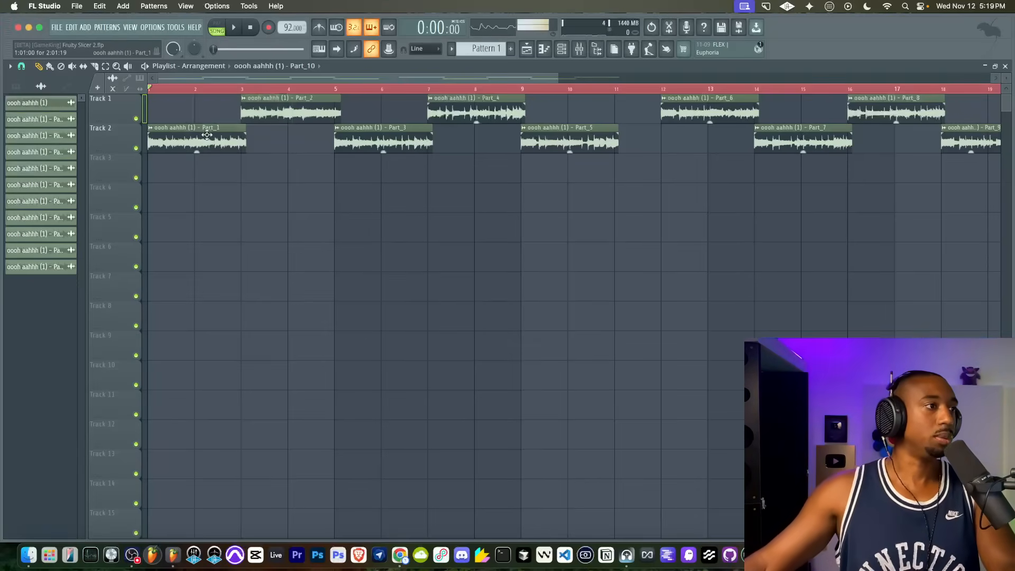
double_click(207, 134)
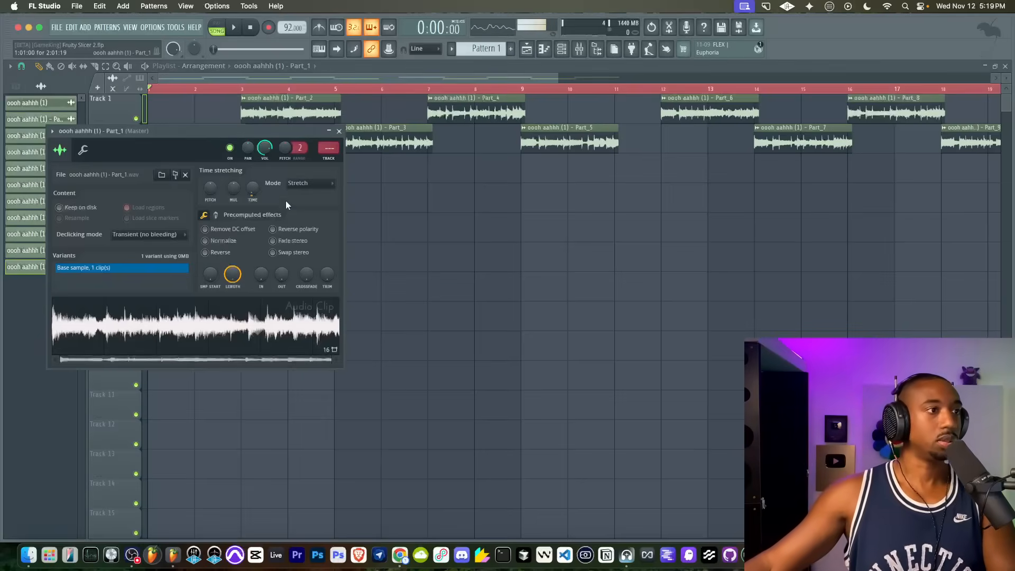
click(339, 131)
drag(287, 28, 287, 16)
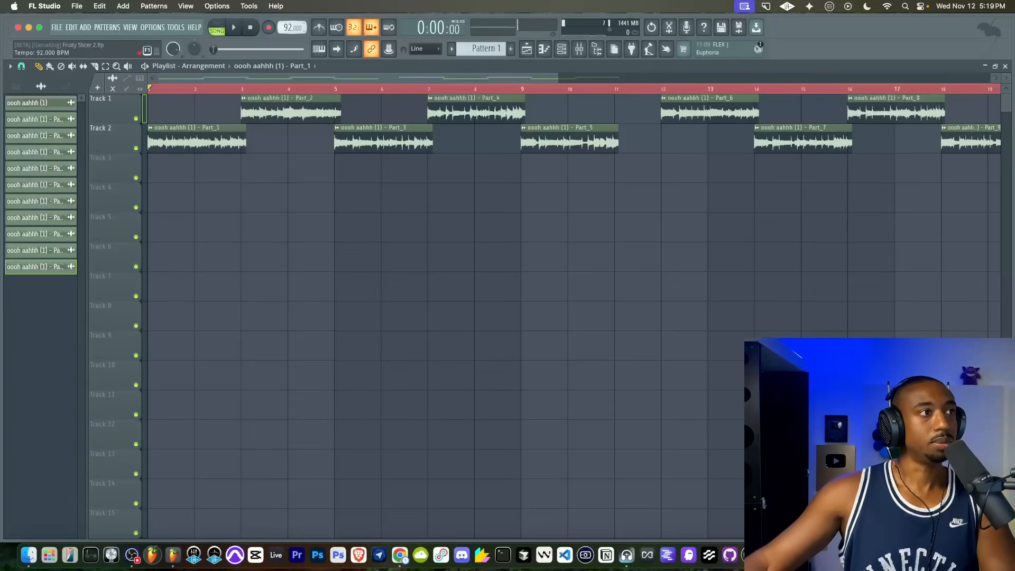
Set the time-stretch length of the Part_1 and Part_2 slices to 2 bars in their channel settings.
scroll(210, 137, down, 2)
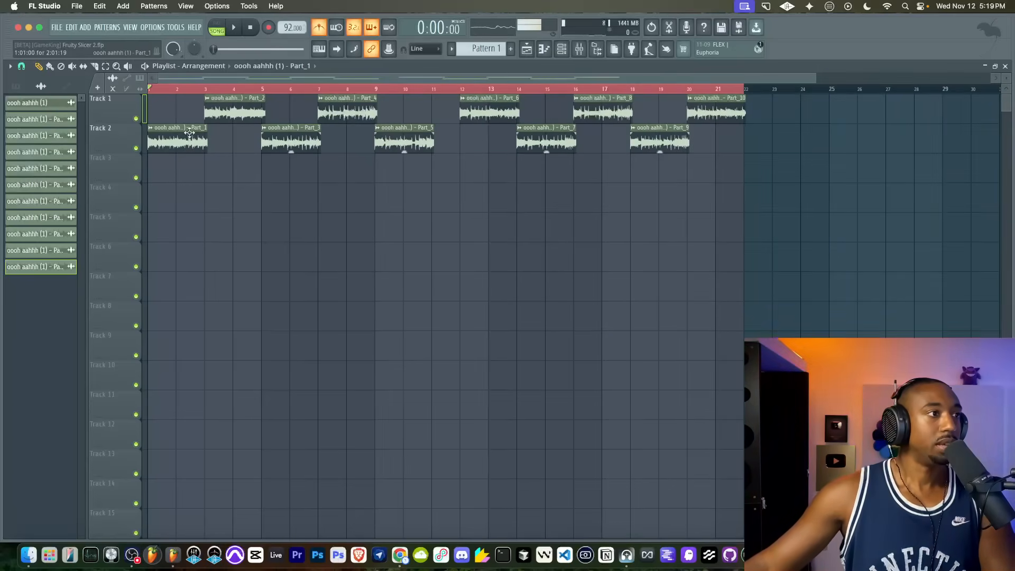
double_click(189, 132)
right_click(253, 188)
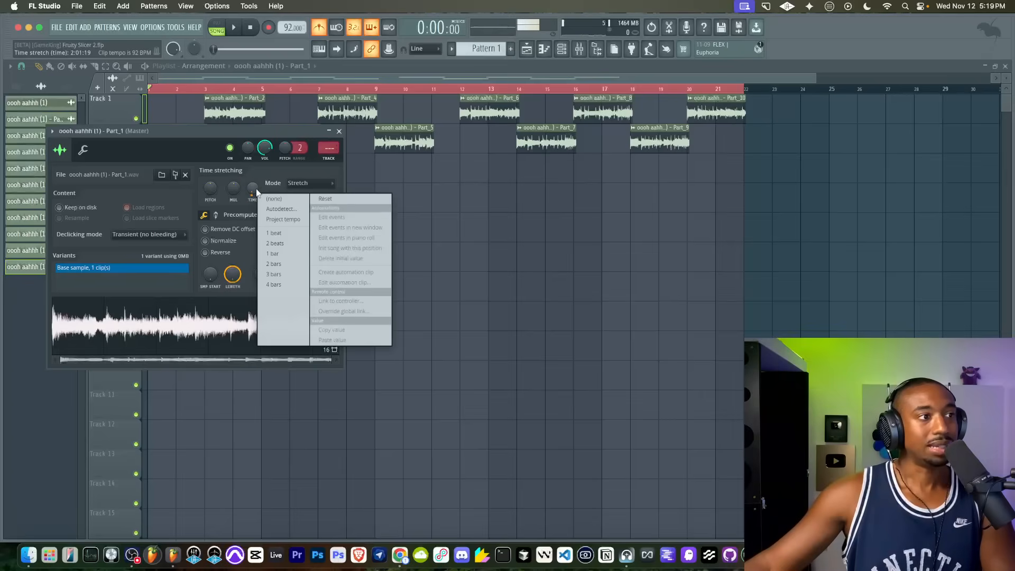
click(290, 265)
click(339, 132)
double_click(240, 111)
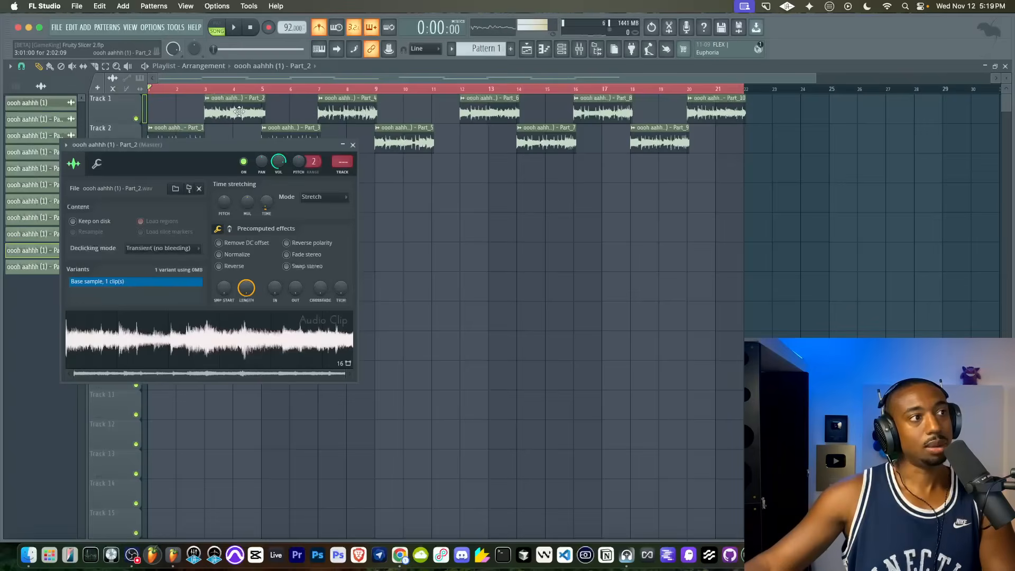
right_click(268, 204)
click(288, 279)
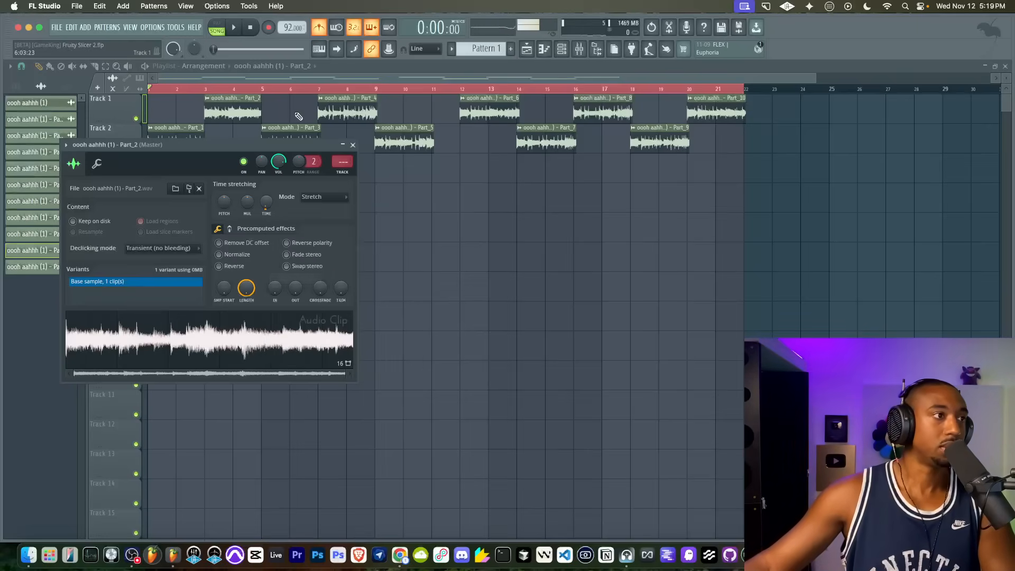
Set the time-stretch length of the Part_3 and Part_4 slices to 2 bars.
double_click(286, 132)
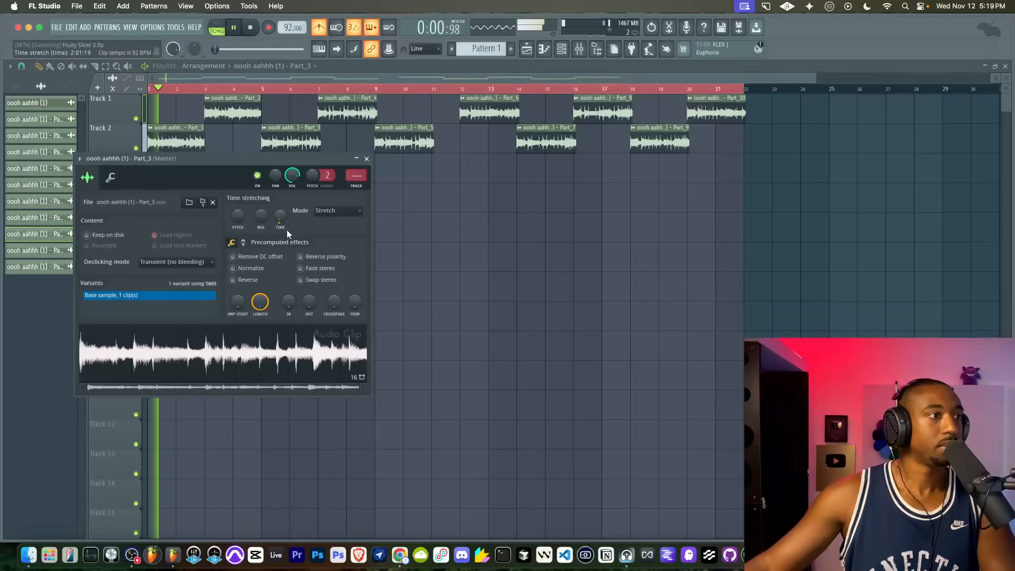
right_click(281, 215)
click(321, 291)
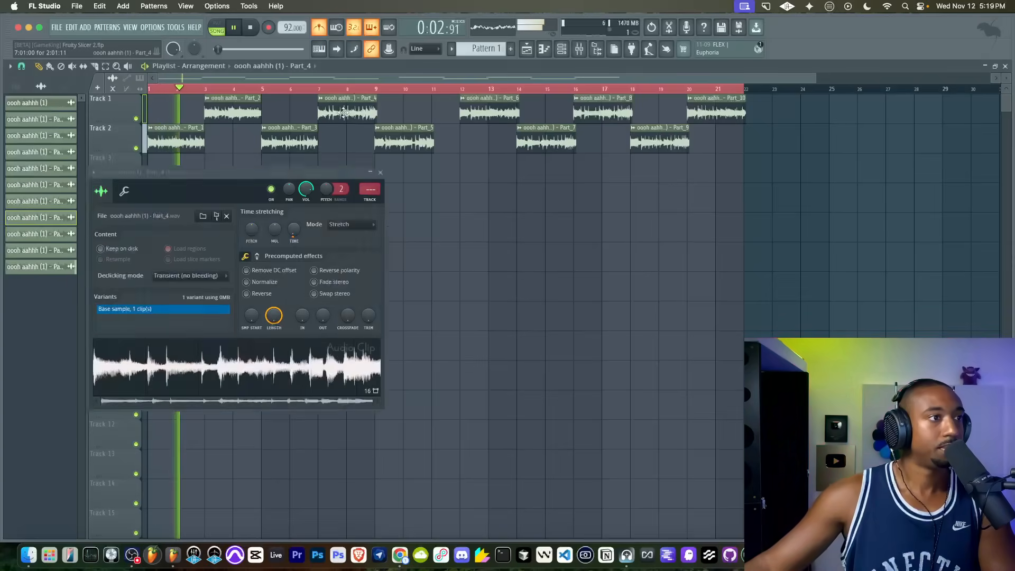
double_click(347, 105)
right_click(295, 228)
click(327, 301)
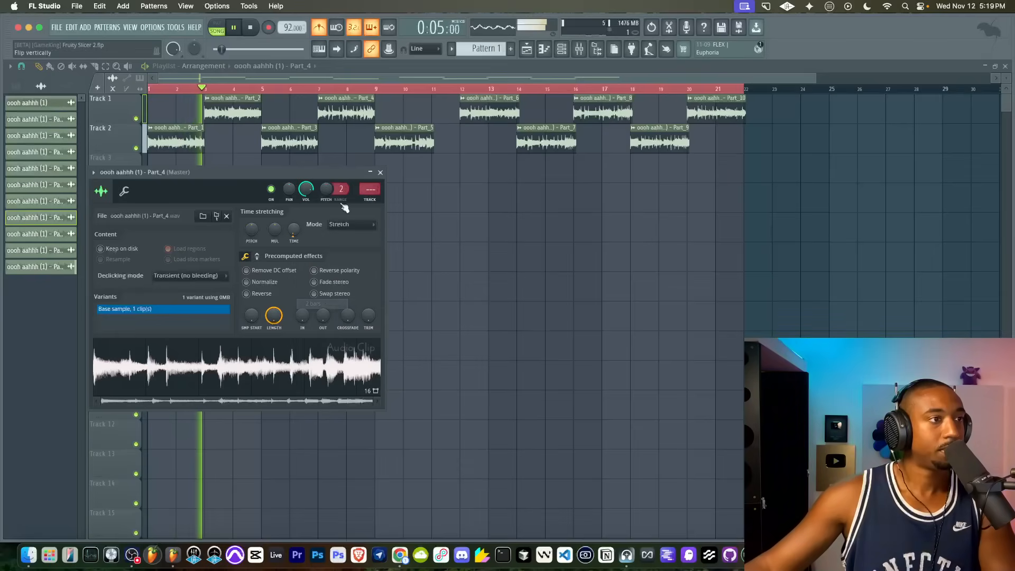
Set the time-stretch length of the Part_5 slice on Track 2 to 2 bars.
double_click(389, 139)
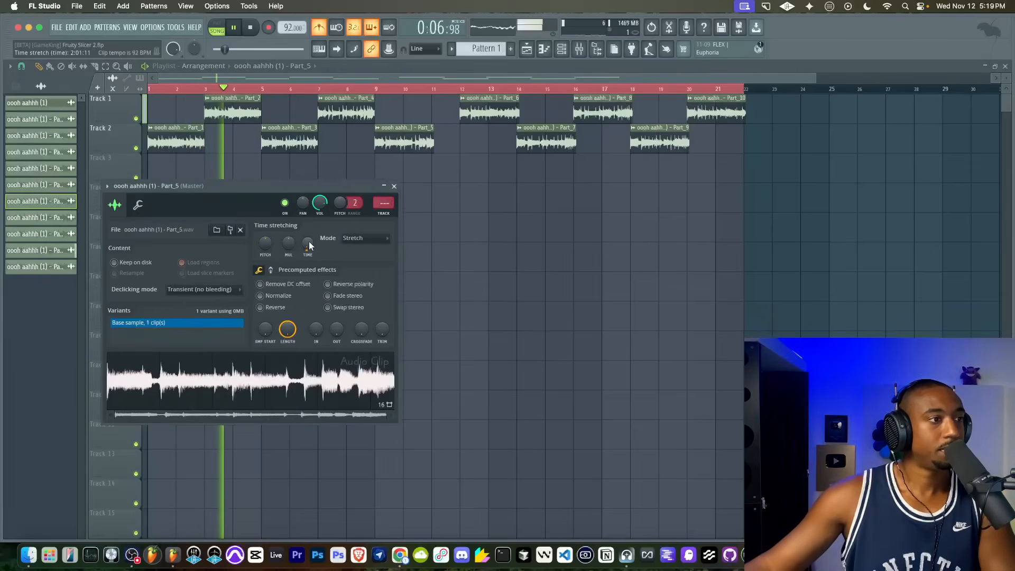
right_click(307, 242)
click(336, 297)
Move the Part_6 slice to start at bar 11 and set its time-stretch length to 2 bars.
drag(495, 111, 470, 112)
double_click(469, 111)
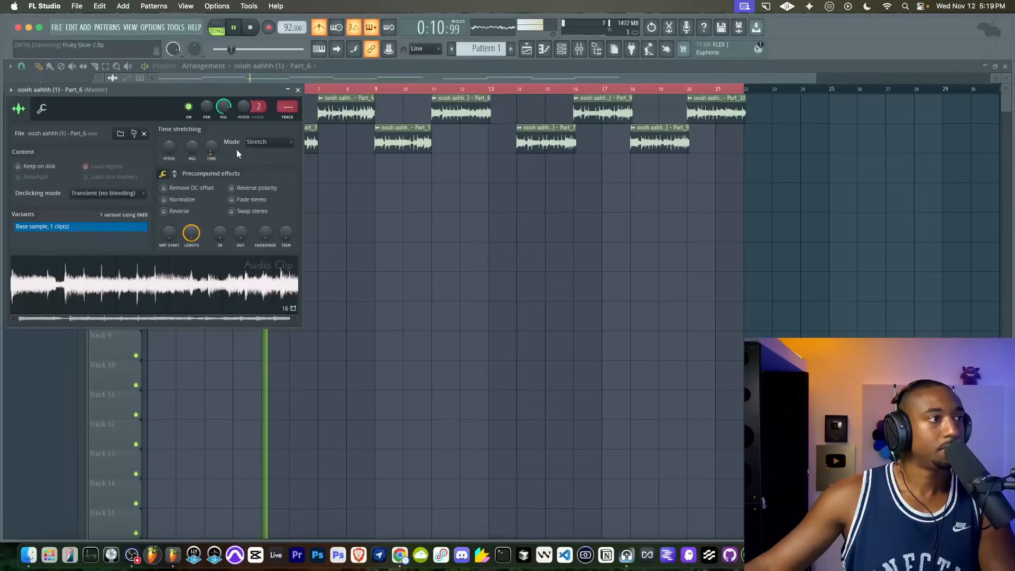
right_click(212, 149)
click(240, 226)
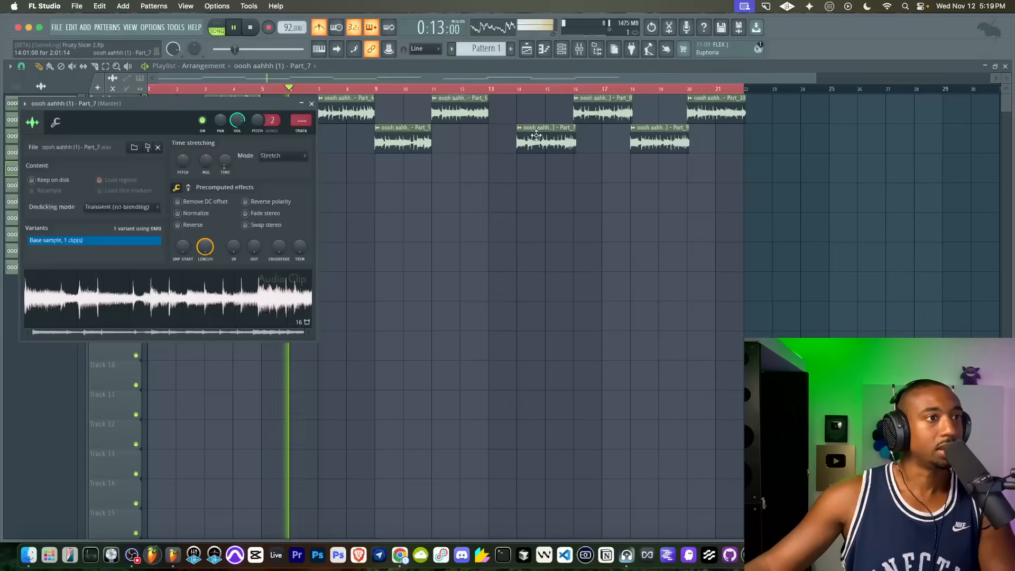
Set the time-stretch length of the Part_7 slice to 2 bars and move it to start at bar 13.
double_click(546, 138)
right_click(226, 167)
click(244, 239)
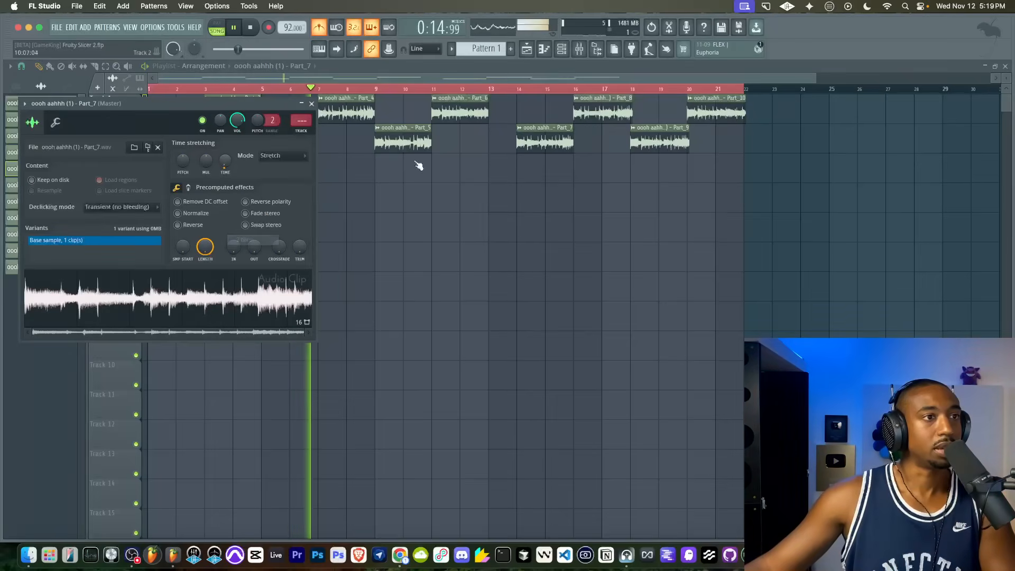
drag(561, 136, 533, 136)
Set the time-stretch length of the Part_8 slice to 2 bars and move it to start at bar 15.
double_click(603, 111)
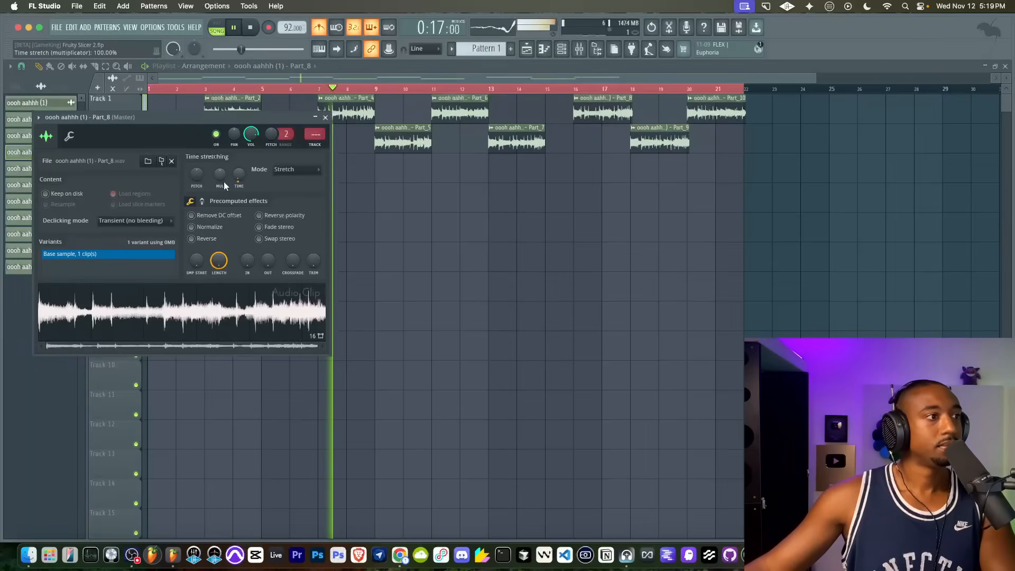
right_click(238, 174)
click(265, 251)
drag(603, 111, 575, 111)
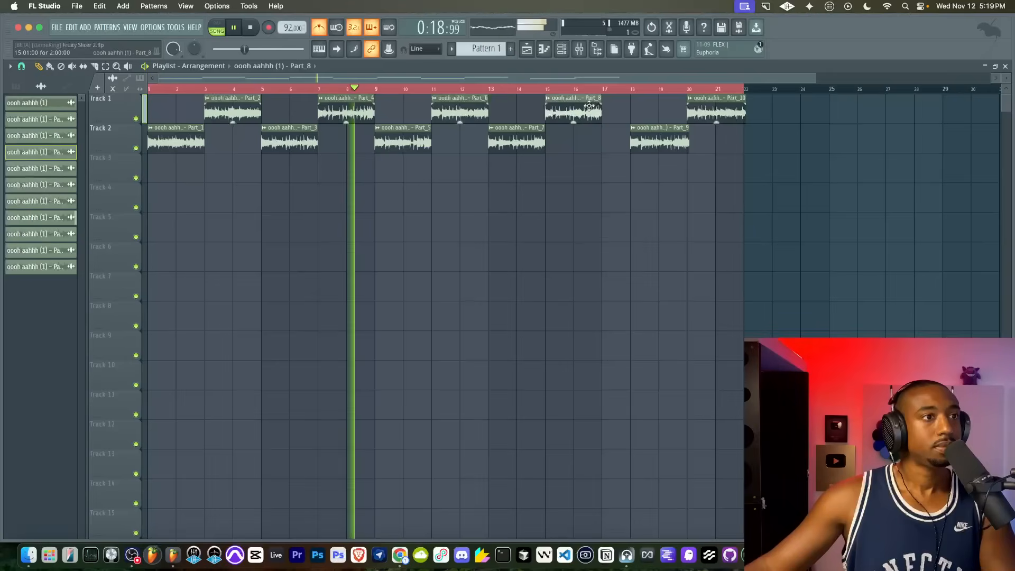
Set the time-stretch length of the Part_9 slice to 2 bars and move it to start at bar 17.
double_click(668, 140)
right_click(252, 188)
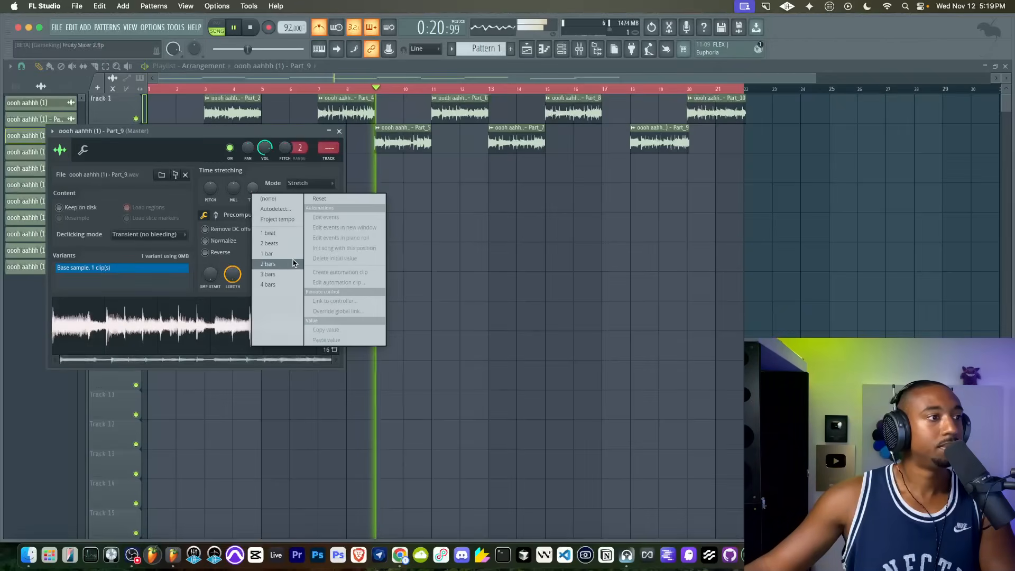
click(280, 265)
click(650, 136)
drag(650, 137, 622, 137)
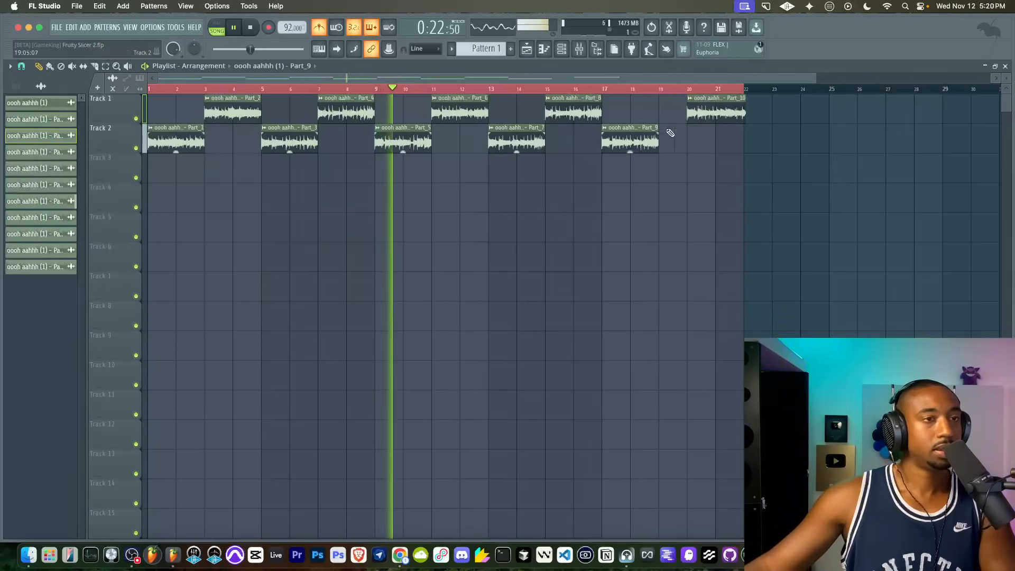
Set the time-stretch length of the Part_10 slice to 2 bars, stop playback and move the slice to start at bar 19.
double_click(713, 111)
right_click(271, 200)
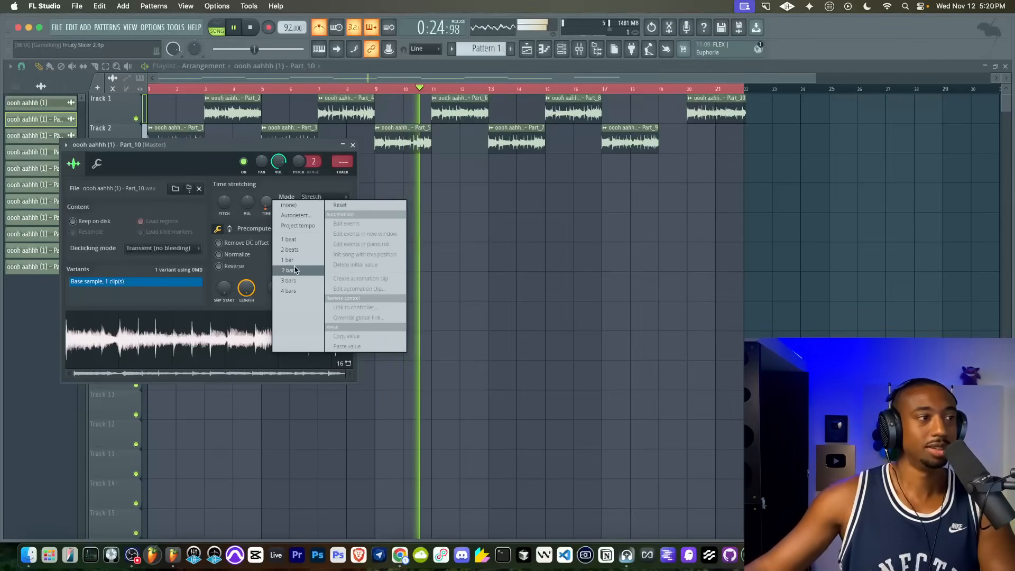
click(280, 266)
click(720, 109)
key(space)
drag(720, 108, 86, 119)
Move all Track 2 slices up onto Track 1 and clear the time selection.
drag(673, 170, 139, 147)
key(shift+Up)
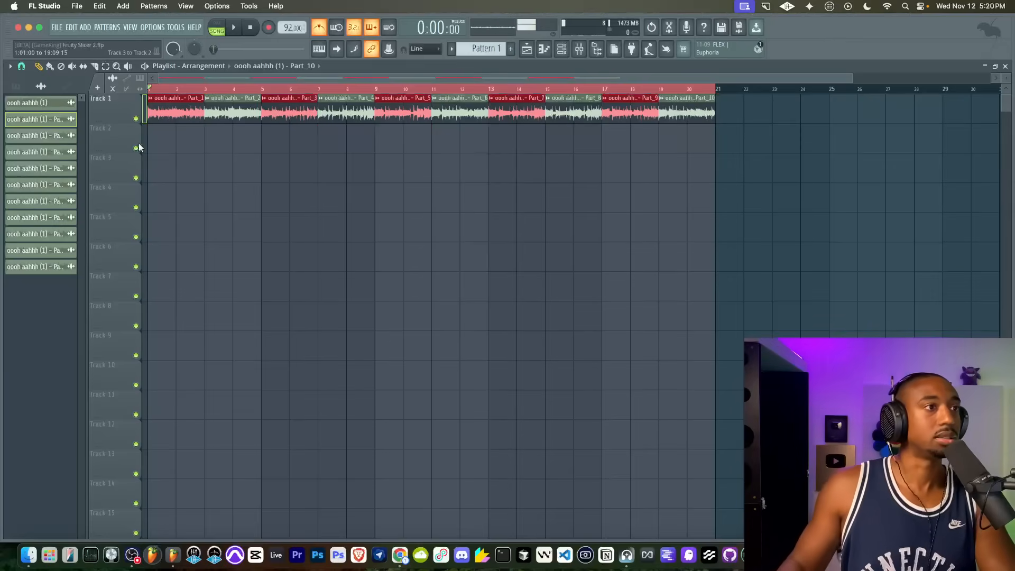
click(178, 201)
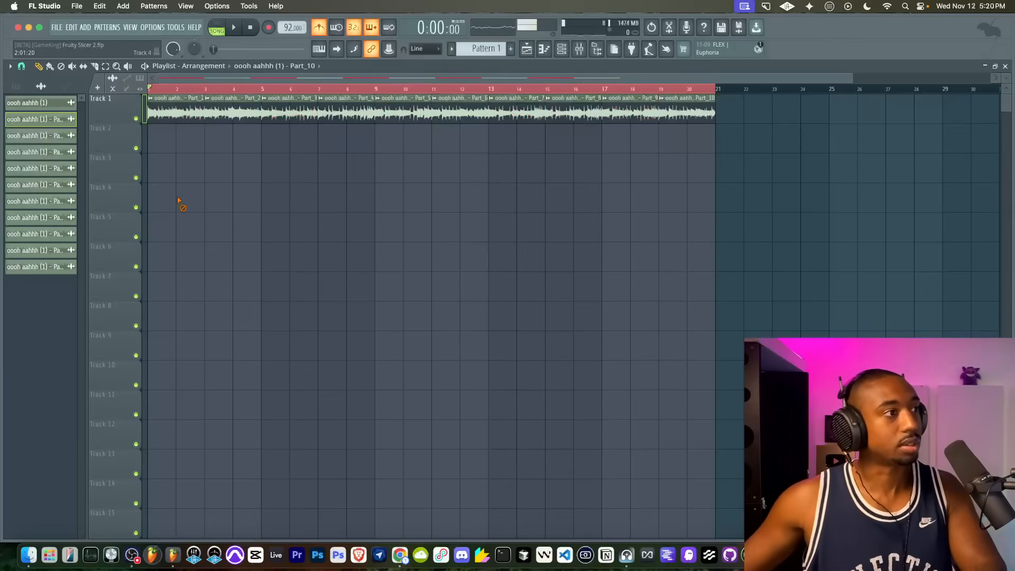
double_click(221, 88)
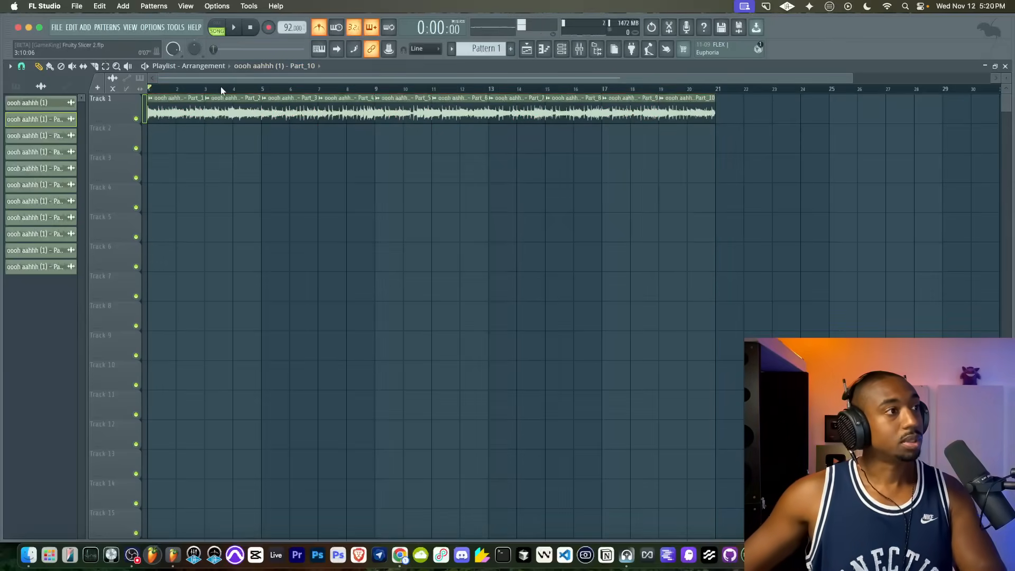
Consolidate Track 1 from the track start, rendering its slices into a single WAV clip.
right_click(121, 103)
mouse_move(166, 292)
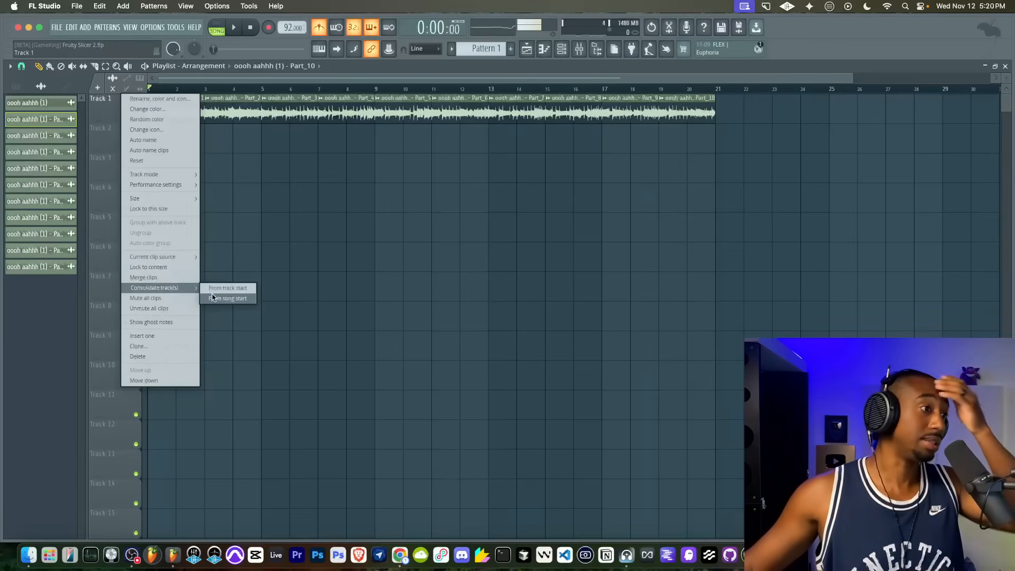
click(226, 289)
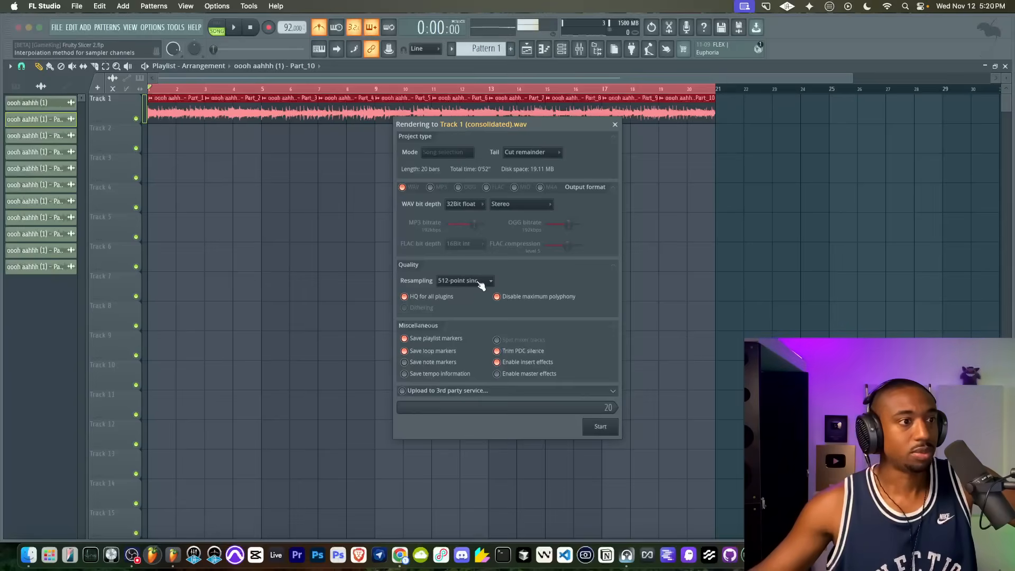
click(601, 425)
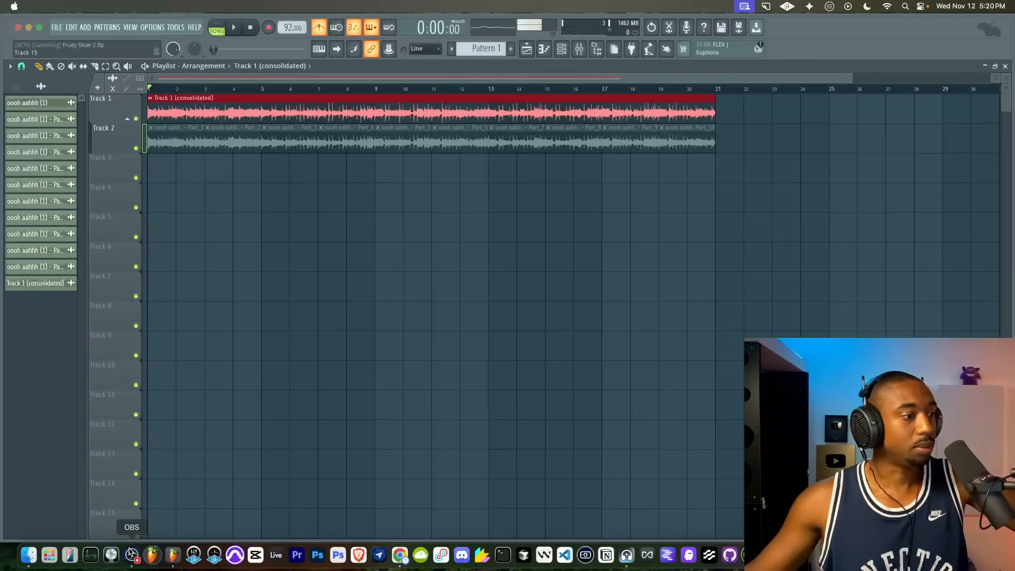
Deselect the consolidated clip and play the arrangement from the start to check it.
click(215, 223)
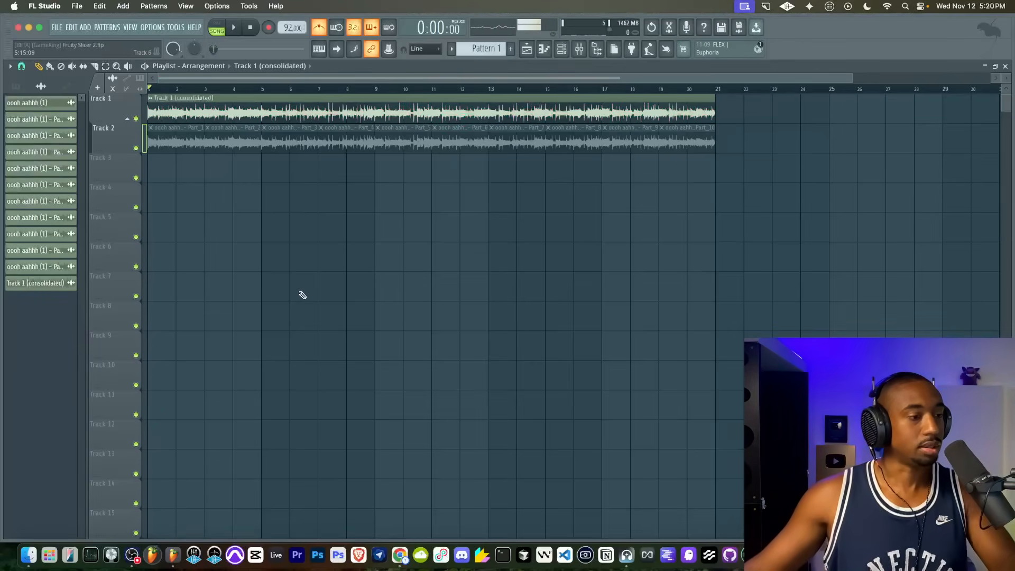
key(space)
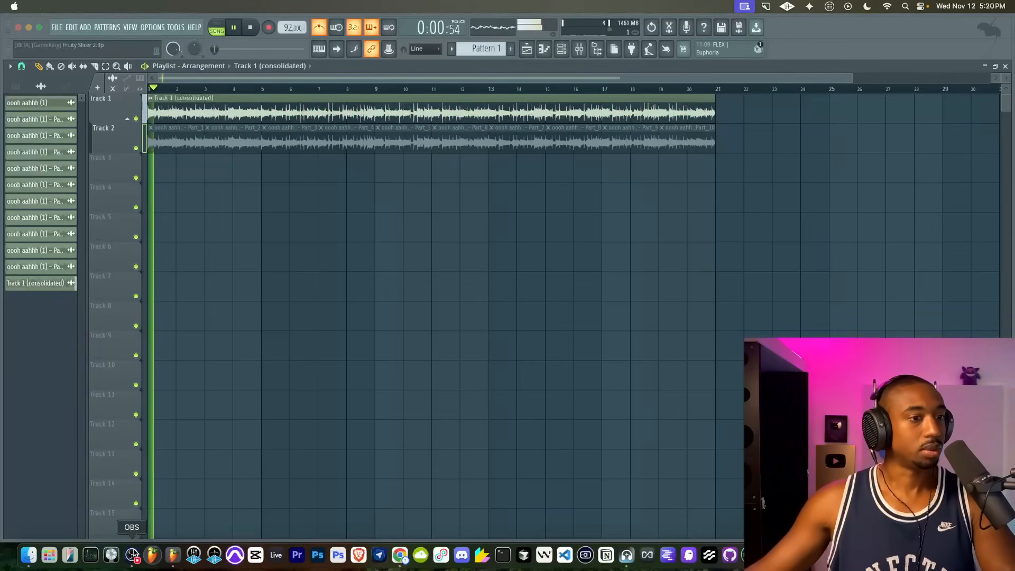
key(space)
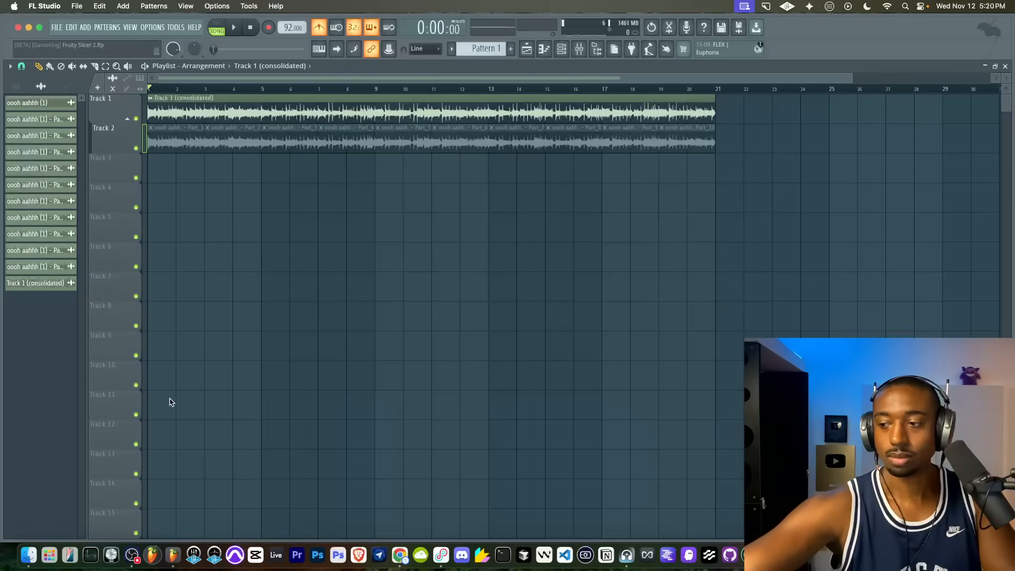
double_click(178, 104)
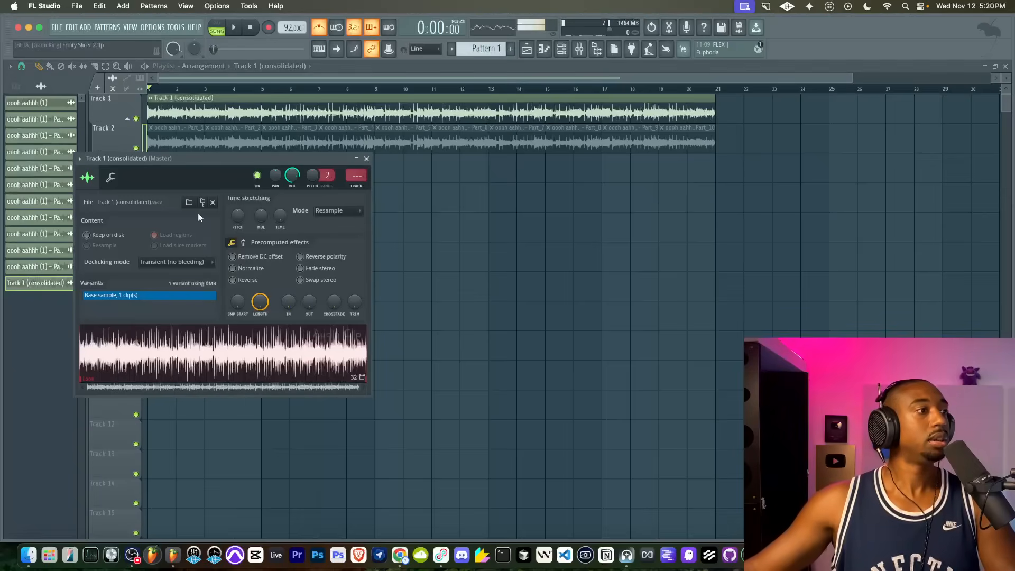
right_click(210, 342)
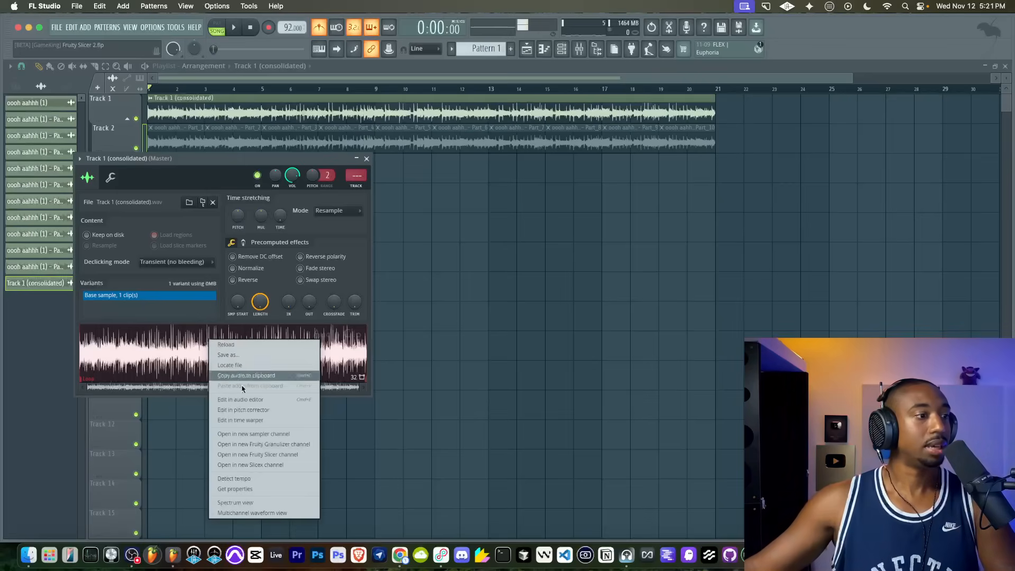
click(270, 454)
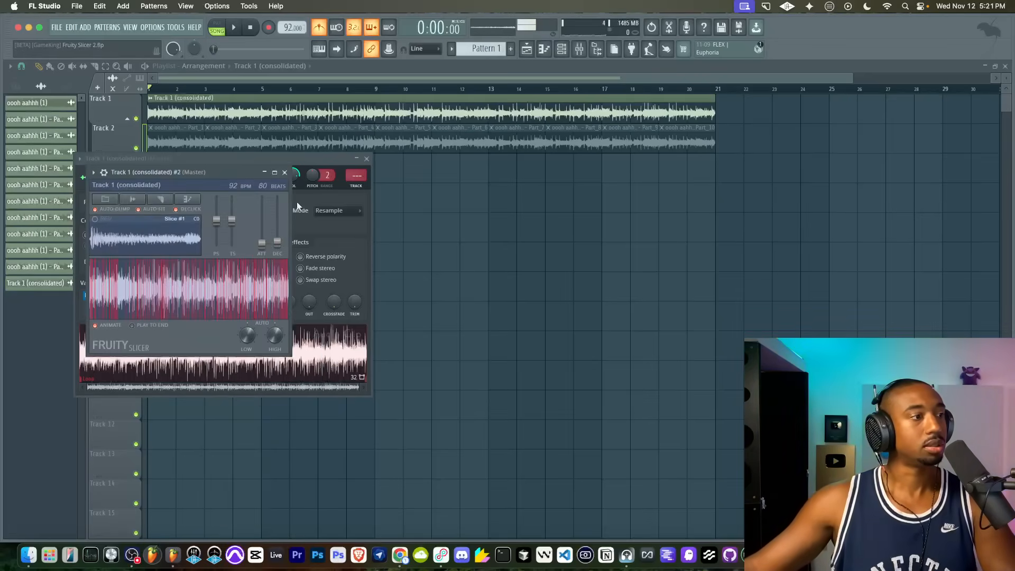
click(284, 174)
click(562, 51)
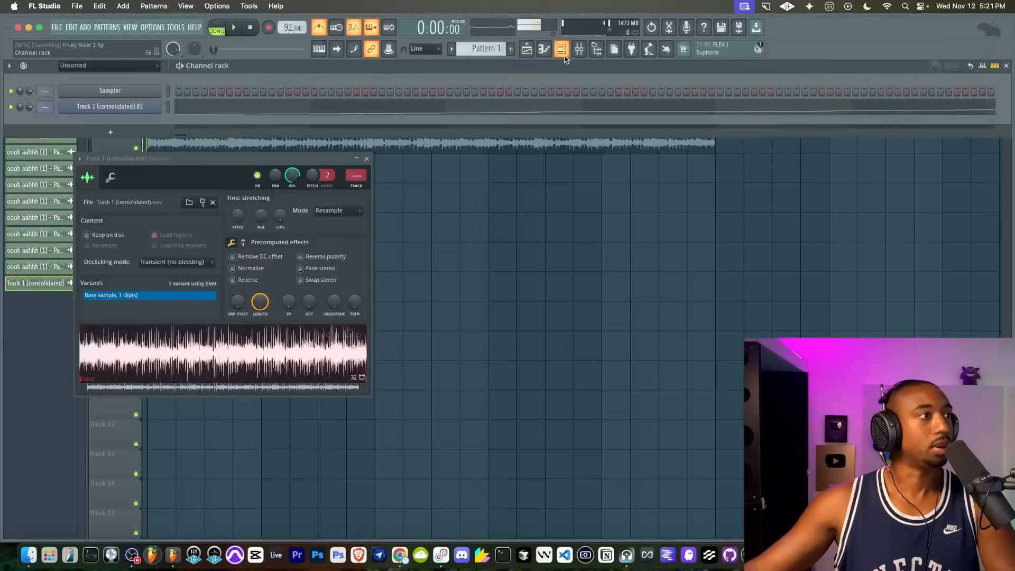
right_click(127, 105)
key(d)
Add a Fruity Slicer 2 channel to the channel rack and move its window clear of the channel list.
click(125, 116)
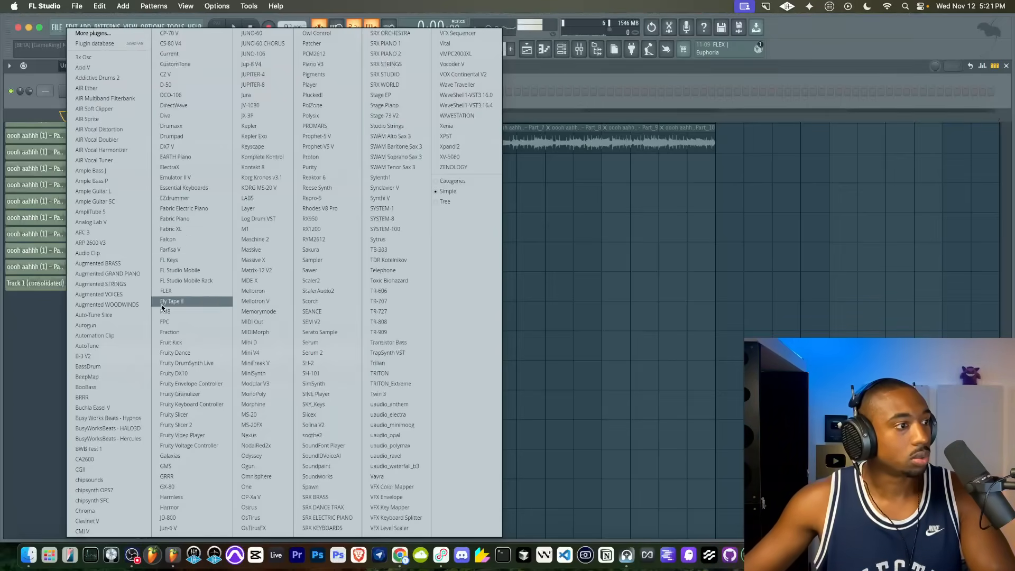
click(179, 425)
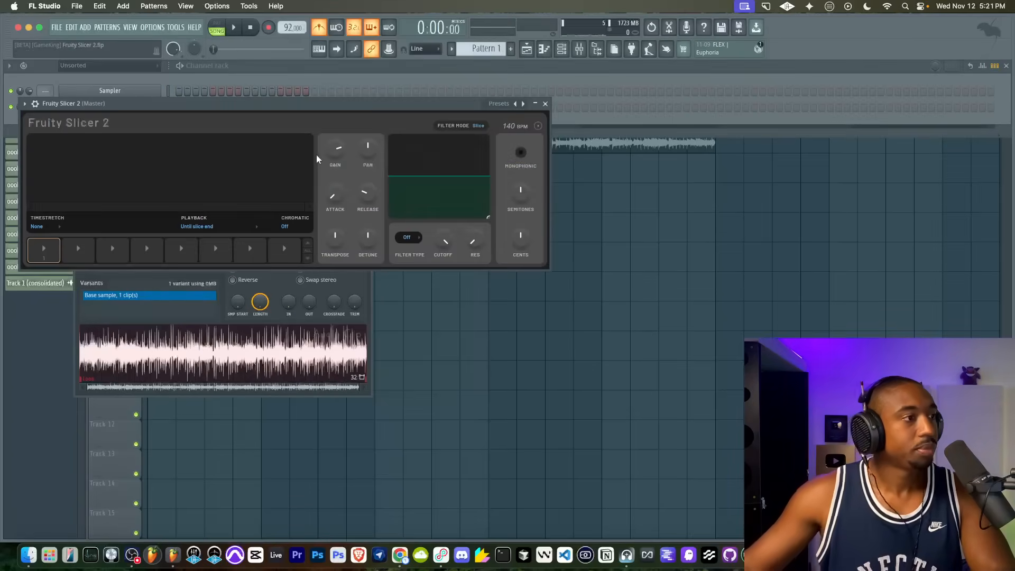
drag(369, 110, 383, 198)
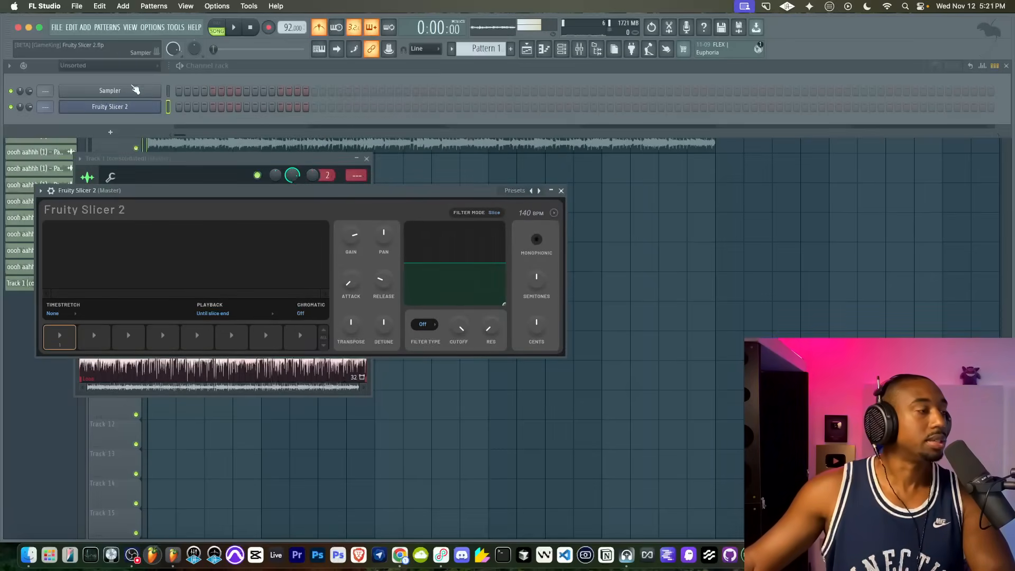
Show all channels in the channel rack and open the settings of the Track 1 (consolidated) channel.
click(112, 65)
click(114, 77)
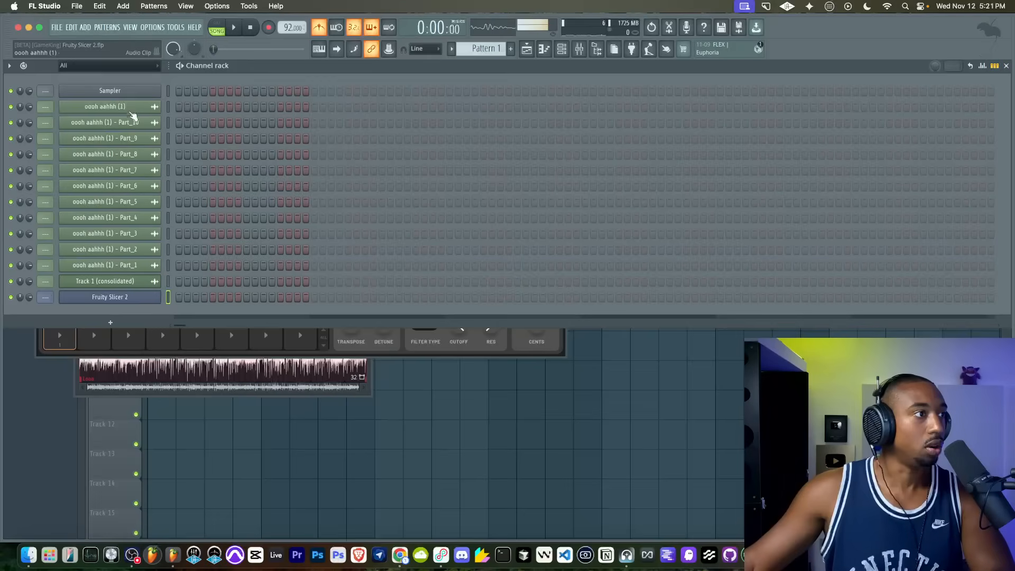
click(120, 281)
click(119, 281)
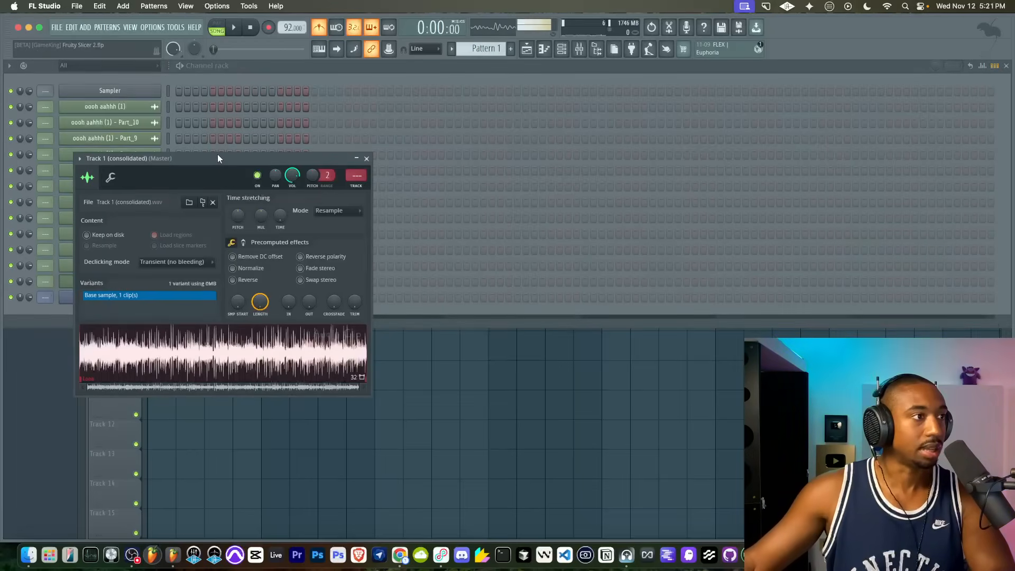
drag(217, 158, 453, 262)
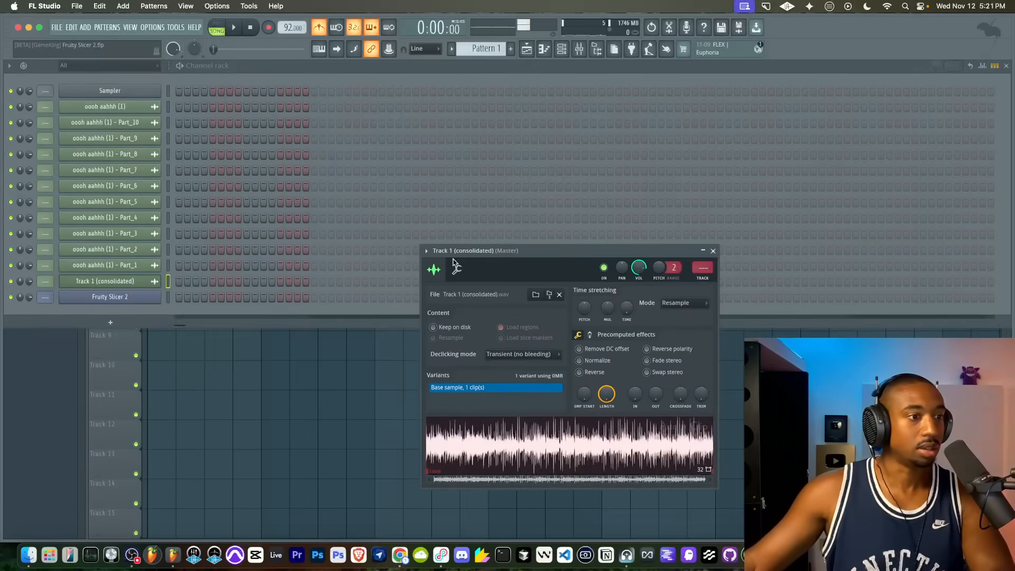
Load the Track 1 (consolidated) sample into Fruity Slicer 2, arranging both windows side by side.
click(159, 297)
click(710, 349)
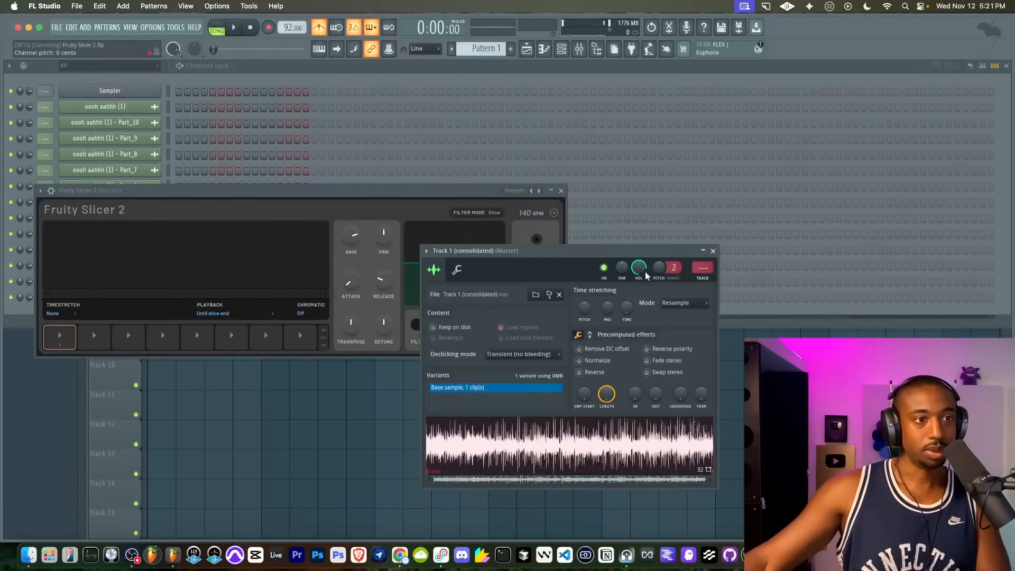
drag(632, 249, 813, 86)
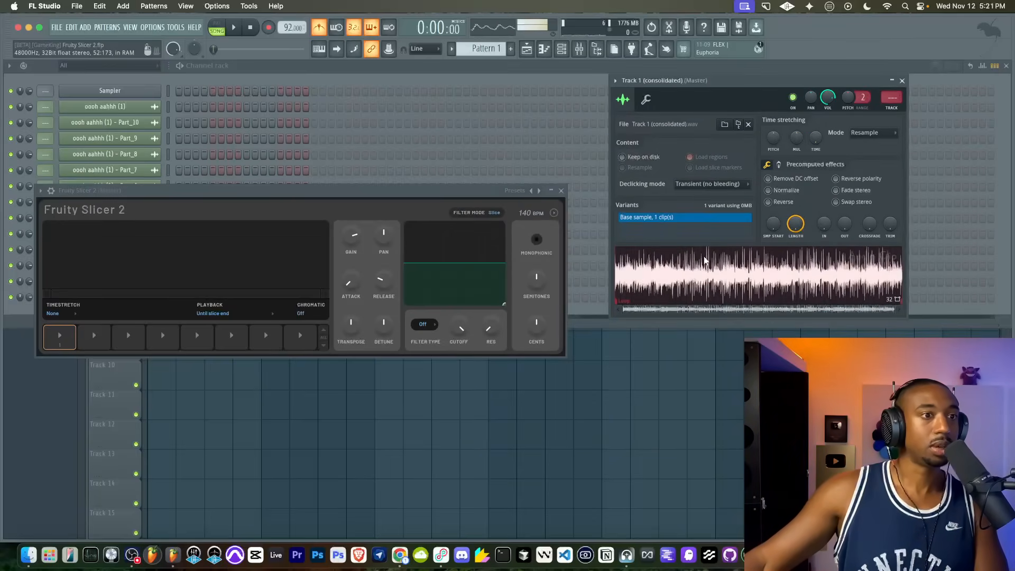
drag(705, 261, 148, 257)
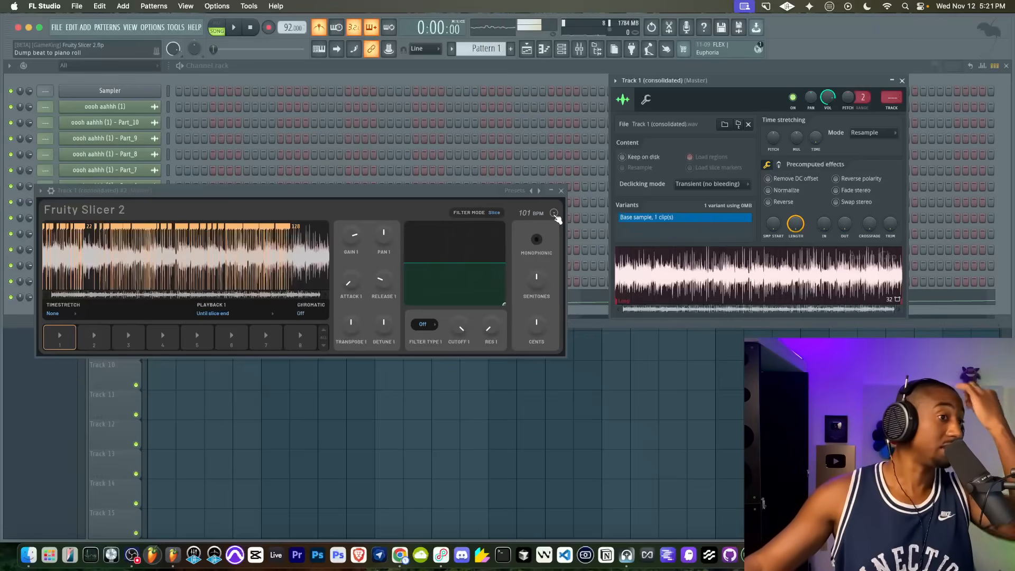
Slice the loaded sample in Fruity Slicer 2 with the Beat setting, replacing a trial 1/2 beat slicing.
click(554, 214)
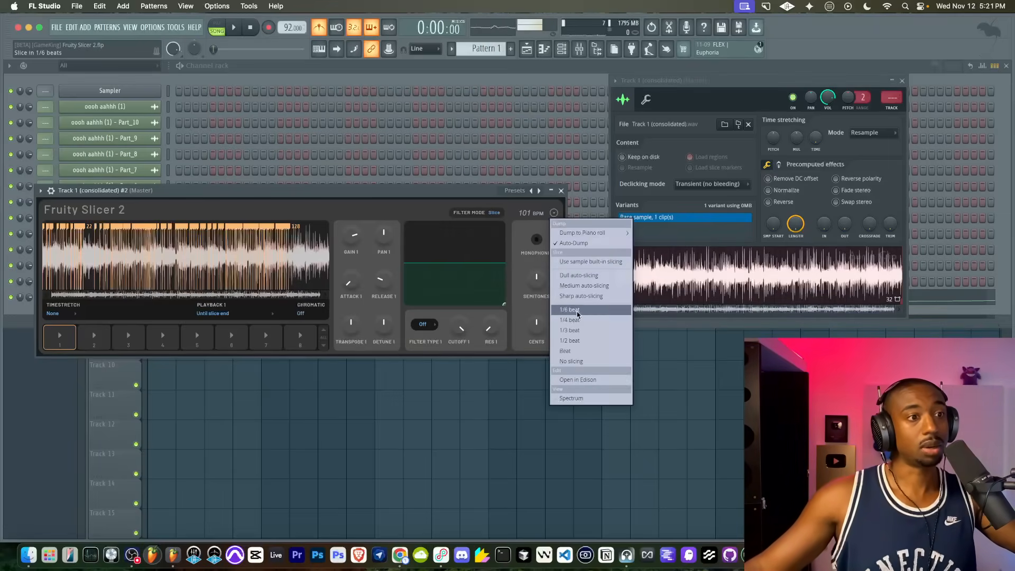
click(575, 340)
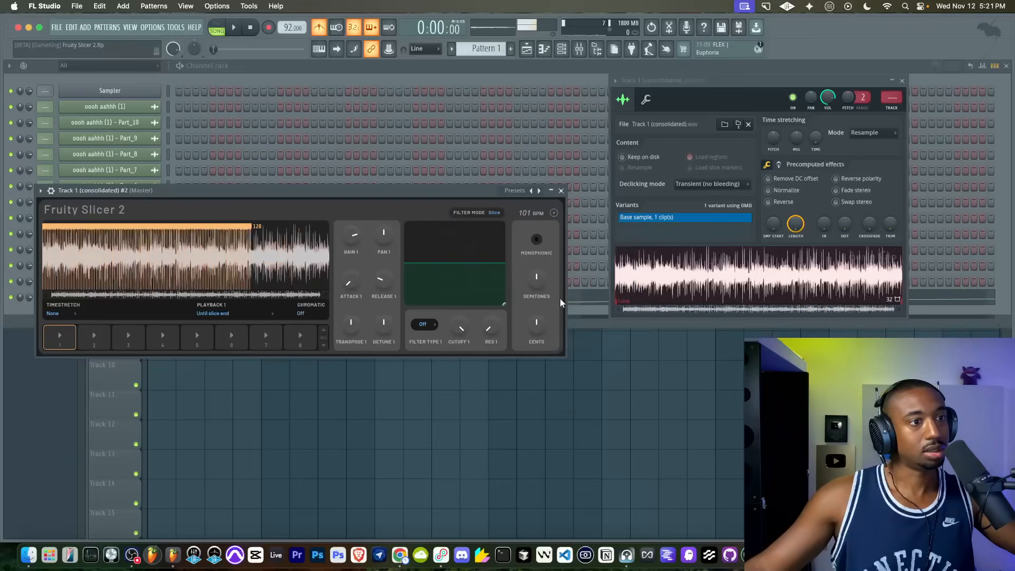
click(554, 213)
click(559, 341)
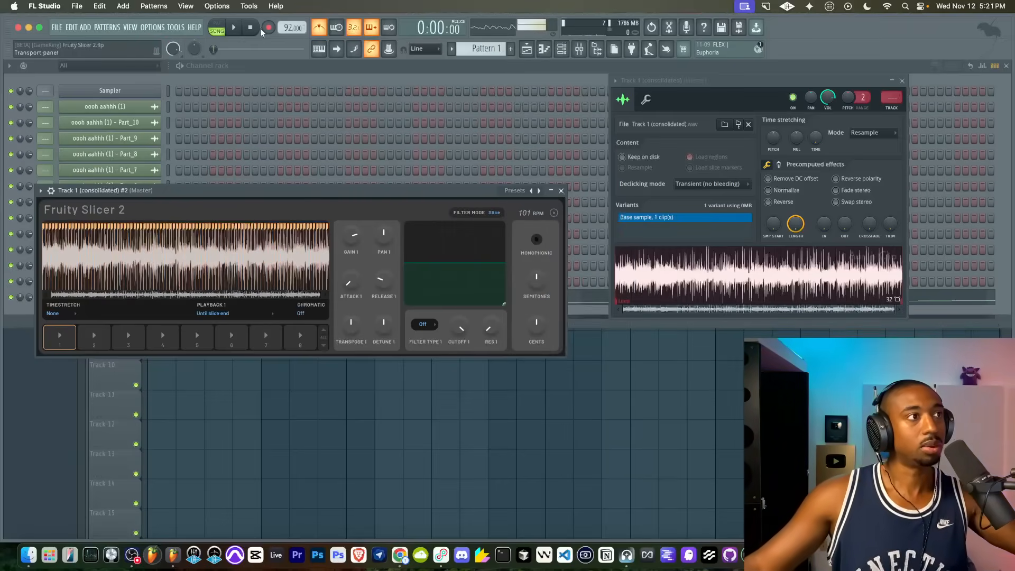
key(space)
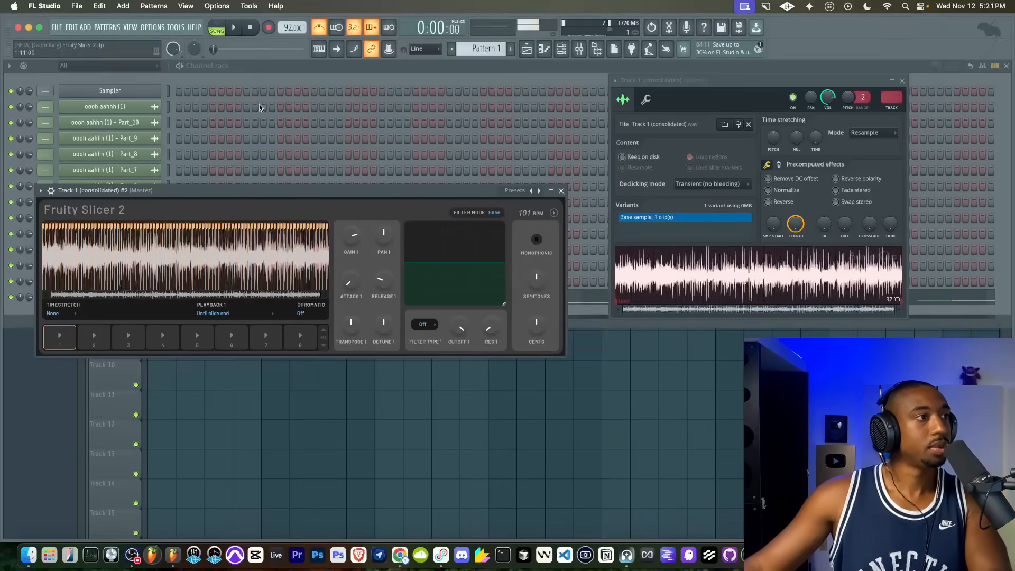
Dump the slices to the piano roll as Normal and place Pattern 1 on Track 4 starting at bar 1.
click(554, 213)
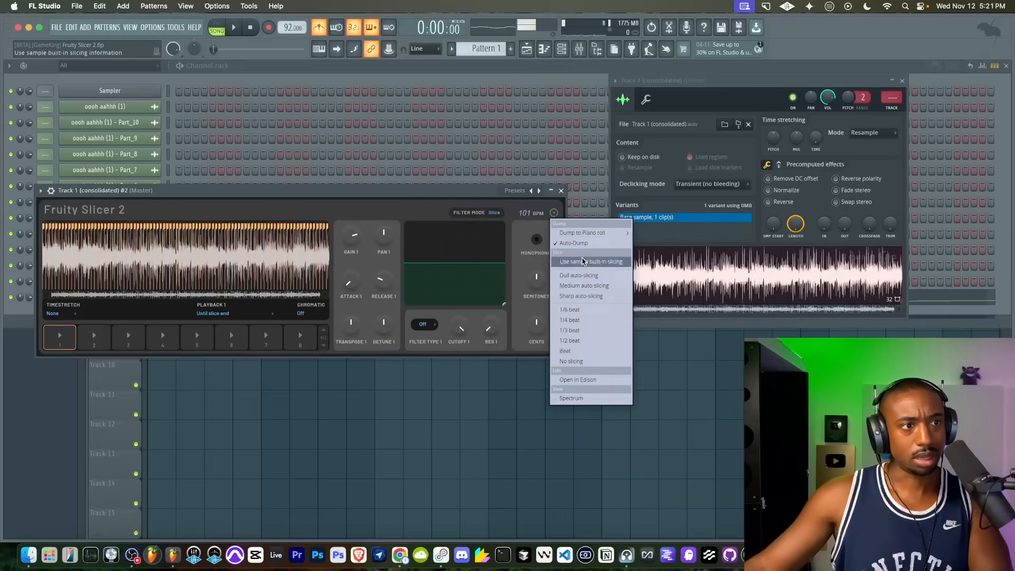
mouse_move(587, 234)
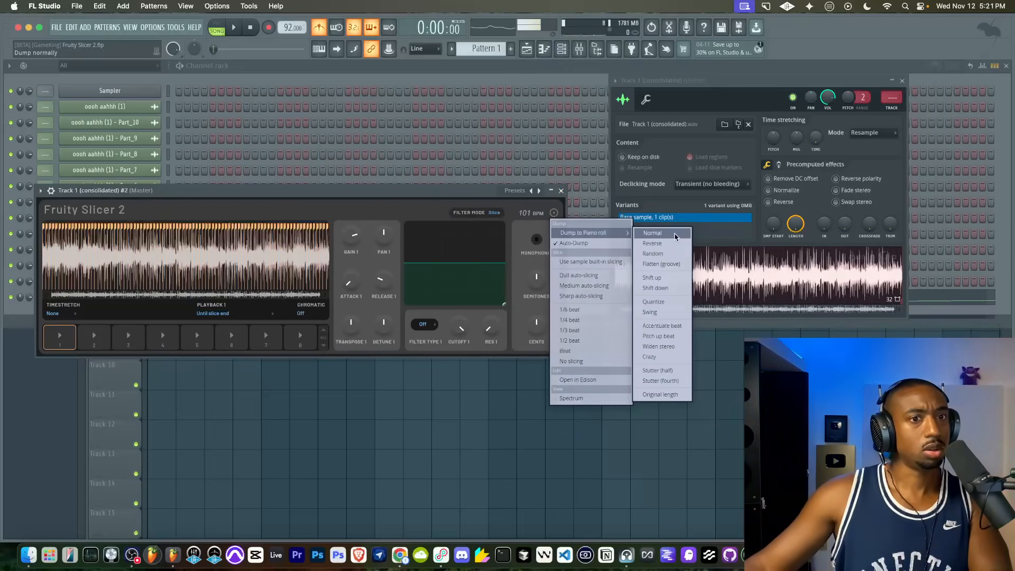
click(652, 233)
click(16, 88)
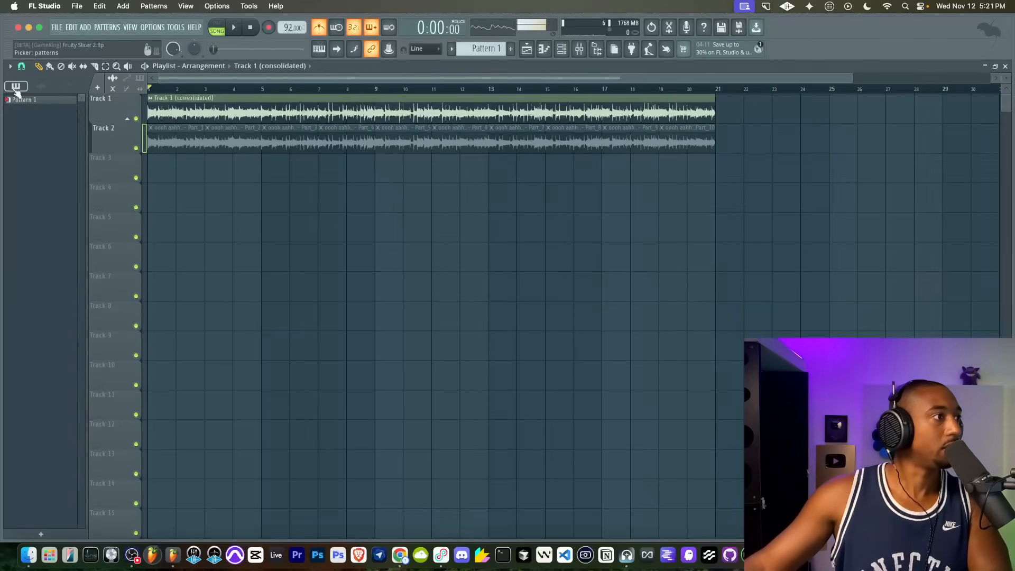
drag(33, 101, 150, 204)
right_click(228, 130)
right_click(231, 119)
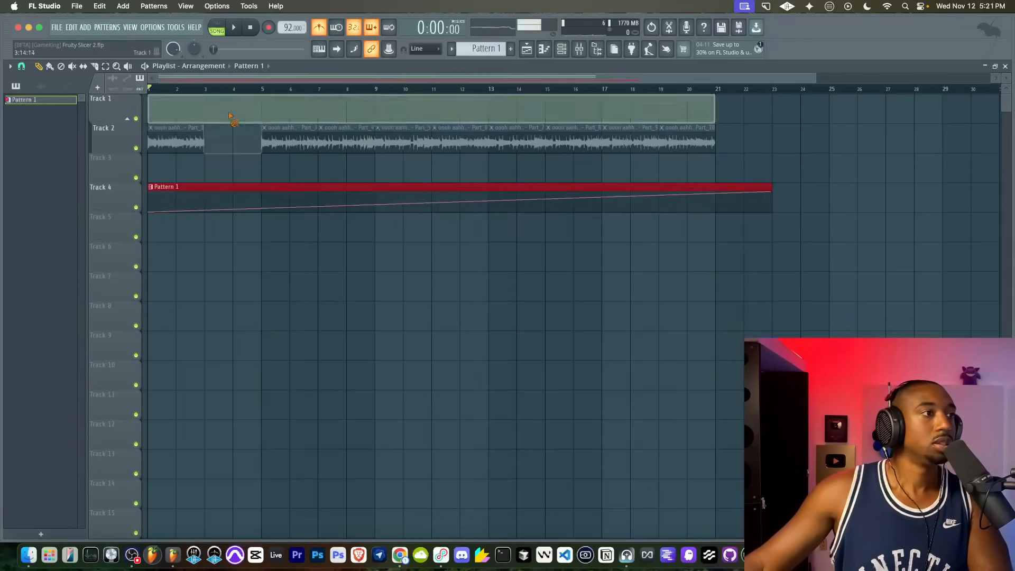
key(super+z)
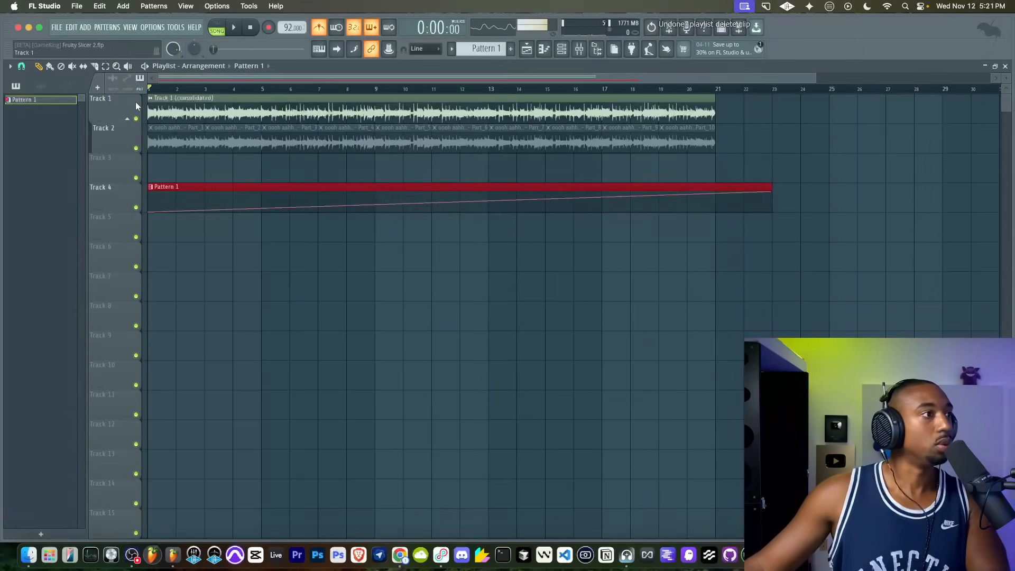
Try removing the consolidated clip from Track 1, play Pattern 1 alone, and view its slice notes in the piano roll.
right_click(153, 112)
key(space)
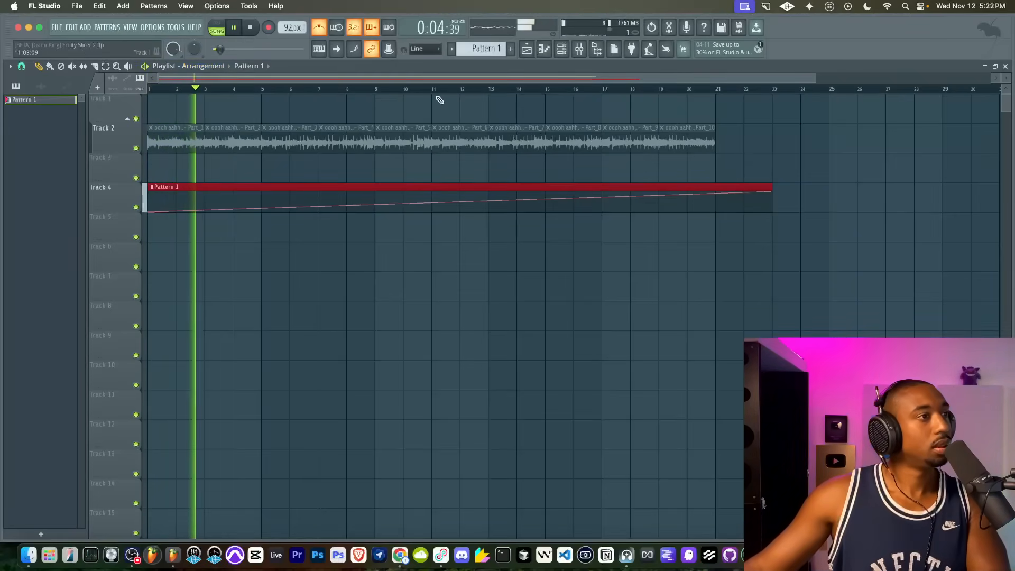
double_click(252, 189)
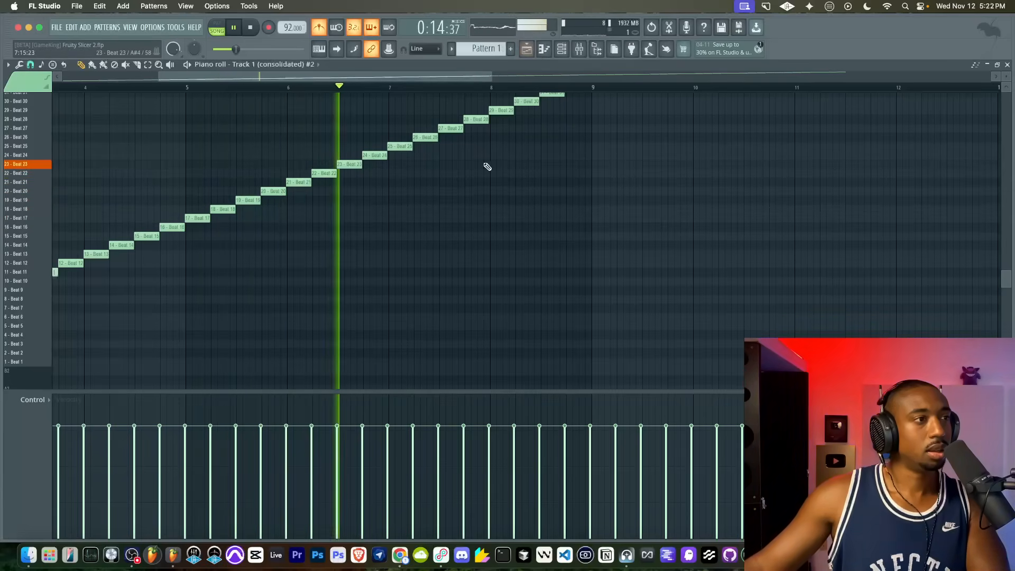
scroll(482, 166, down, 4)
key(space)
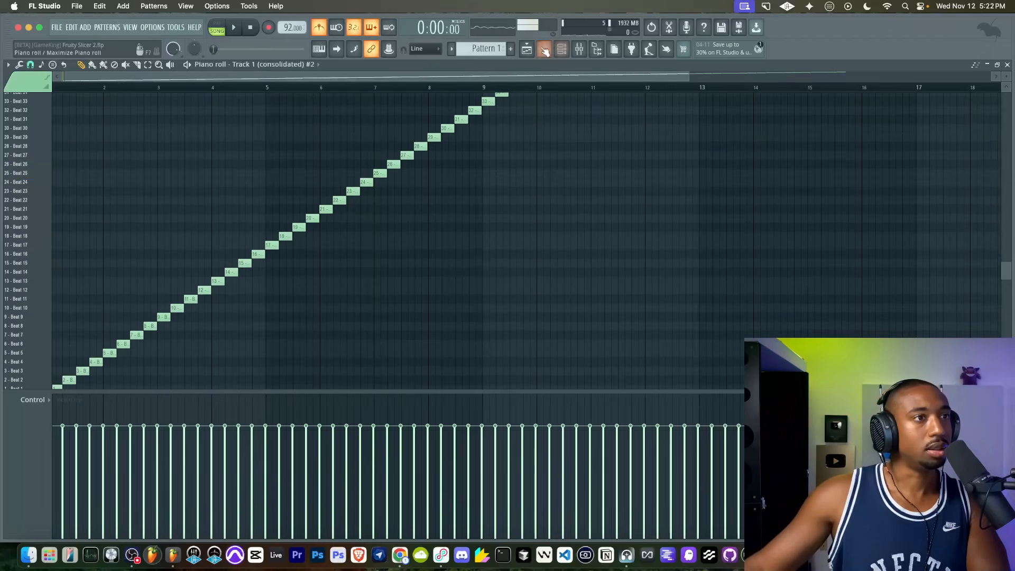
Return to the playlist and undo the deletion of the consolidated clip on Track 1.
click(527, 49)
click(561, 49)
click(266, 355)
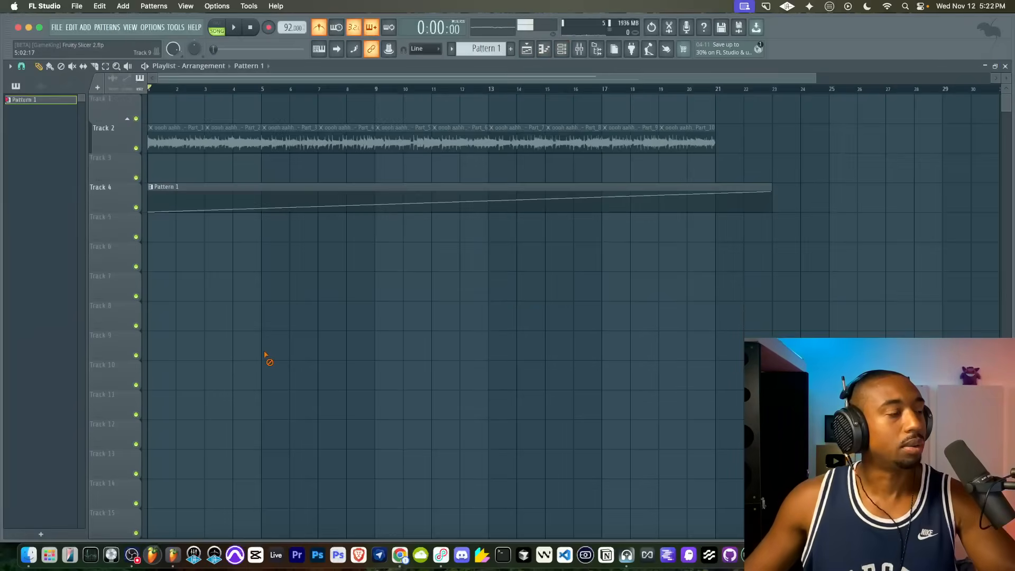
key(super+z)
key(super+z)
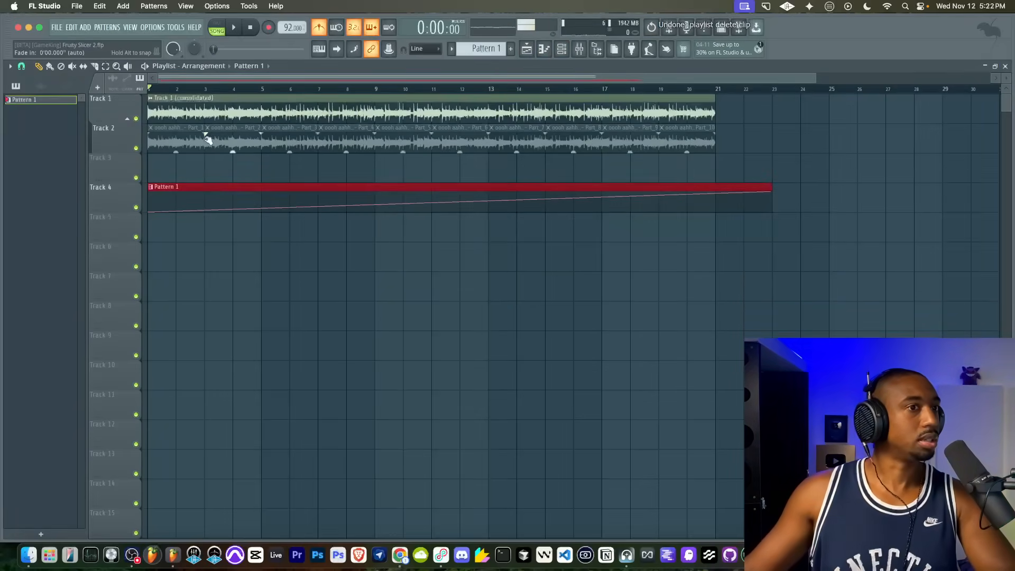
Solo Track 1 and set the consolidated clip's time stretching mode to Stretch while listening to it.
right_click(135, 118)
key(space)
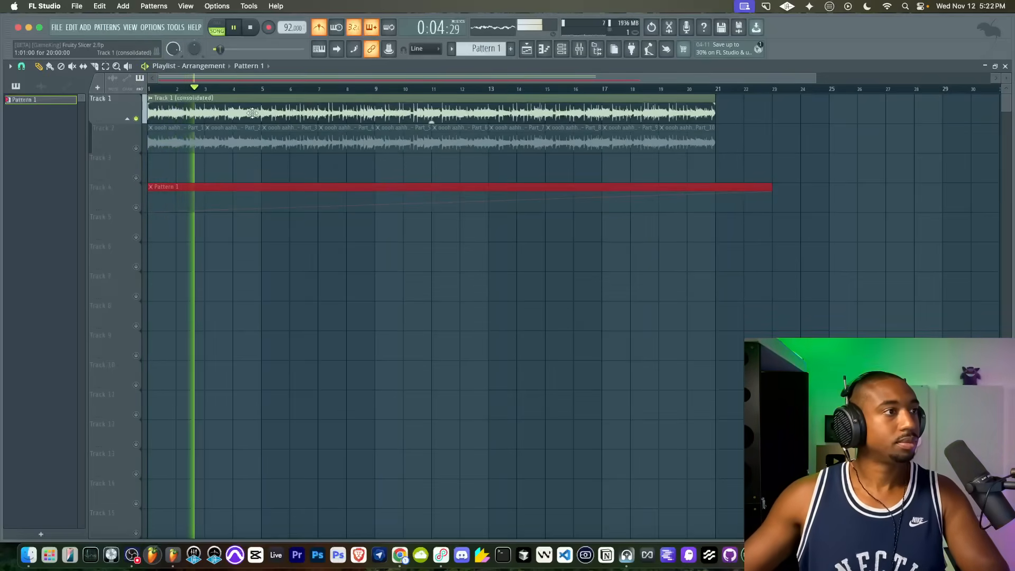
double_click(299, 110)
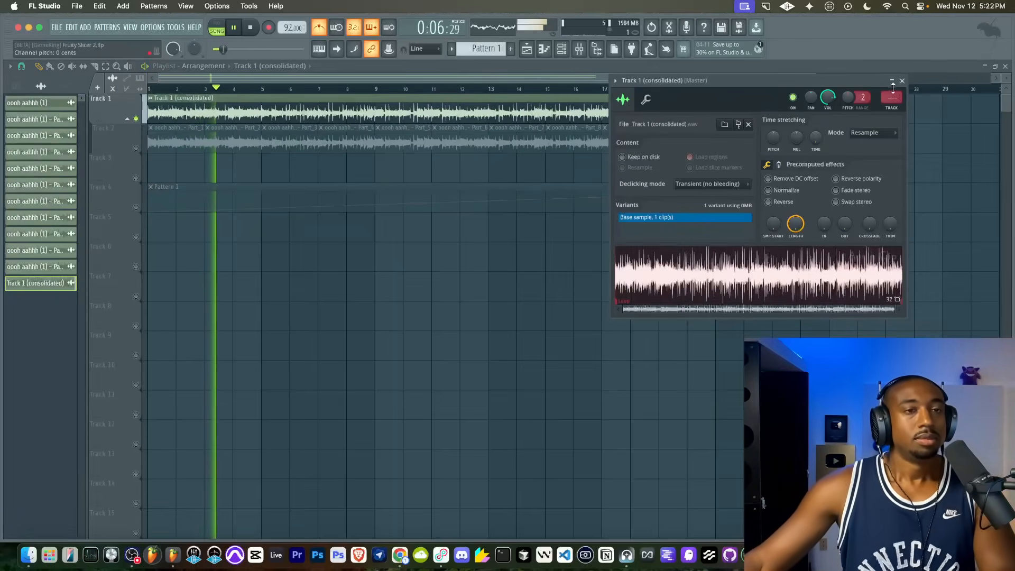
click(871, 133)
click(865, 162)
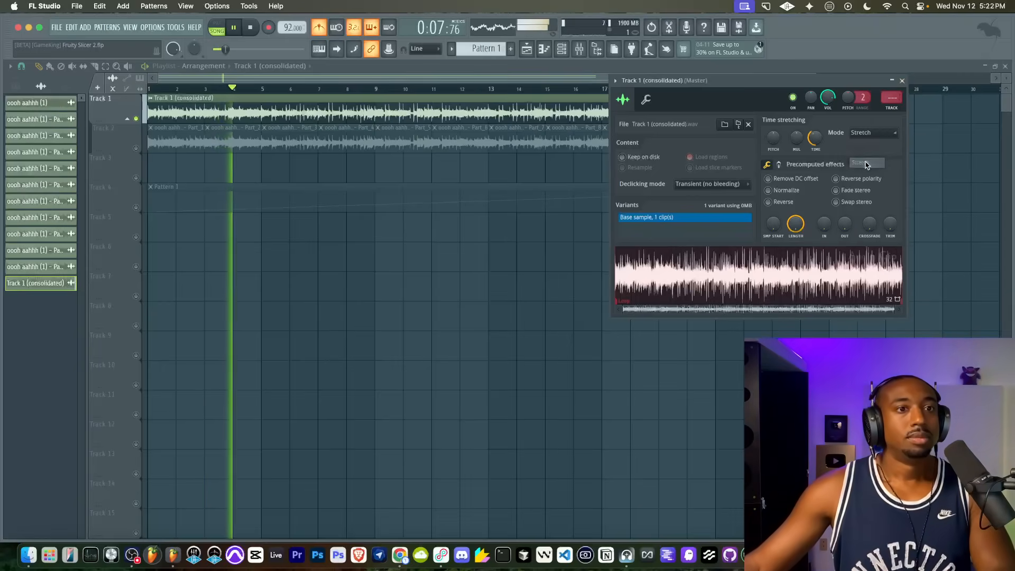
click(902, 81)
key(space)
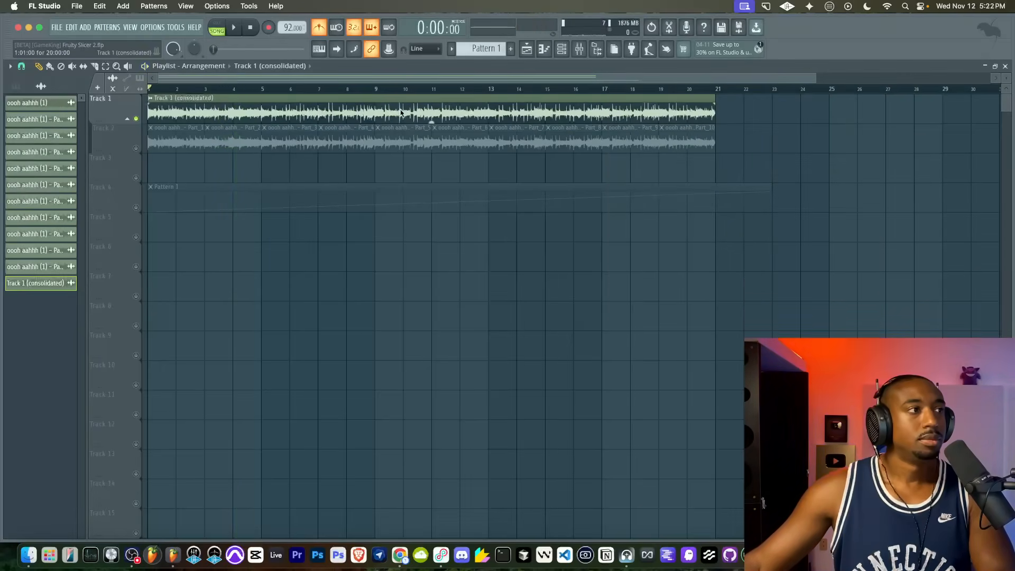
Check the consolidated clip's channel settings and the Fruity Slicer 2 channel, and go back to the playlist.
double_click(401, 112)
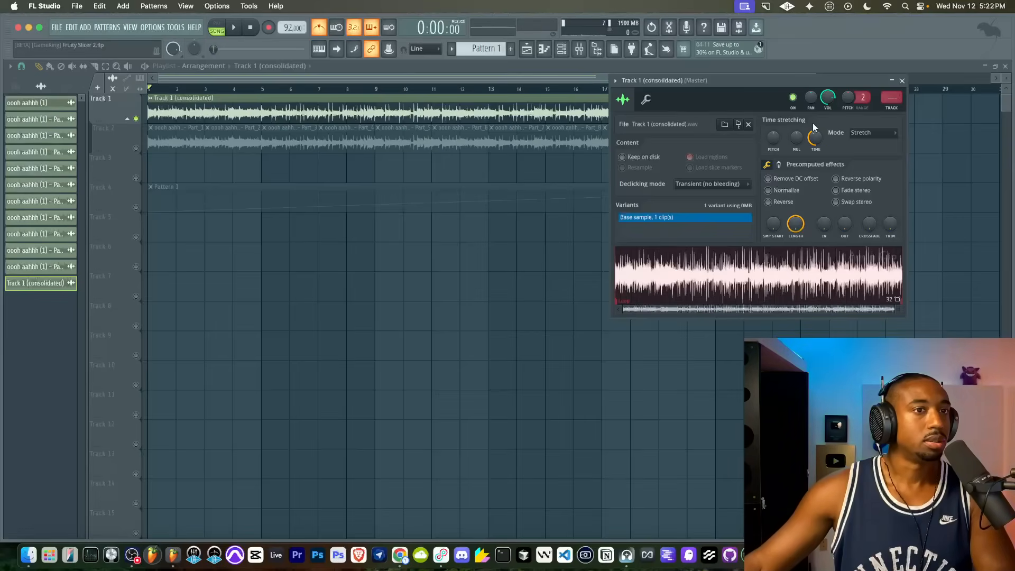
click(561, 53)
click(148, 298)
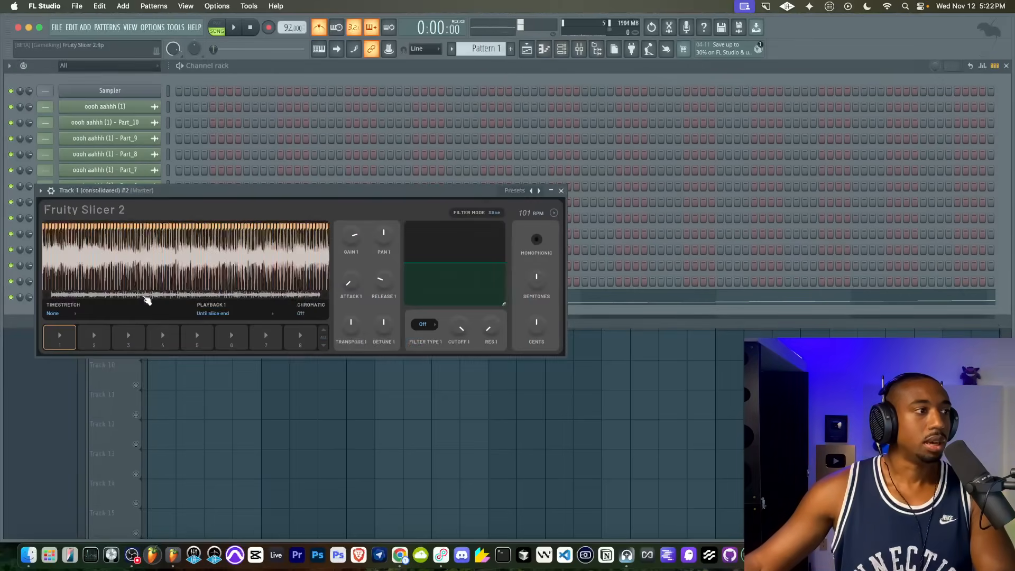
drag(214, 190, 321, 185)
click(251, 440)
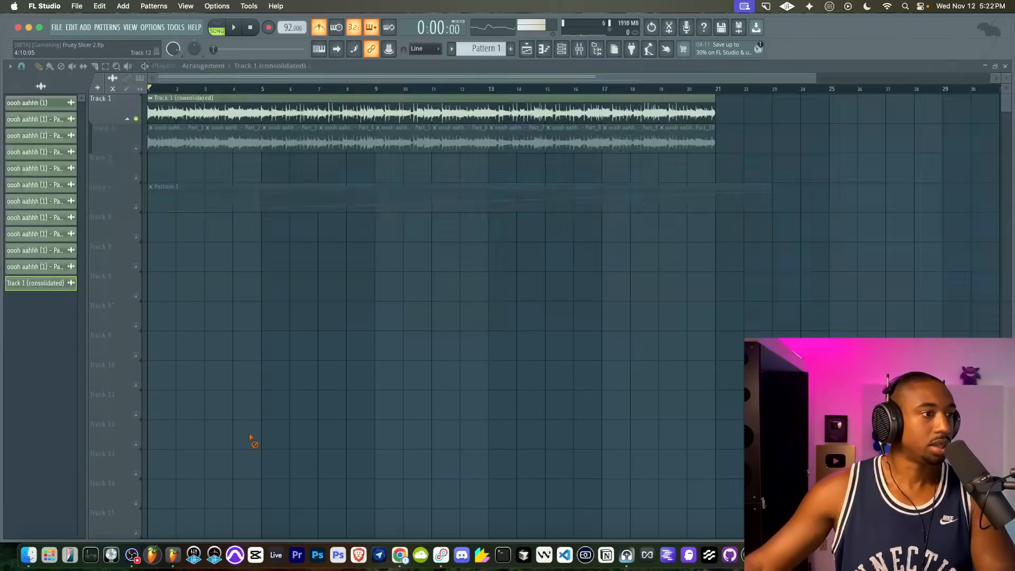
Solo Track 4 and play Pattern 1 with Fruity Slicer 2 open, turning the metronome off.
right_click(137, 206)
key(space)
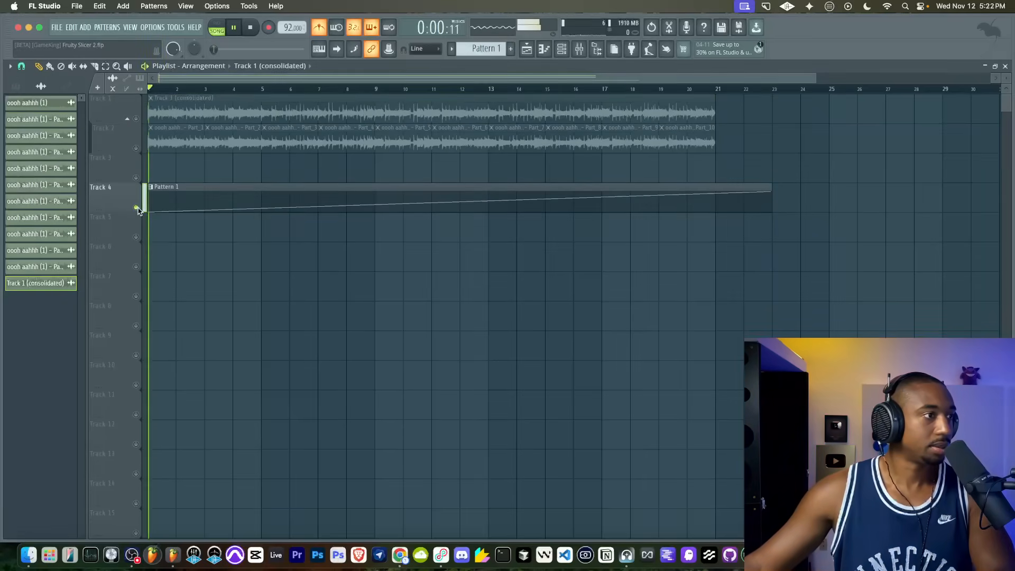
click(562, 49)
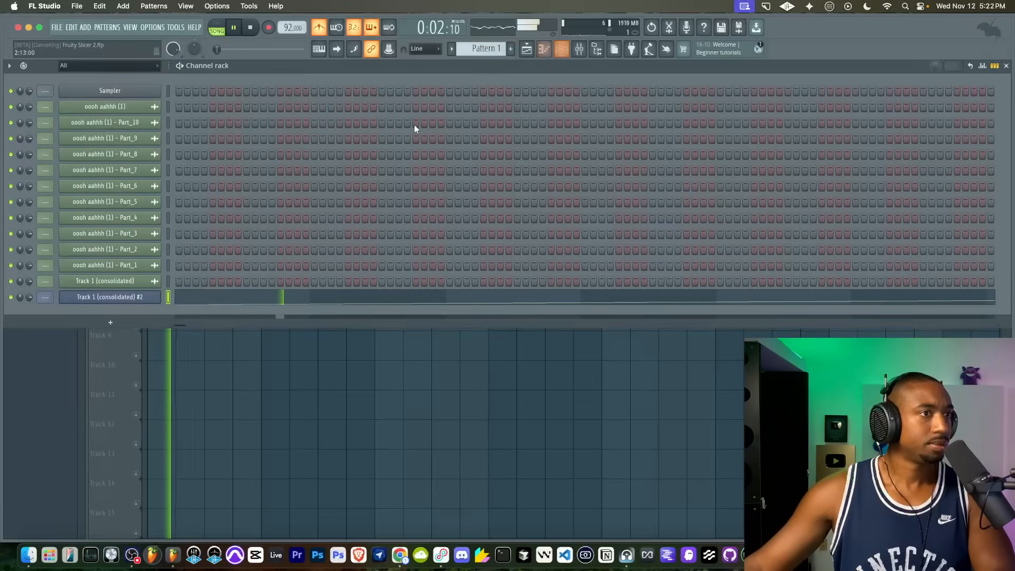
click(150, 297)
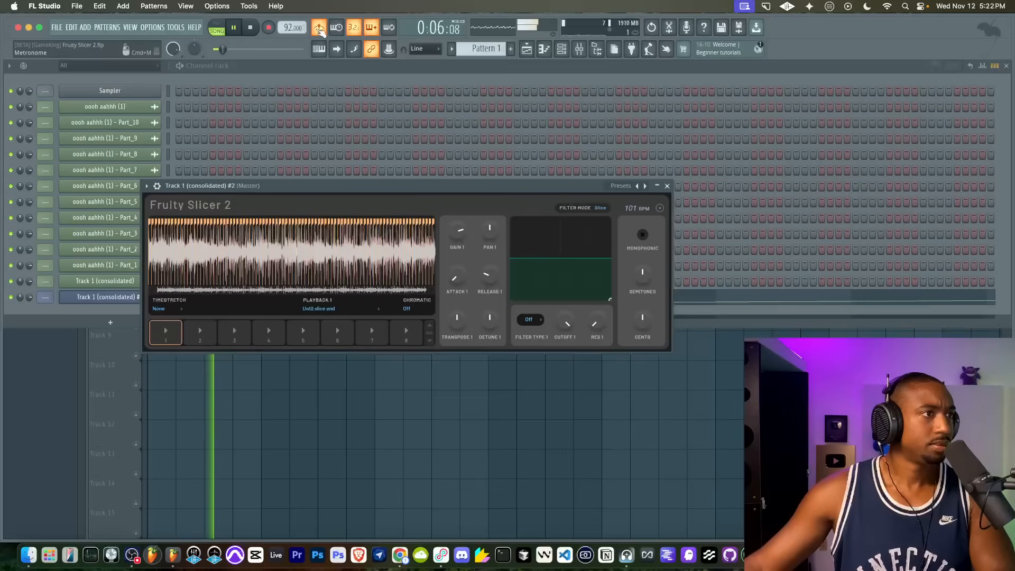
key(space)
key(space)
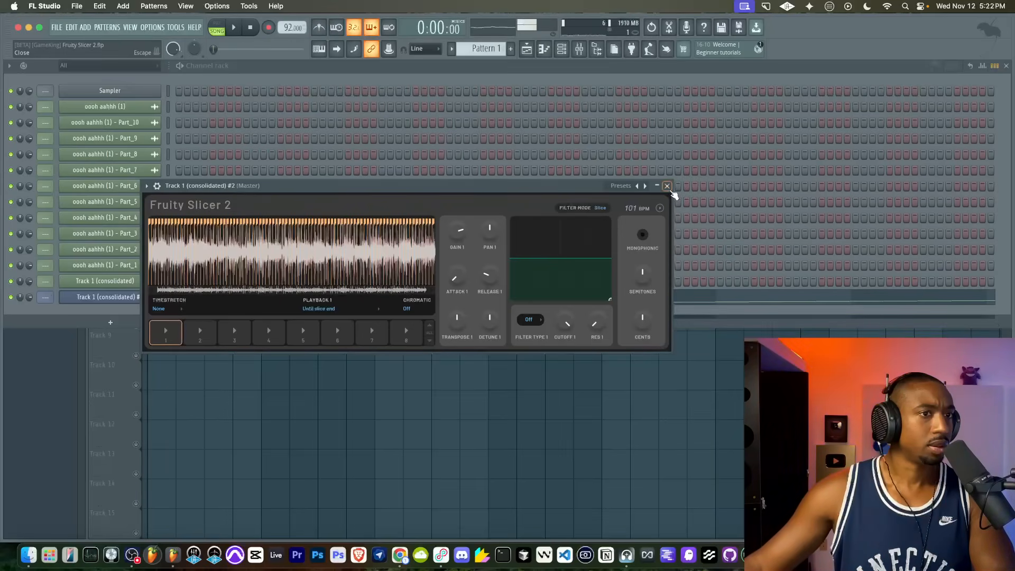
Examine the beat slice notes in the piano roll and the slice markers up close in Fruity Slicer 2, auditioning the pattern.
click(667, 185)
double_click(382, 300)
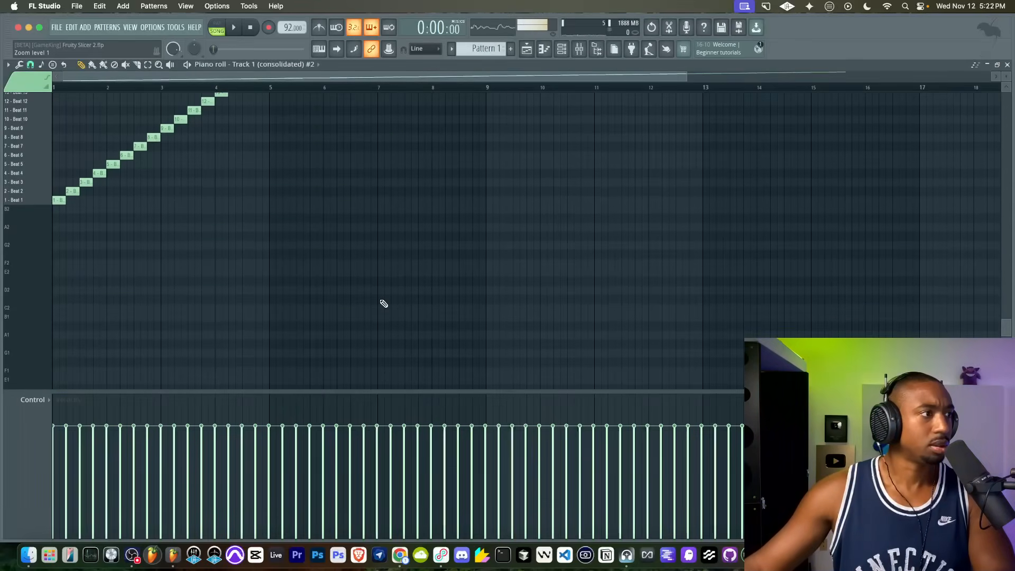
click(562, 50)
click(138, 296)
key(space)
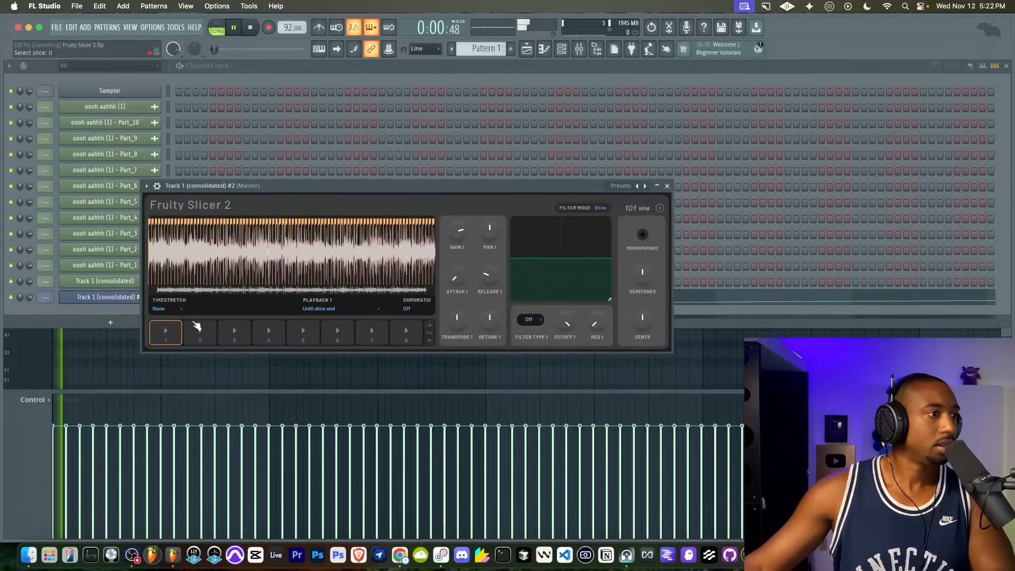
key(space)
scroll(268, 264, up, 3)
scroll(268, 264, up, 3)
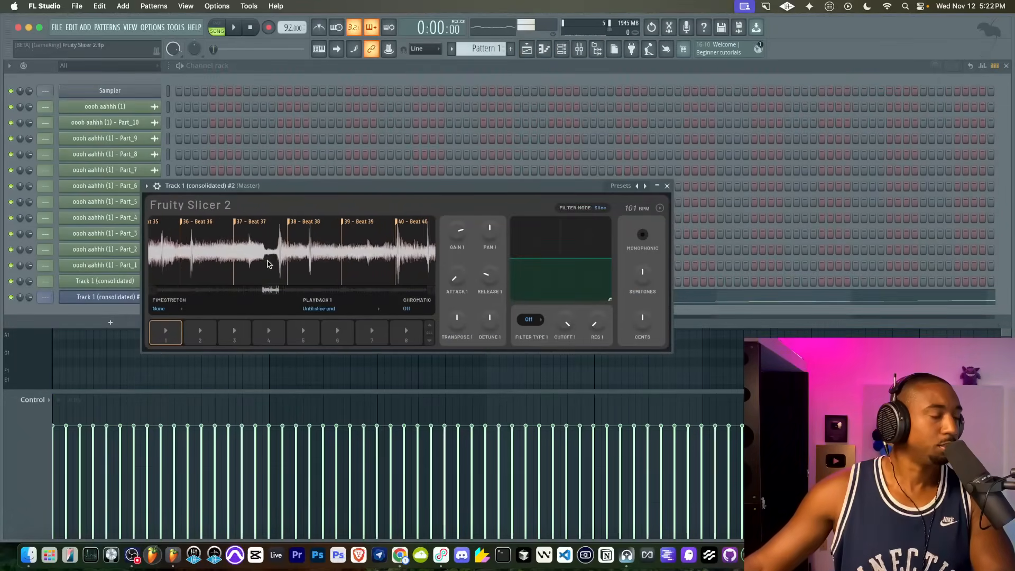
scroll(272, 261, down, 6)
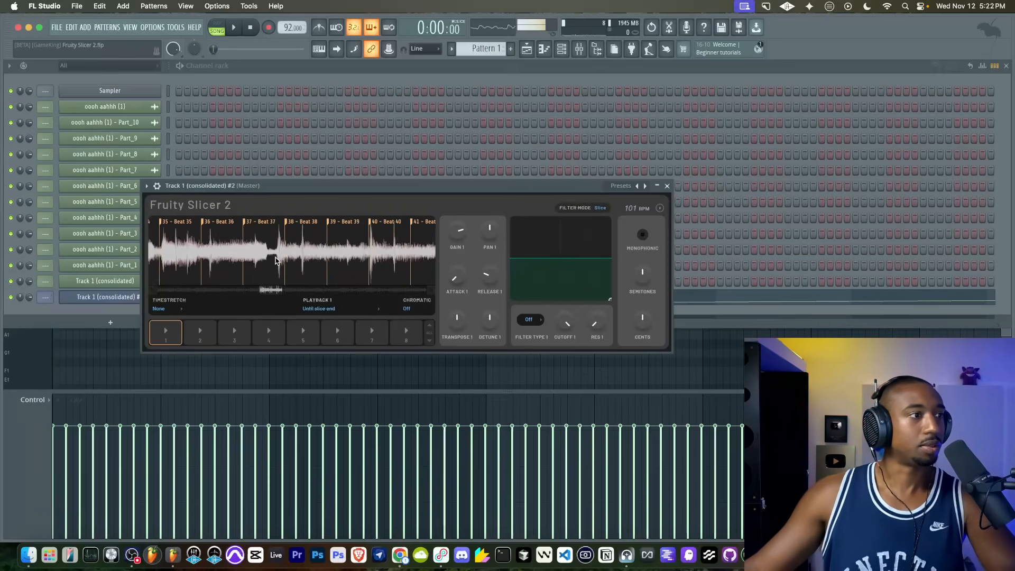
scroll(276, 260, down, 3)
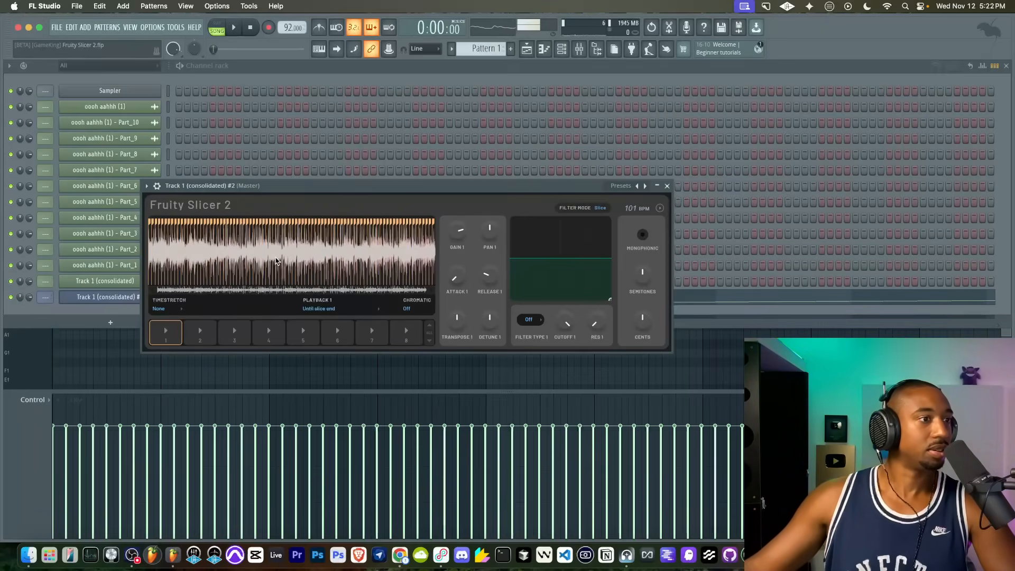
Apply No slicing to the loaded sample in Fruity Slicer 2, replacing the beat slices.
click(664, 210)
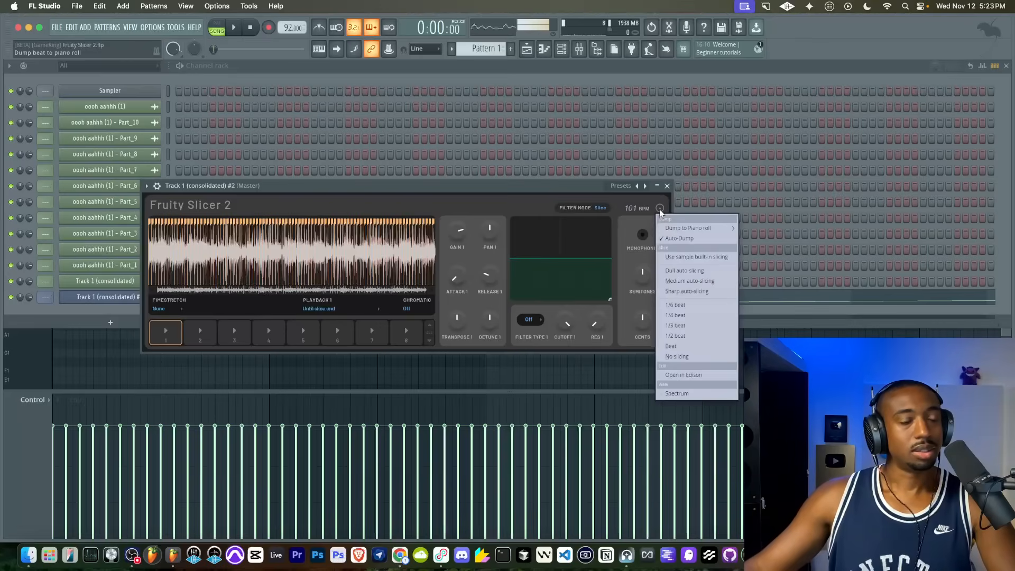
click(682, 357)
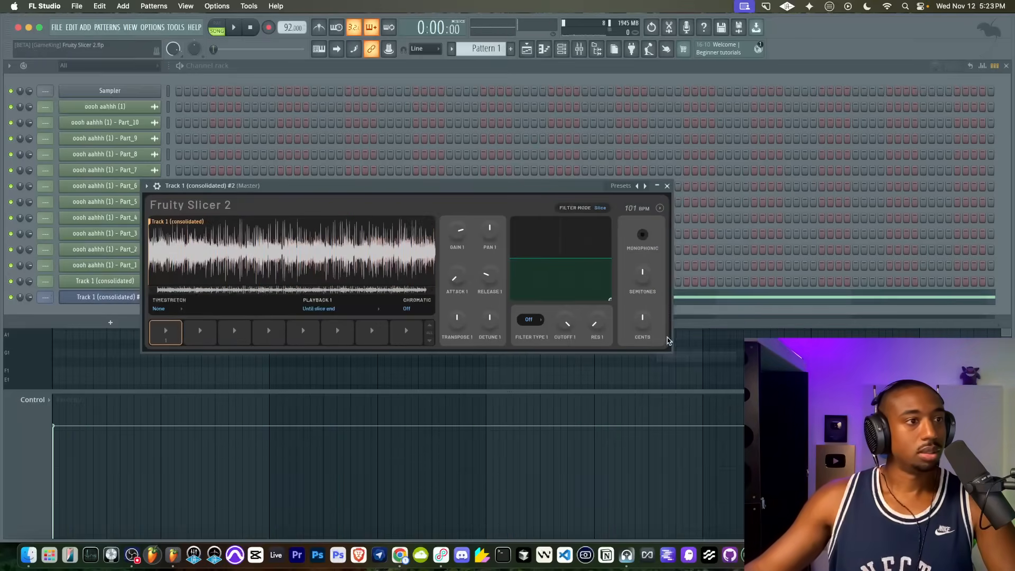
click(660, 209)
click(488, 210)
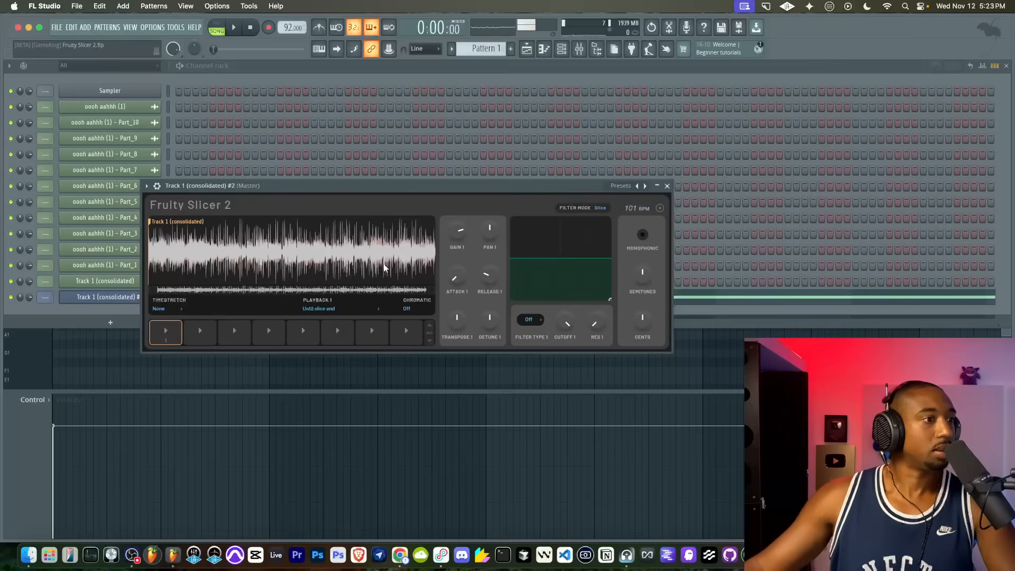
Audition the unsliced sample in Fruity Slicer 2 and examine the start of its waveform up close.
click(166, 333)
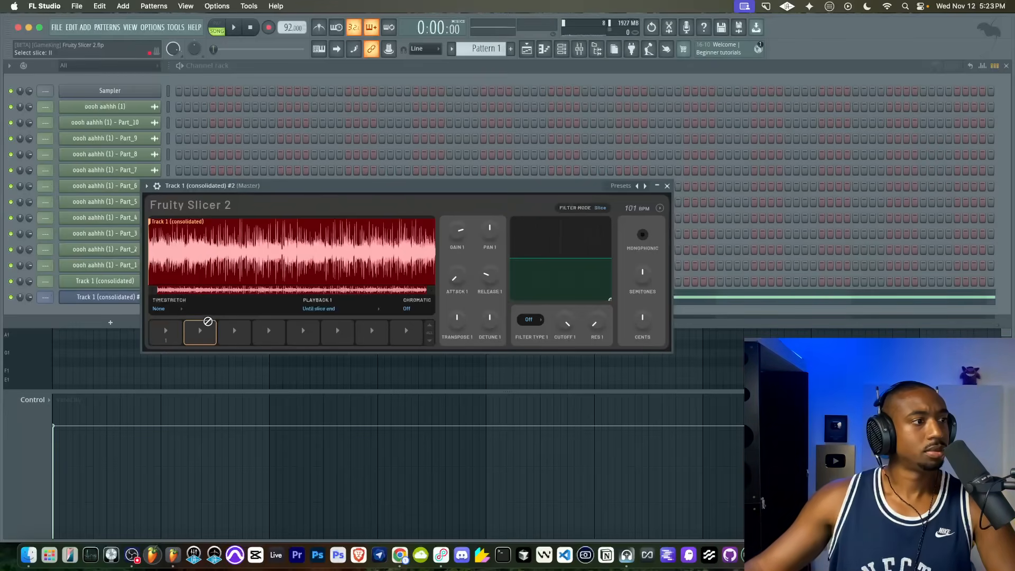
click(189, 239)
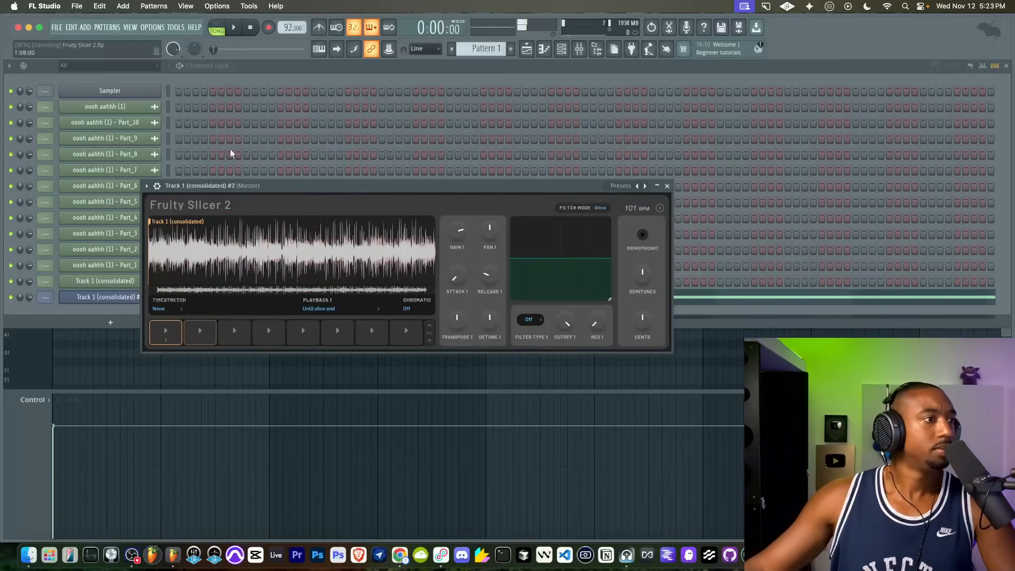
click(168, 245)
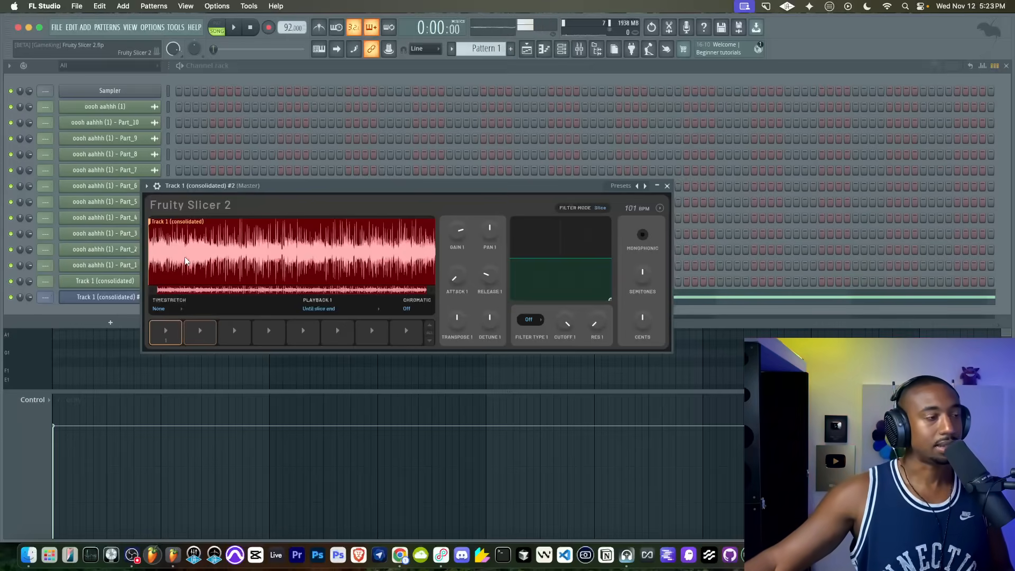
scroll(185, 258, up, 6)
drag(186, 290, 156, 294)
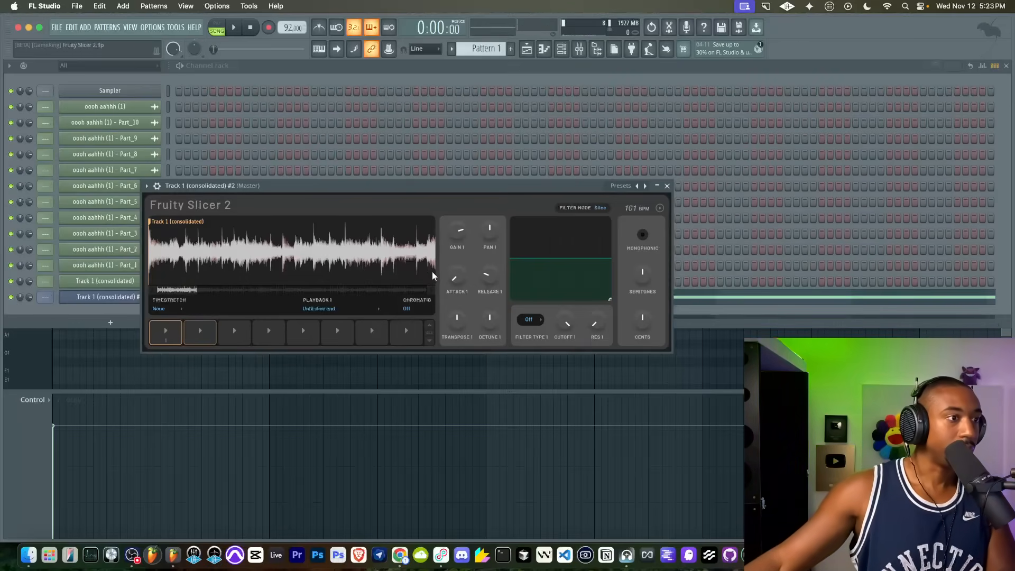
key(space)
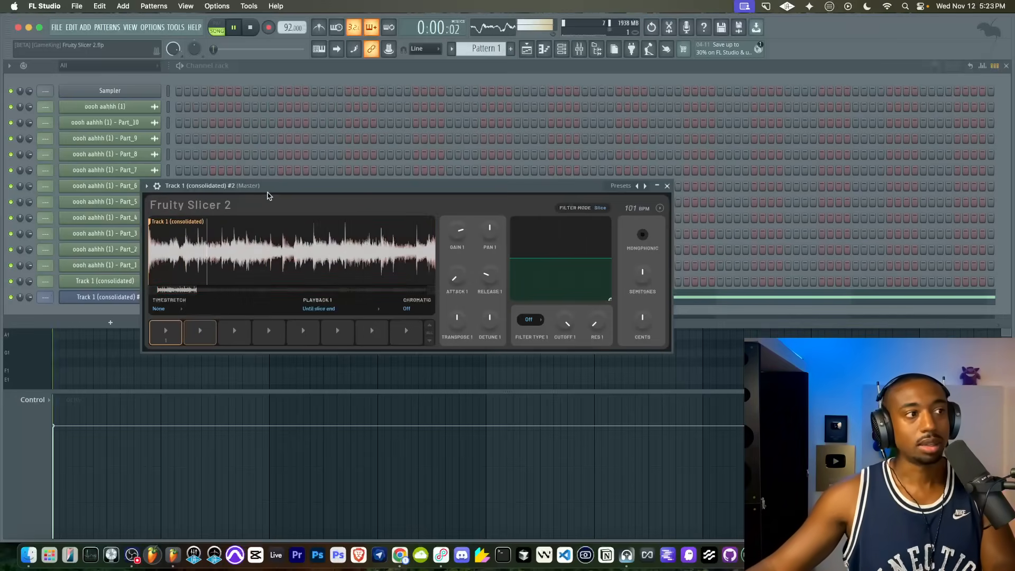
click(294, 69)
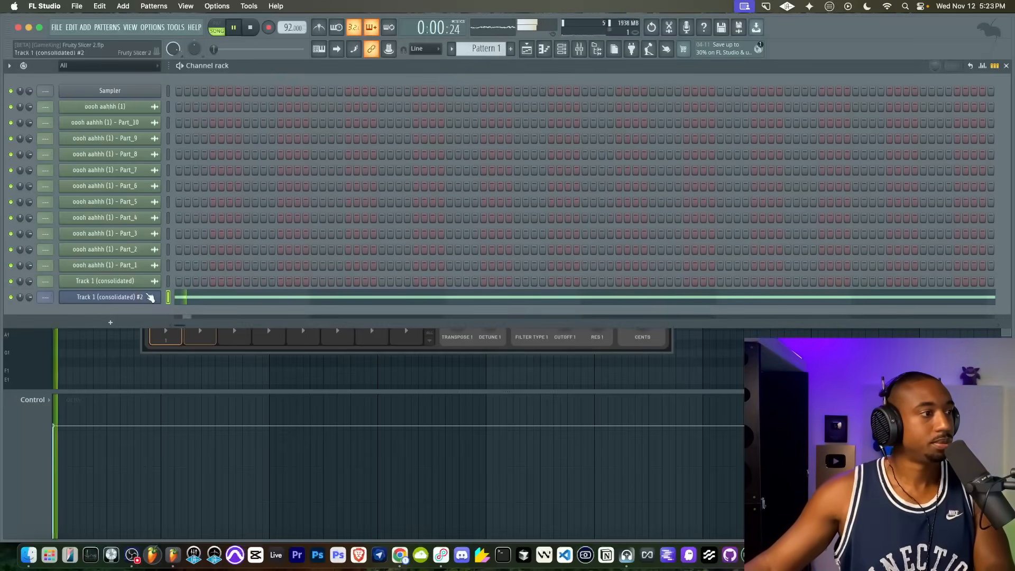
key(space)
click(483, 347)
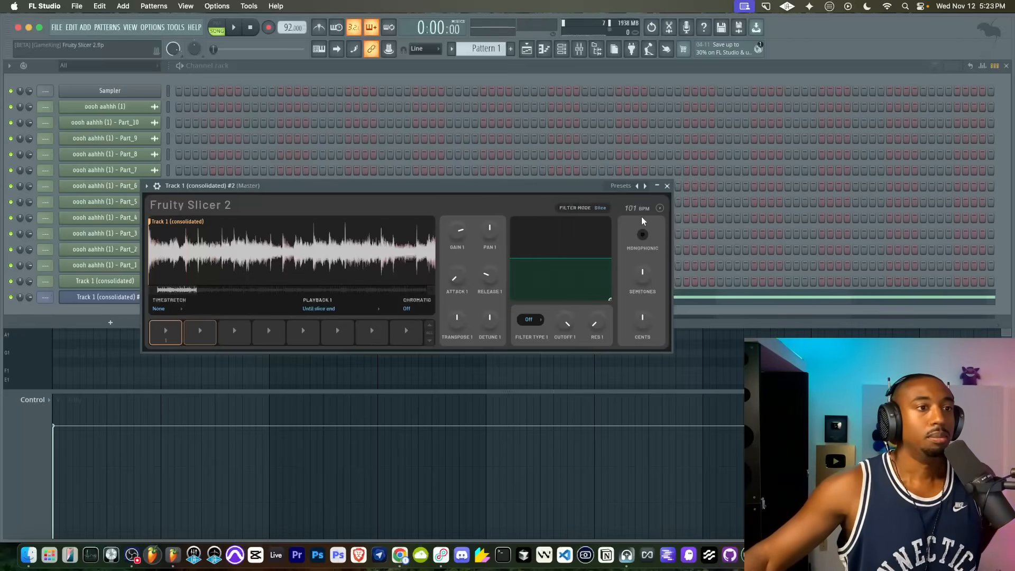
Display the loaded sample as a spectrum in Fruity Slicer 2 and return it to the waveform view.
click(659, 208)
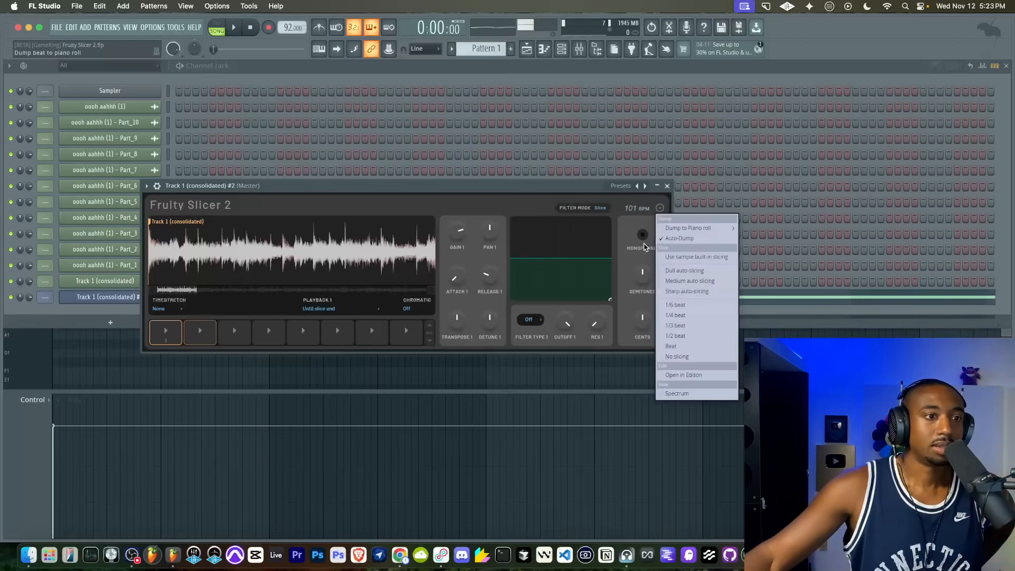
click(674, 393)
click(659, 209)
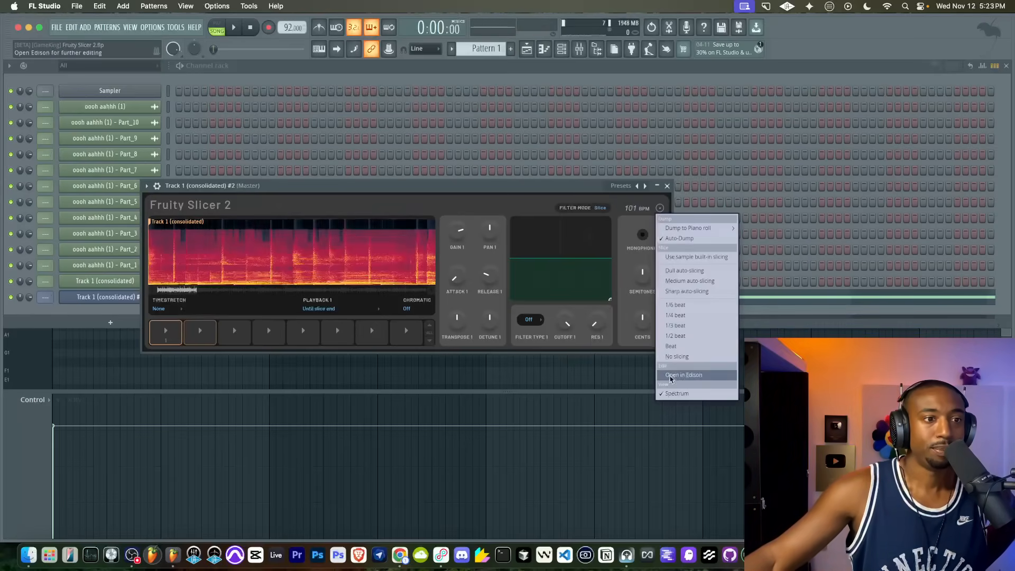
click(674, 387)
Apply automatic slicing to the unsliced sample in Fruity Slicer 2 and audition it at the waveform.
click(660, 208)
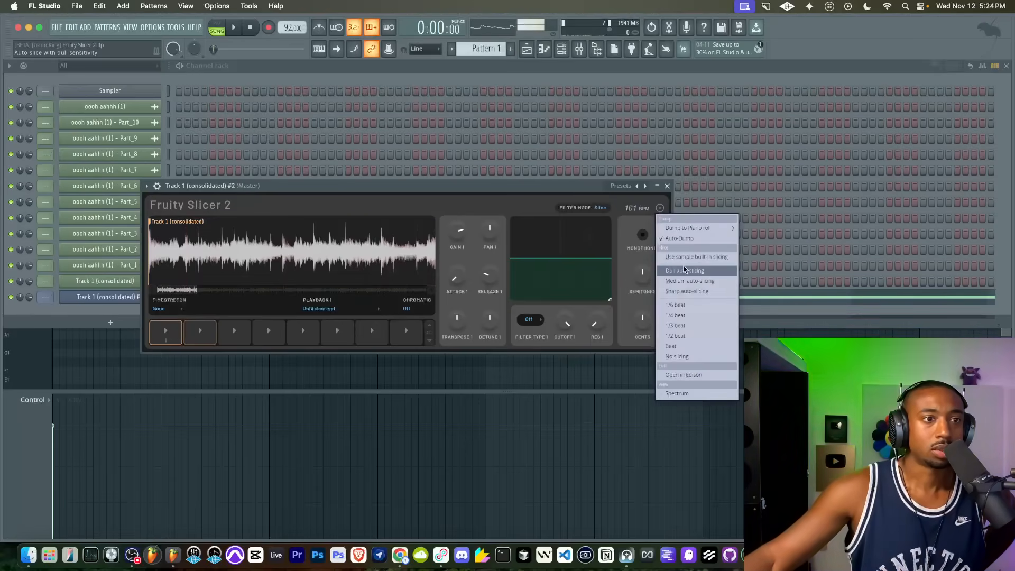
click(685, 258)
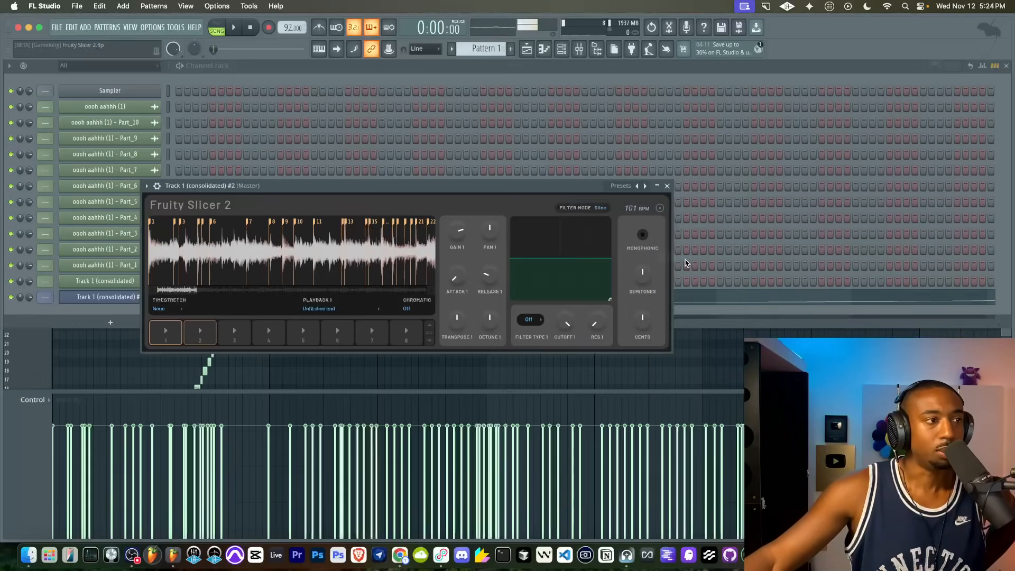
click(301, 262)
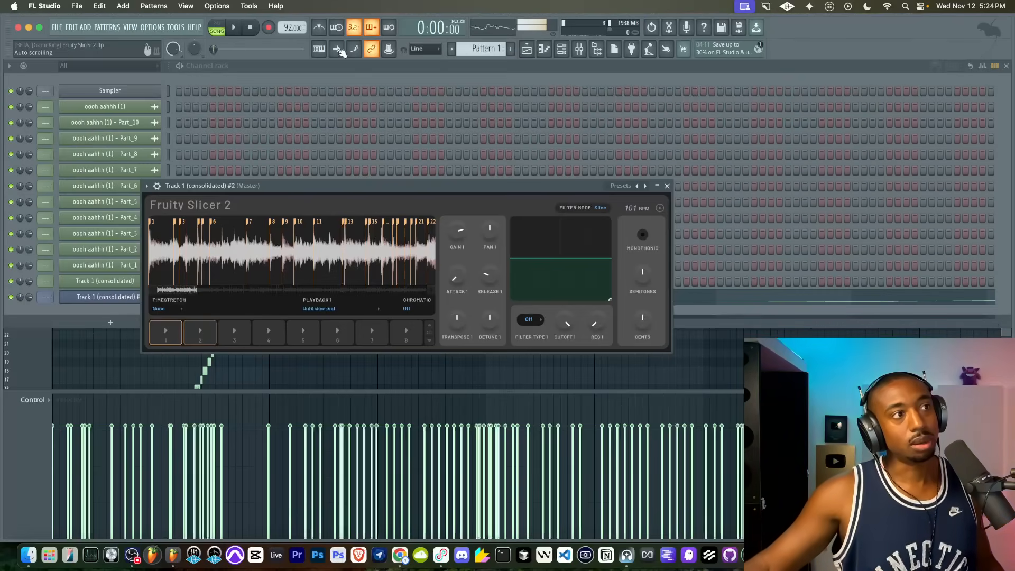
click(320, 49)
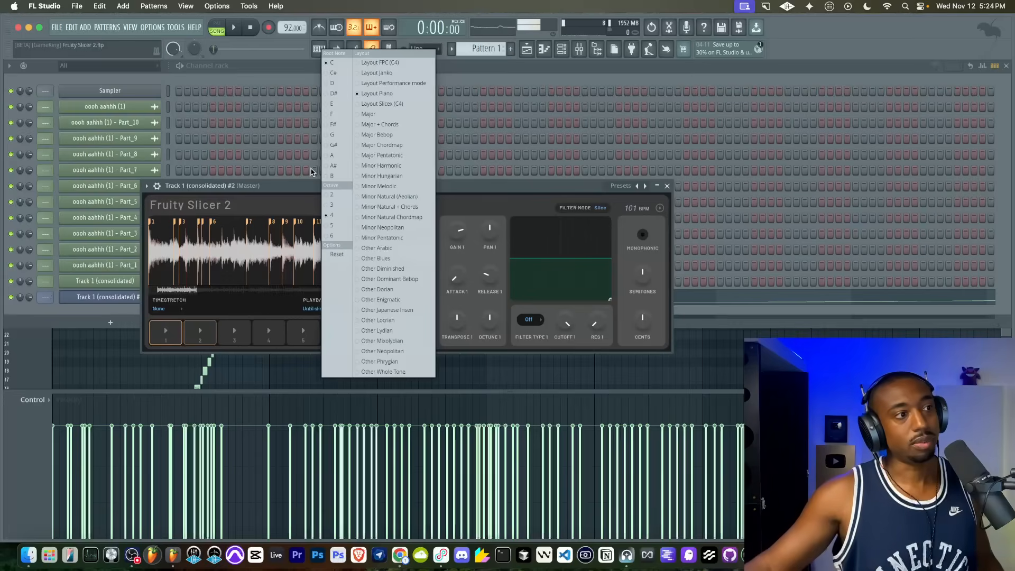
click(303, 194)
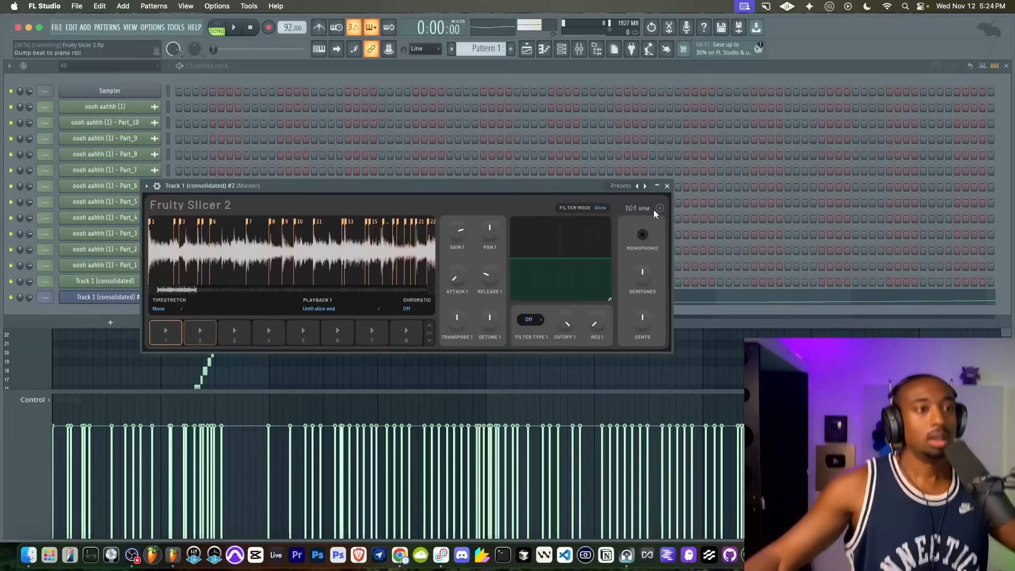
Try several root notes, including C7 and C4, for the slicer channel, reset the root note to C5 and return to the plugin editor.
click(158, 186)
click(177, 205)
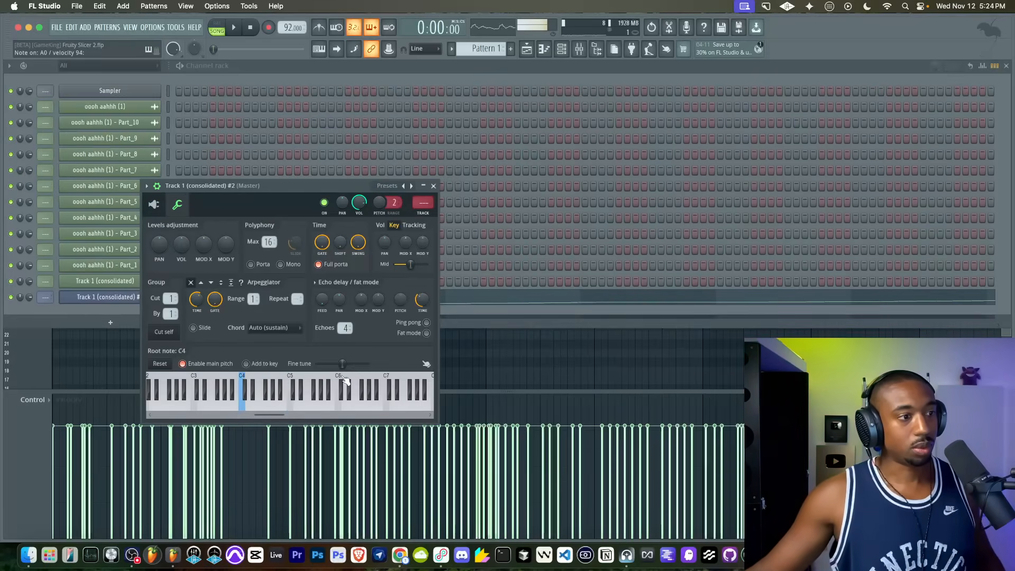
right_click(339, 381)
right_click(387, 377)
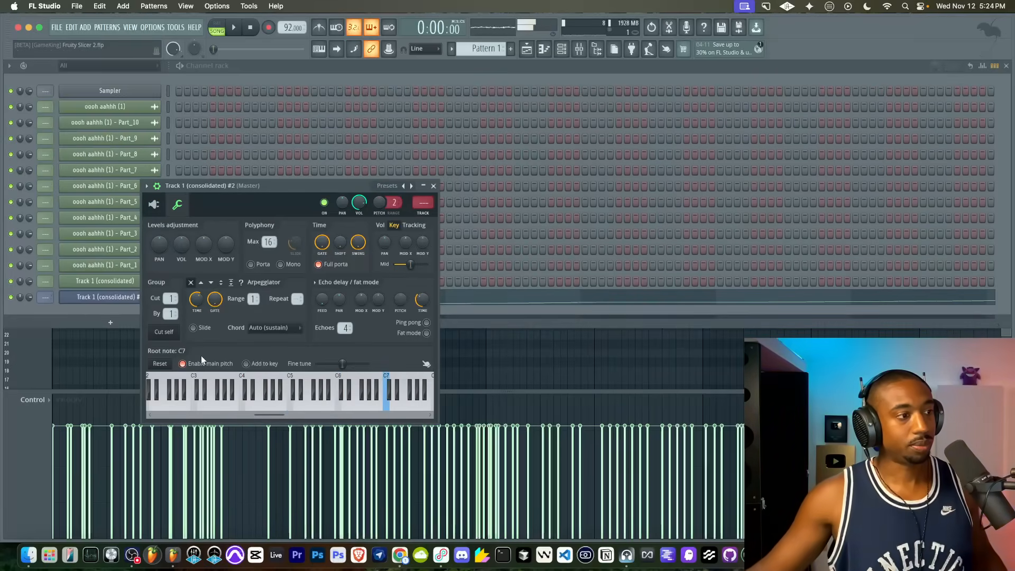
click(164, 365)
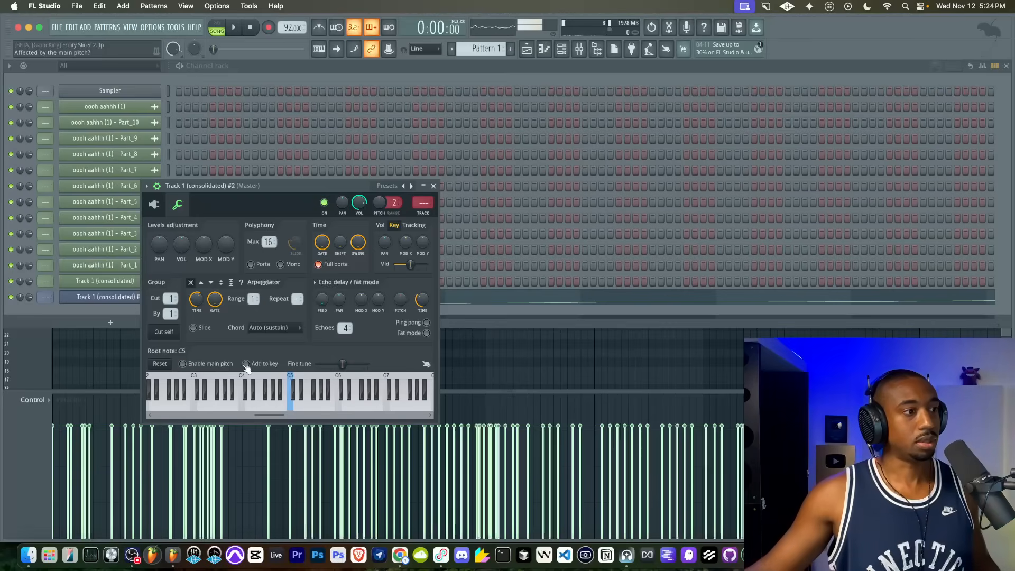
right_click(242, 378)
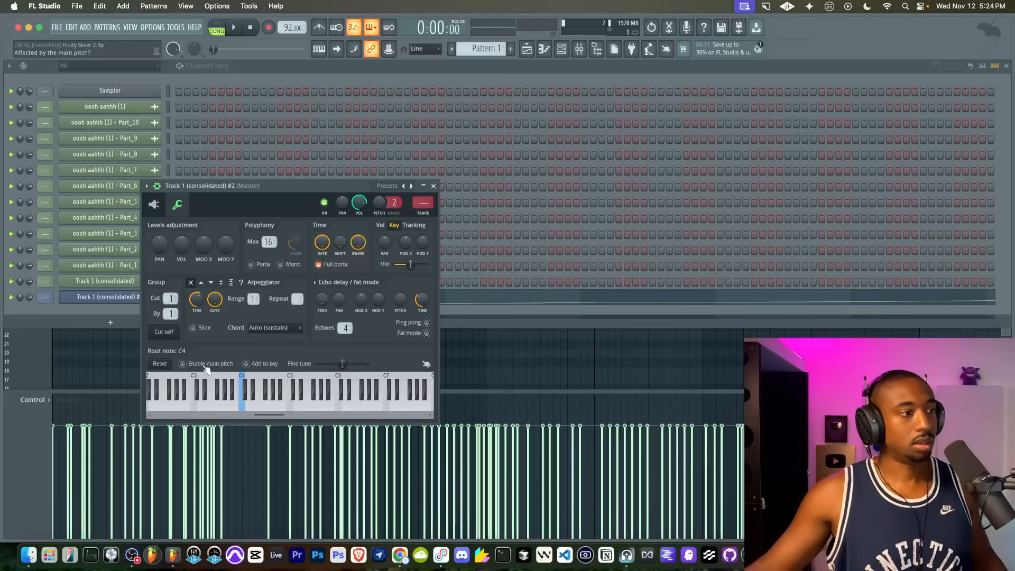
click(161, 365)
click(153, 204)
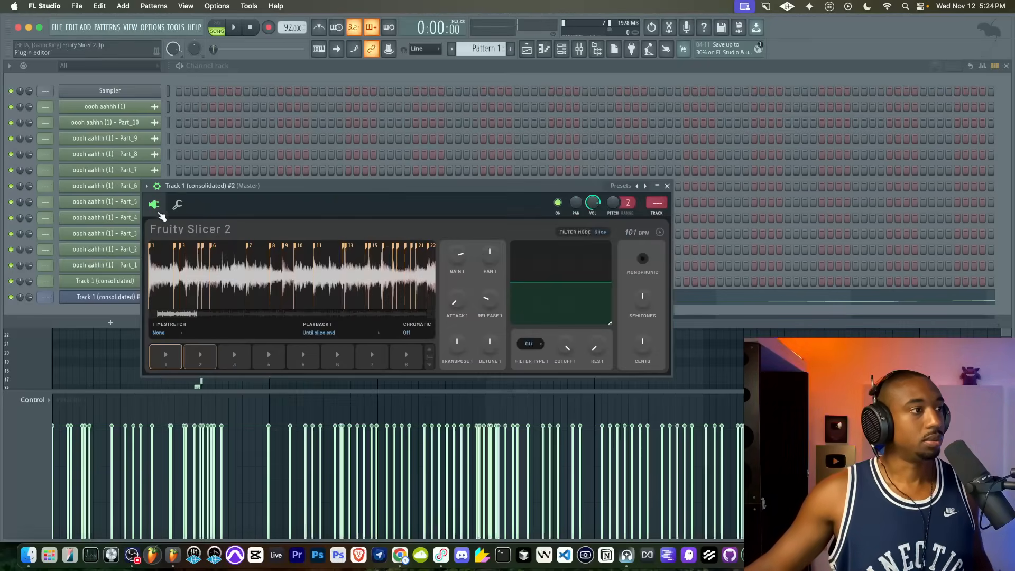
Try 1/2 beat slicing on the sample in Fruity Slicer 2 and replace it with Beat slicing.
click(341, 309)
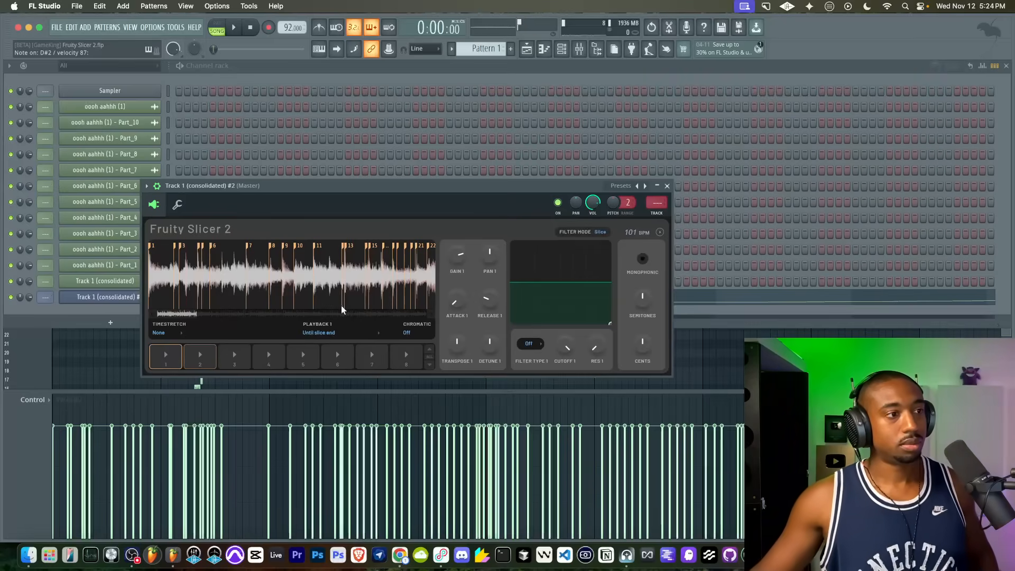
click(655, 233)
click(684, 362)
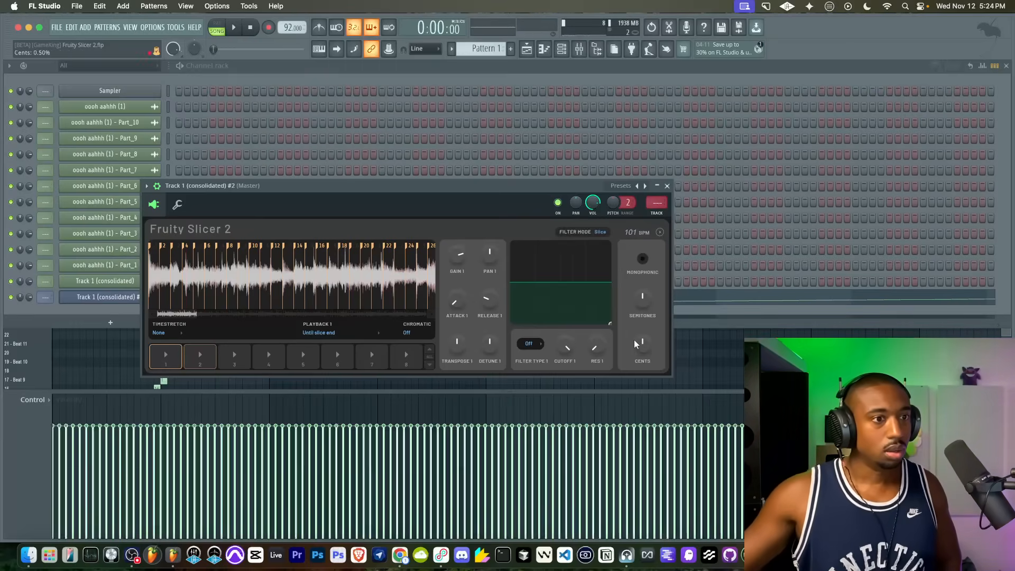
click(660, 232)
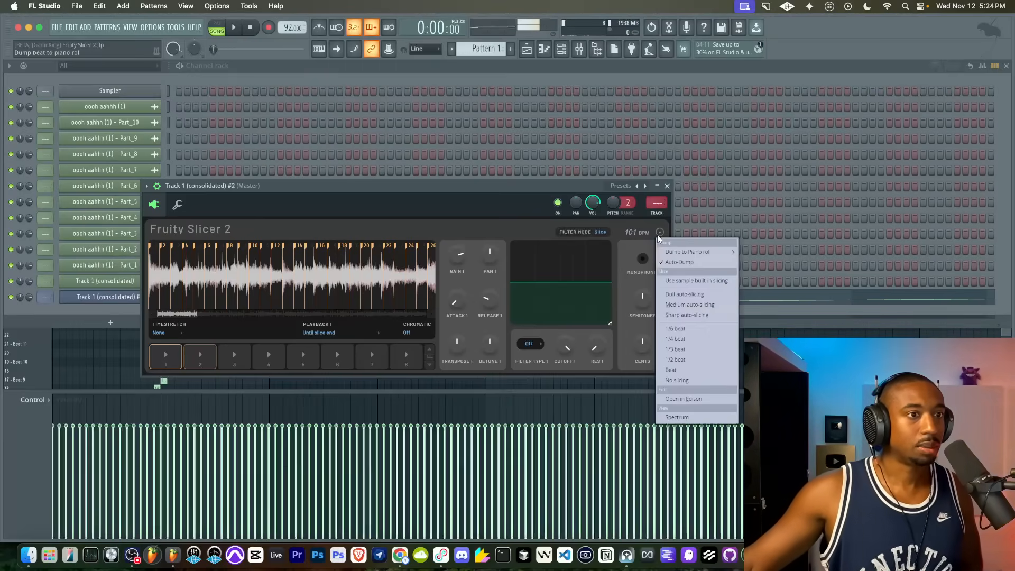
click(675, 369)
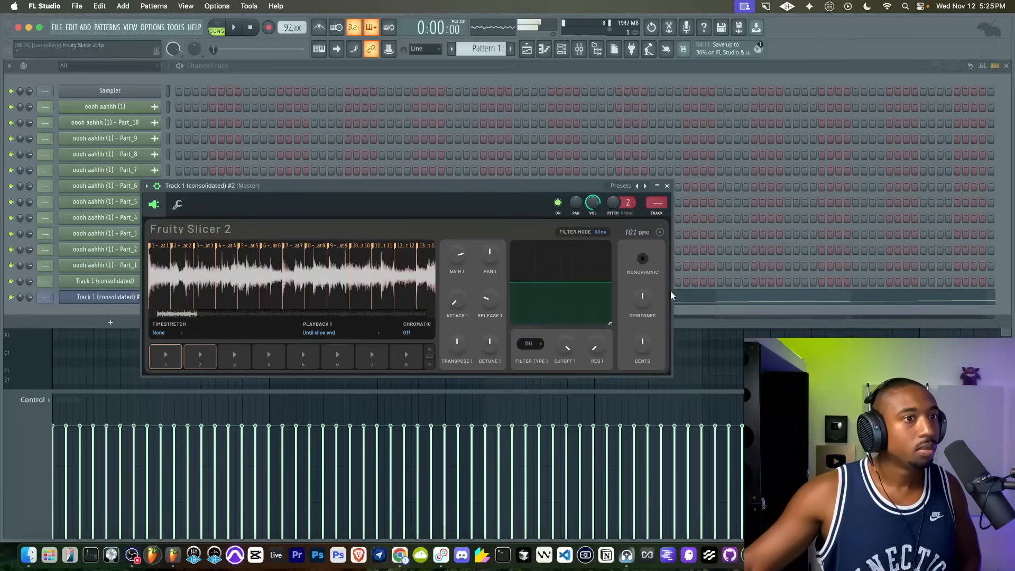
Close Fruity Slicer 2 and cut the dumped slice notes of its channel from Pattern 1.
click(666, 186)
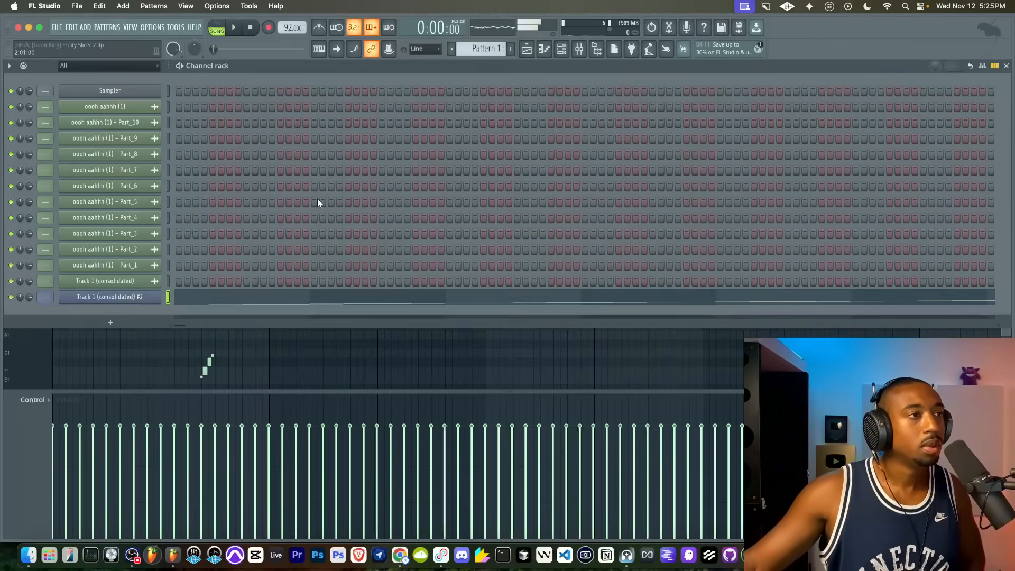
key(super+x)
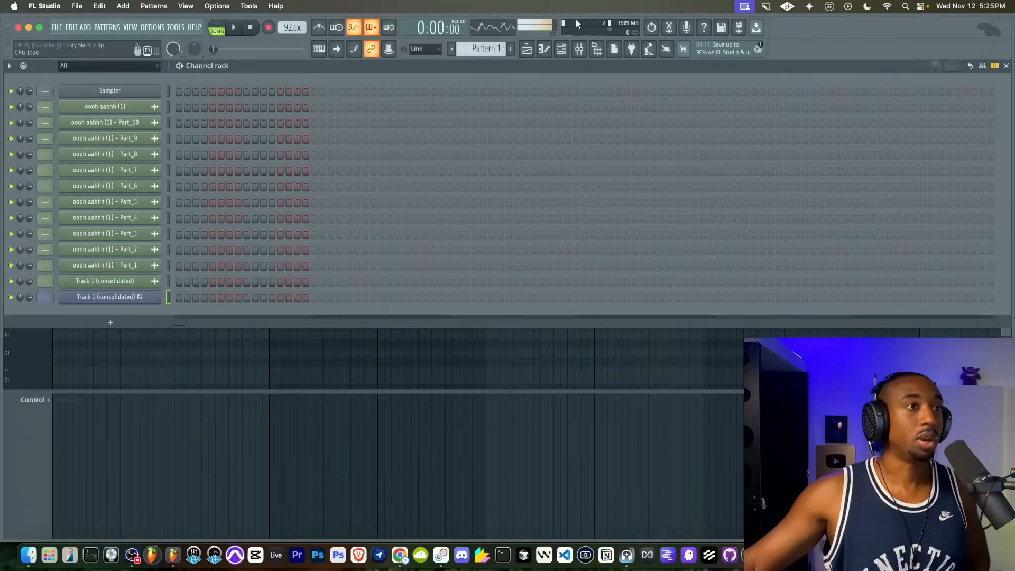
click(561, 48)
click(561, 48)
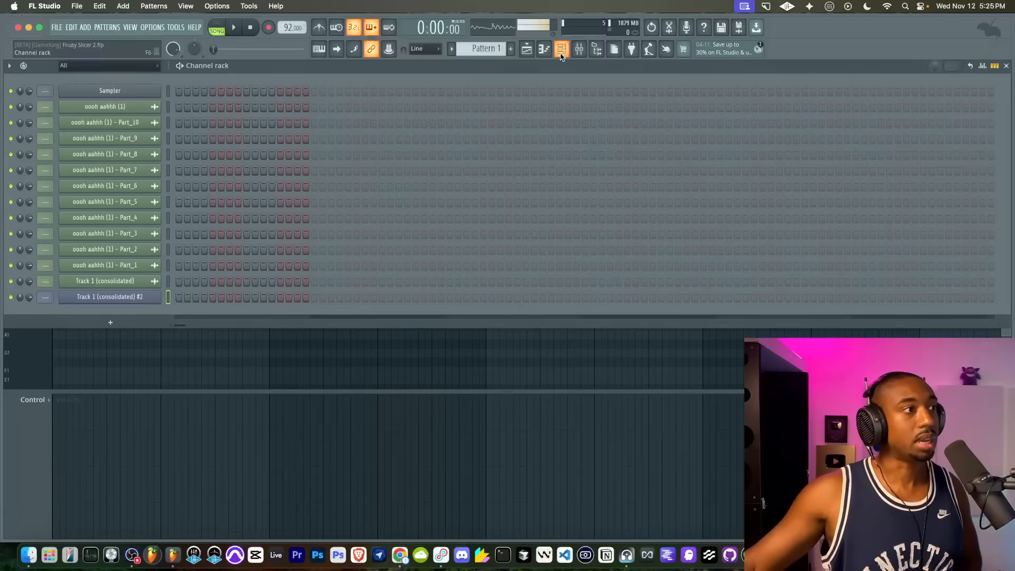
Reopen Fruity Slicer 2, set the playback mode to Until sample end always and audition the first slice.
click(116, 297)
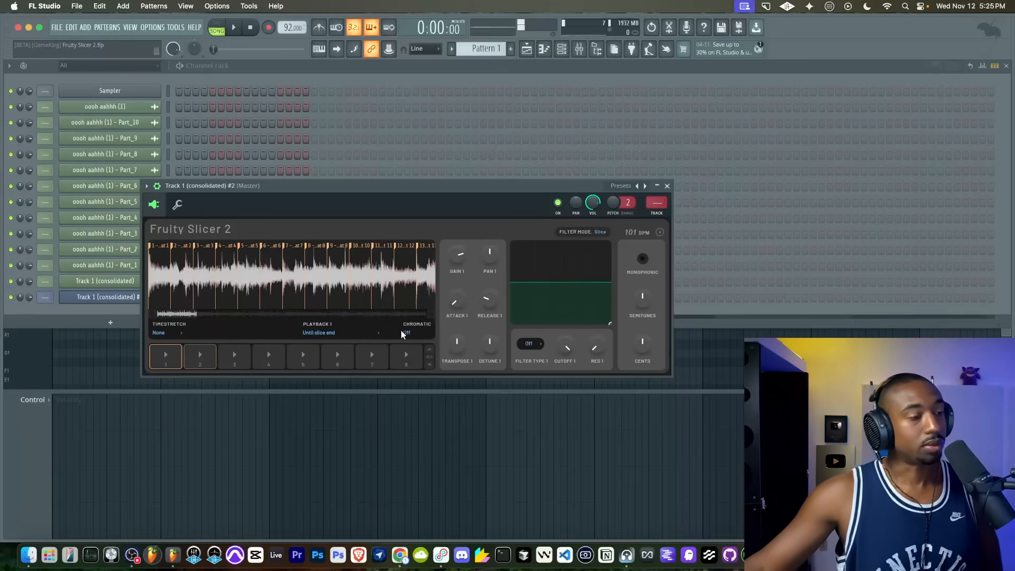
click(326, 335)
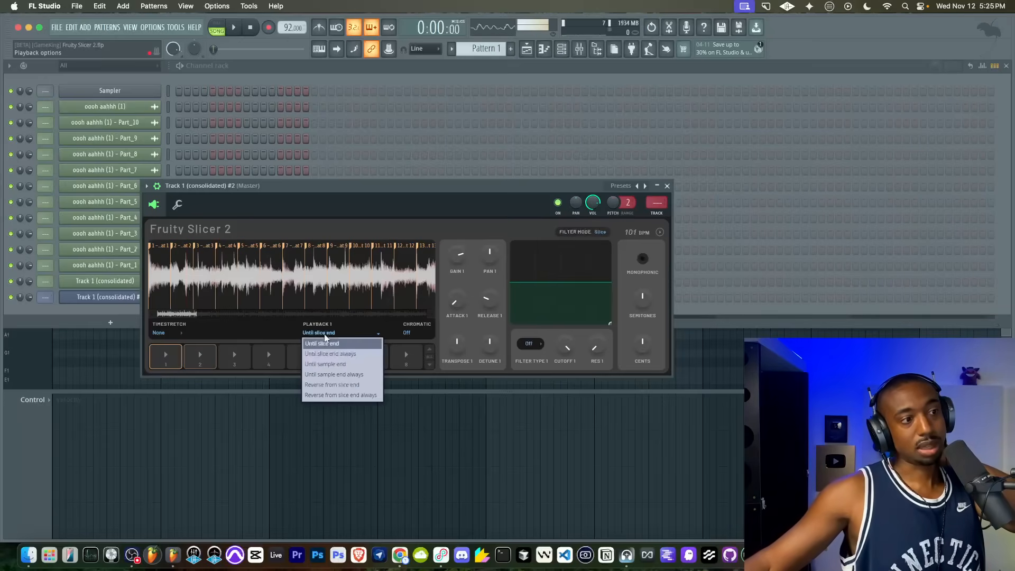
click(328, 375)
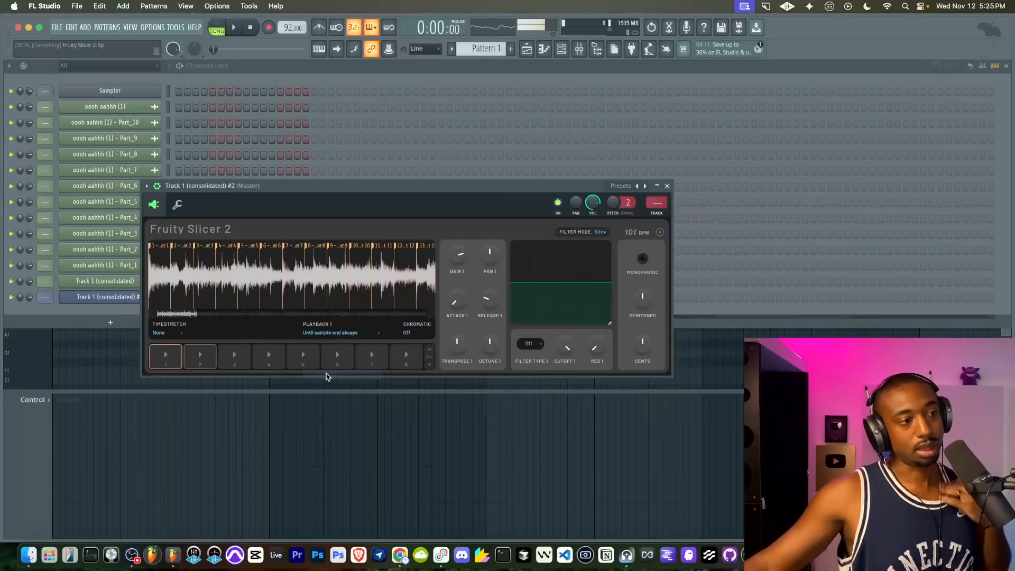
click(168, 352)
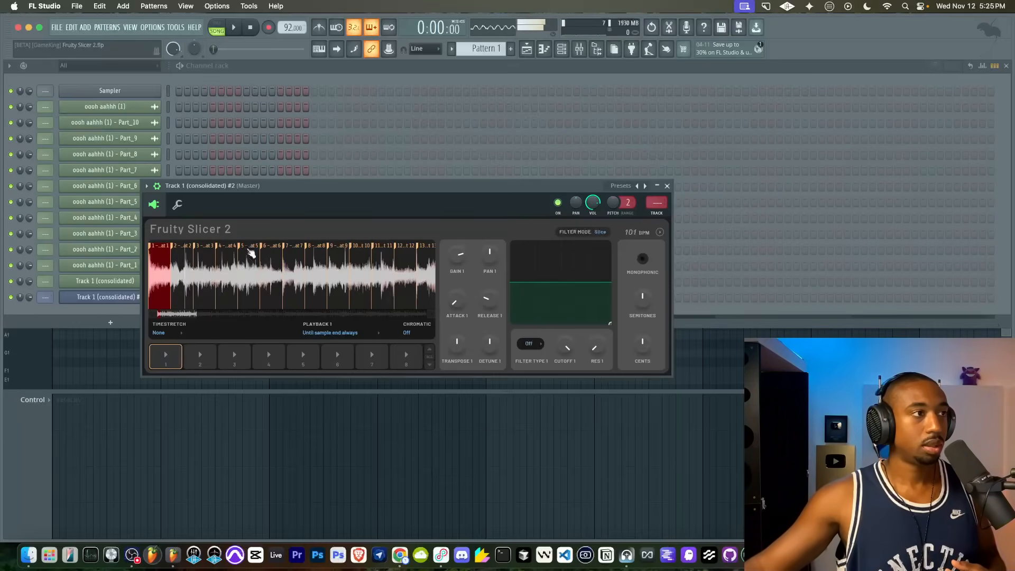
Review the playback and timestretch options in Fruity Slicer 2 without changing them, and close the plugin.
click(339, 334)
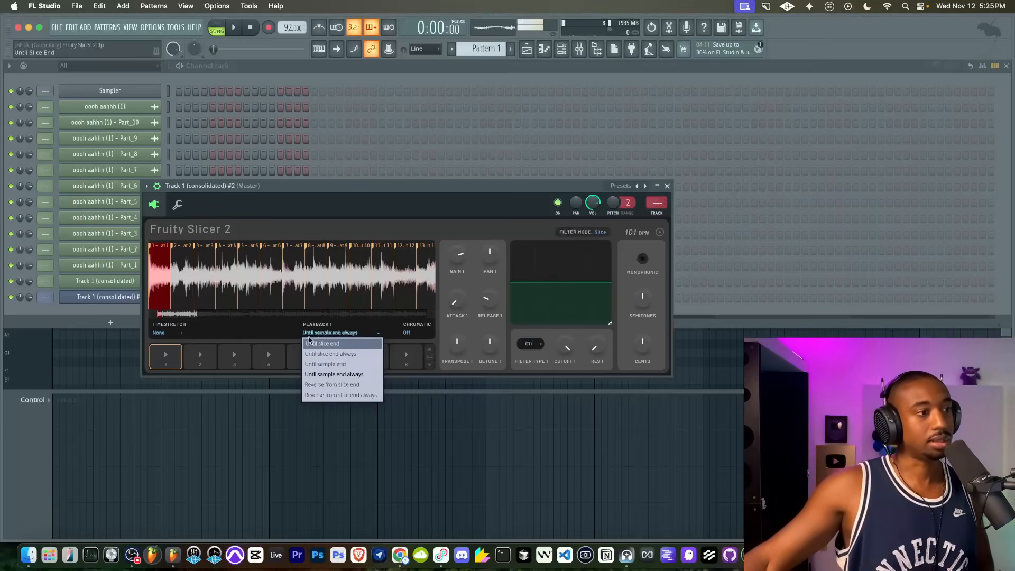
click(323, 333)
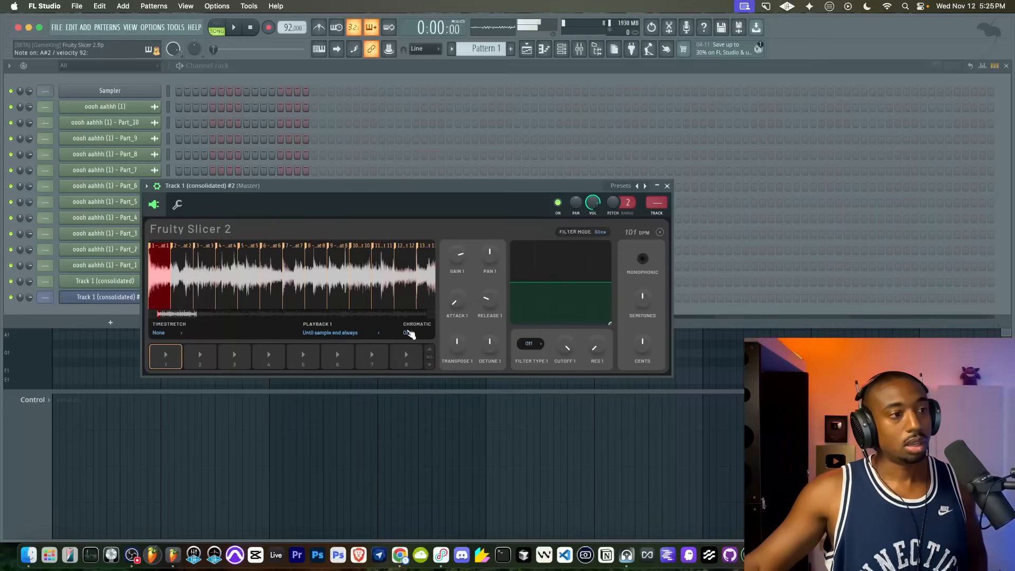
click(174, 333)
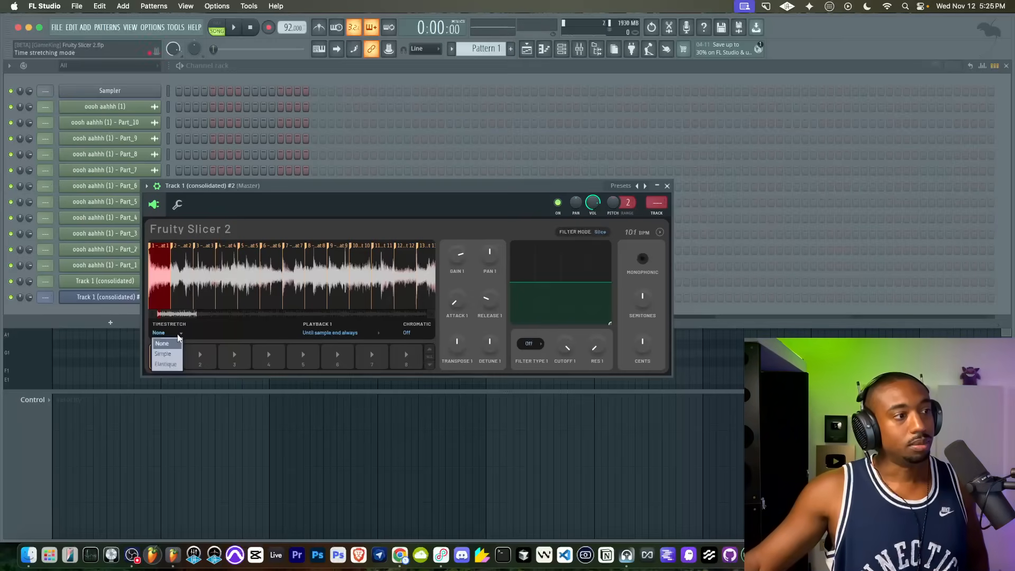
click(195, 332)
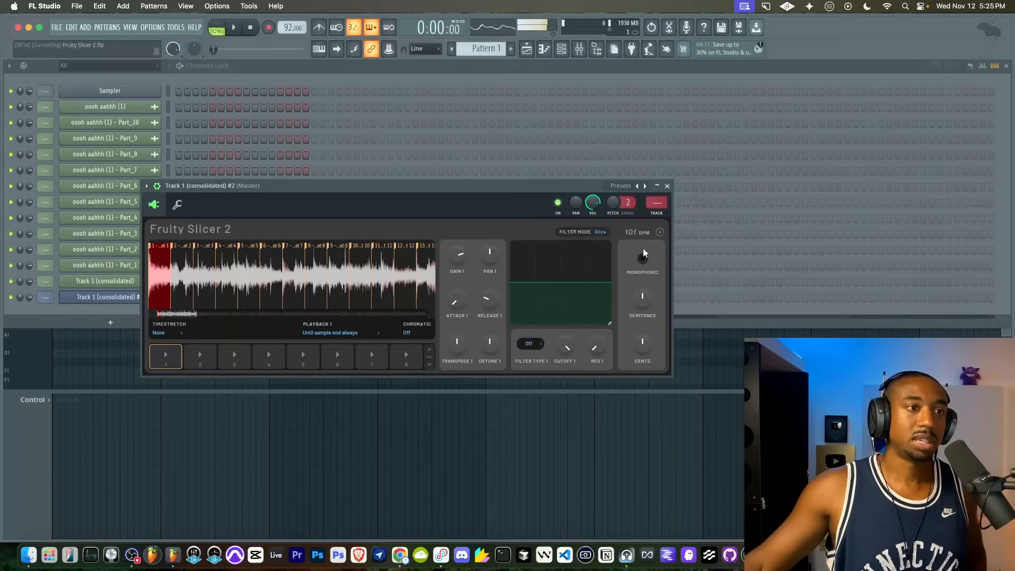
click(667, 186)
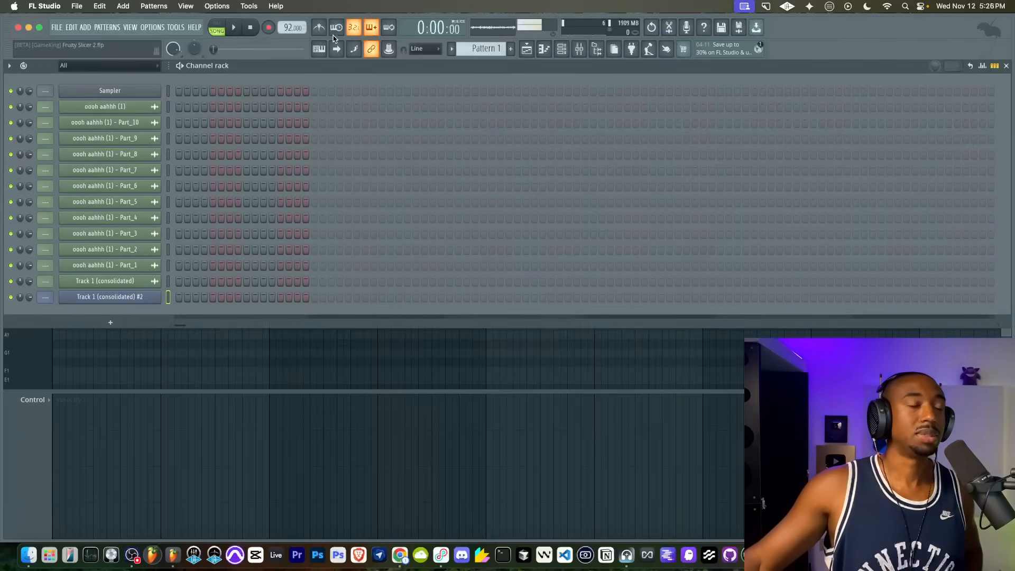
Delete the Pattern 1 clip from Track 4 in the playlist, undoing the deletion of the audio clips on Tracks 1 and 2.
click(526, 48)
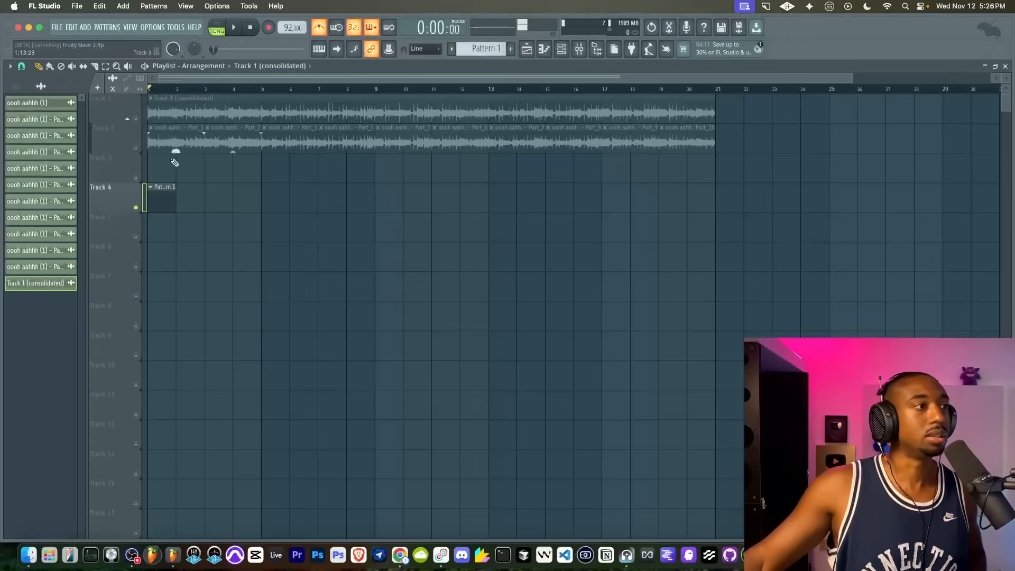
right_click(170, 189)
right_click(192, 140)
right_click(211, 112)
right_click(246, 135)
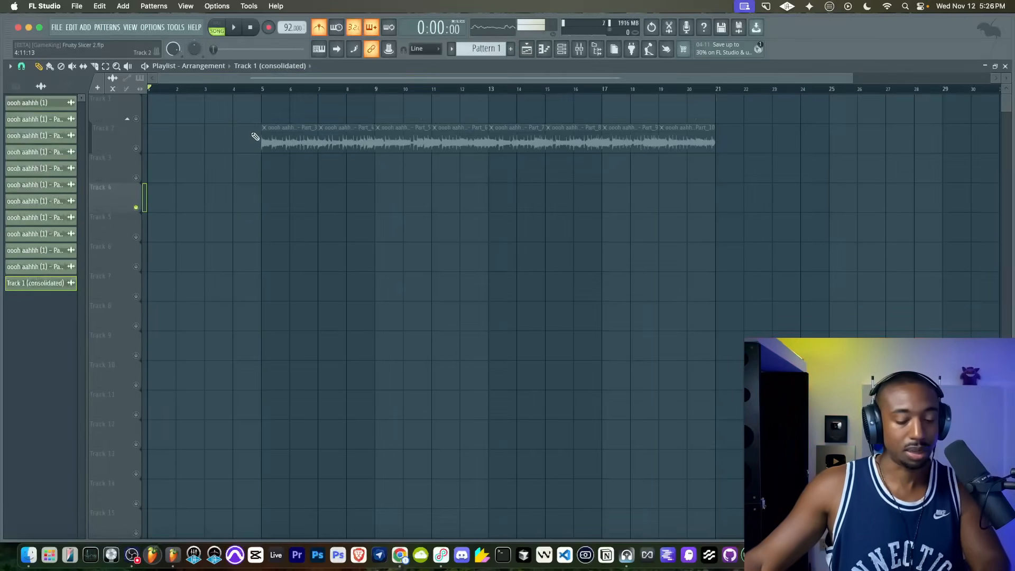
key(super+z)
right_click(152, 193)
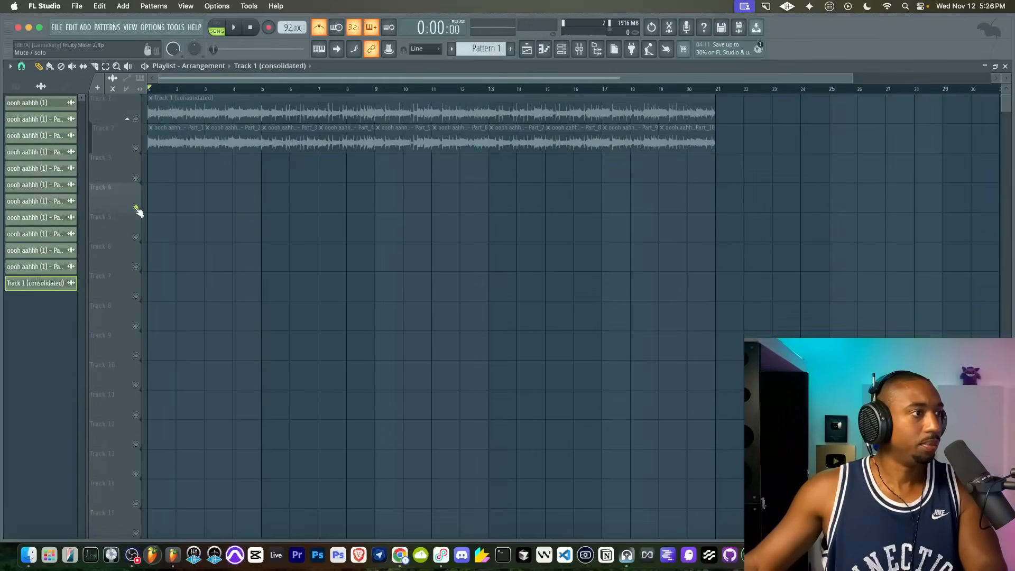
Unsolo Track 4 and choose the Mute tool for the audio clips on Tracks 1 and 2.
right_click(136, 207)
click(72, 66)
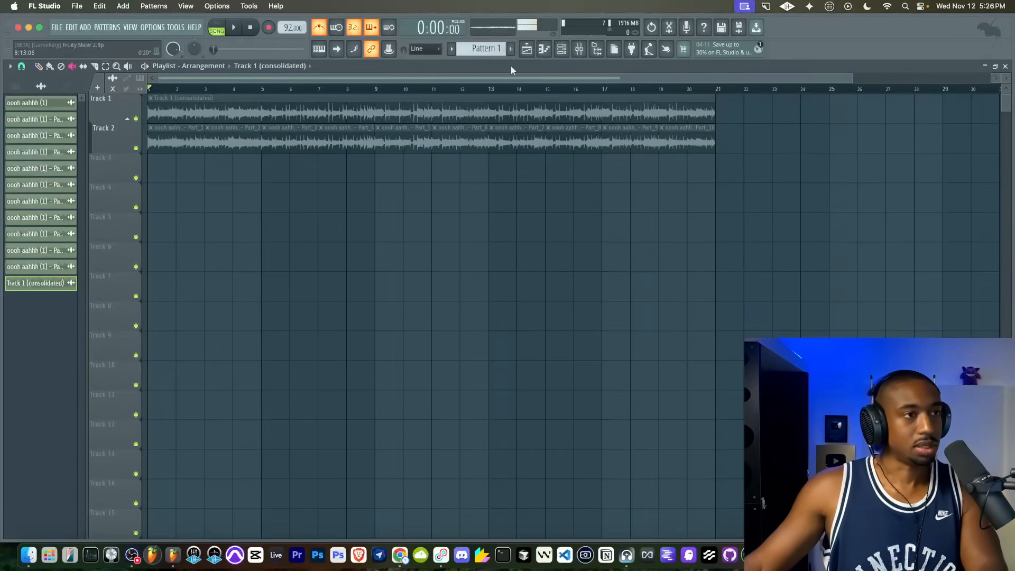
Arm note recording and record a performance of the sample slices into Pattern 1 on Track 3.
click(561, 49)
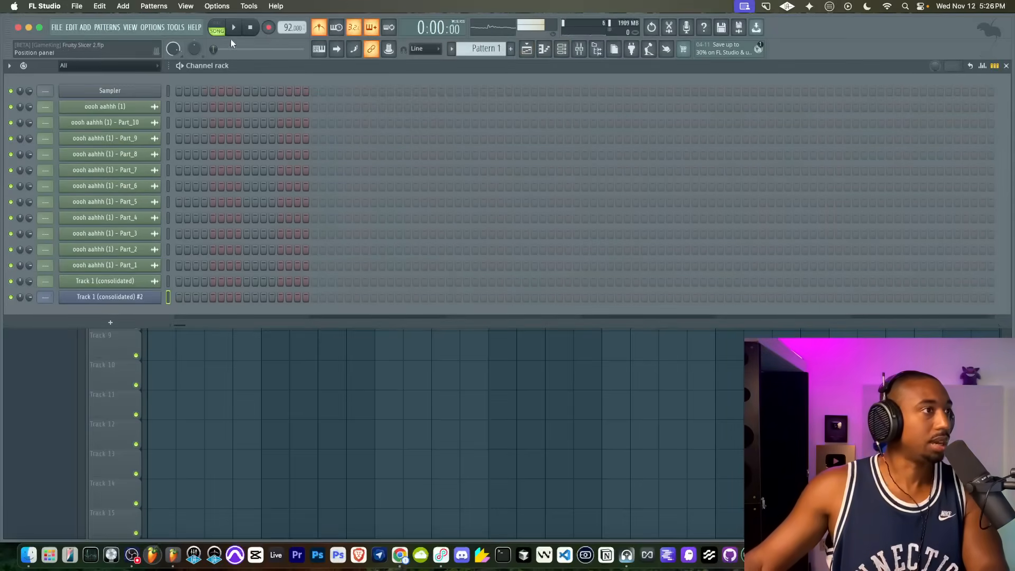
click(269, 27)
click(215, 364)
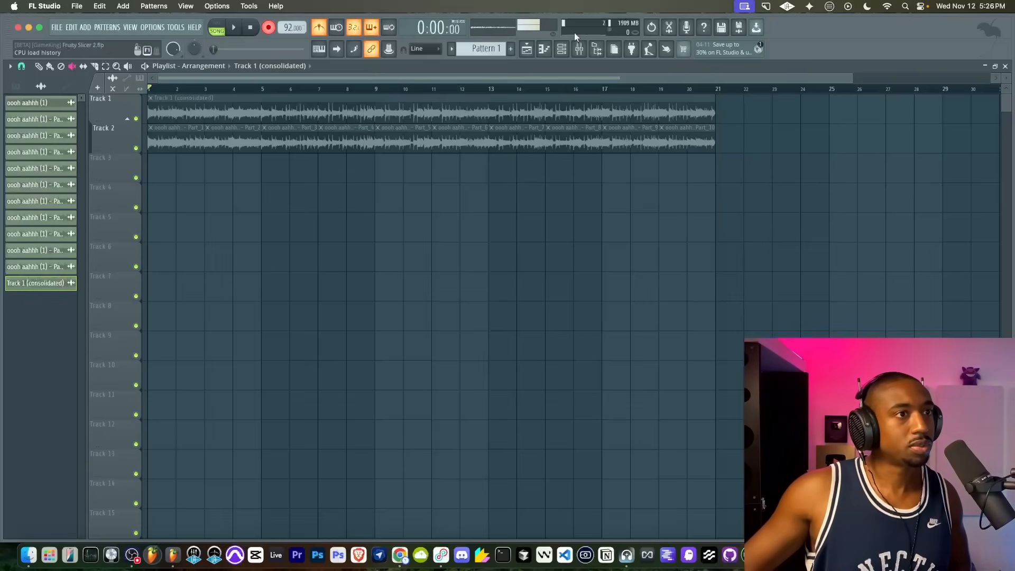
click(242, 30)
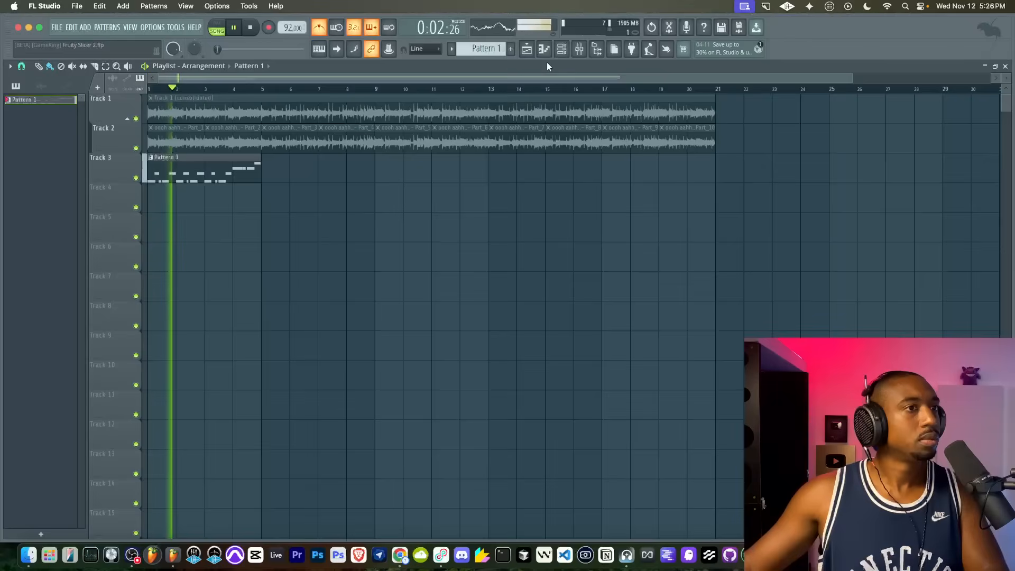
Open the Track 1 (consolidated) #2 channel in Fruity Slicer 2 and play back the recorded slices.
click(561, 49)
click(147, 297)
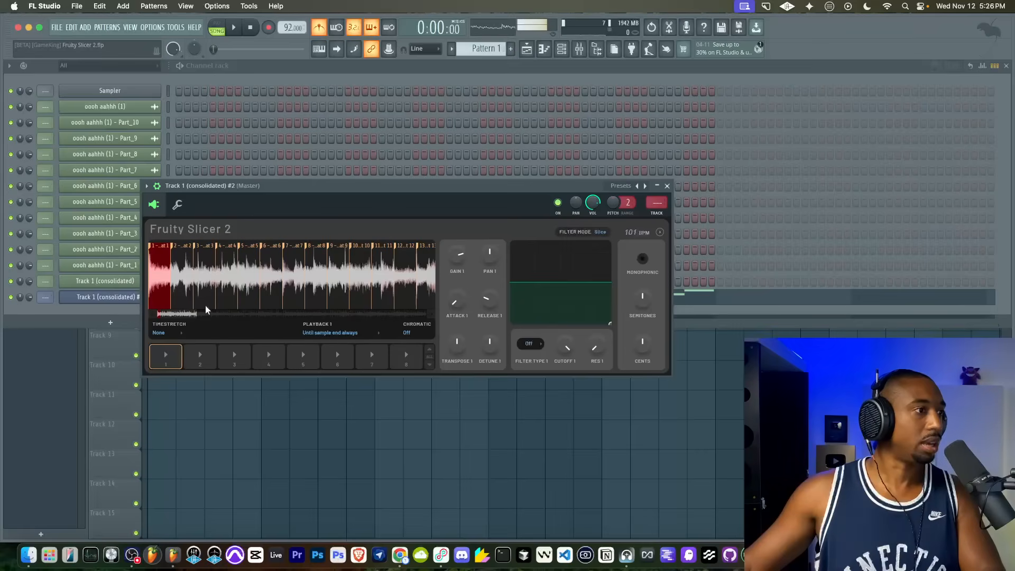
key(space)
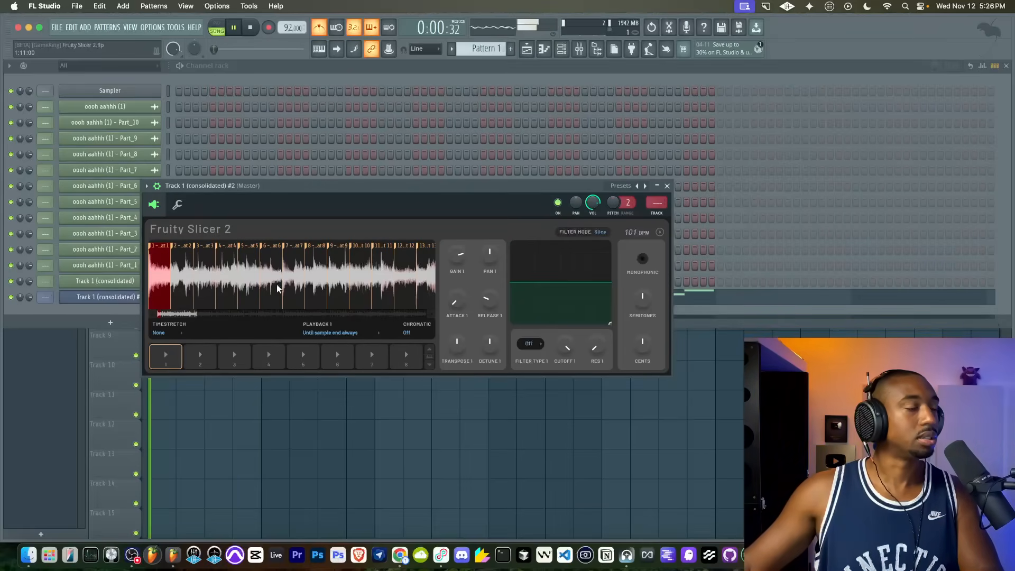
click(263, 403)
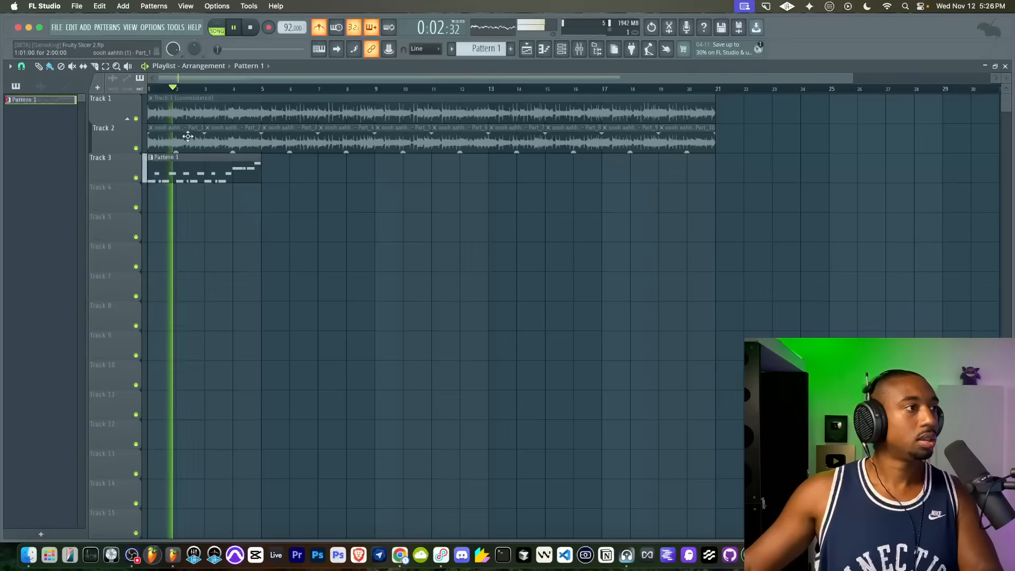
Lower the overall semitone pitch of Track 1 (consolidated) #2 in Fruity Slicer 2 during playback, then close the plugin.
click(562, 49)
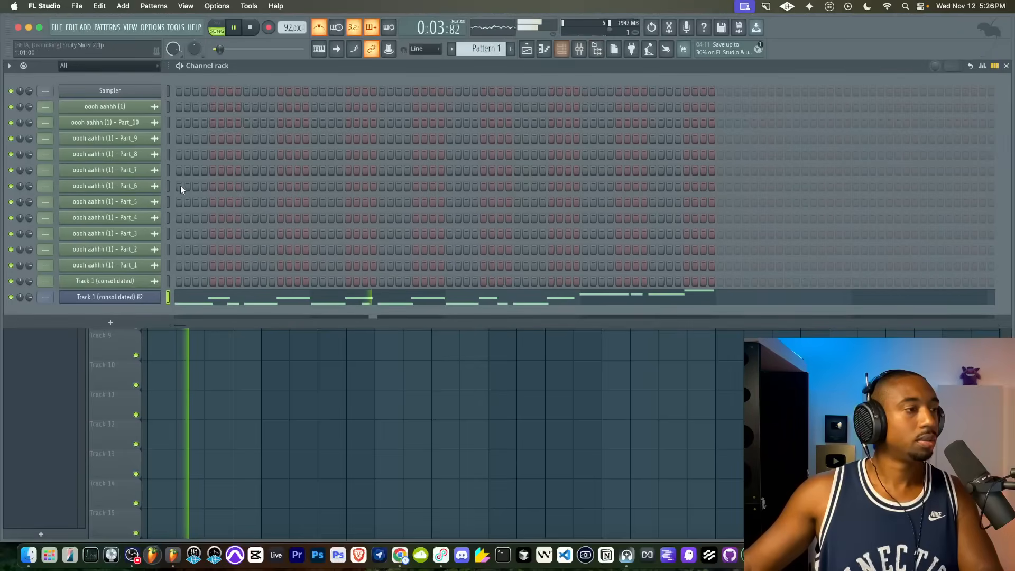
click(147, 298)
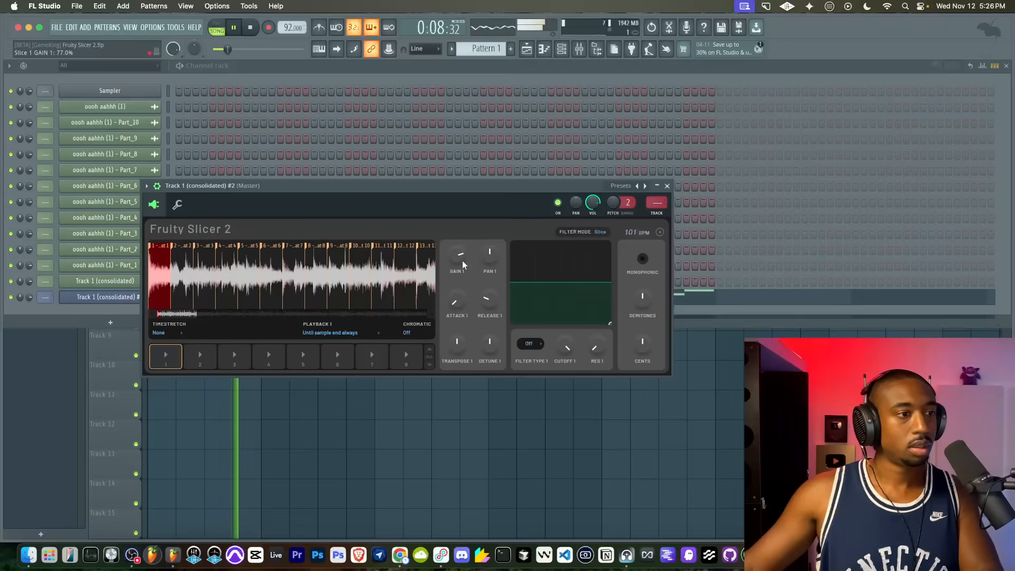
key(space)
drag(642, 299, 642, 312)
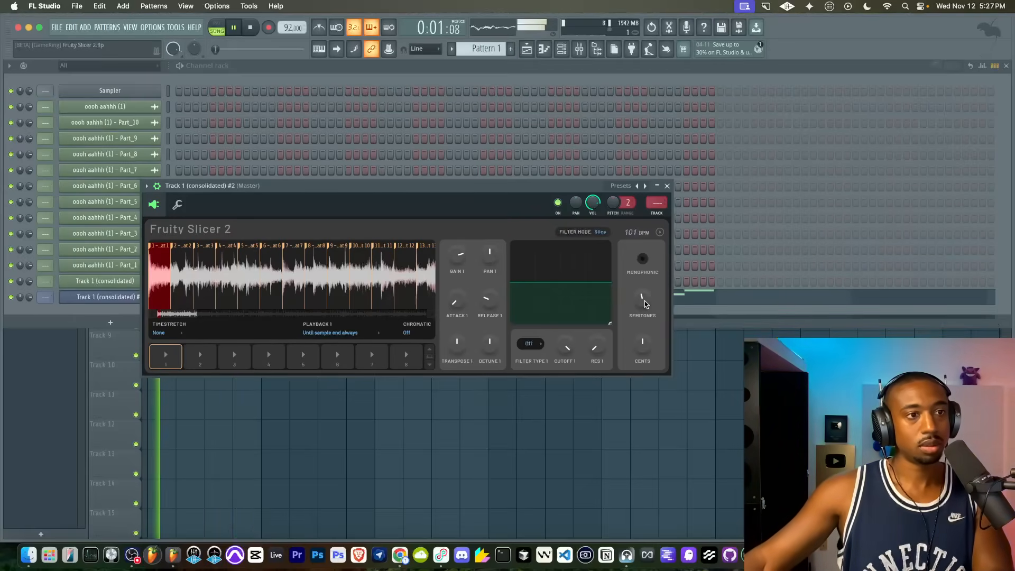
click(190, 205)
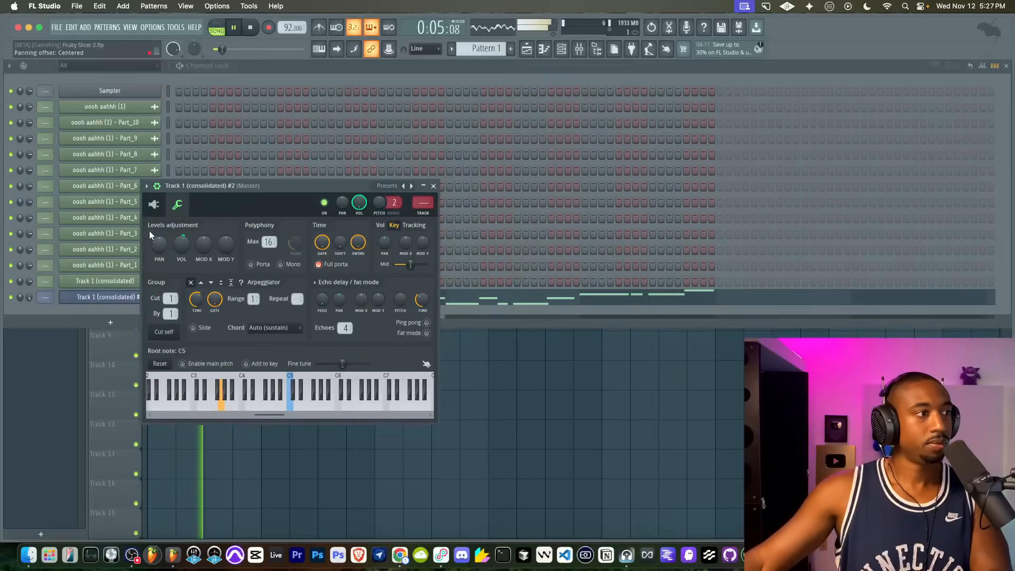
click(155, 204)
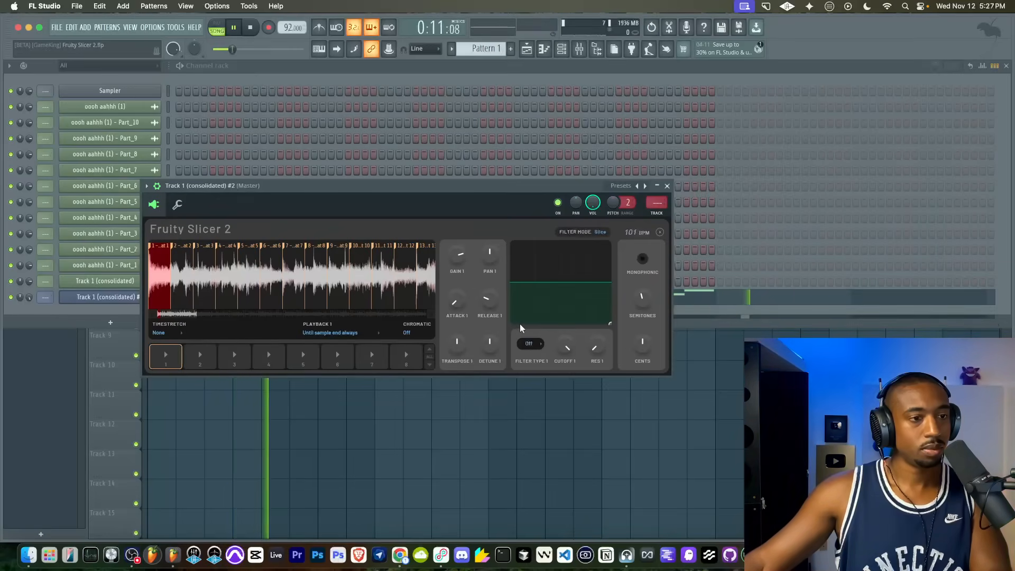
click(667, 186)
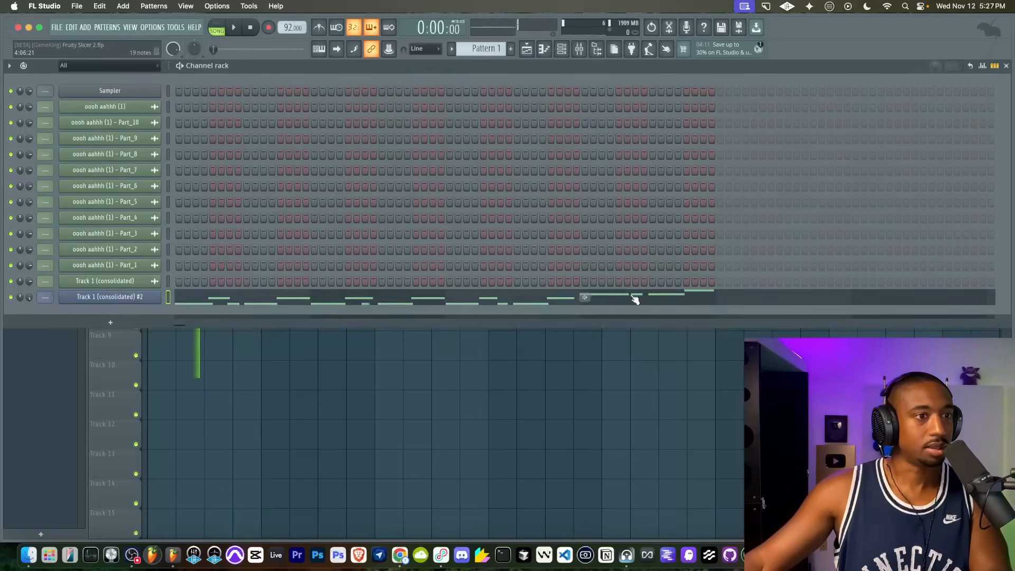
In the channel's piano roll, add a Beat 12 note early in bar 4 and shorten the preceding Beat 10 note to meet it.
click(632, 297)
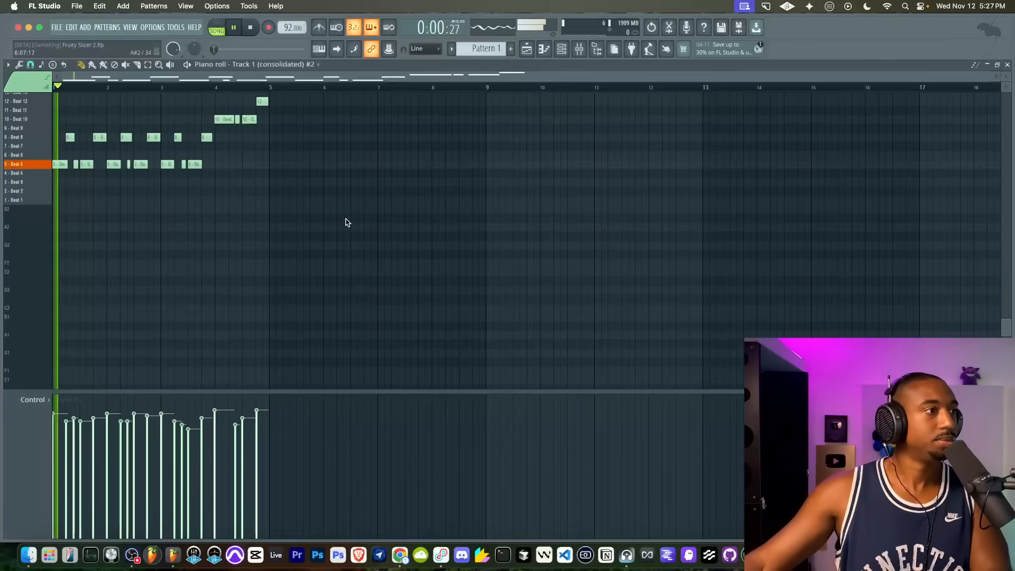
click(561, 49)
click(287, 298)
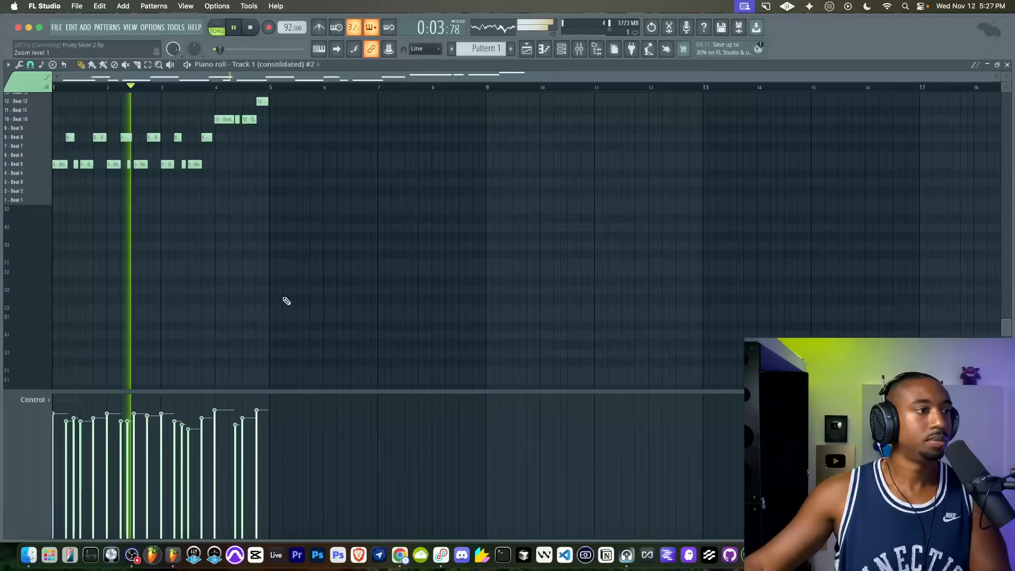
scroll(137, 211, up, 5)
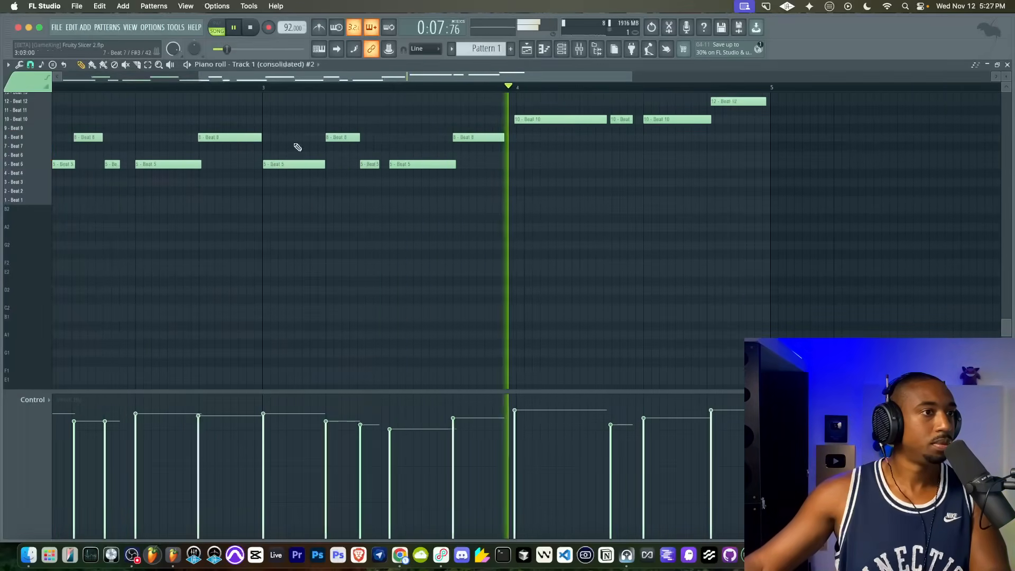
scroll(469, 175, up, 5)
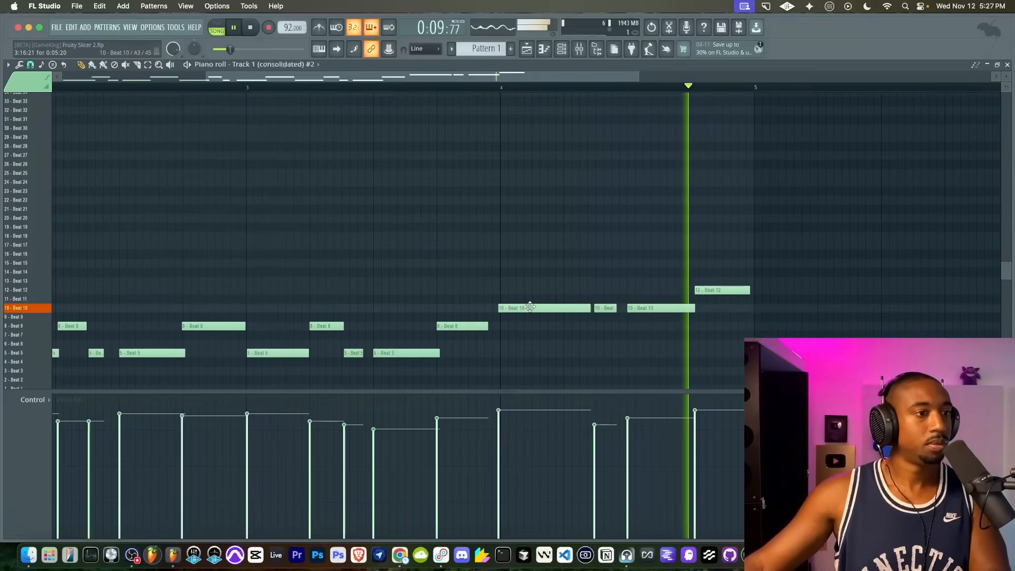
key(space)
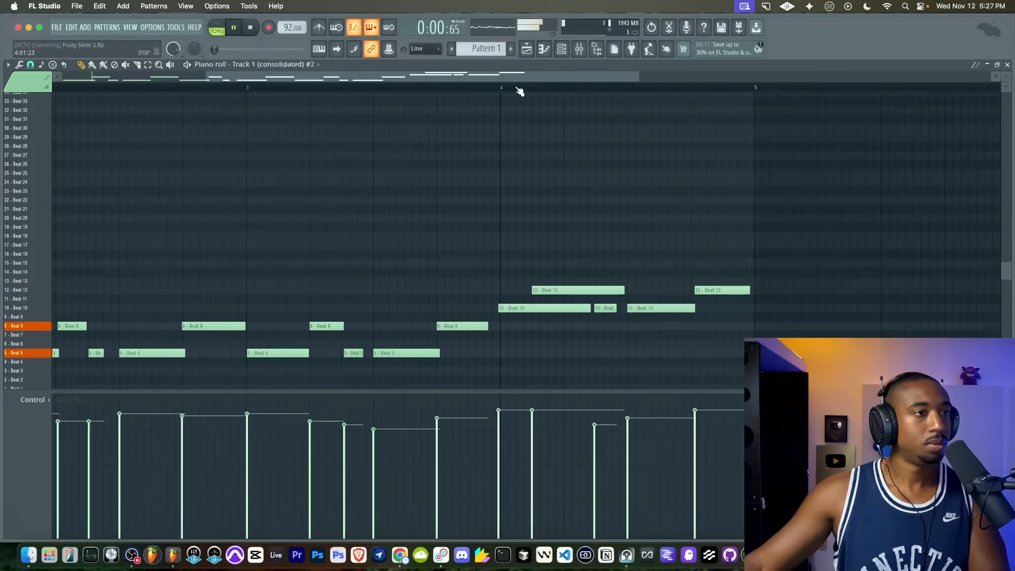
click(492, 87)
key(space)
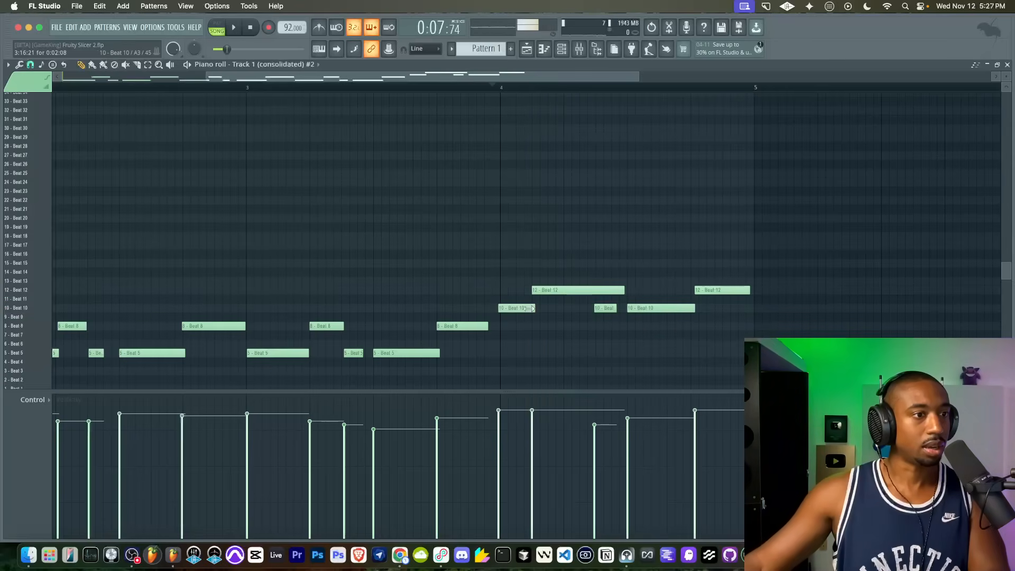
drag(528, 308, 533, 308)
key(space)
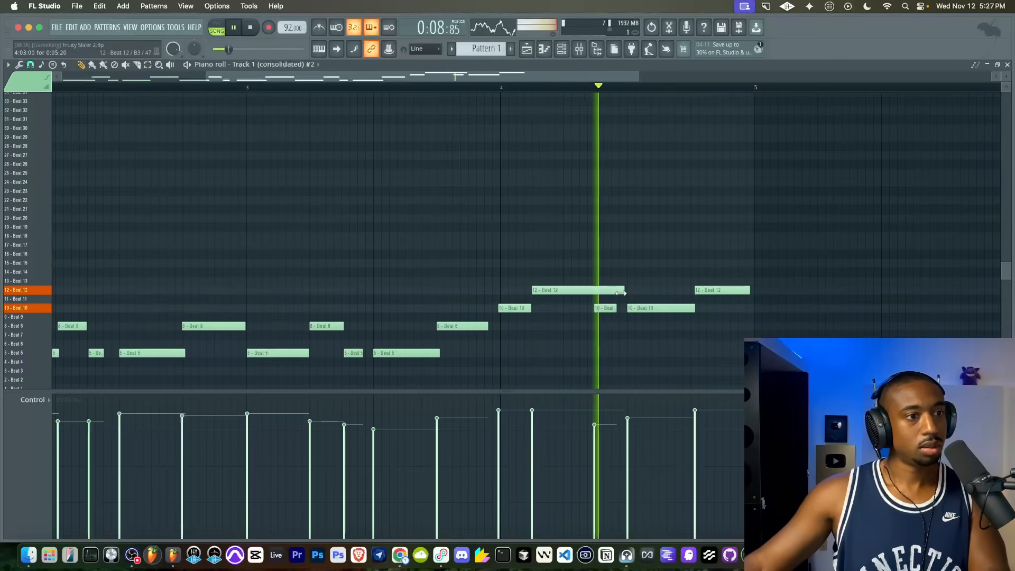
Move the last Beat 12 note earlier, lengthen it to the end of bar 4, and trim the overlapping Beat 10 and Beat 12 notes before it.
key(space)
drag(710, 291, 701, 291)
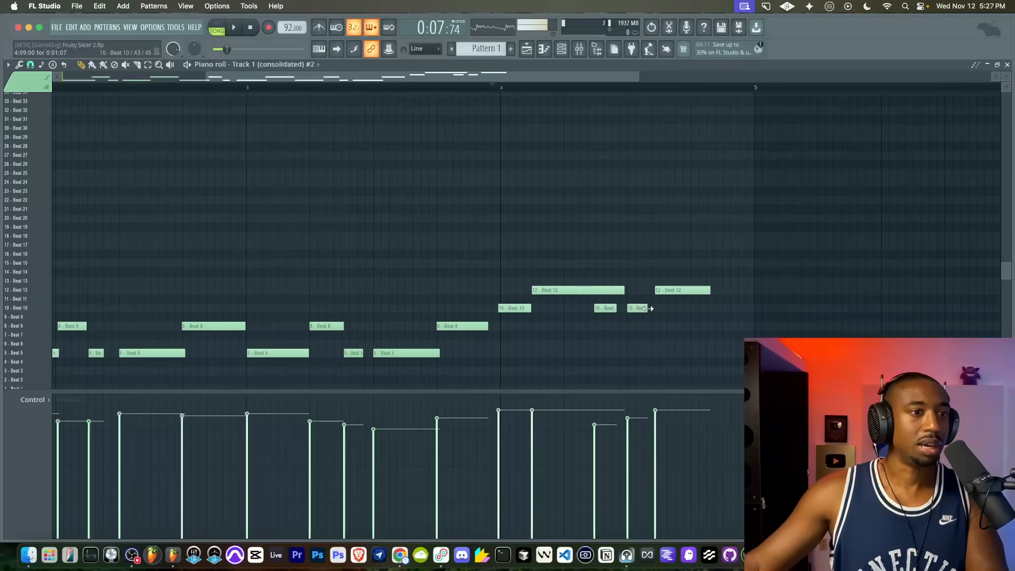
drag(653, 308, 652, 308)
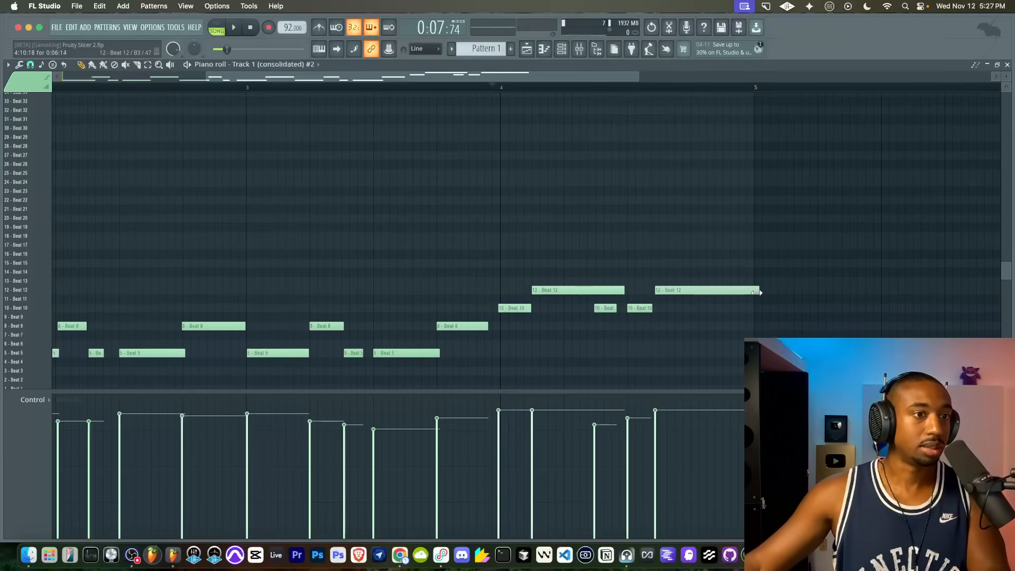
key(space)
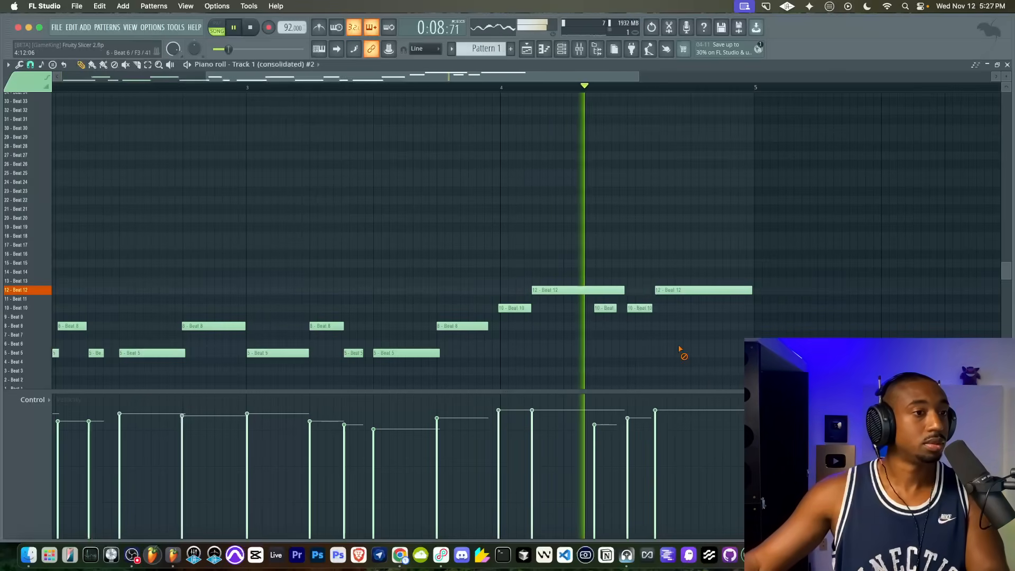
key(space)
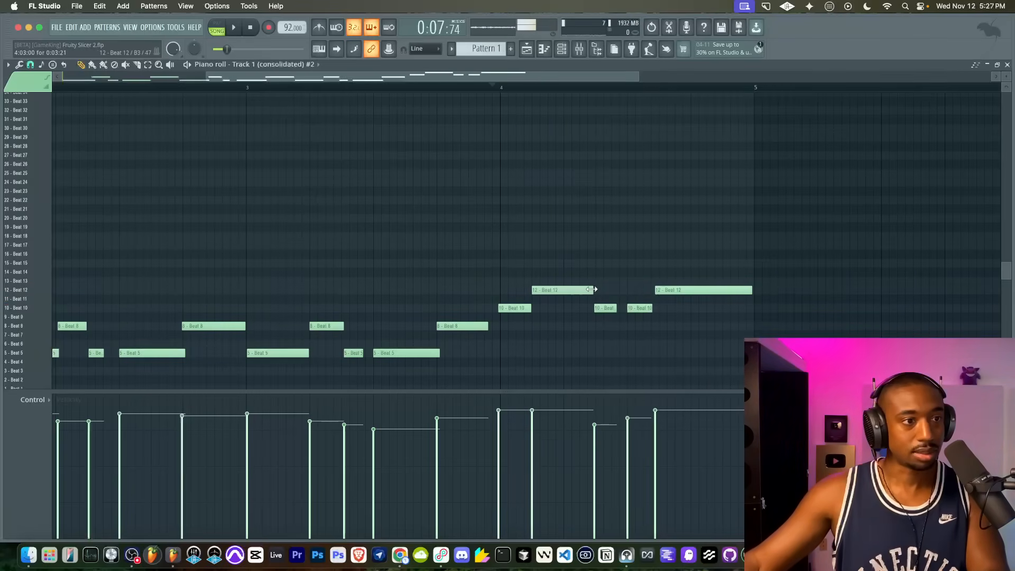
Check the channel's Fruity Slicer 2 settings, close the plugin and play the edited bar 4.
click(563, 50)
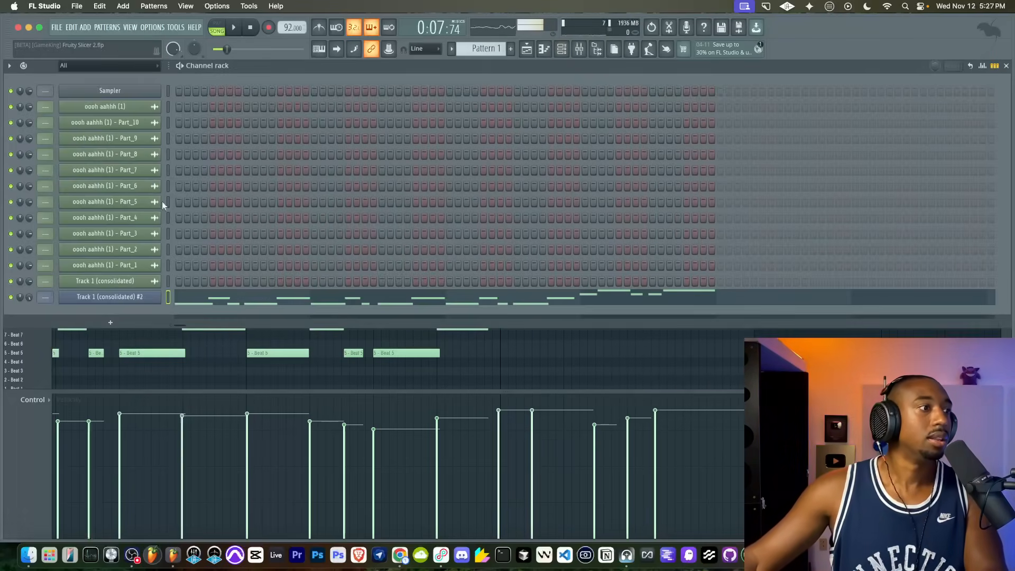
click(130, 298)
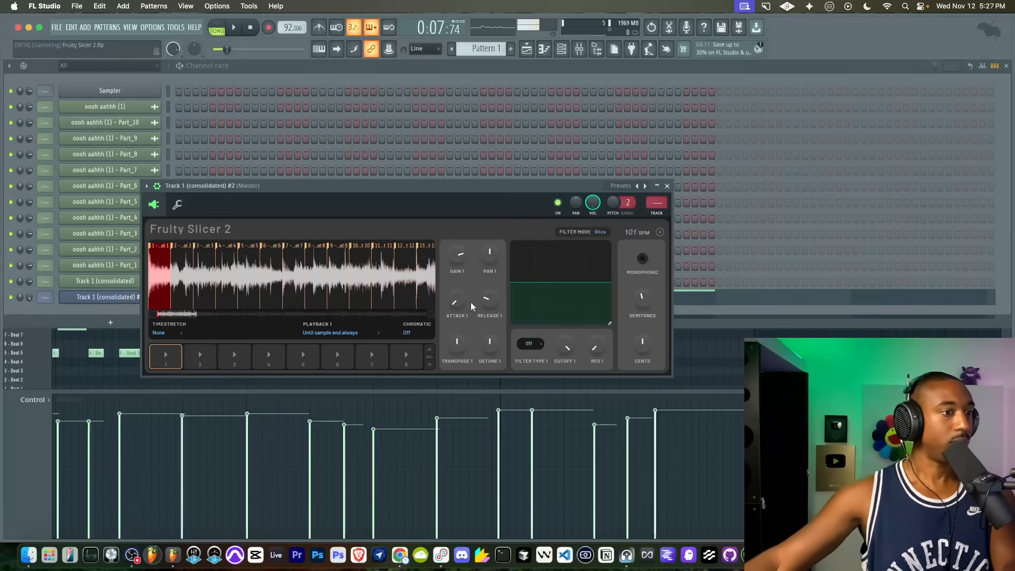
click(667, 186)
key(space)
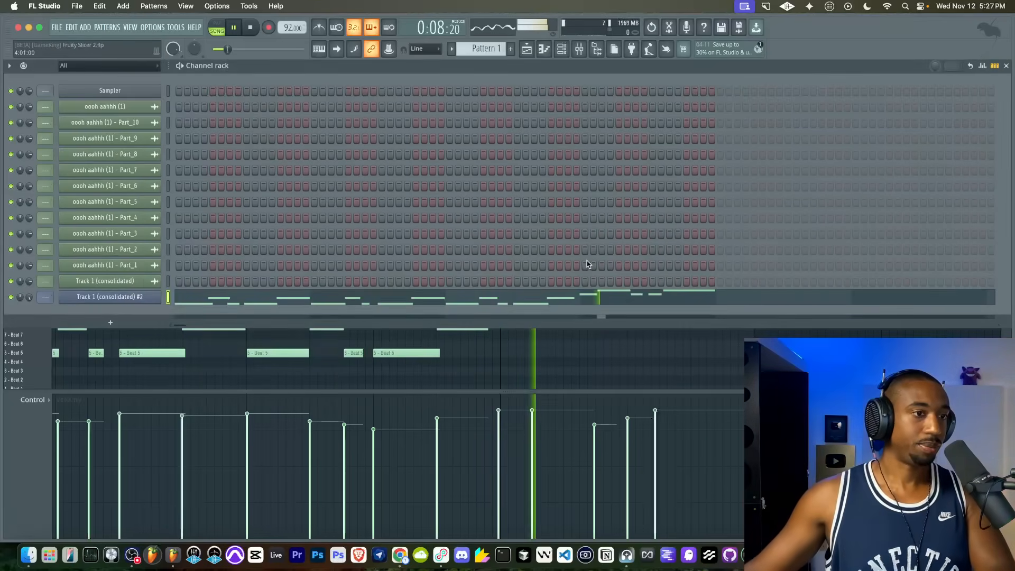
key(space)
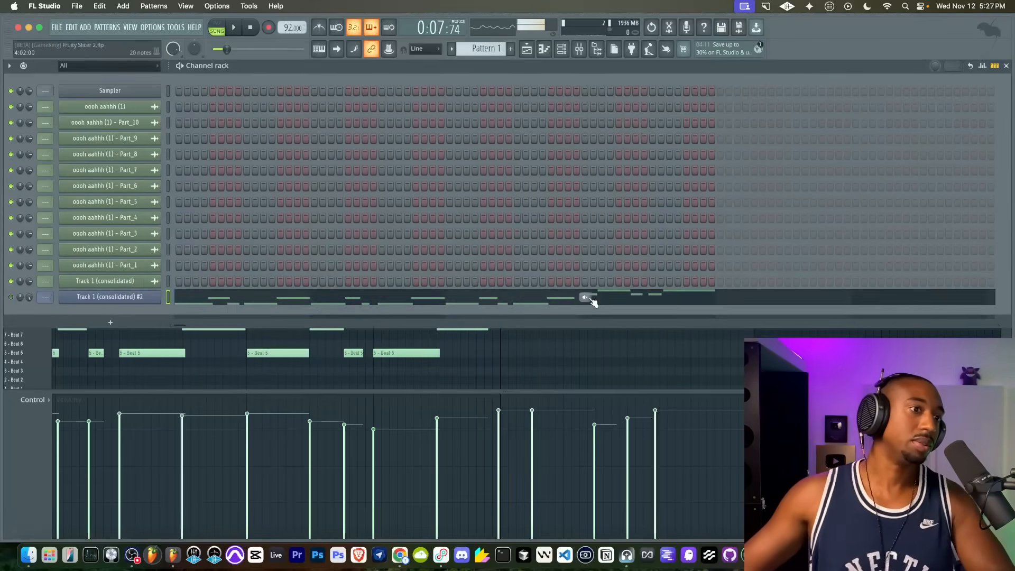
Reopen the channel's piano roll and play back the edited notes from the start of bar 4.
click(587, 298)
key(space)
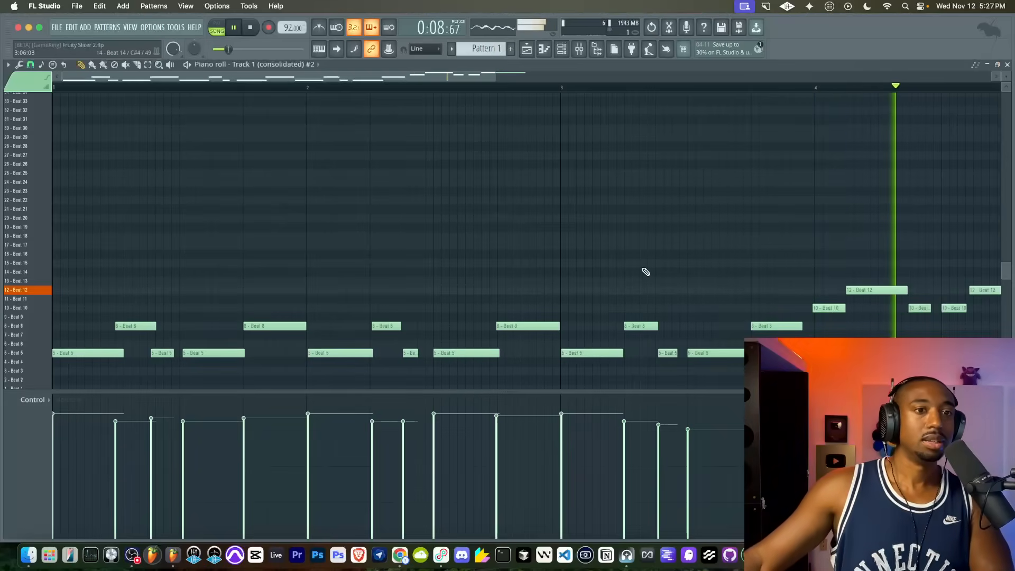
scroll(617, 243, down, 5)
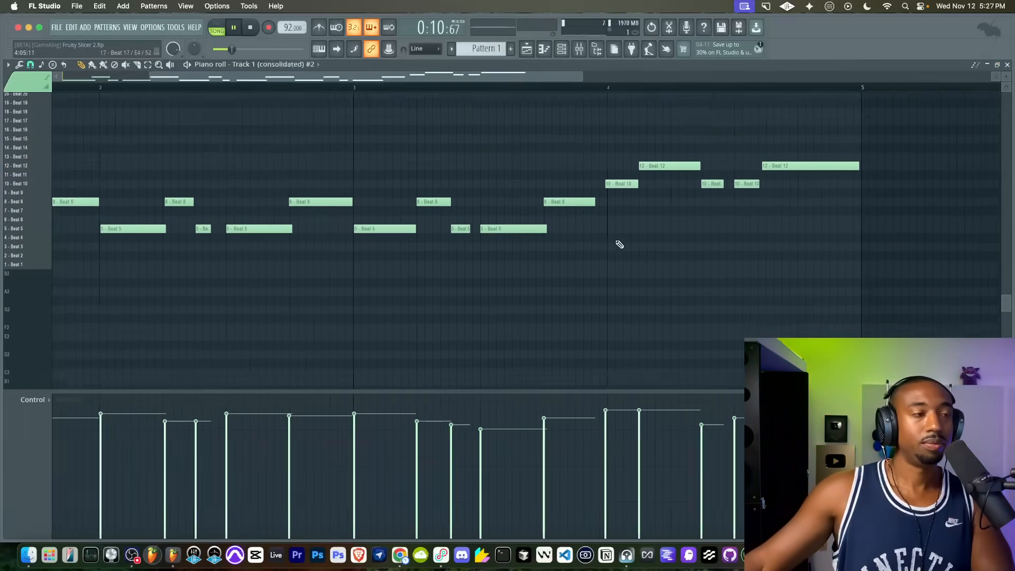
key(space)
scroll(616, 243, up, 2)
key(space)
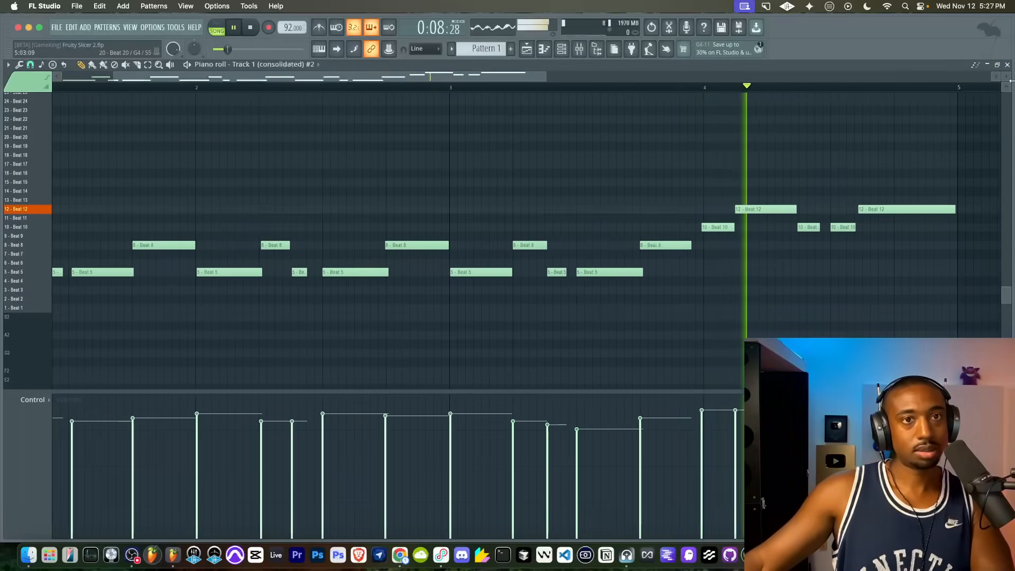
key(space)
Close the piano roll, repeat the Pattern 1 clip along Track 3 from bar 5, and play the arrangement with the metronome on.
click(1006, 64)
click(824, 349)
click(281, 170)
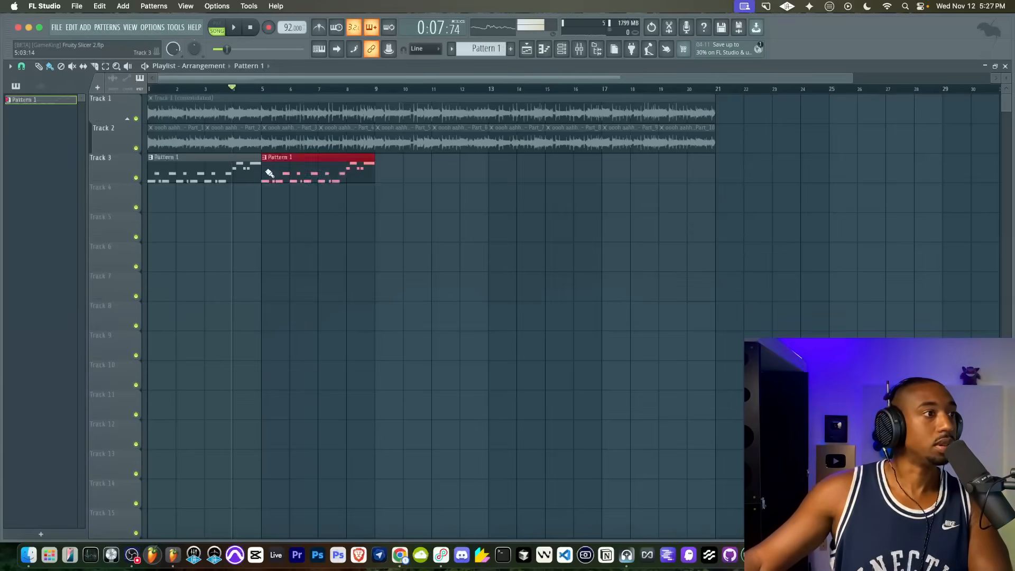
key(space)
click(320, 28)
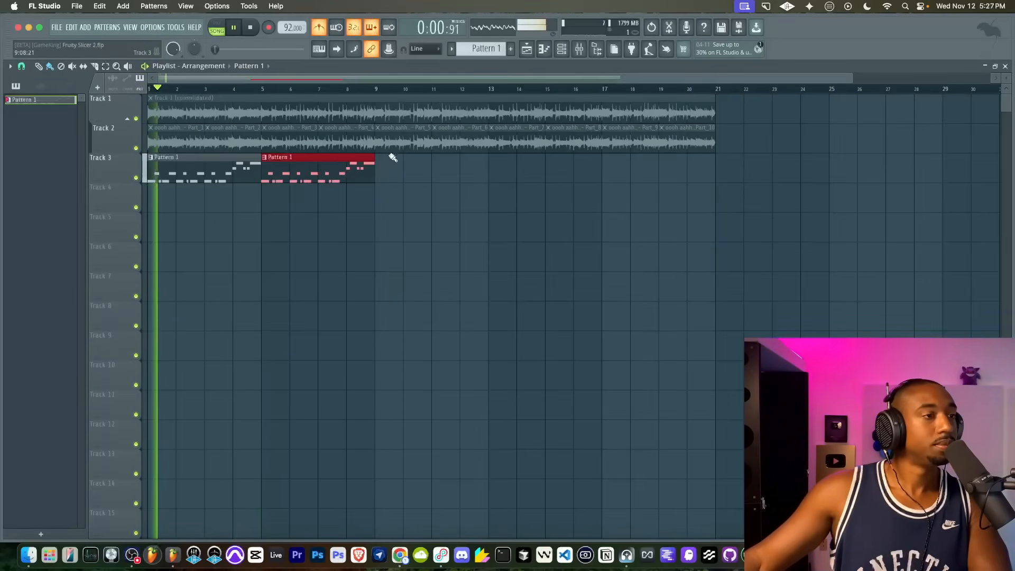
drag(392, 163, 615, 160)
Bring up the channel rack and create a new empty pattern, Pattern 2.
click(581, 52)
click(561, 50)
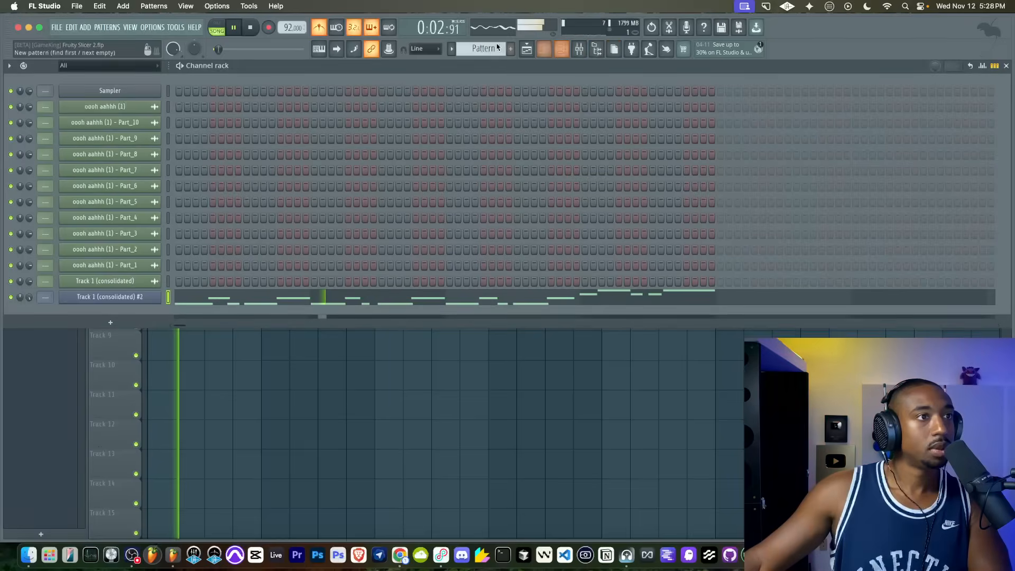
drag(495, 50, 494, 44)
Browse the Friends Sounds library to the Kount folder and expand KOUNT DRUMS 6 FINAL.
click(606, 51)
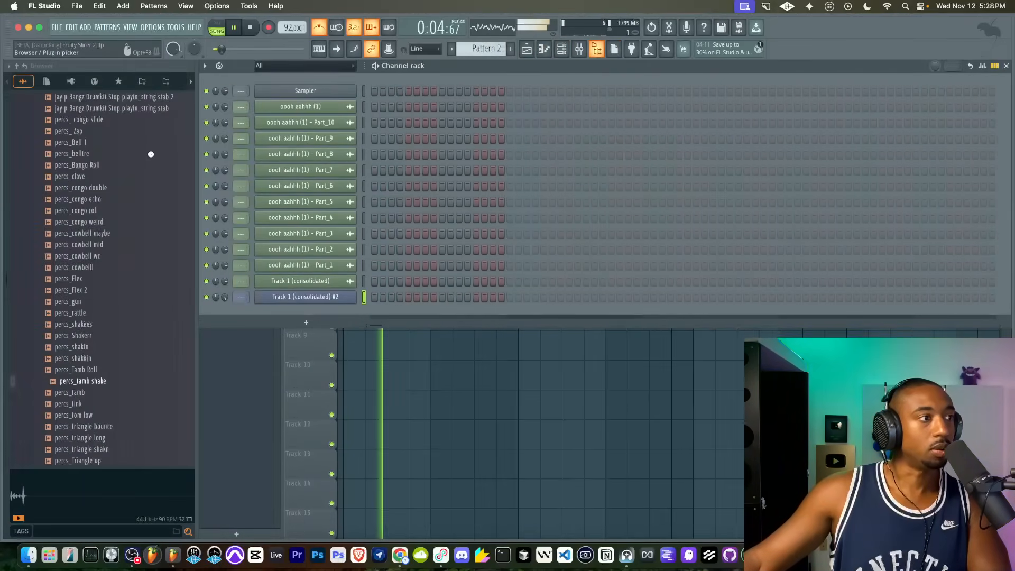
scroll(98, 164, up, 10)
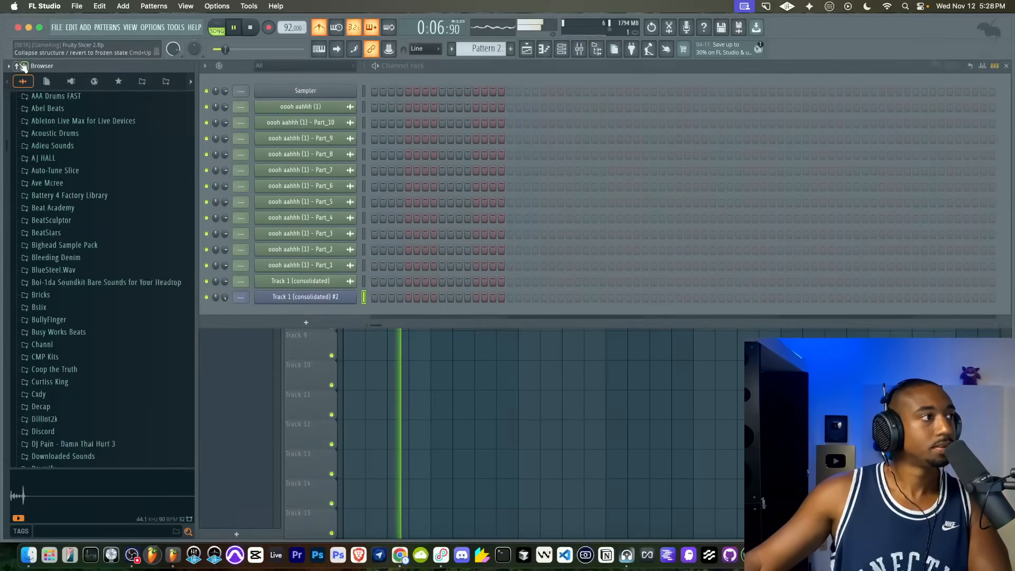
click(22, 66)
click(58, 279)
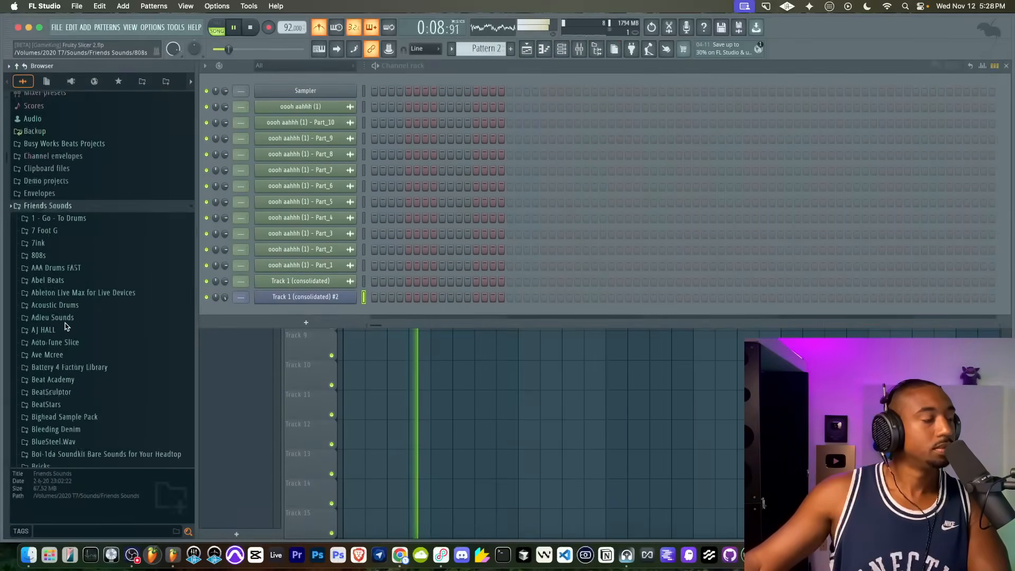
scroll(66, 326, down, 6)
scroll(92, 224, down, 15)
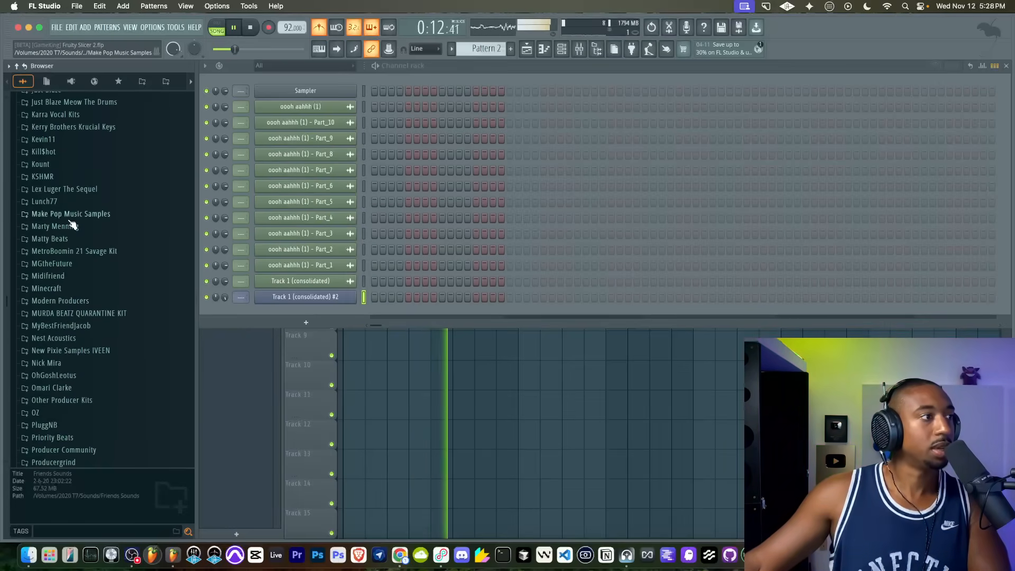
click(52, 164)
click(99, 179)
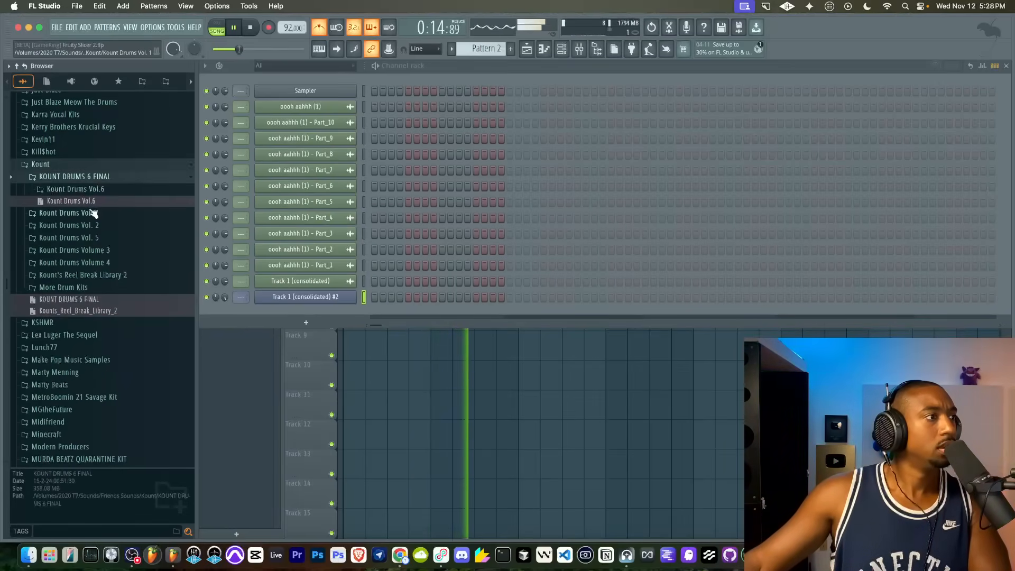
Load Boomer Kick from the Kicks folder of Kount Drums Vol.6 into a new channel.
click(87, 189)
click(66, 239)
click(83, 251)
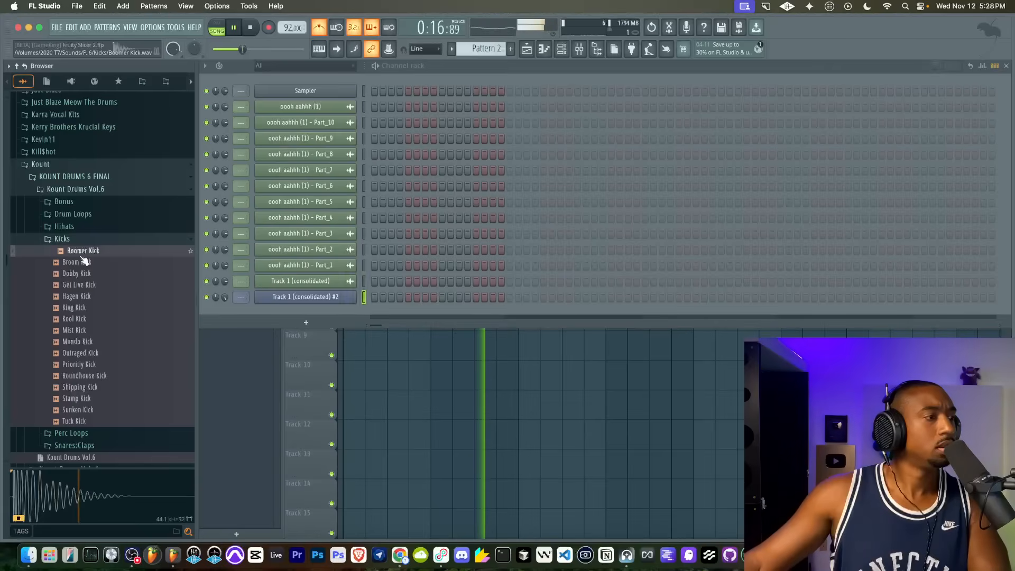
right_click(80, 257)
click(94, 273)
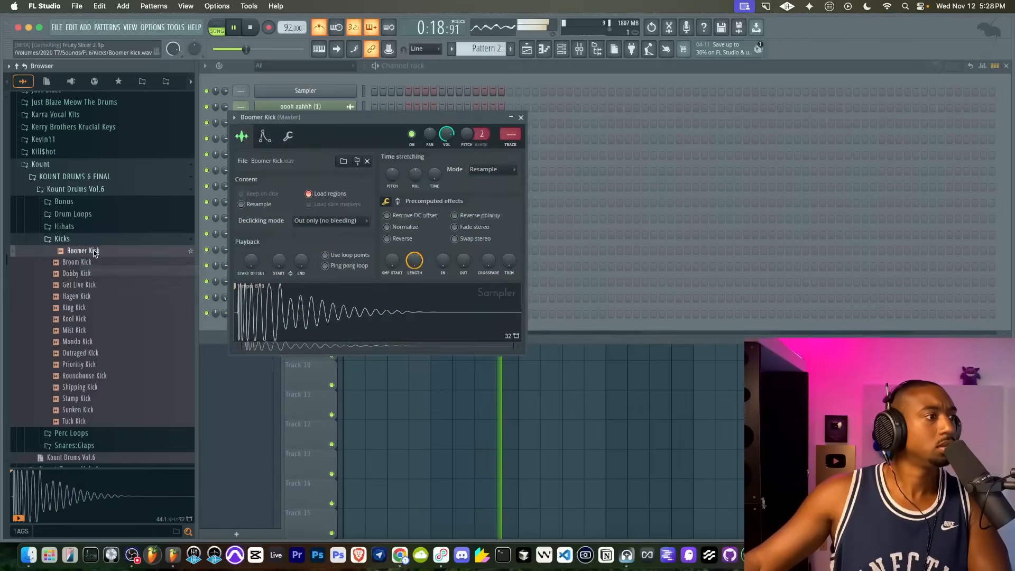
Load Altec Hat from the Hihats folder of Kount Drums Vol.6 into a new channel.
click(62, 239)
click(64, 226)
click(90, 241)
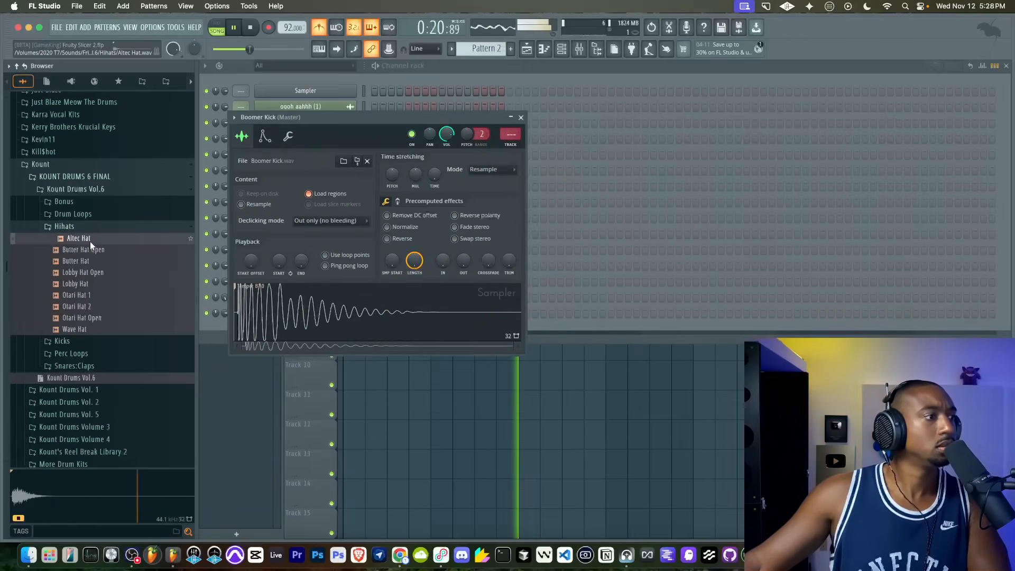
right_click(90, 242)
click(103, 259)
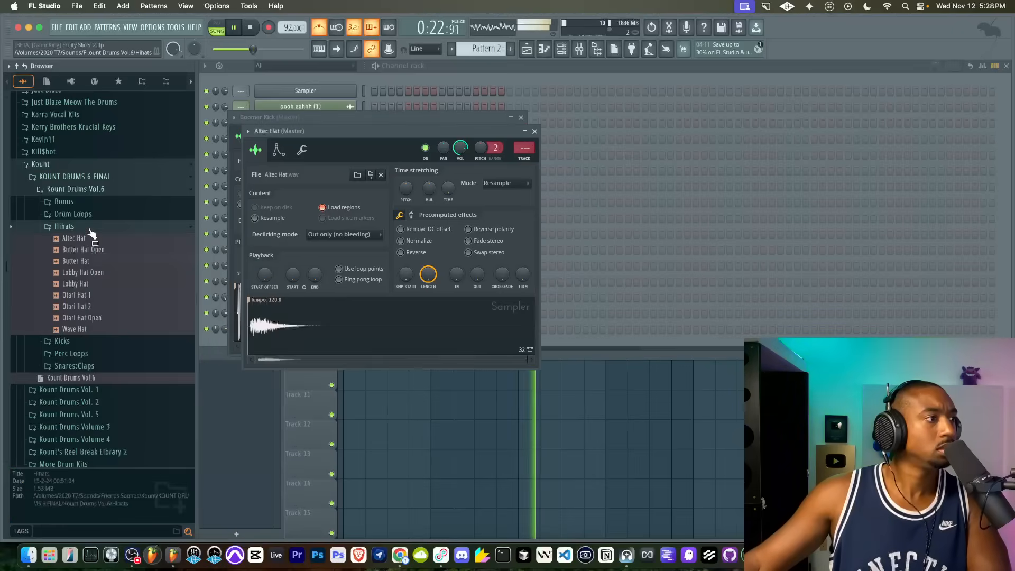
Load Brimshot from the Snares:Claps folder into a new channel.
click(87, 227)
click(74, 263)
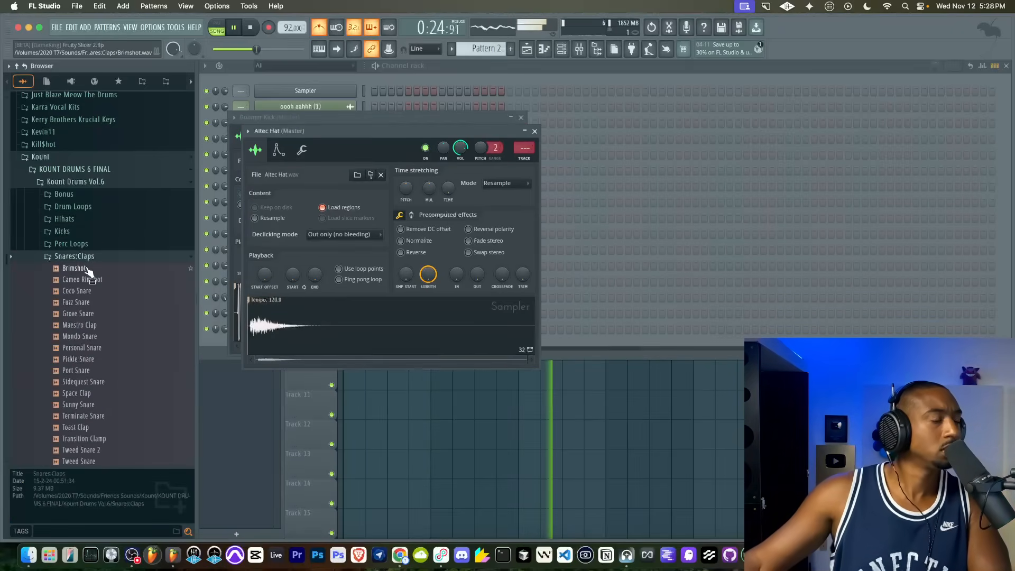
click(88, 271)
right_click(88, 269)
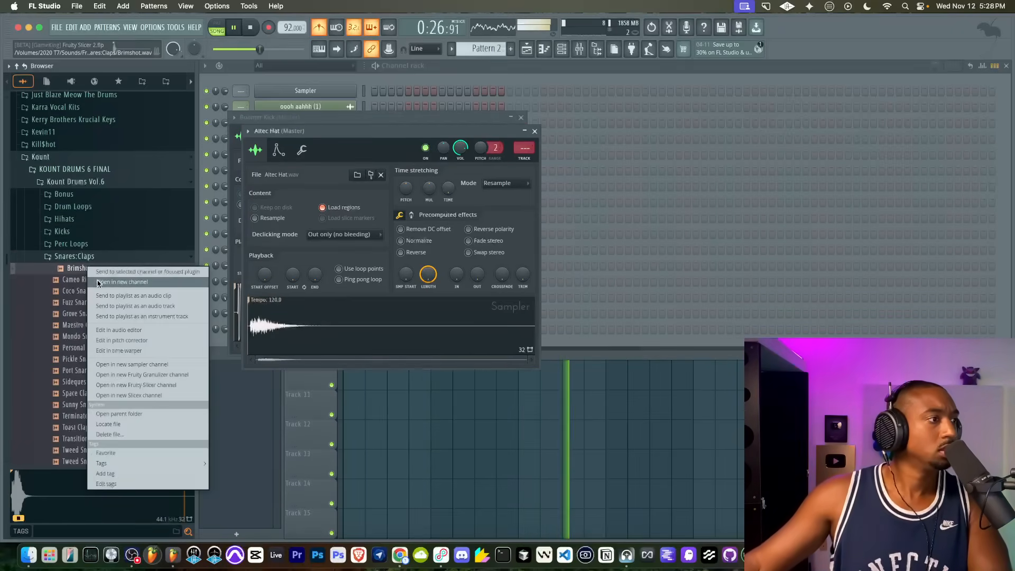
click(90, 277)
Audition the snares and claps from Cameo Rimshot through Sunny Snare in the Snares:Claps folder.
click(92, 282)
click(93, 290)
click(93, 301)
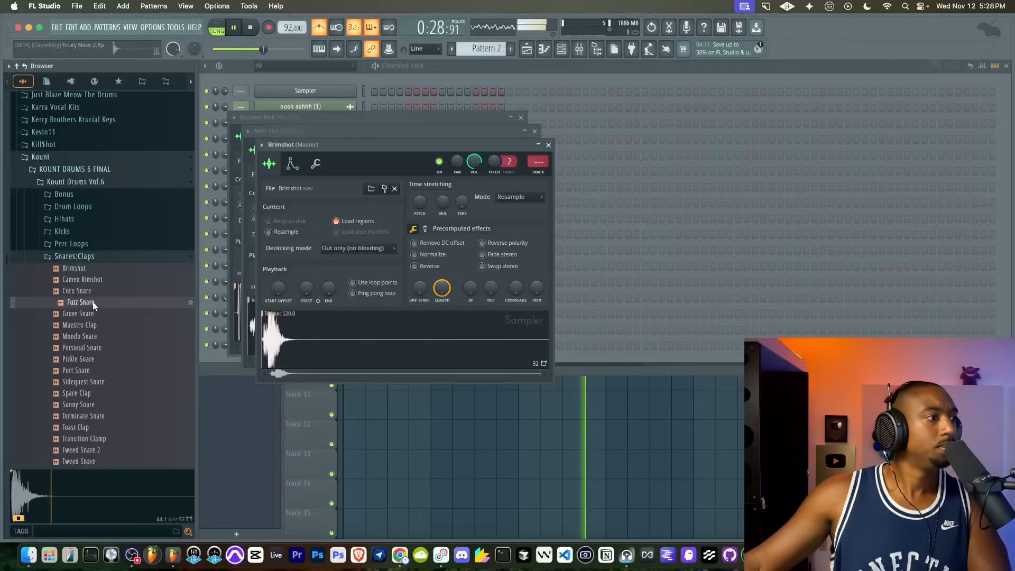
click(93, 315)
click(93, 327)
click(93, 336)
click(92, 347)
click(91, 359)
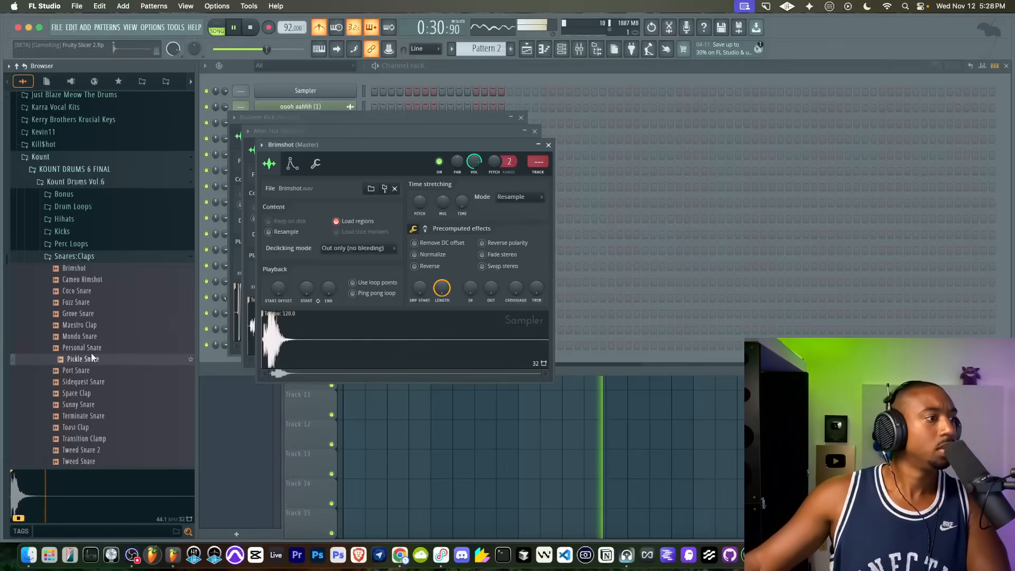
scroll(91, 353, down, 5)
click(94, 231)
click(93, 244)
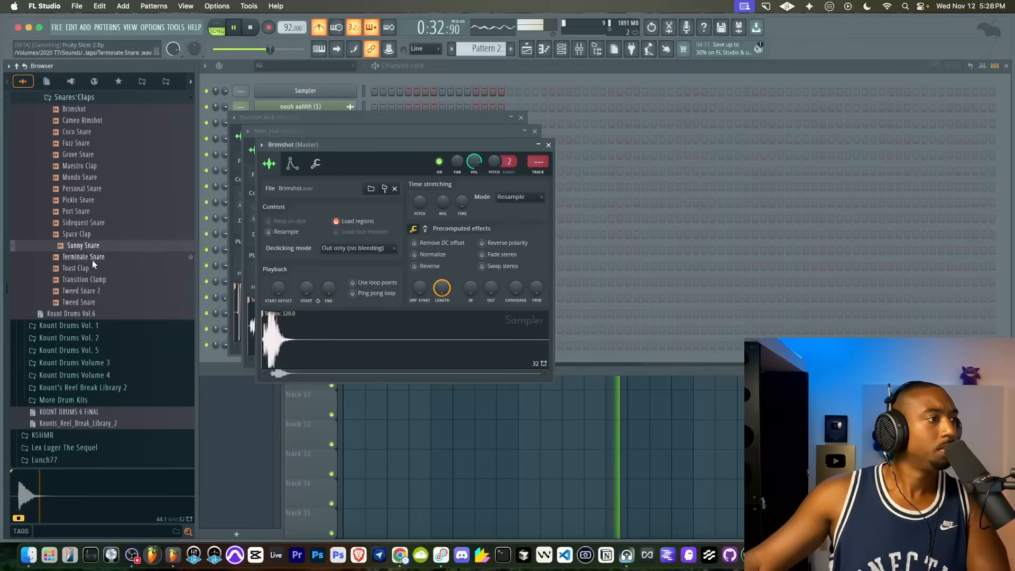
Audition Terminate Snare and Toast Clap, and load Toast Clap into a new channel.
click(92, 259)
click(92, 269)
right_click(93, 270)
click(127, 286)
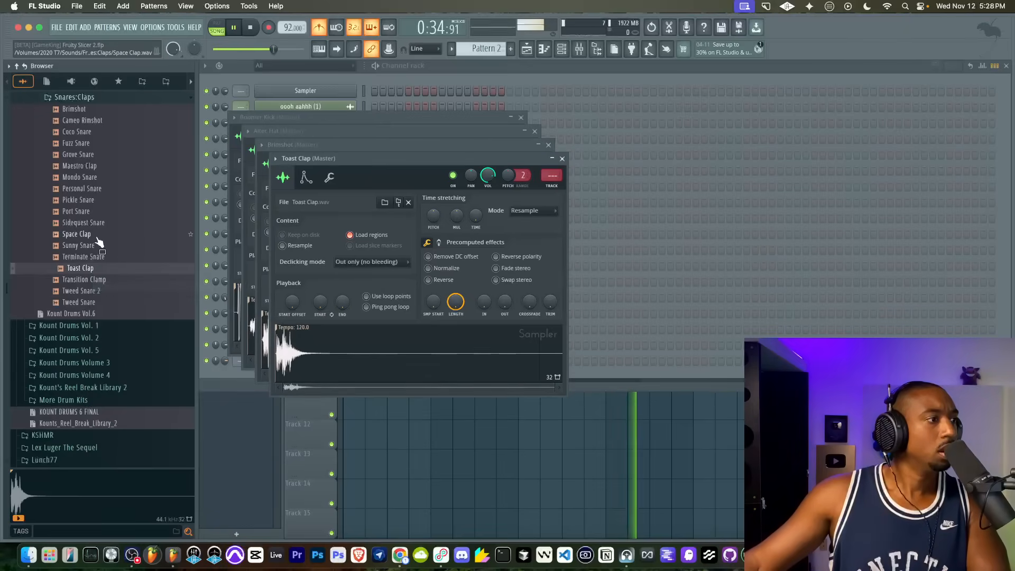
Look through the Perc Loops folder of Kount Drums Vol.6 with the Snares:Claps folder collapsed.
scroll(89, 198, up, 3)
click(86, 189)
click(81, 177)
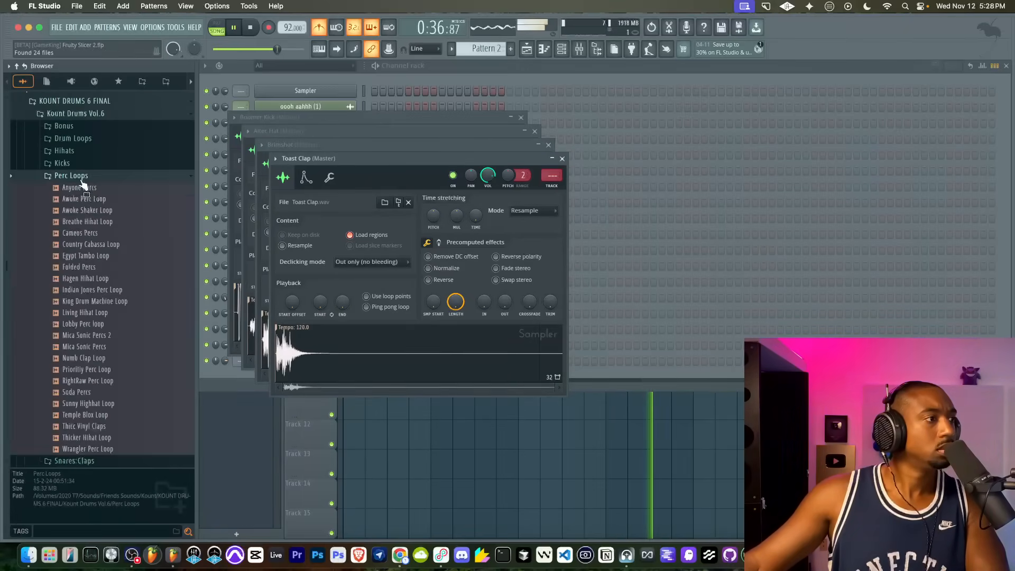
click(81, 176)
Record a Boomer Kick part into Pattern 2 with the mic input muted, and repeat its clip on Track 4 from bar 9.
click(494, 102)
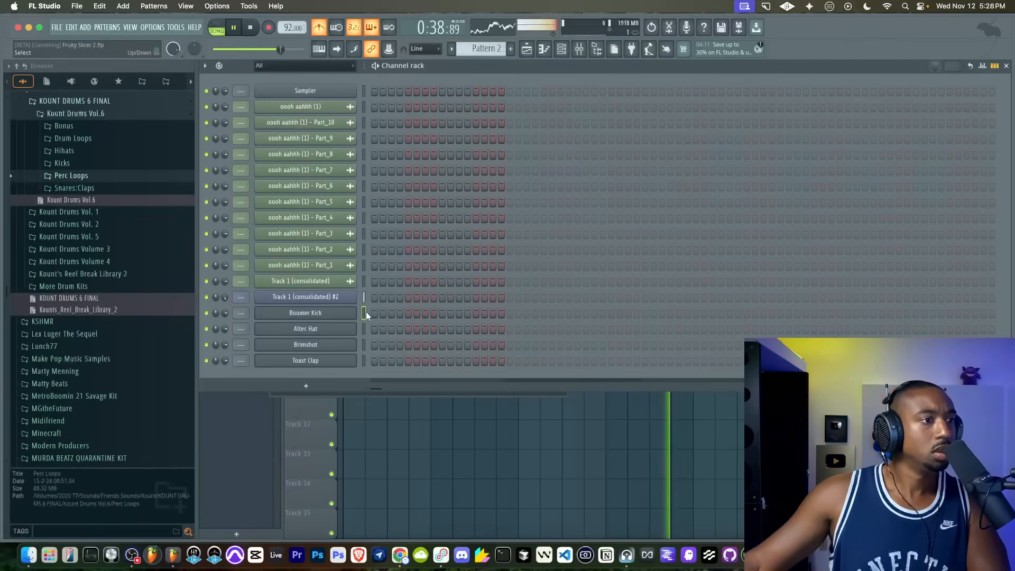
click(581, 48)
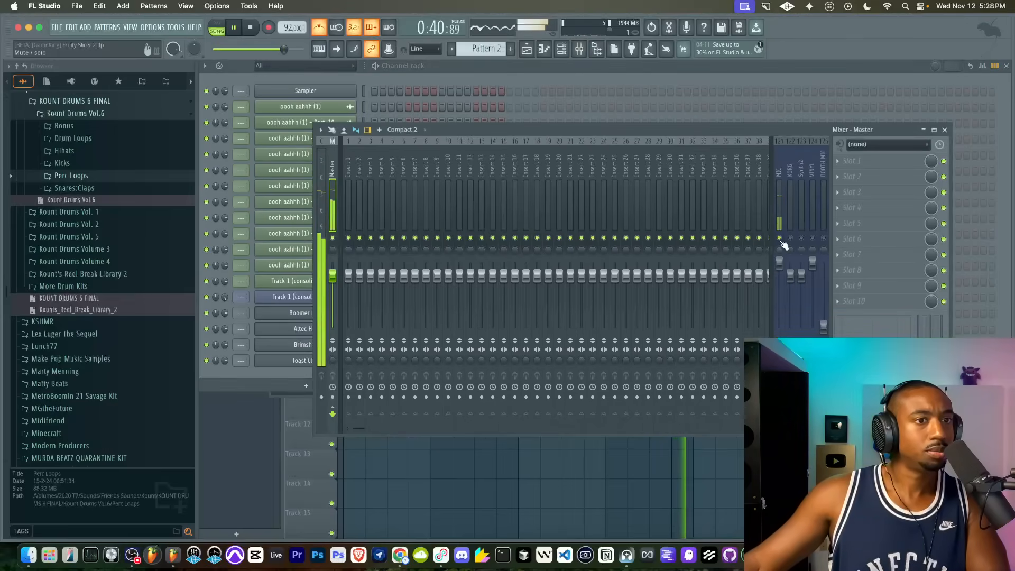
click(417, 484)
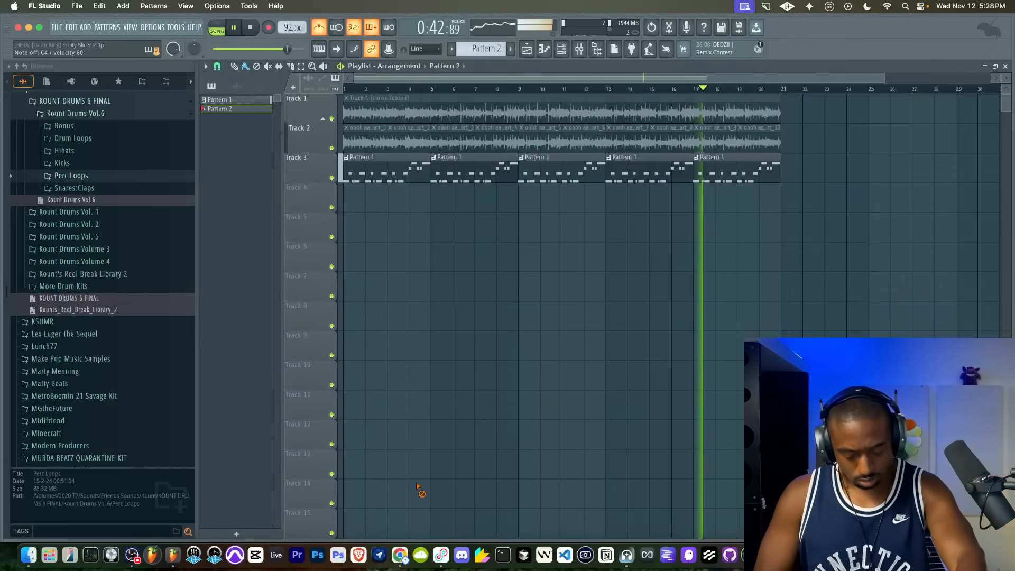
key(space)
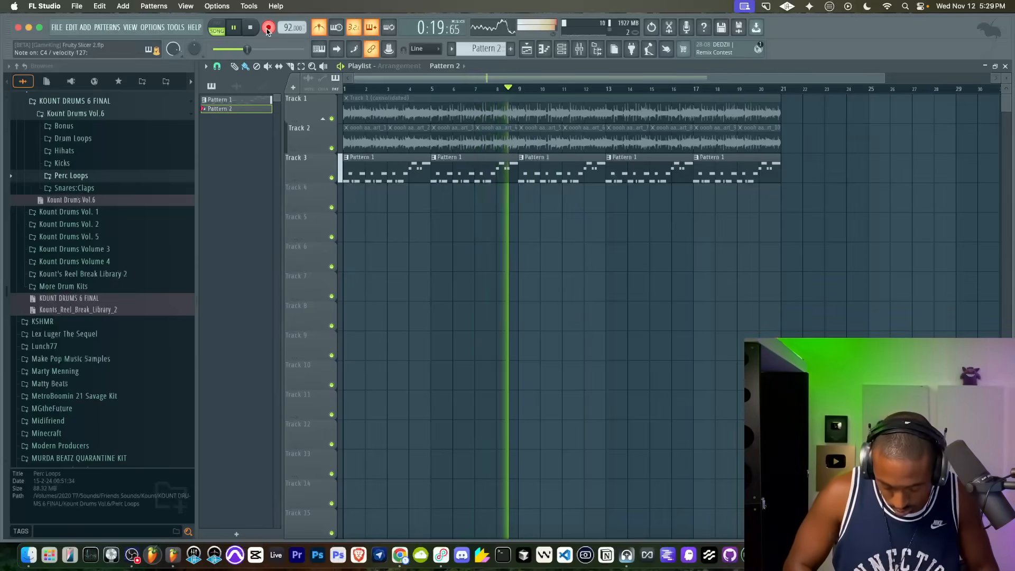
key(space)
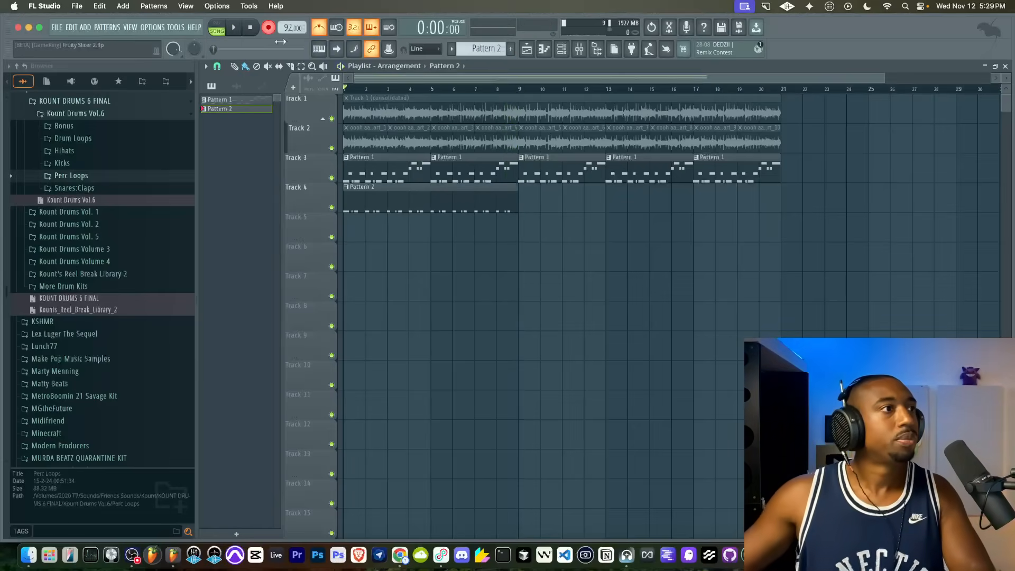
drag(505, 213, 592, 205)
Turn off Load regions for the Boomer Kick sample and raise its Trim amount in the sampler settings.
click(562, 49)
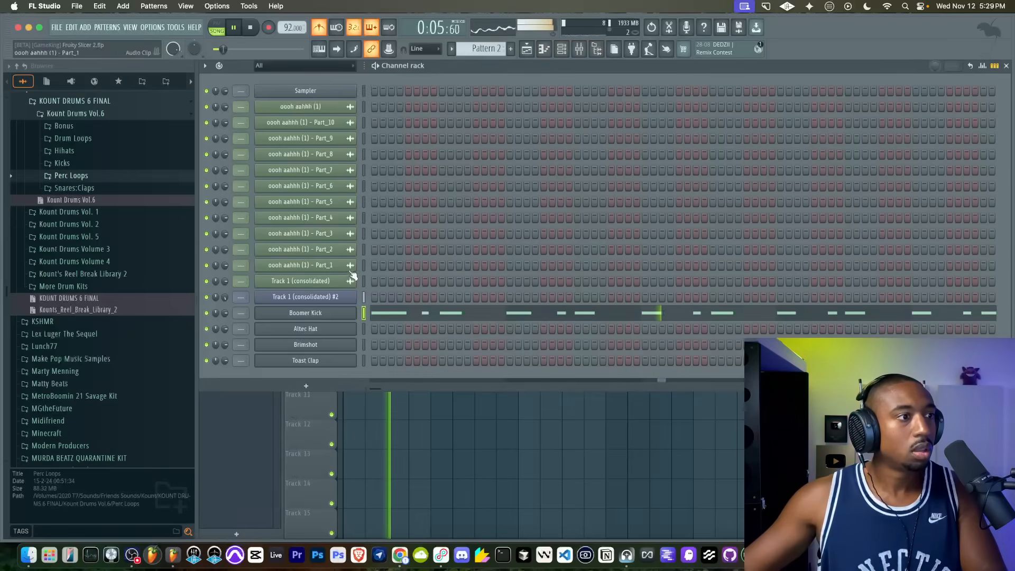
click(321, 313)
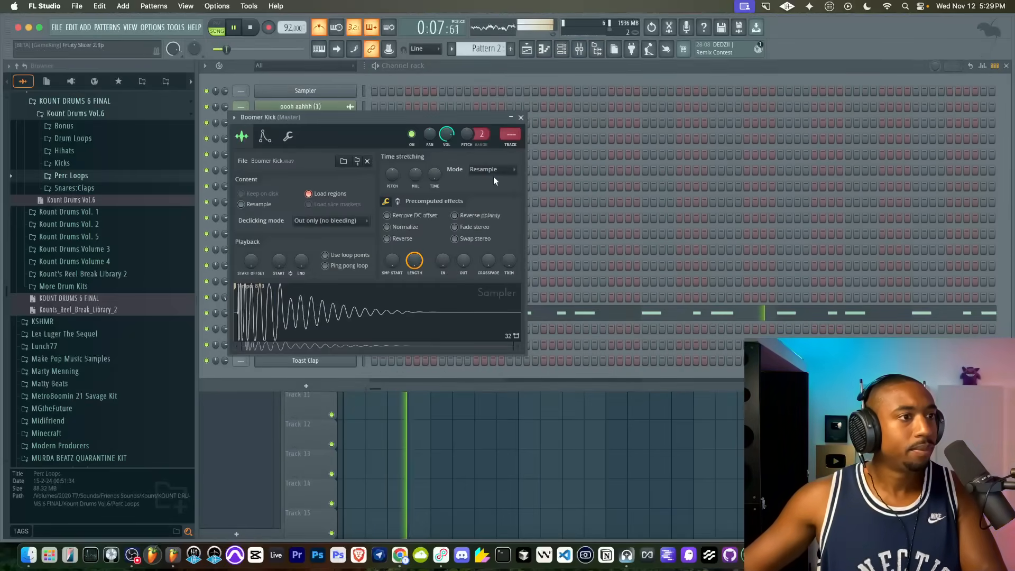
click(332, 193)
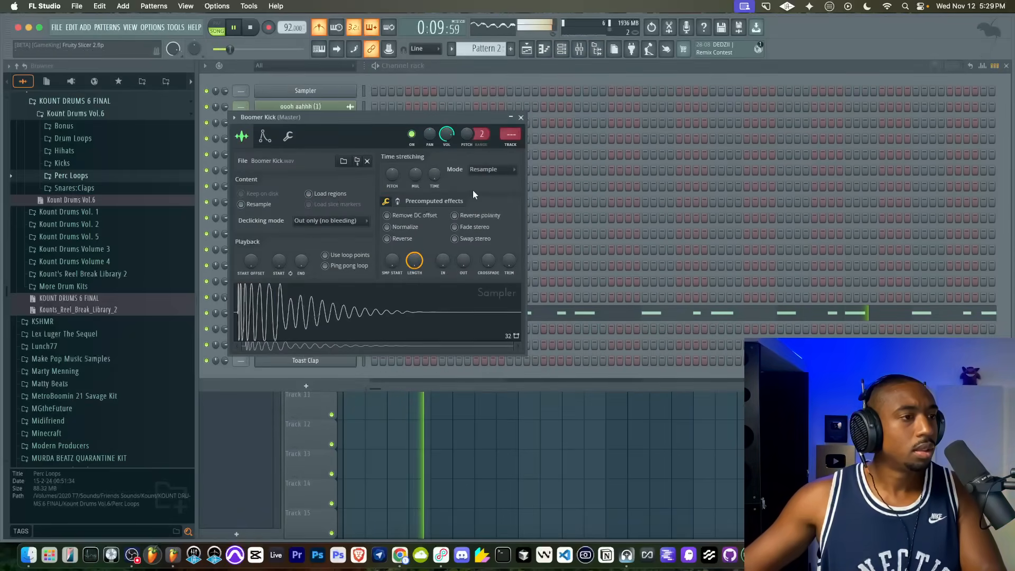
drag(509, 260, 510, 203)
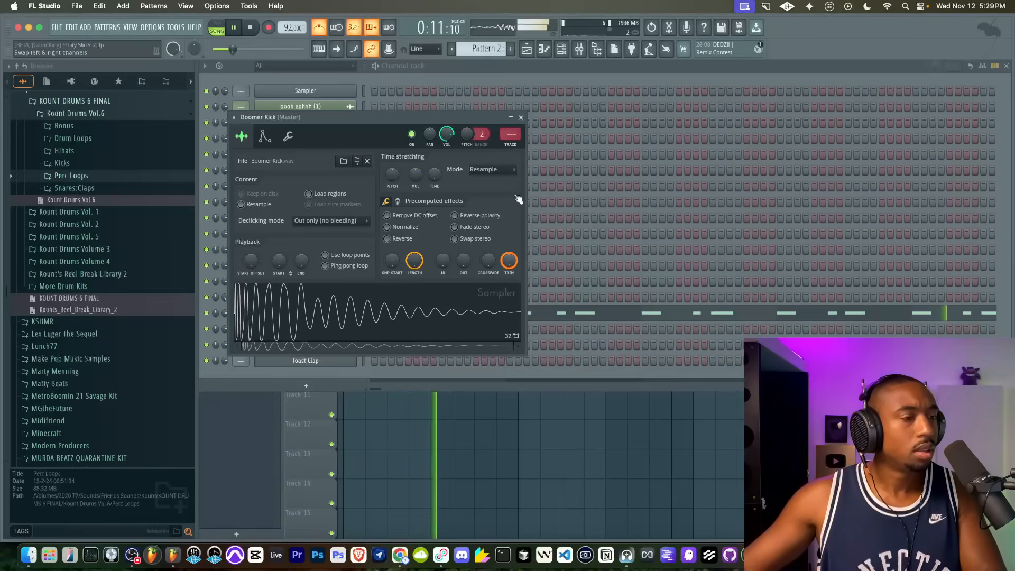
click(520, 117)
click(334, 313)
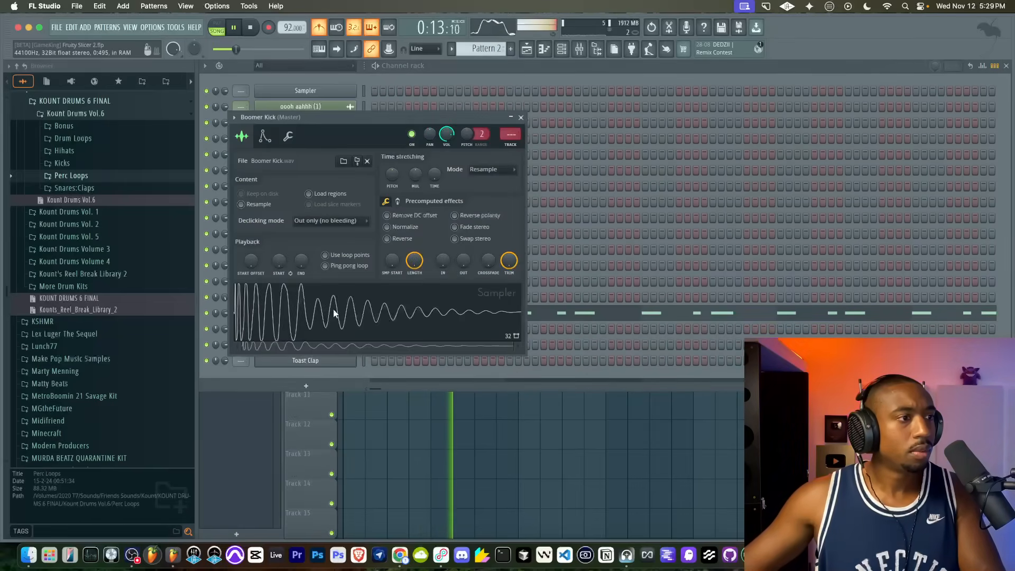
click(520, 117)
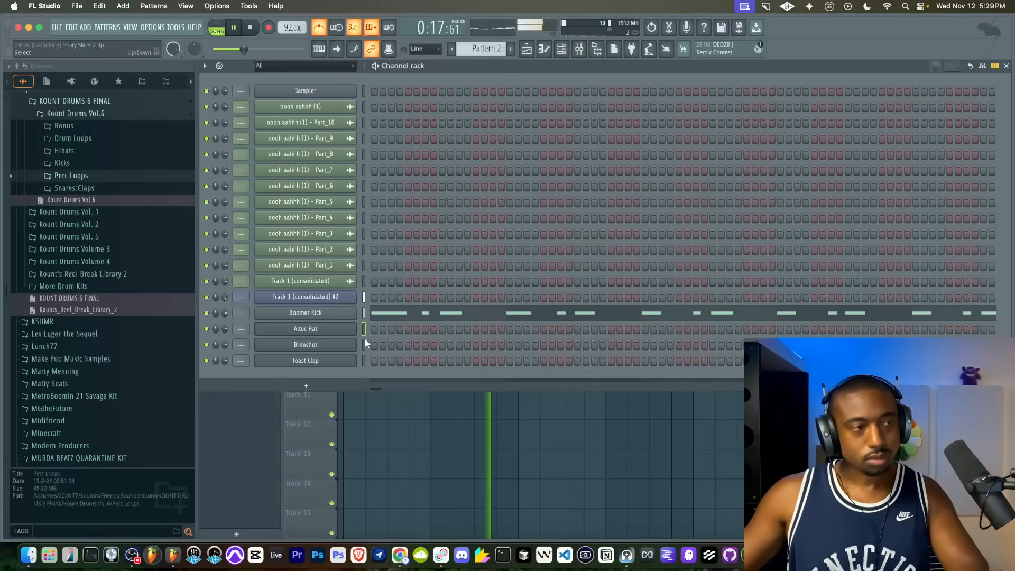
scroll(494, 42, down, 1)
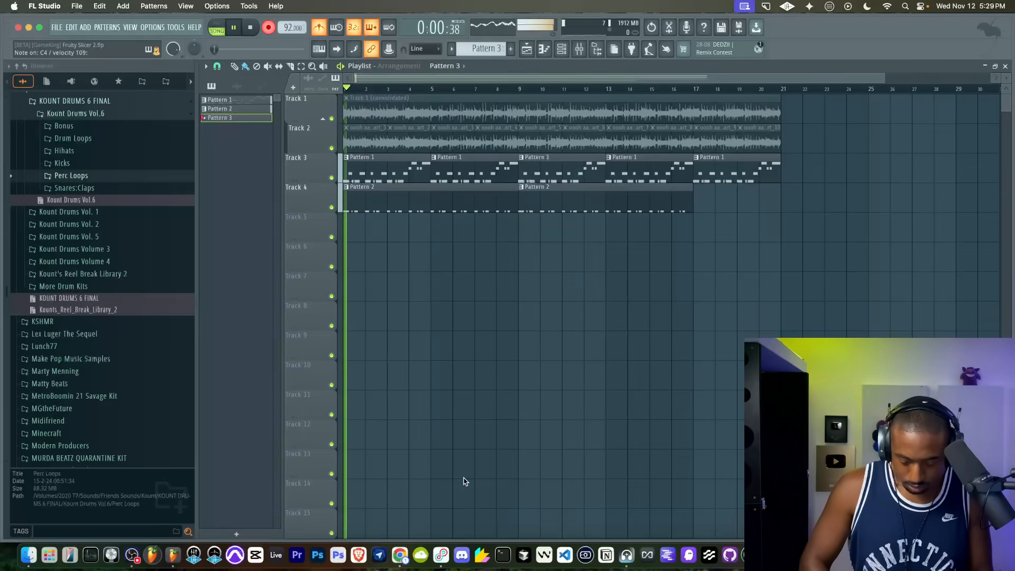
key(space)
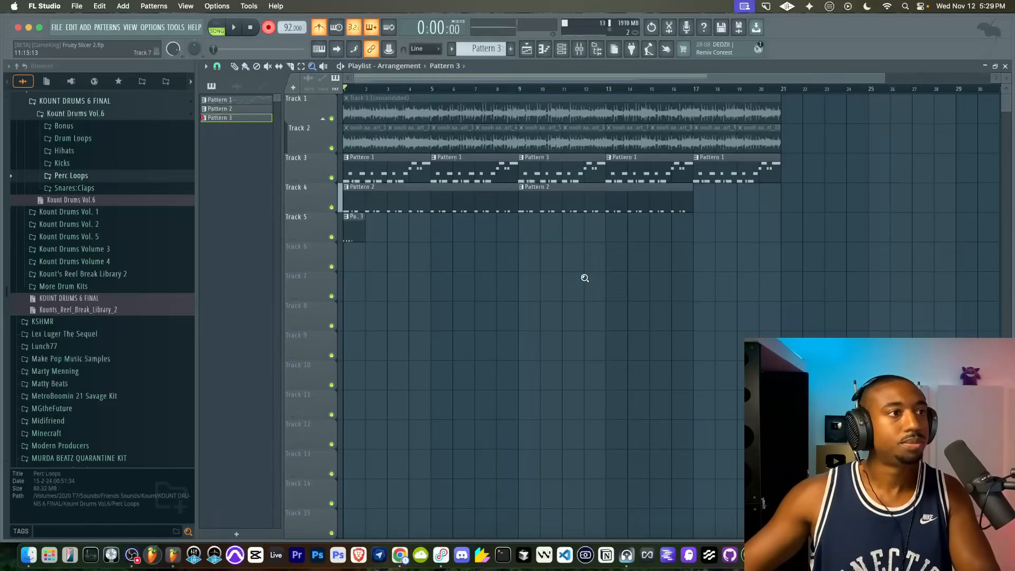
click(579, 49)
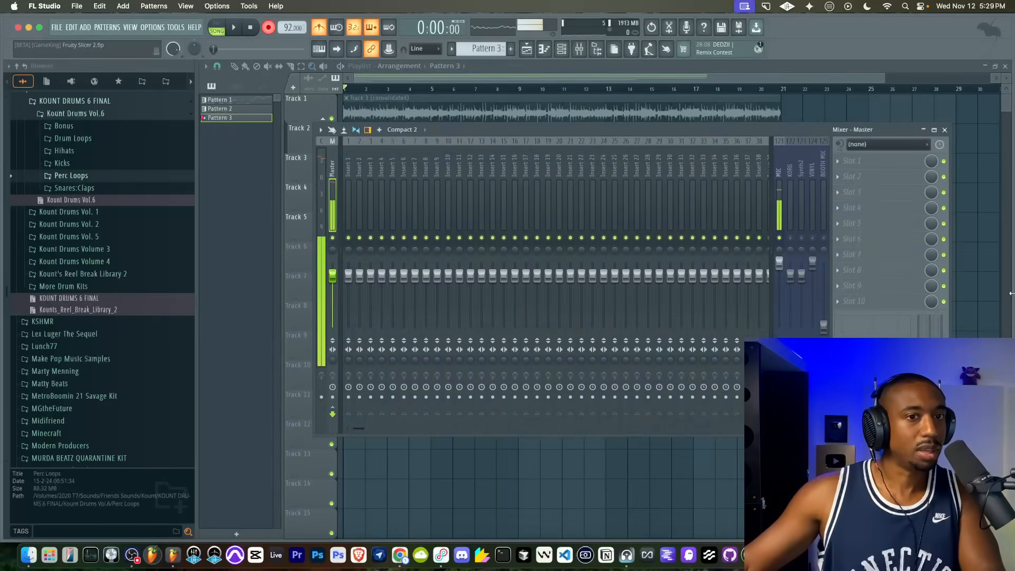
super+right_click(984, 291)
drag(1007, 80, 1008, 77)
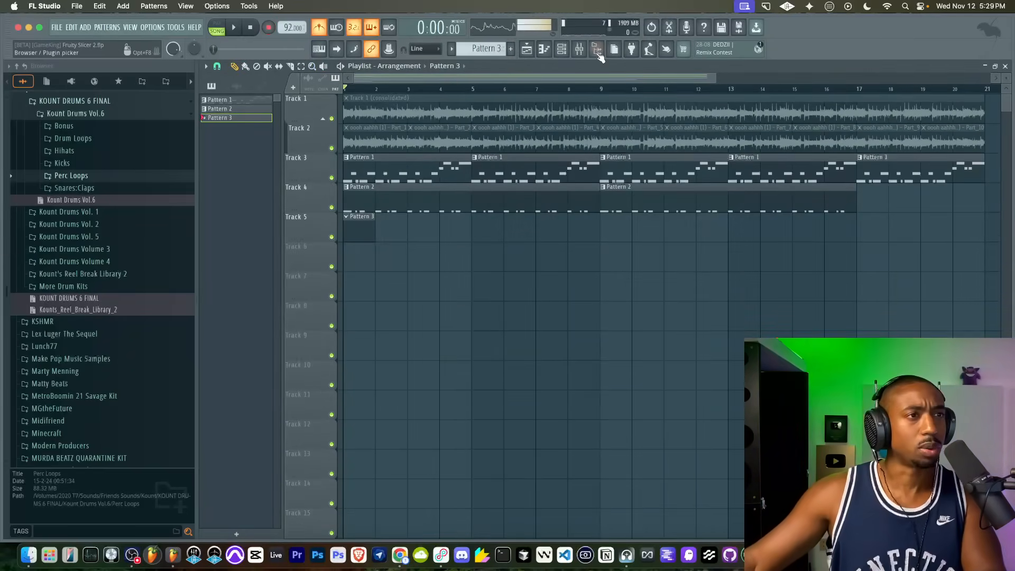
key(F6)
key(F6)
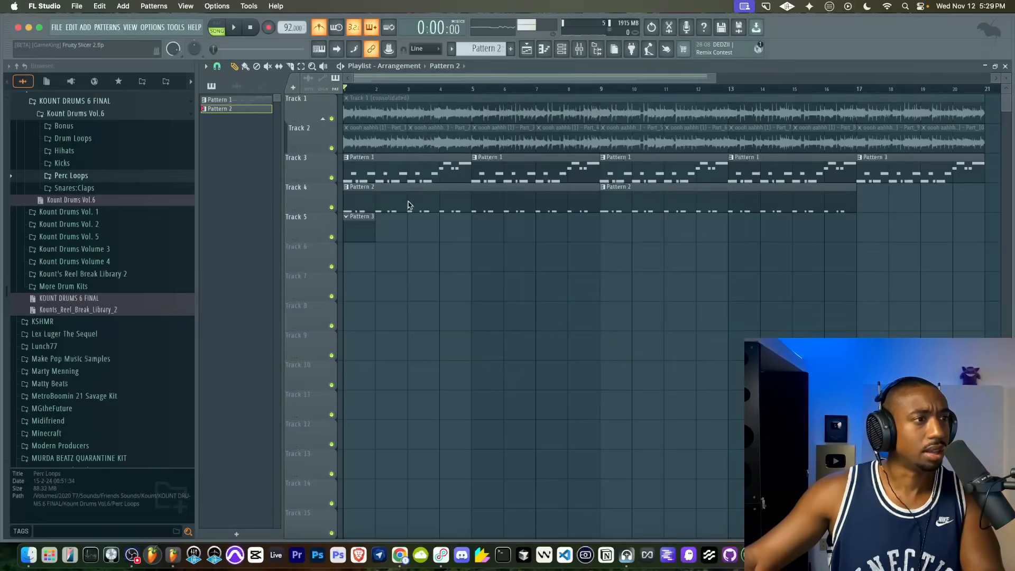
Transpose the Boomer Kick notes in Pattern 2 up one octave to C5 and play the arrangement.
double_click(408, 204)
key(ctrl+Up)
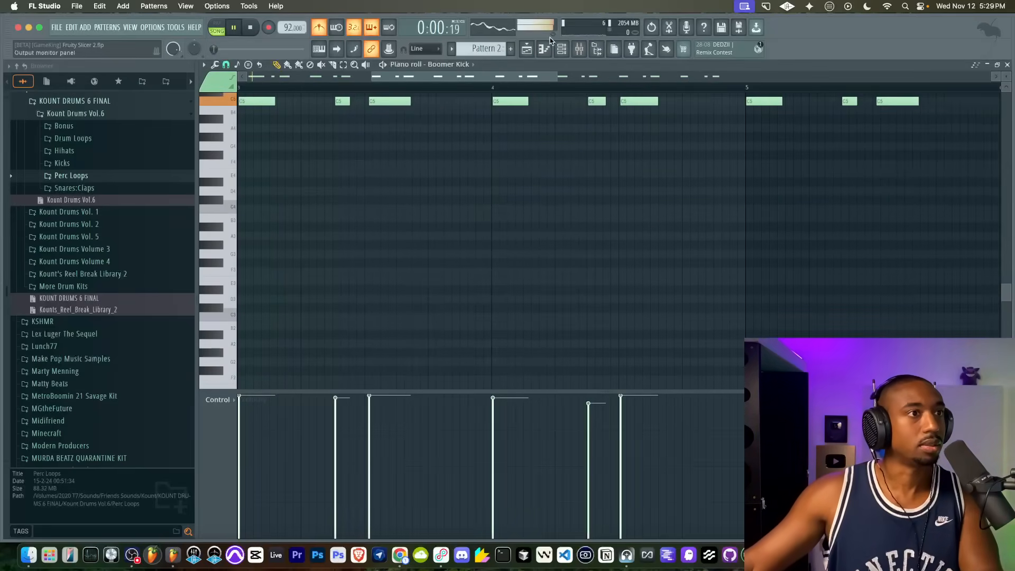
click(528, 49)
click(561, 49)
right_click(428, 460)
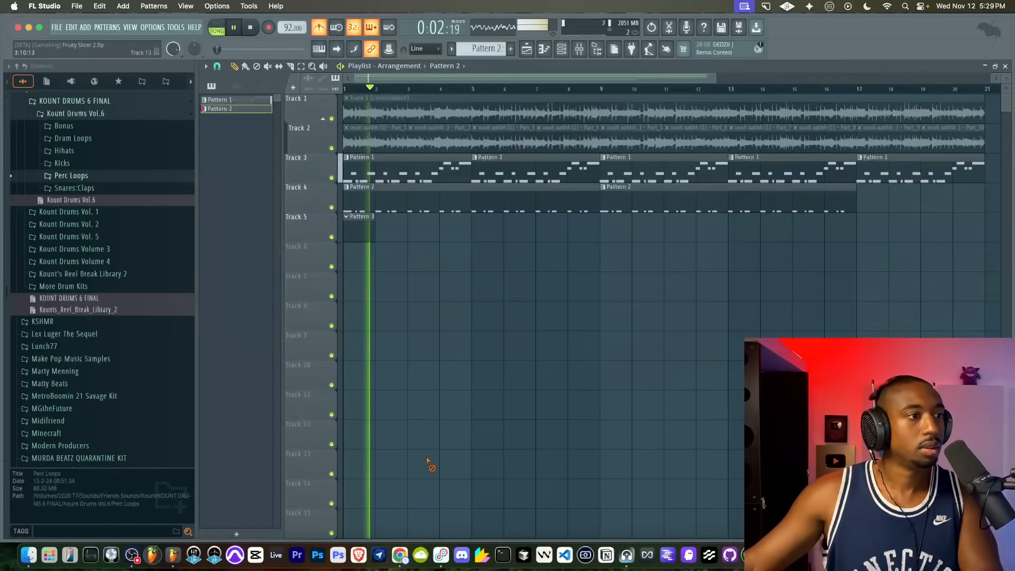
Create an empty Pattern 3 and select the Altec Hat channel with recording armed.
click(562, 49)
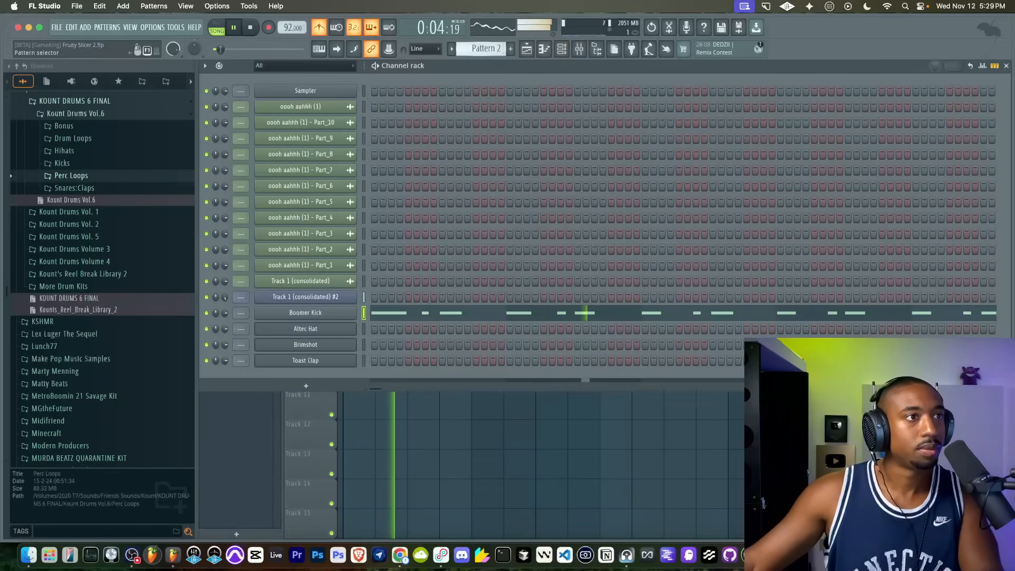
scroll(490, 47, down, 1)
click(453, 437)
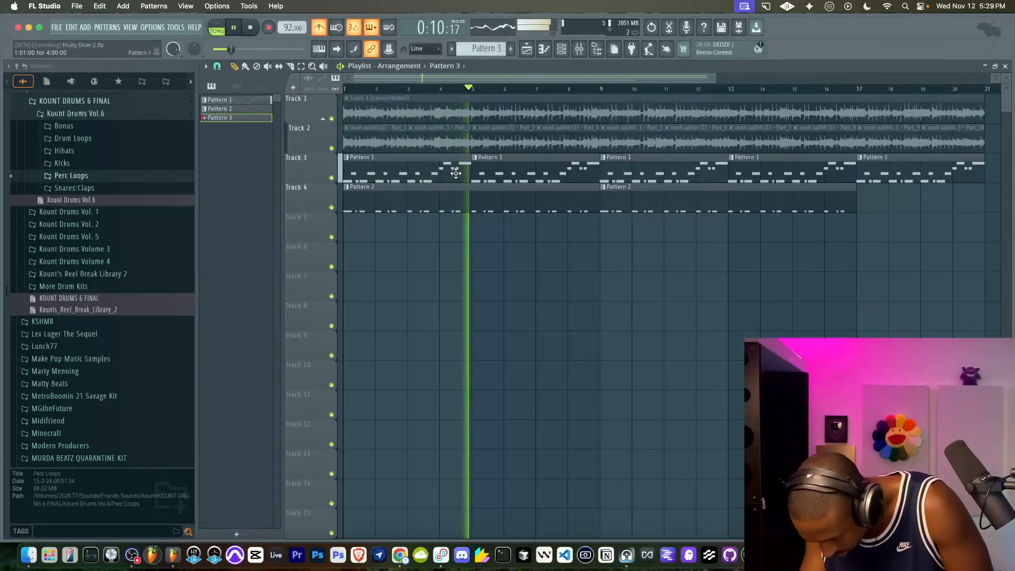
click(561, 49)
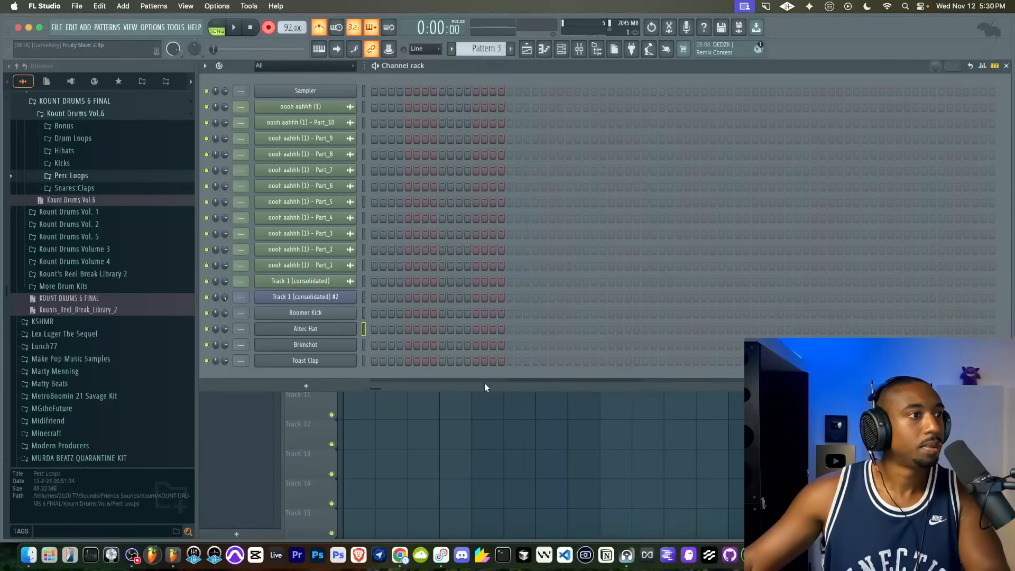
Record an Altec Hat part into Pattern 3 over the arrangement with the mic input muted.
key(space)
right_click(479, 418)
click(579, 50)
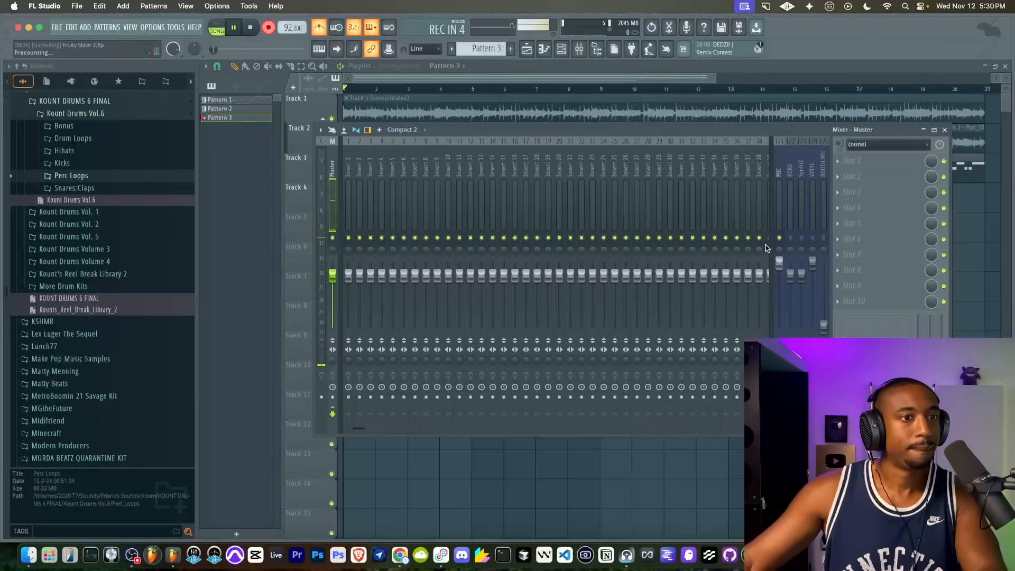
right_click(582, 471)
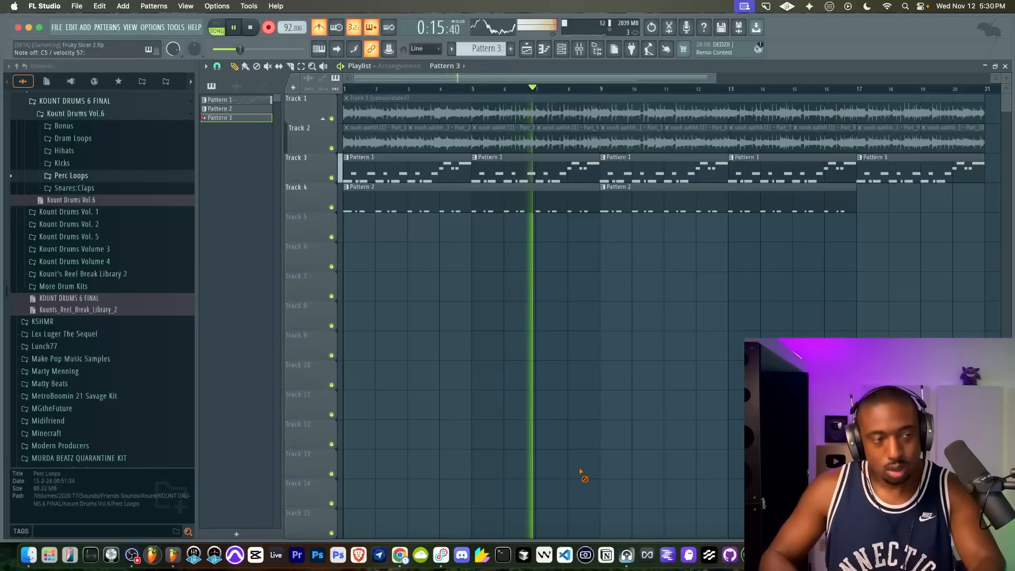
click(580, 49)
key(space)
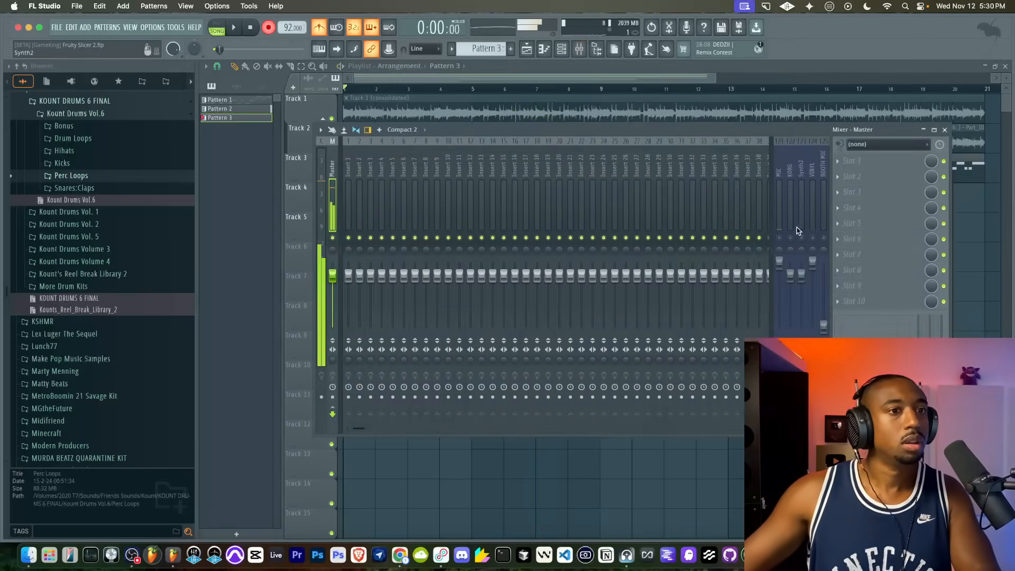
Remove the Pattern 3 clip from Track 5 and record a Brimshot snare part into Pattern 3 over the arrangement.
key(F9)
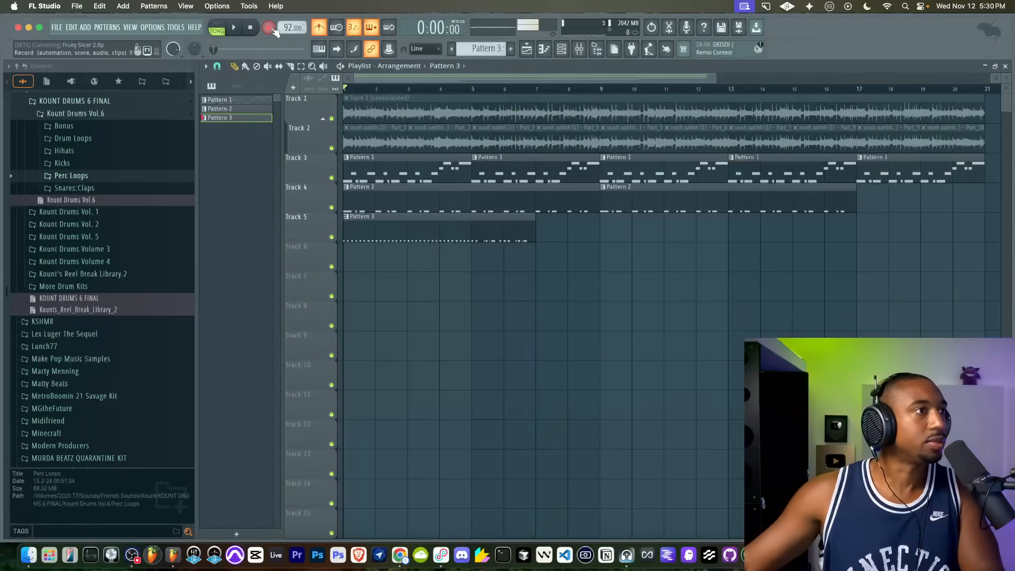
click(564, 51)
key(space)
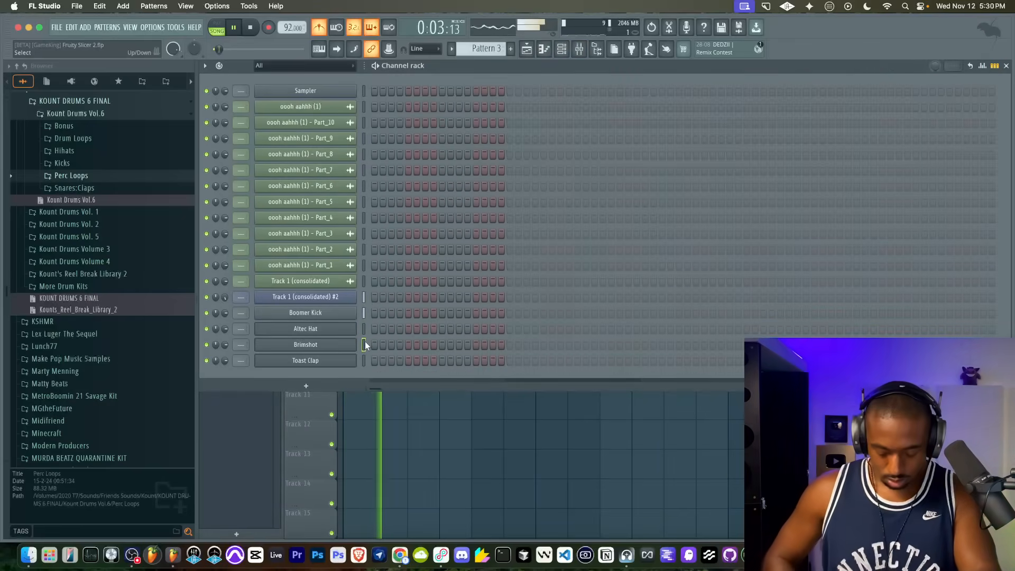
click(365, 344)
key(space)
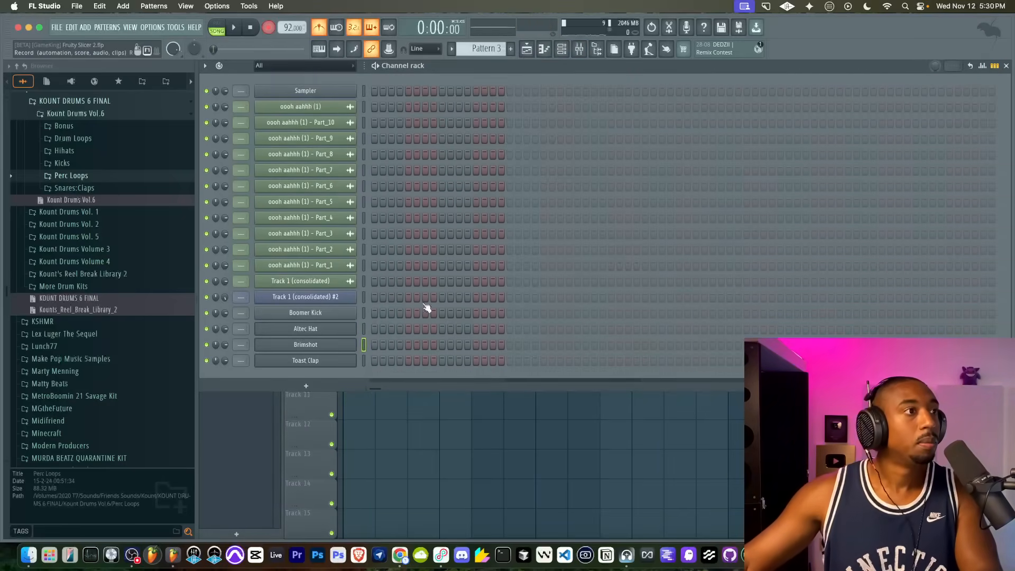
key(space)
key(F6)
right_click(360, 214)
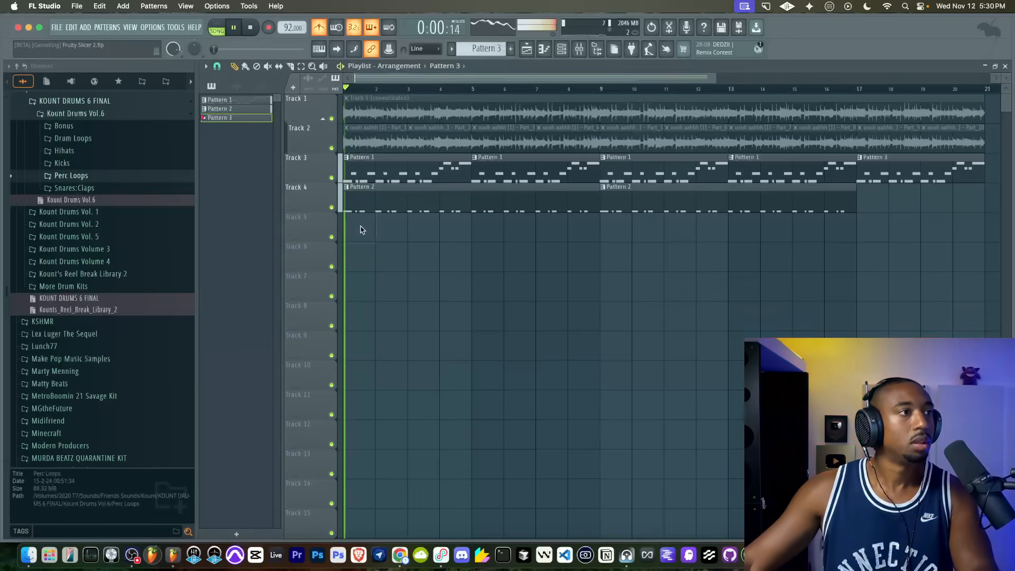
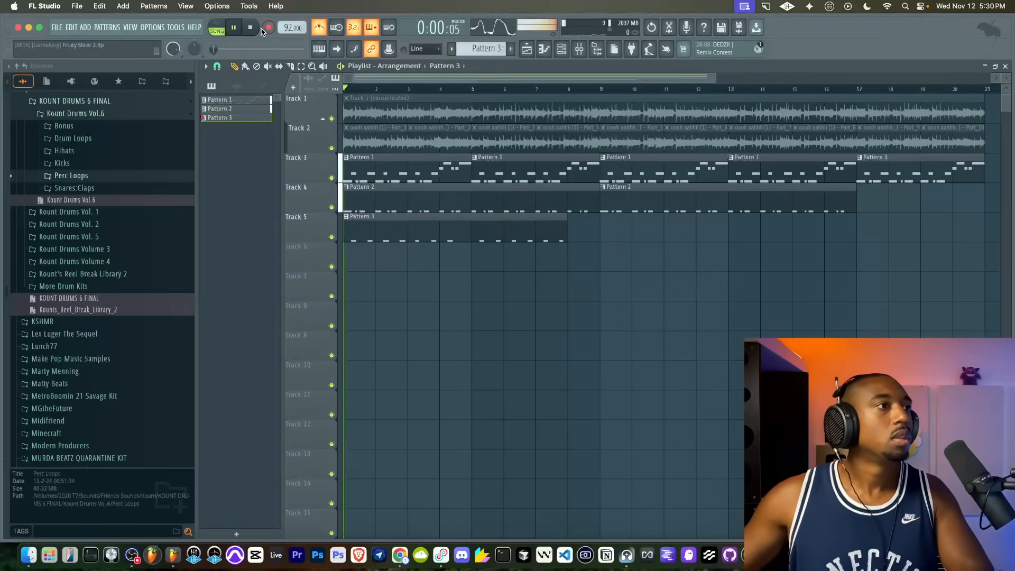
Turn off the metronome and copy the Brimshot notes in Pattern 3 to the Toast Clap channel.
click(319, 27)
click(561, 50)
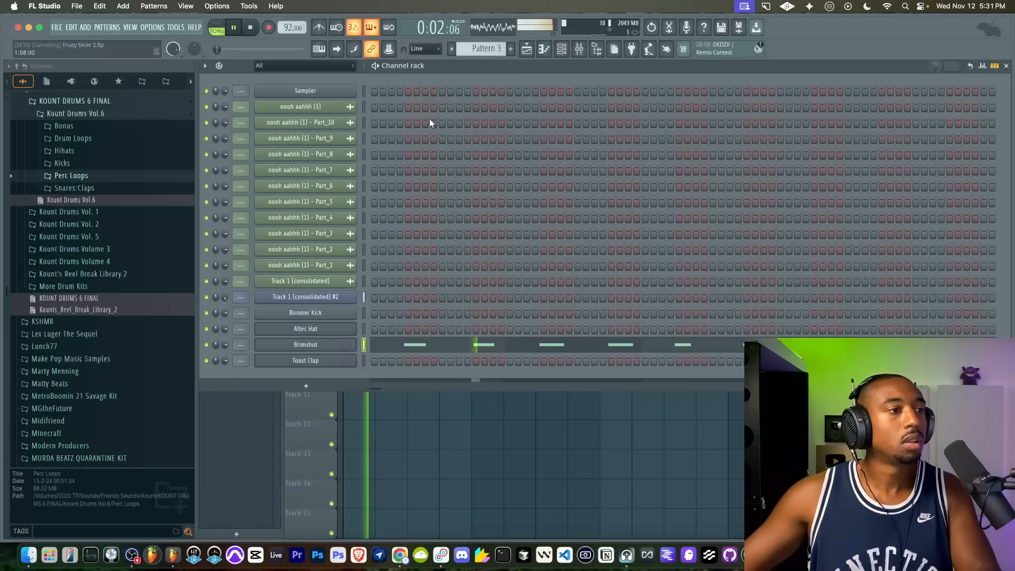
click(365, 345)
key(super+c)
click(364, 361)
key(super+v)
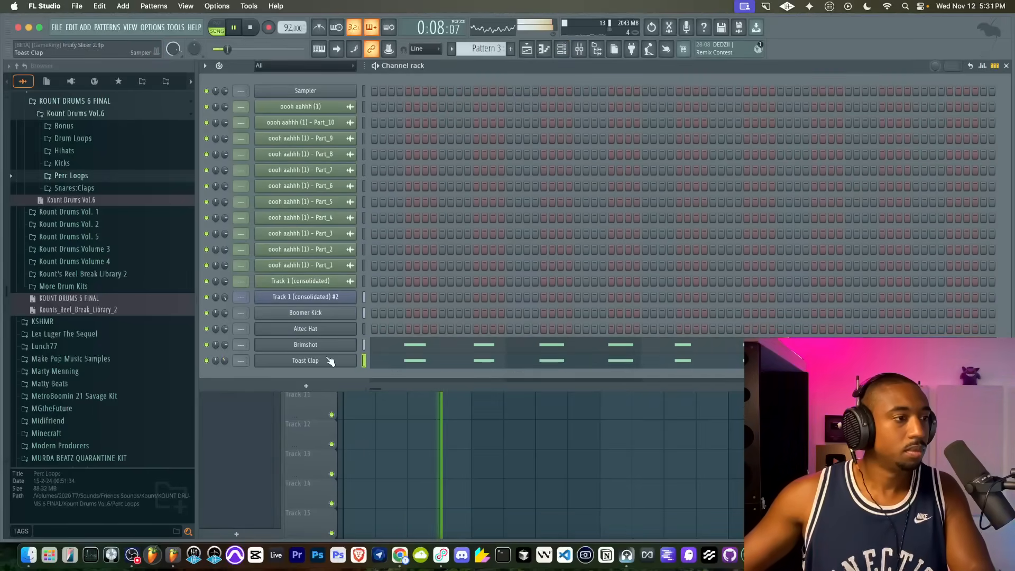
click(390, 362)
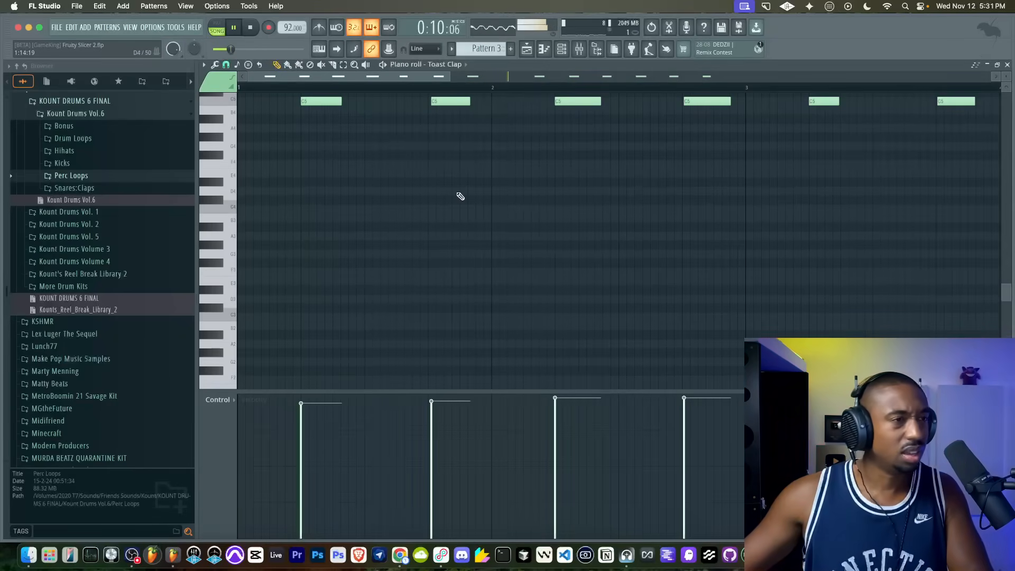
Delete the Toast Clap channel and return to the playlist.
key(F6)
right_click(326, 360)
key(d)
key(Return)
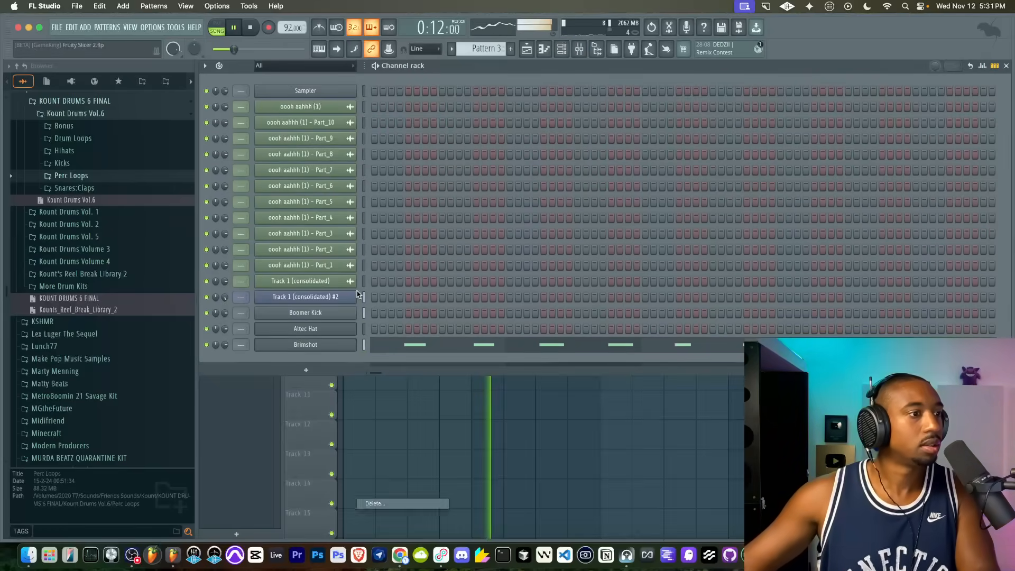
key(F6)
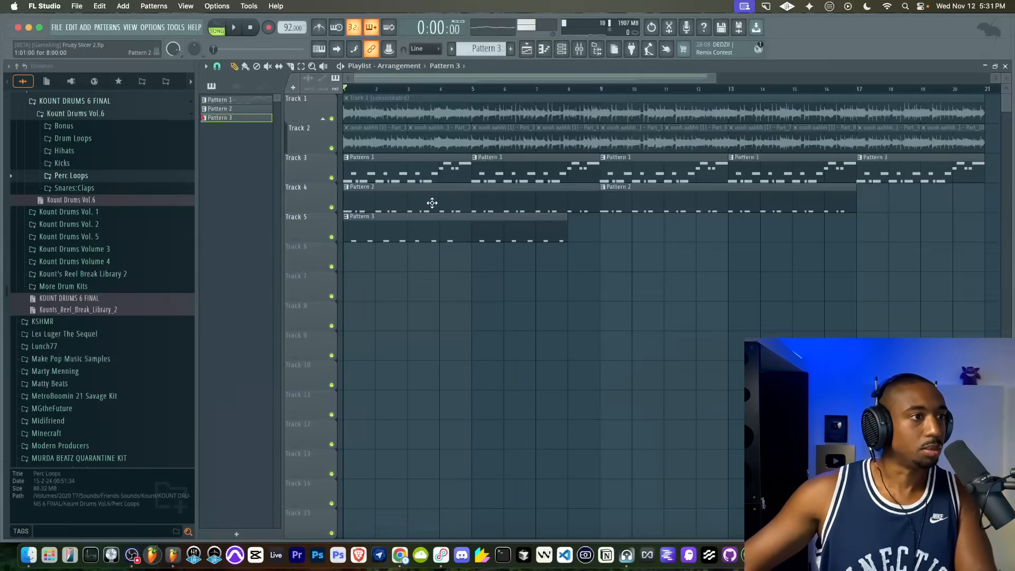
Open the Pattern 1 slice notes in the piano roll and select all of them.
double_click(423, 175)
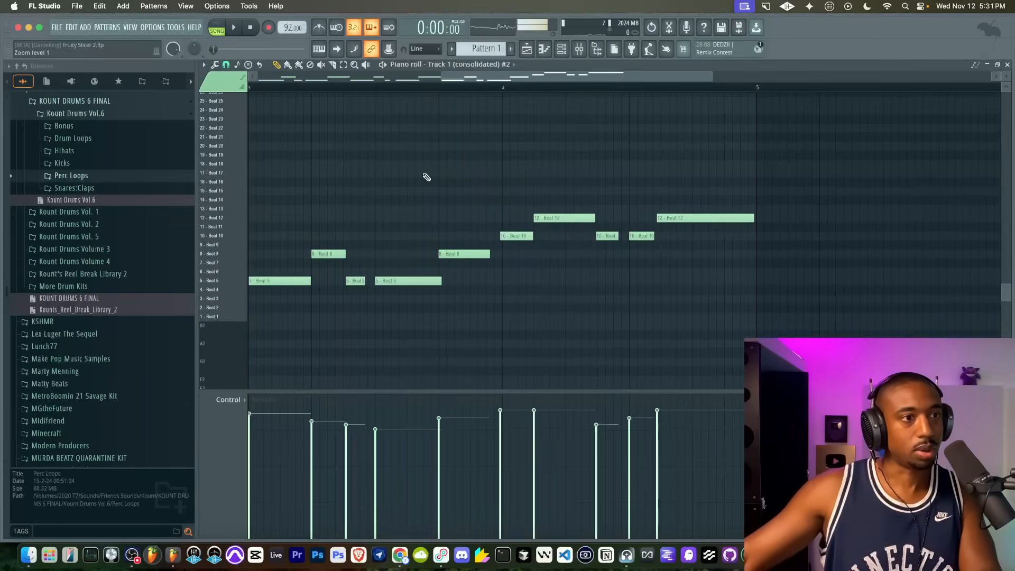
key(ctrl+a)
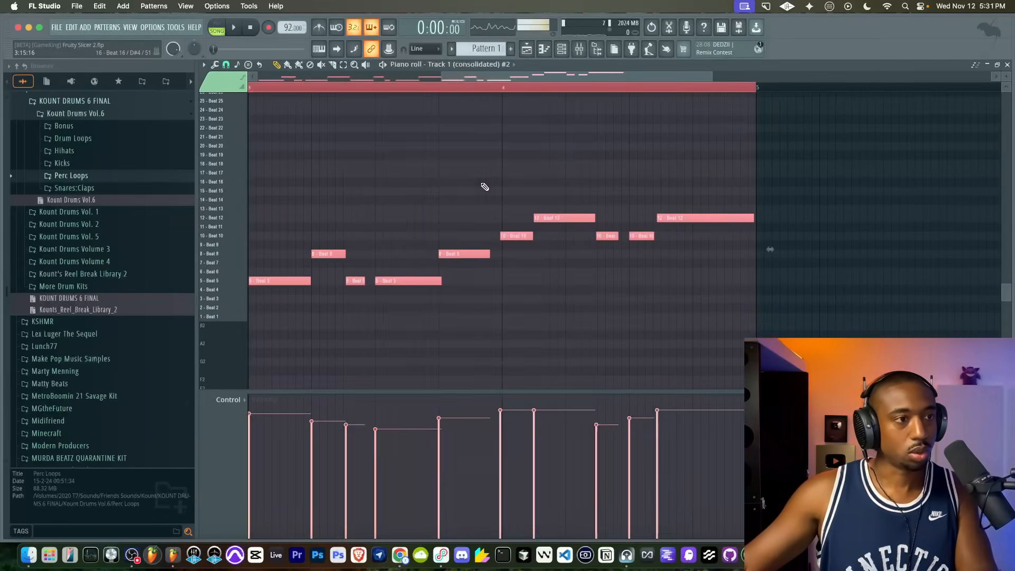
scroll(450, 215, up, 4)
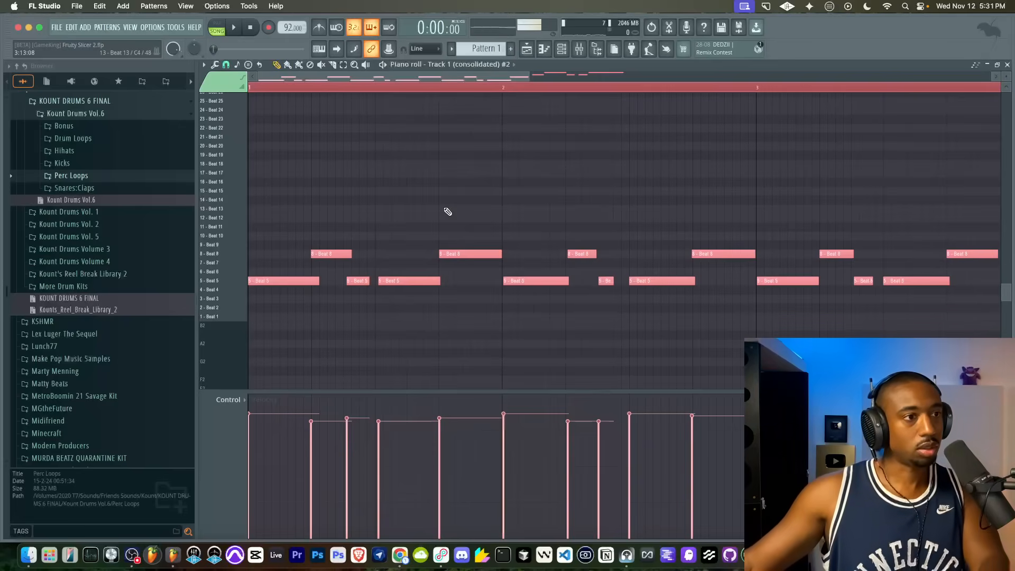
scroll(448, 212, down, 2)
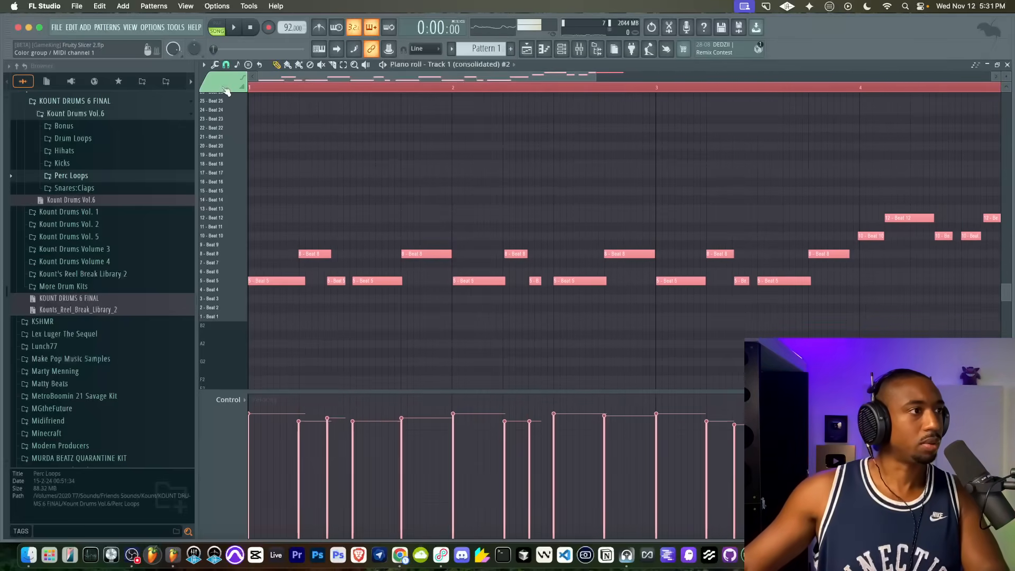
Try quantizing the selected slice notes to a 1/2 beat grid and undo it.
click(225, 65)
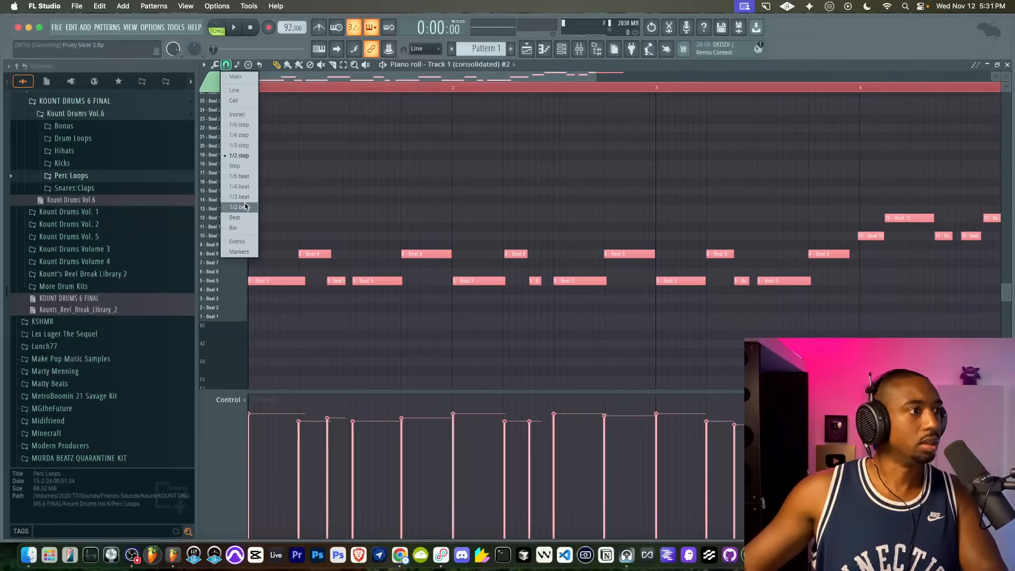
click(242, 187)
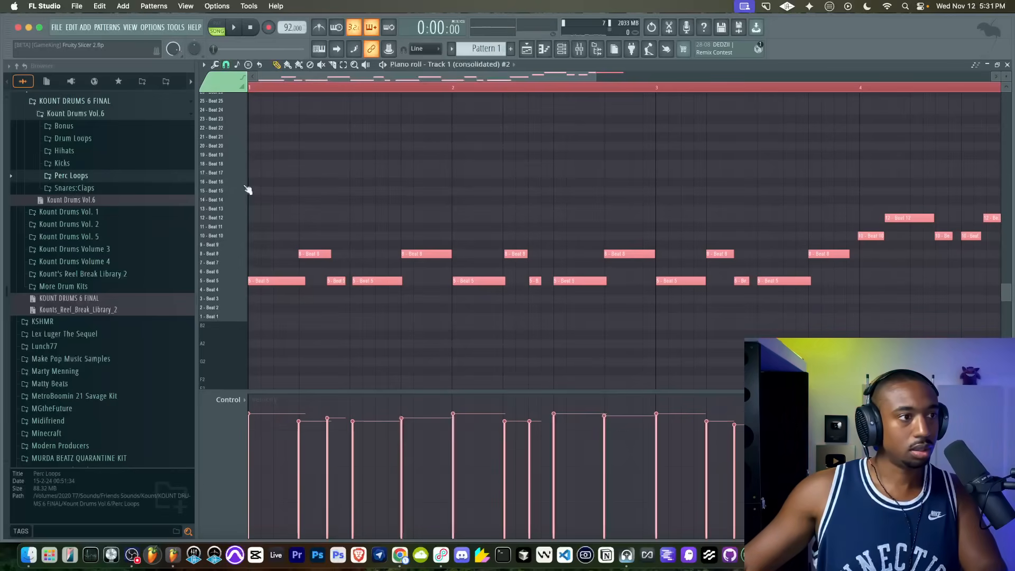
click(225, 64)
click(245, 208)
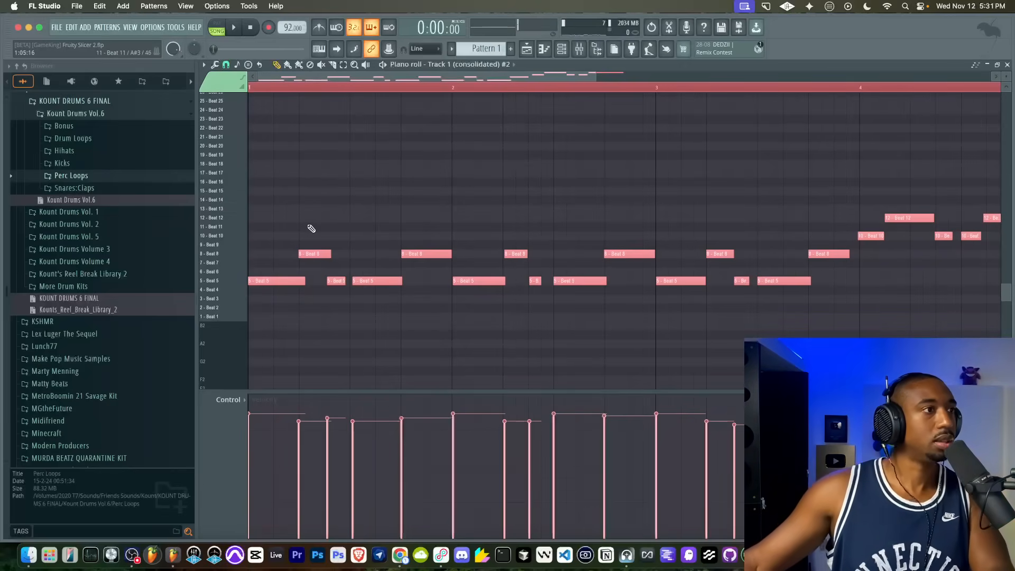
click(226, 65)
click(226, 65)
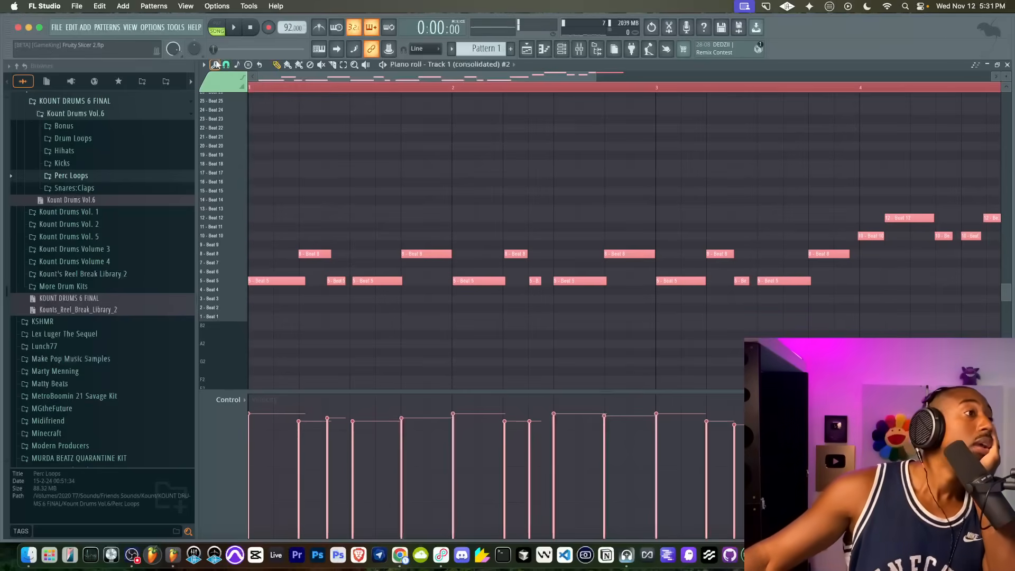
click(215, 64)
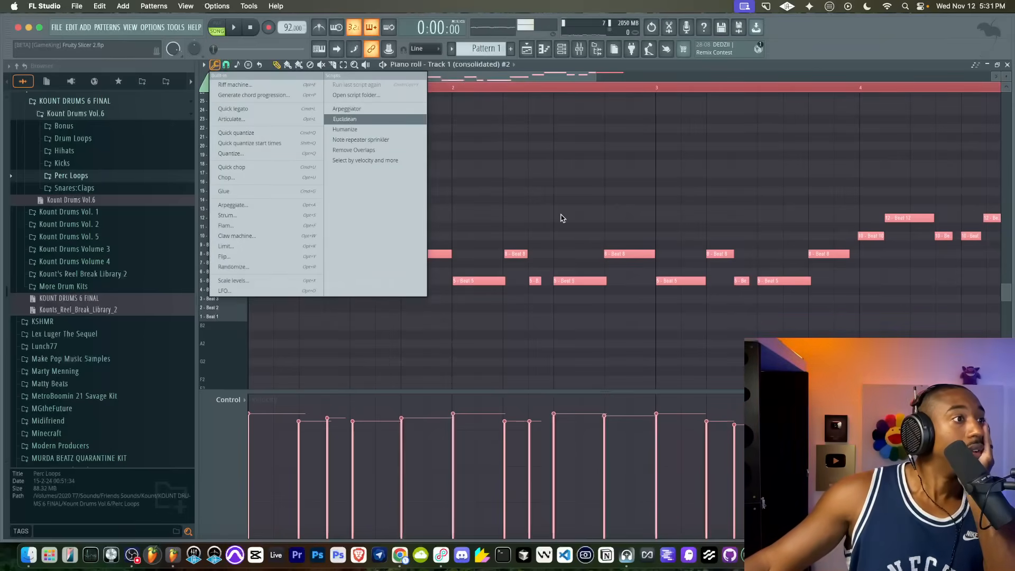
click(523, 176)
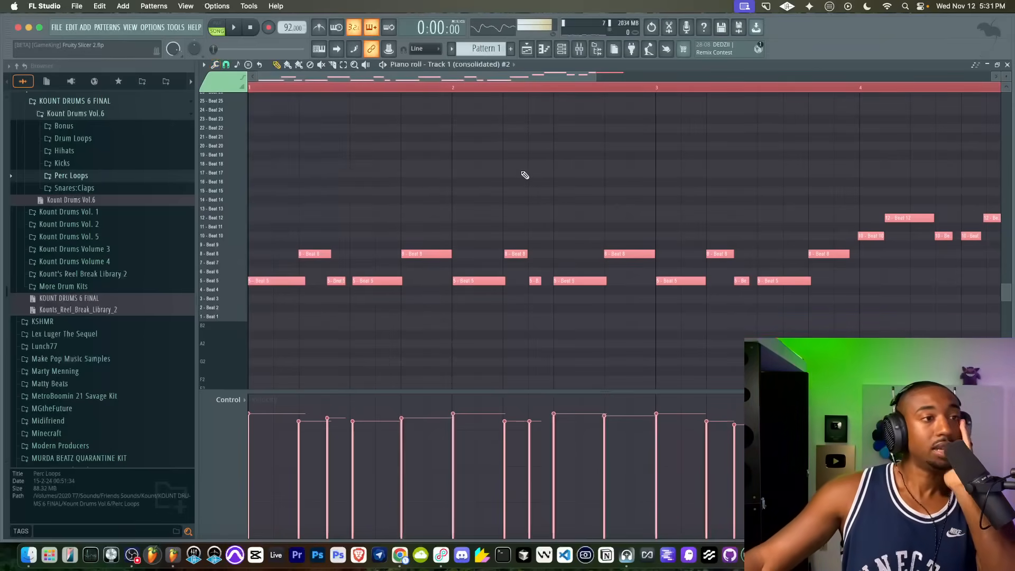
scroll(523, 176, down, 2)
key(super+z)
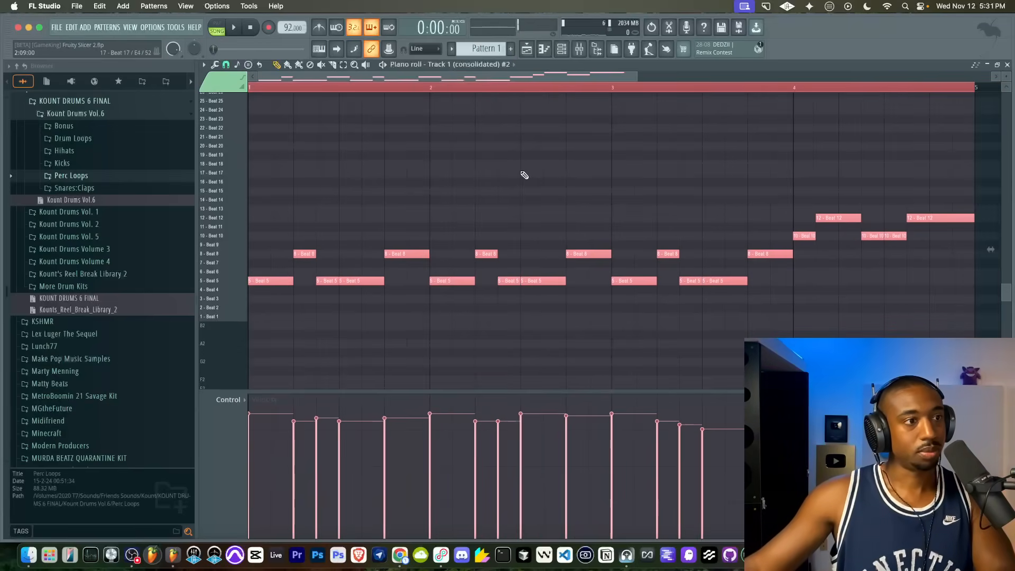
Try quantizing the slice notes with the snap set to 1/4 beat and undo it.
click(226, 64)
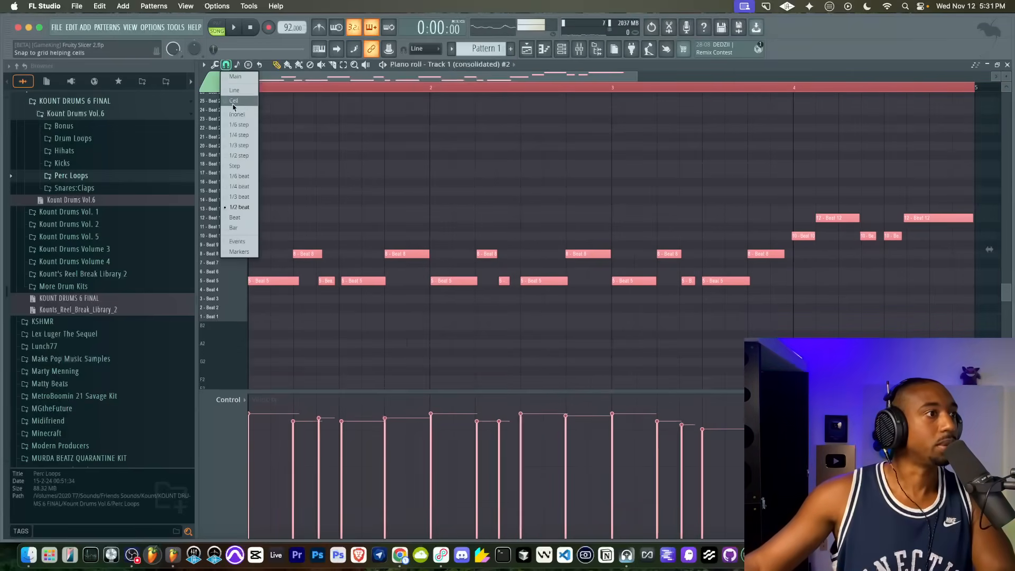
click(241, 186)
key(super+z)
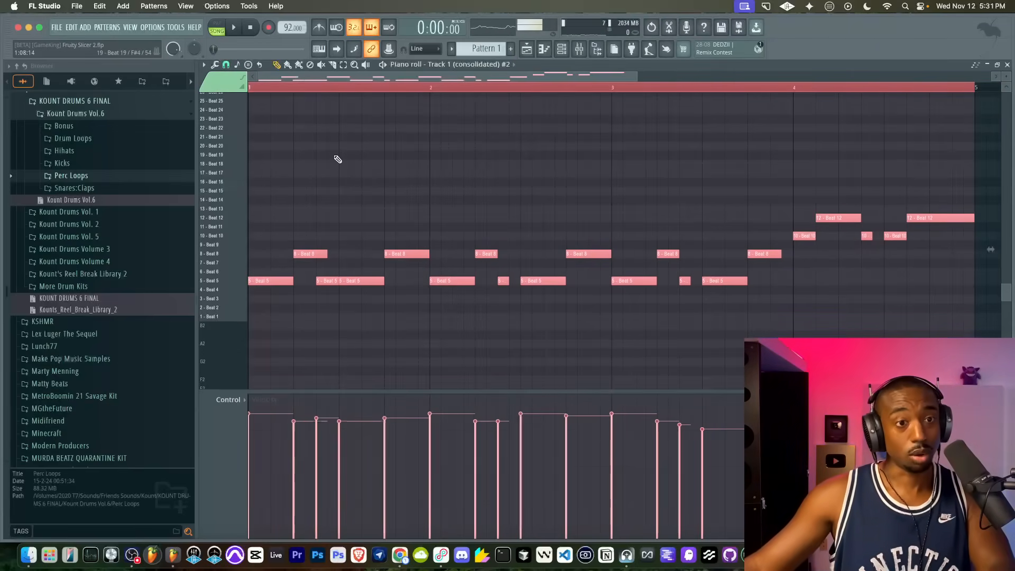
Set the snap to 1/2 step, quantize all slice notes in Pattern 1, play the result and deselect the notes.
click(226, 63)
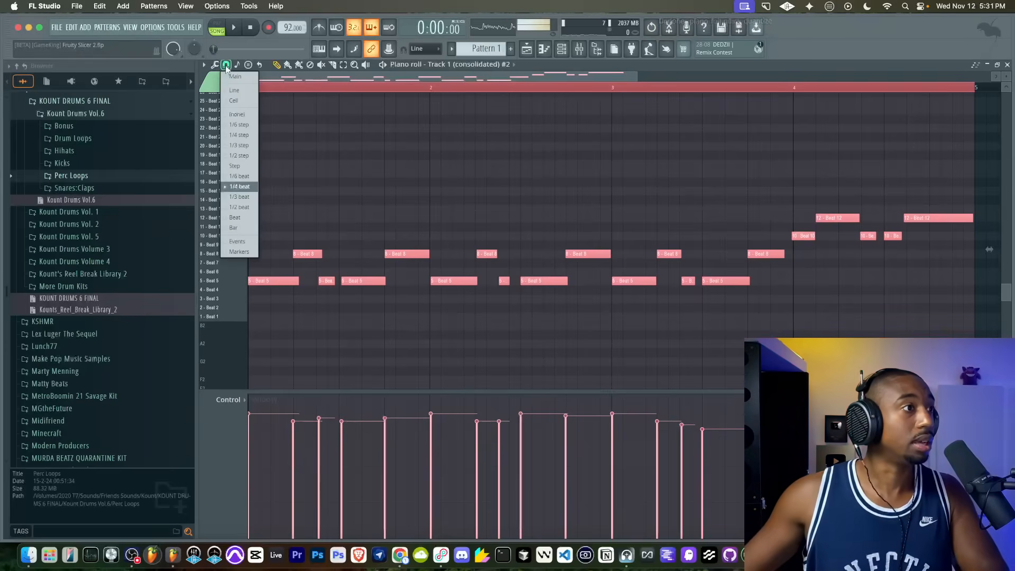
click(249, 156)
key(ctrl+q)
key(space)
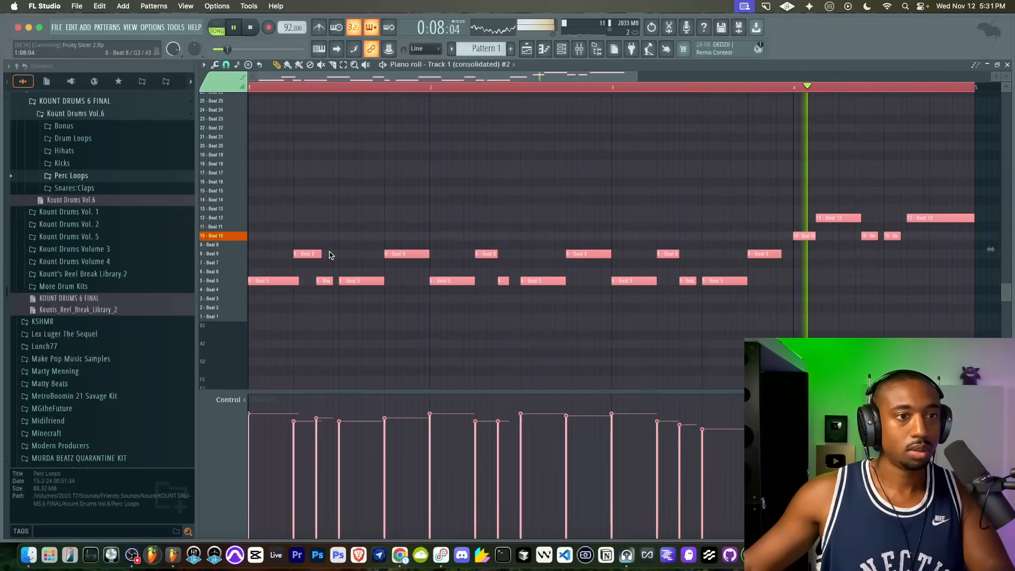
key(super+d)
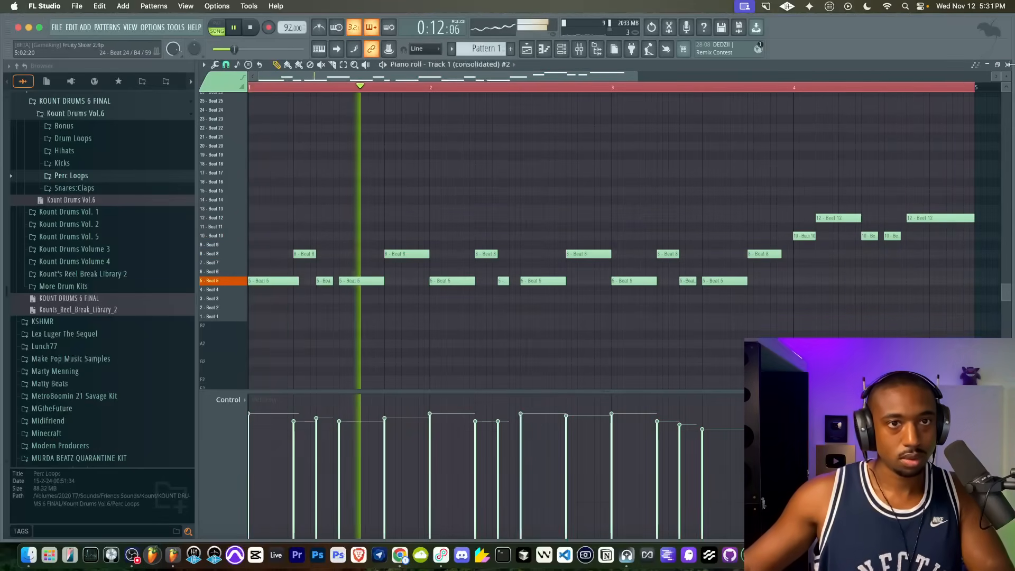
Check the Boomer Kick notes in Pattern 2 and the snare notes in Pattern 3 while the arrangement plays.
key(F5)
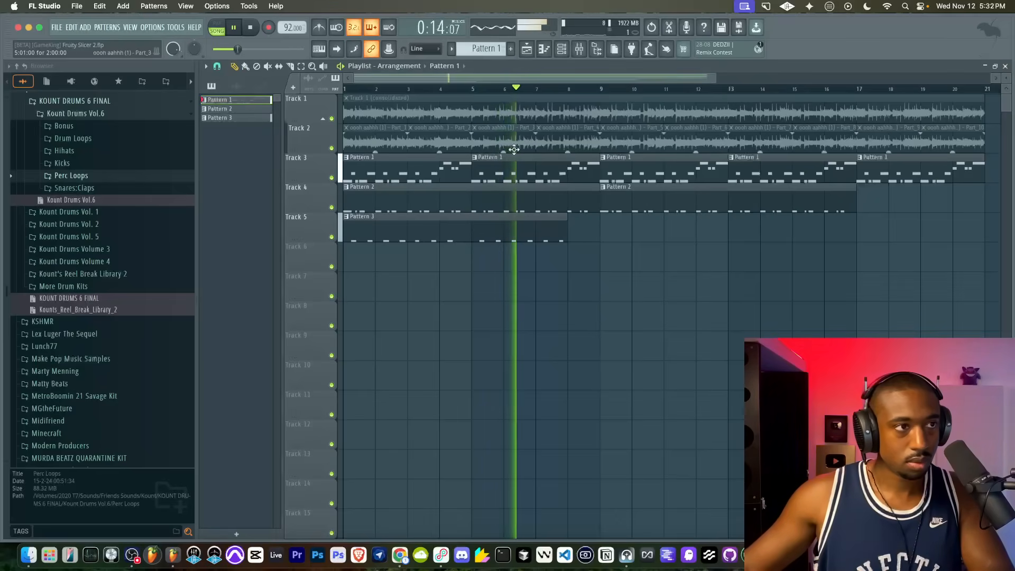
double_click(471, 197)
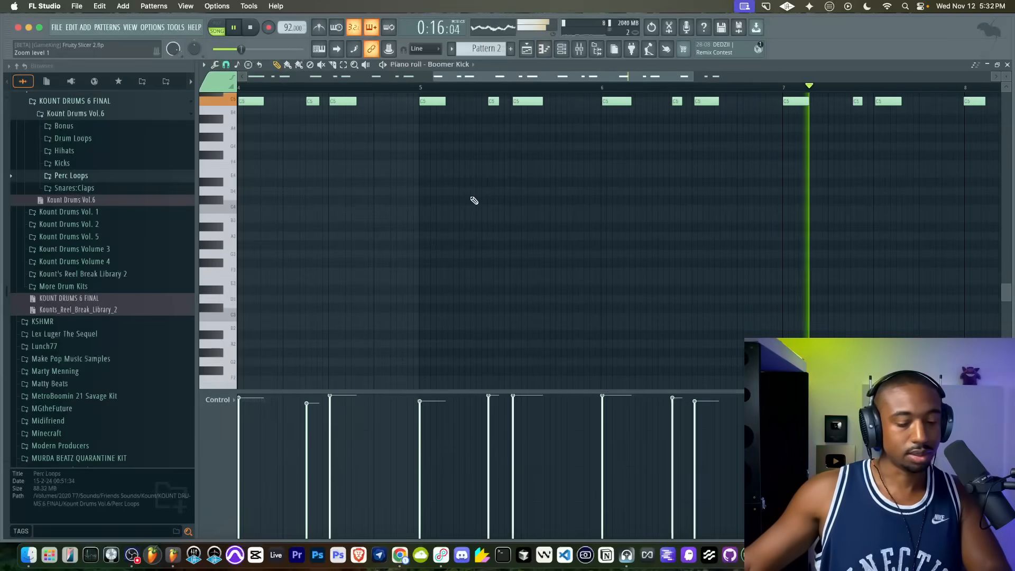
key(F5)
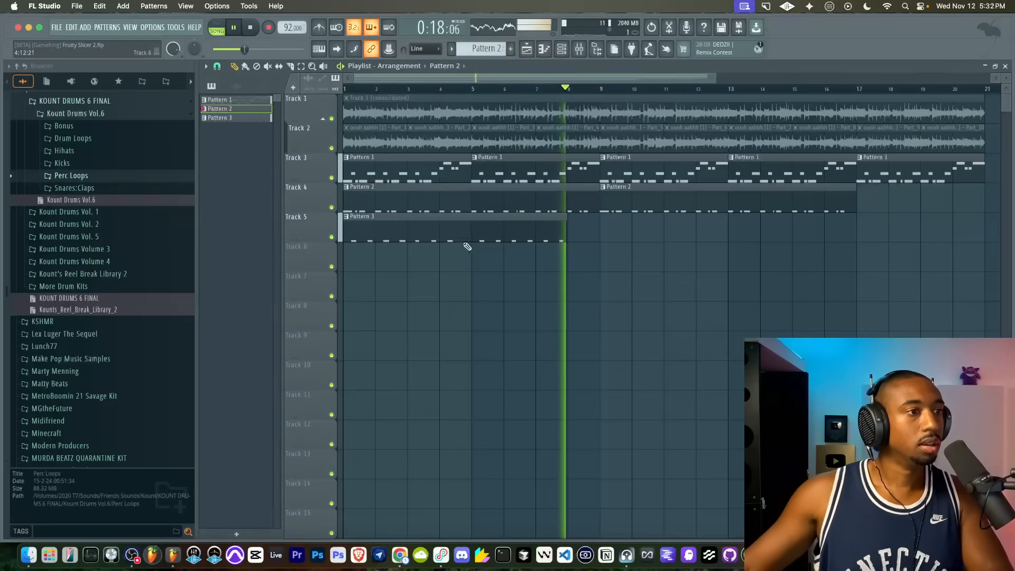
double_click(464, 237)
click(528, 49)
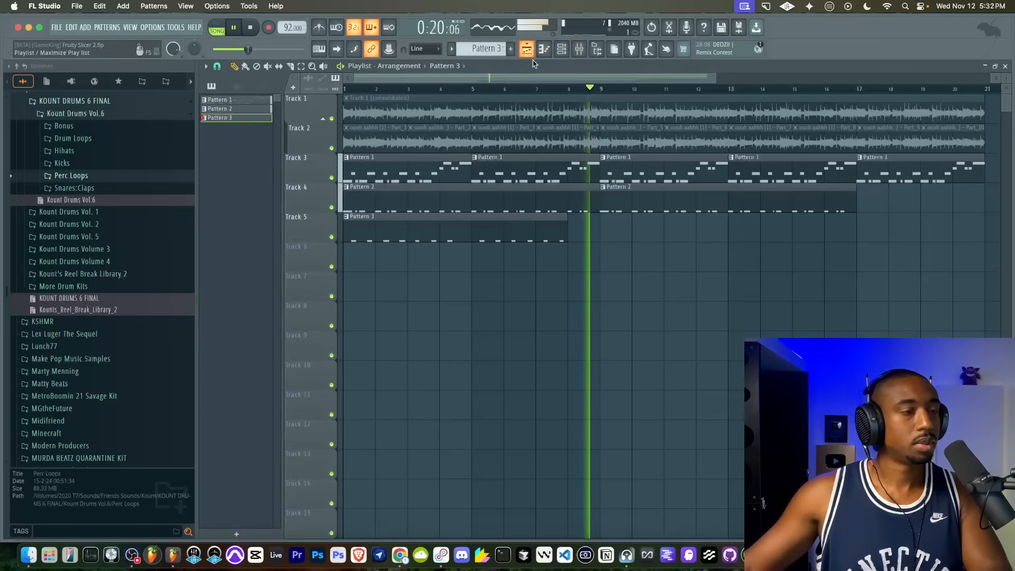
Copy the Pattern 3 clip on Track 5 to bar 9 in the playlist.
super+click(563, 218)
drag(534, 218, 785, 223)
key(super+v)
super+click(514, 308)
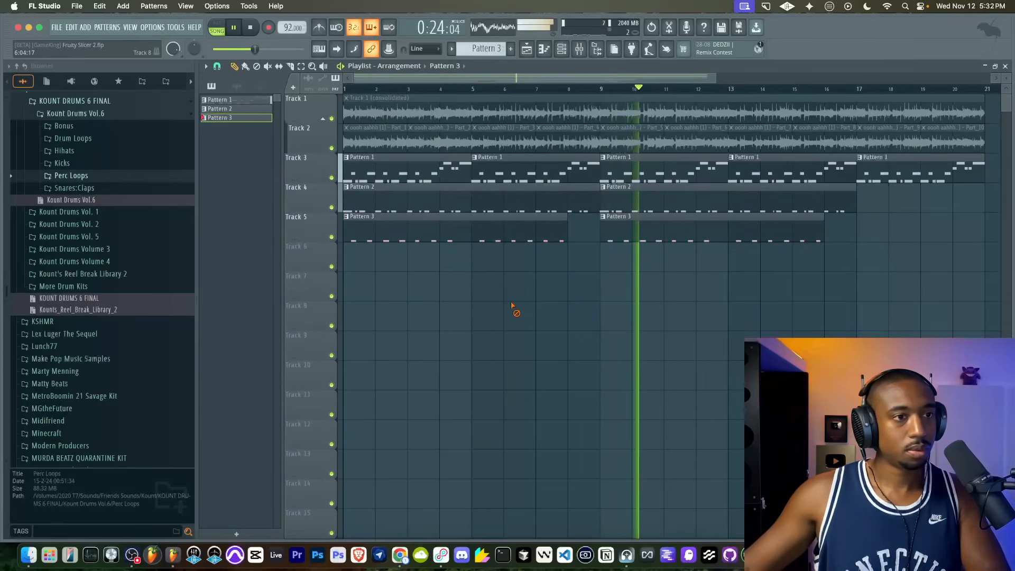
Nudge the third Boomer Kick note of bar 3 in Pattern 2 slightly earlier and bring up the channel rack.
scroll(707, 253, down, 3)
scroll(708, 253, down, 1)
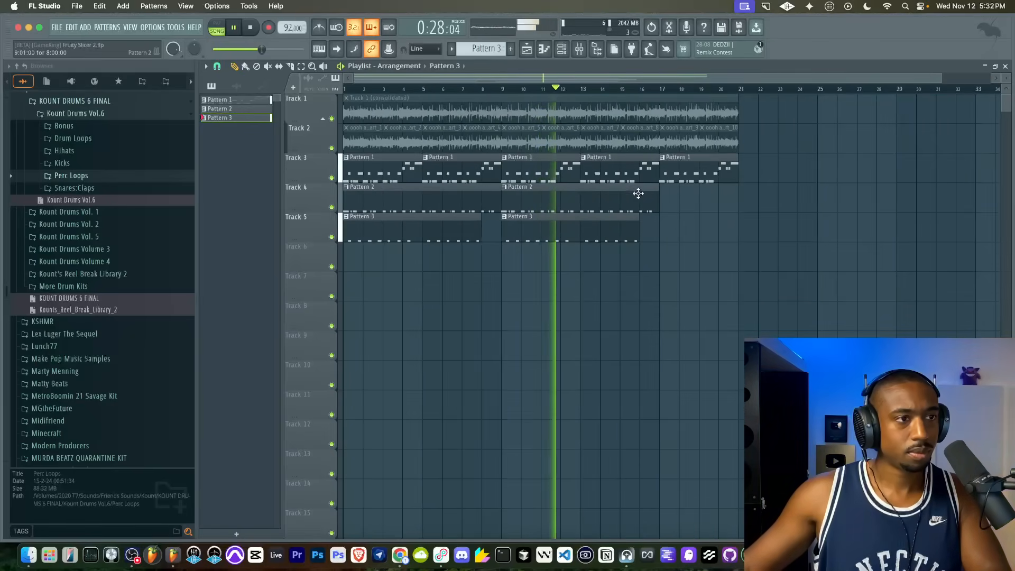
double_click(570, 197)
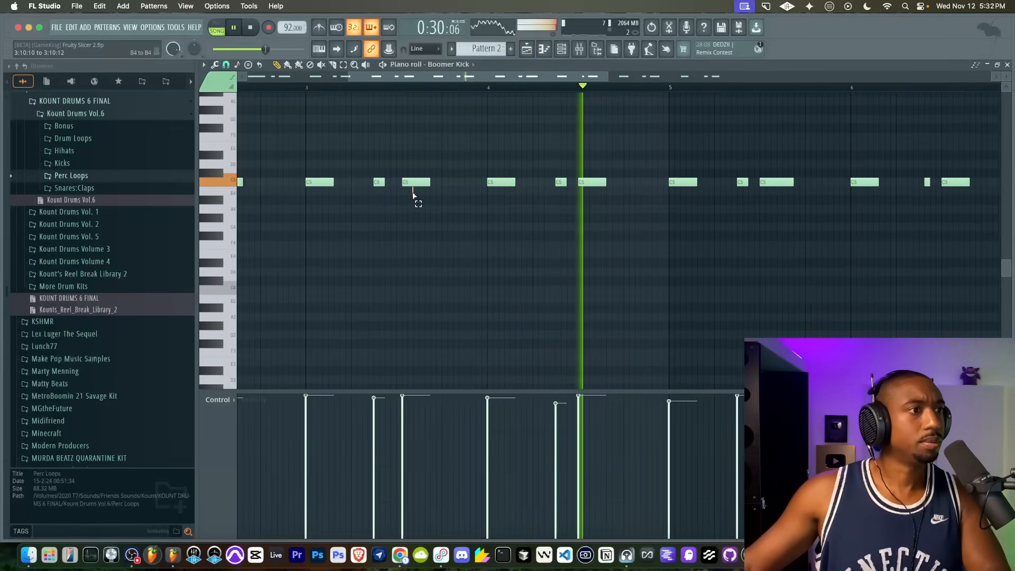
drag(413, 182, 406, 185)
scroll(434, 203, down, 2)
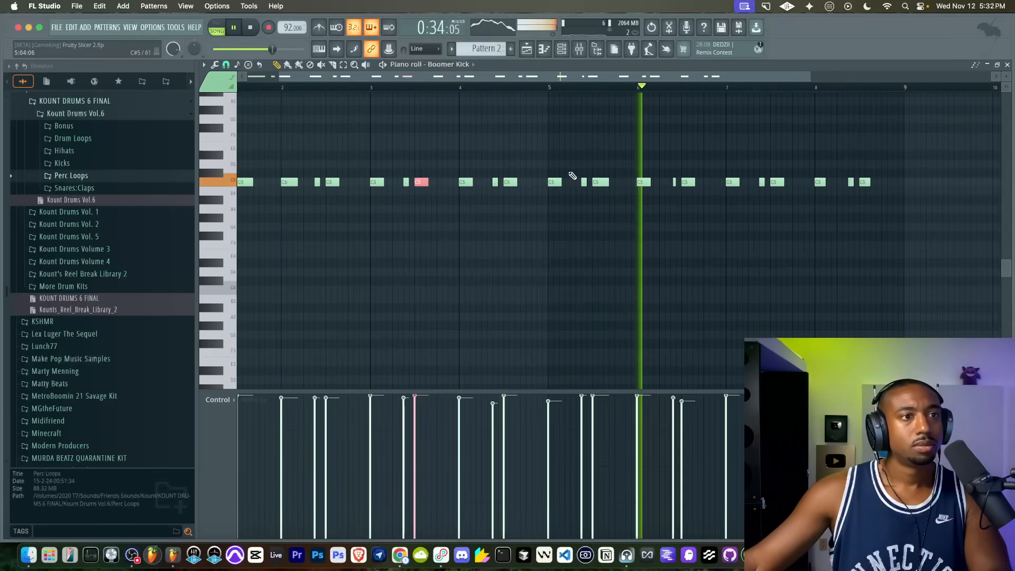
click(1007, 65)
click(564, 49)
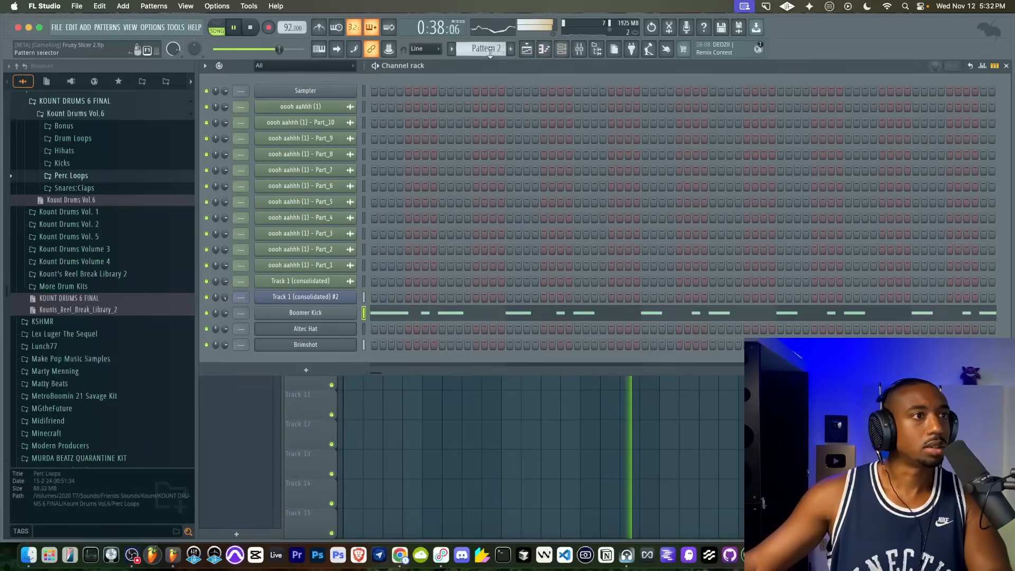
Switch to Pattern 3, clone the Track 1 (consolidated) #2 slicer channel and open the clone's Fruity Slicer 2 window.
scroll(489, 48, down, 1)
click(345, 296)
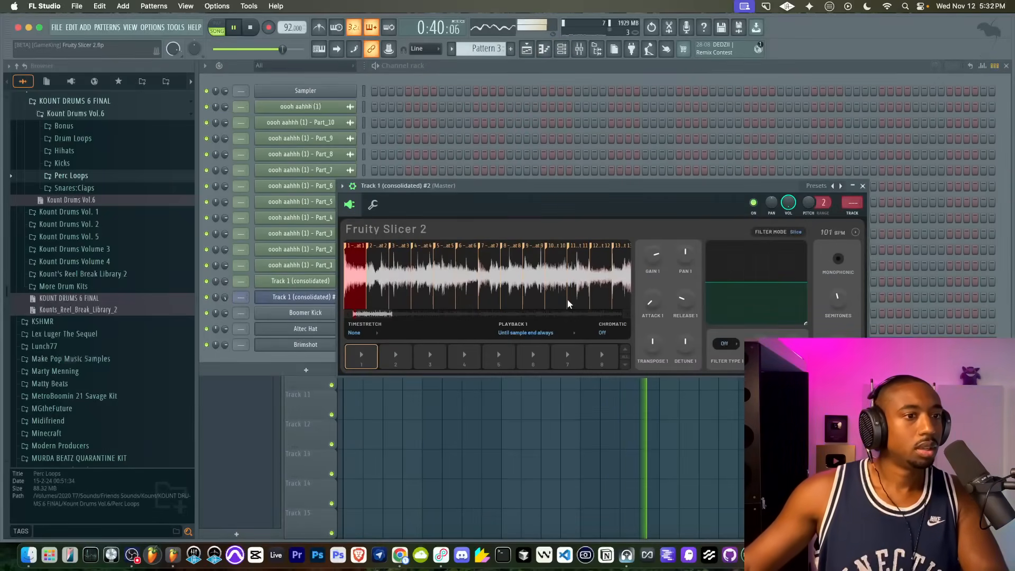
click(862, 186)
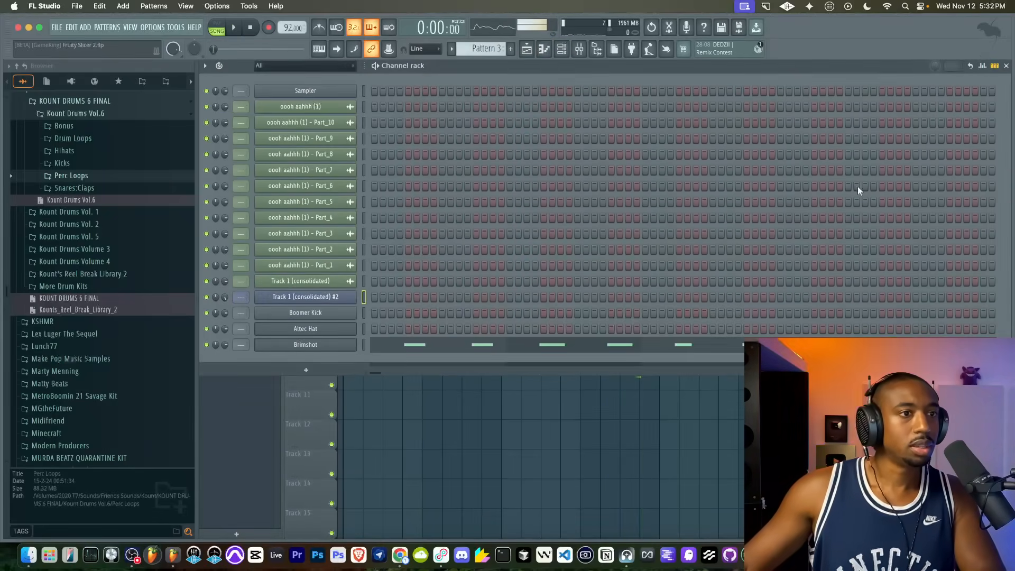
right_click(306, 297)
click(372, 419)
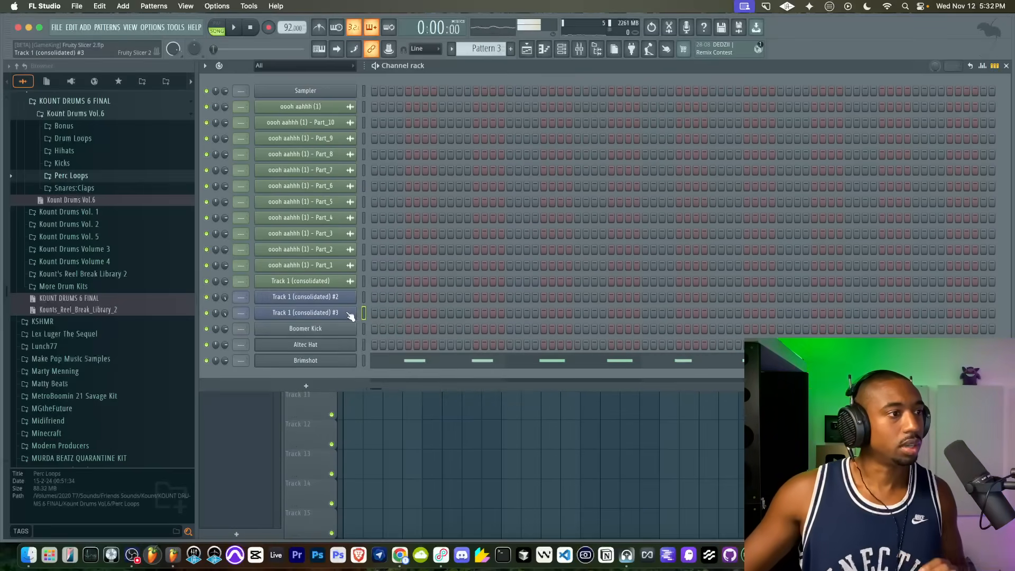
click(346, 314)
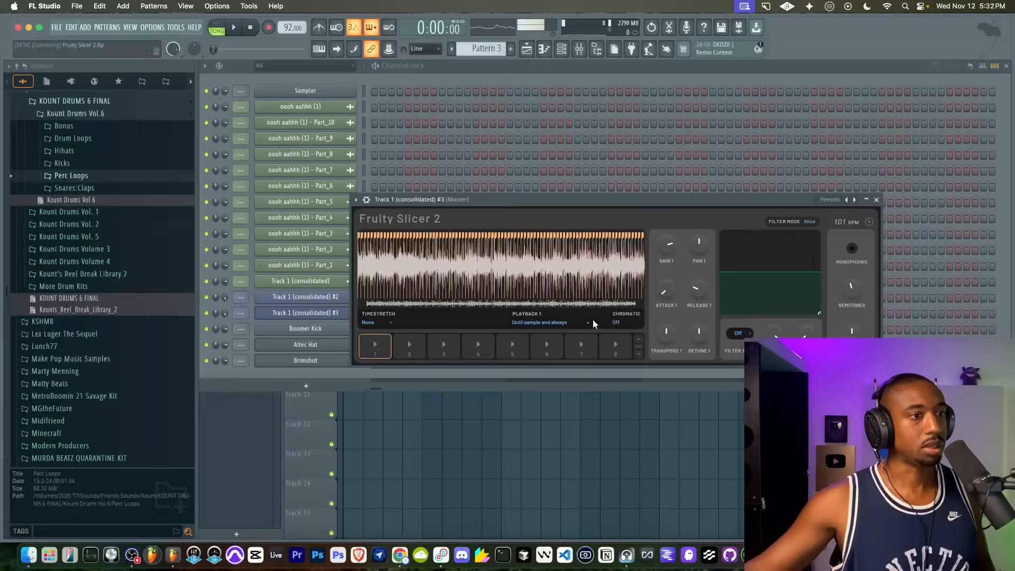
Review the available playback options for slice 1 in the cloned Fruity Slicer 2.
click(547, 323)
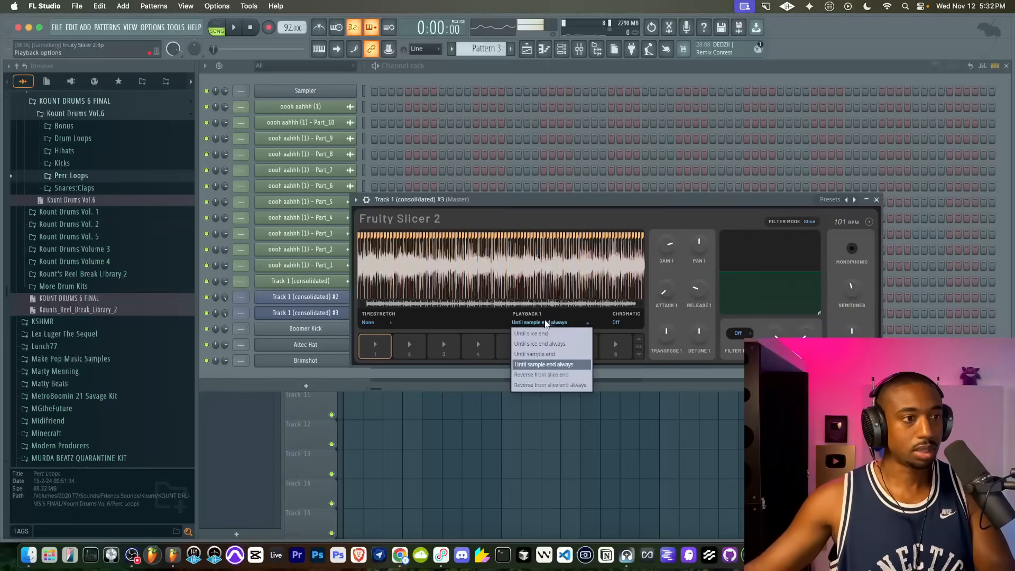
click(507, 319)
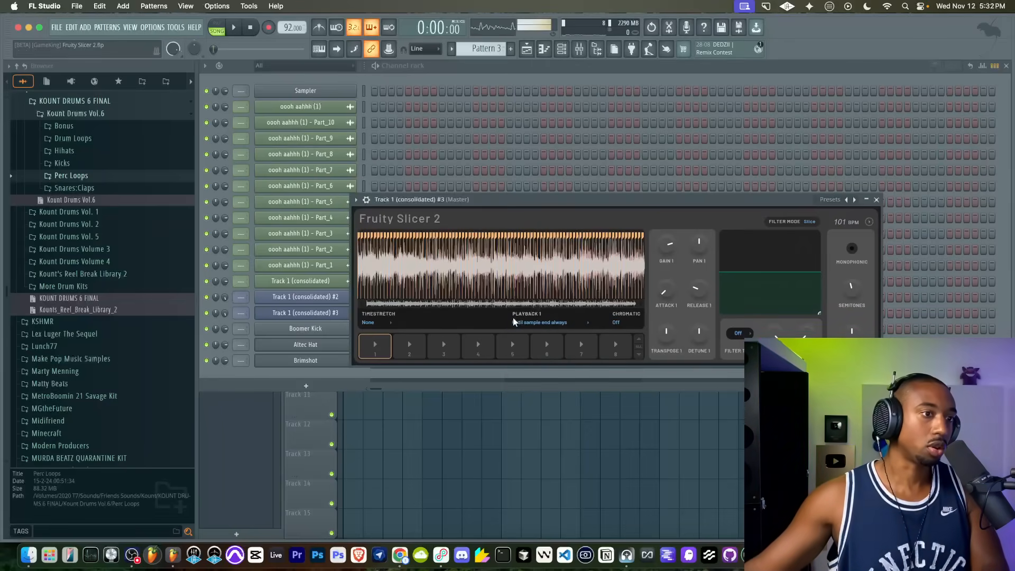
click(548, 323)
click(512, 321)
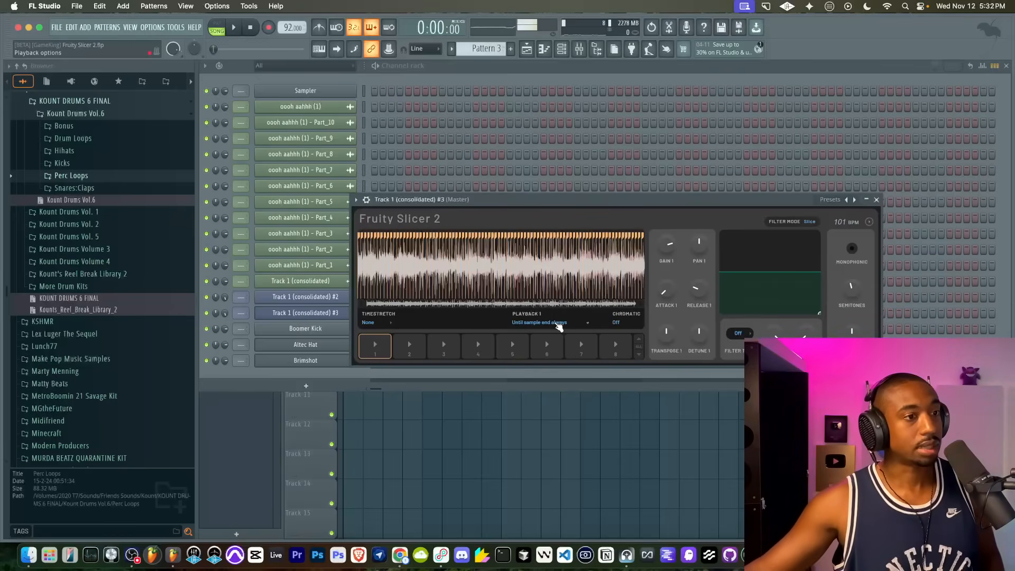
click(554, 323)
click(502, 317)
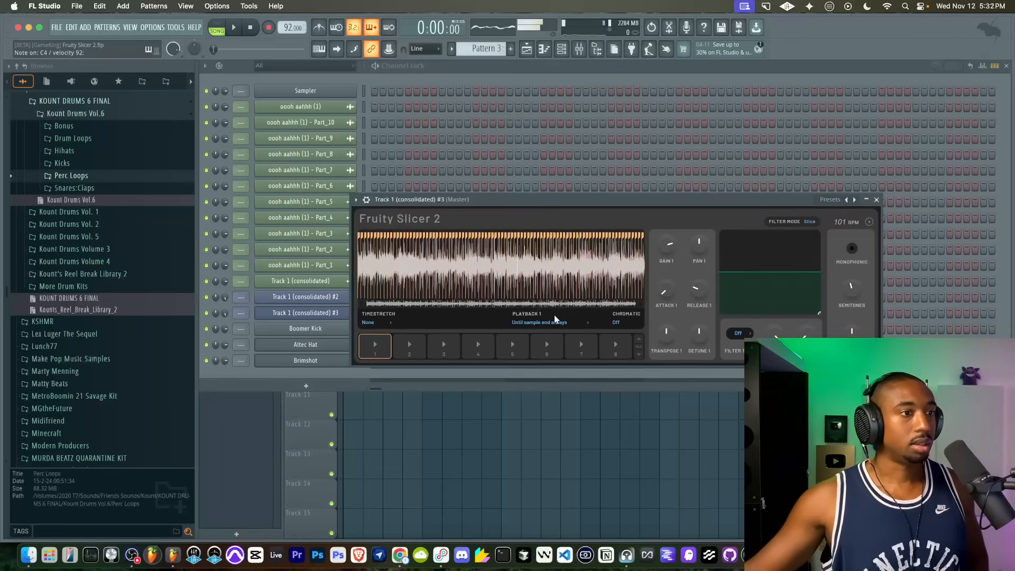
click(589, 323)
click(589, 325)
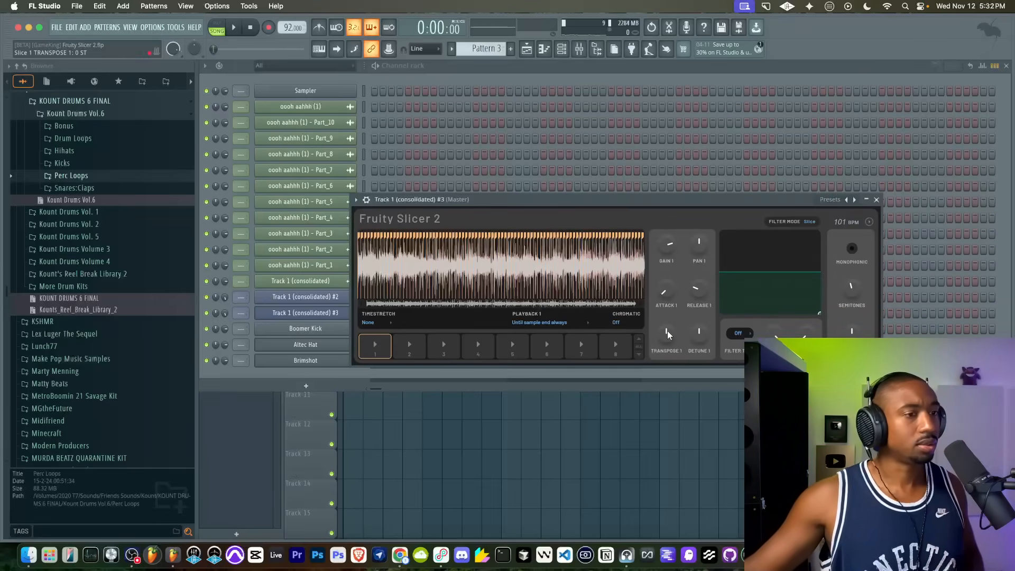
Try out the transpose control of slice 1 and turn on monophonic mode in Fruity Slicer 2.
drag(667, 331, 667, 292)
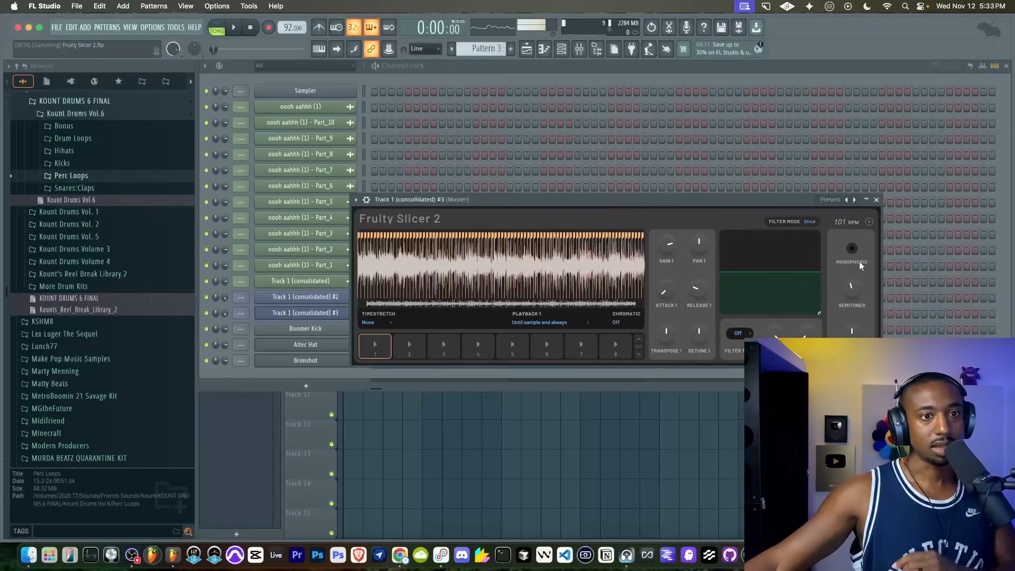
click(852, 249)
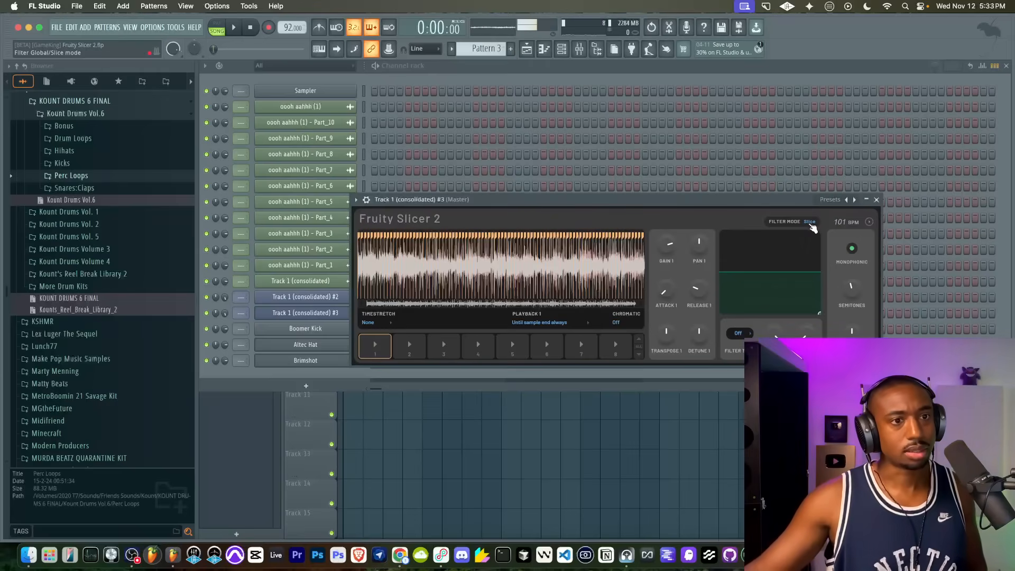
Try a global LP12 filter with adjusted cutoff in Fruity Slicer 2, and return the filter mode to Slice.
click(812, 223)
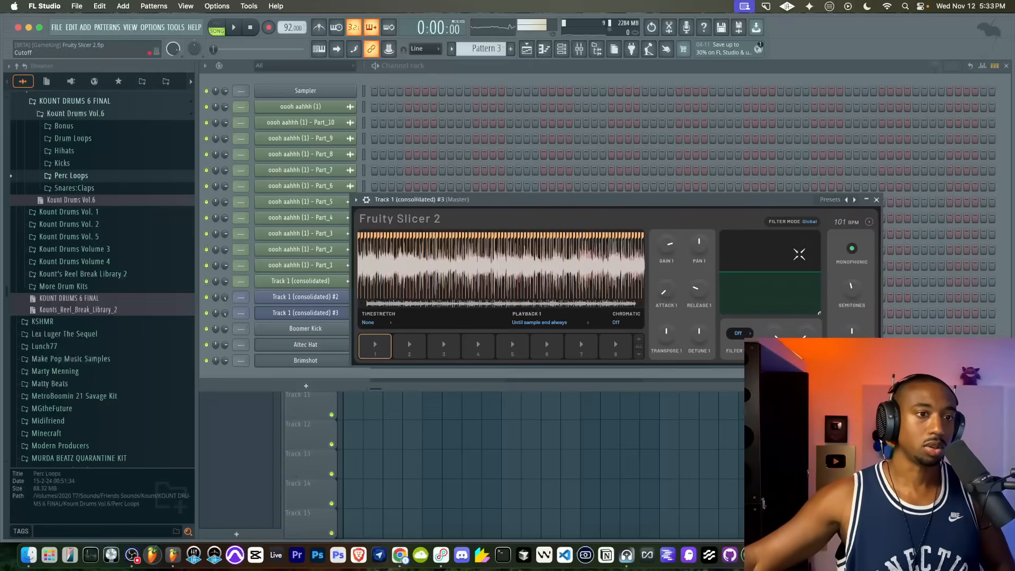
drag(774, 335, 774, 375)
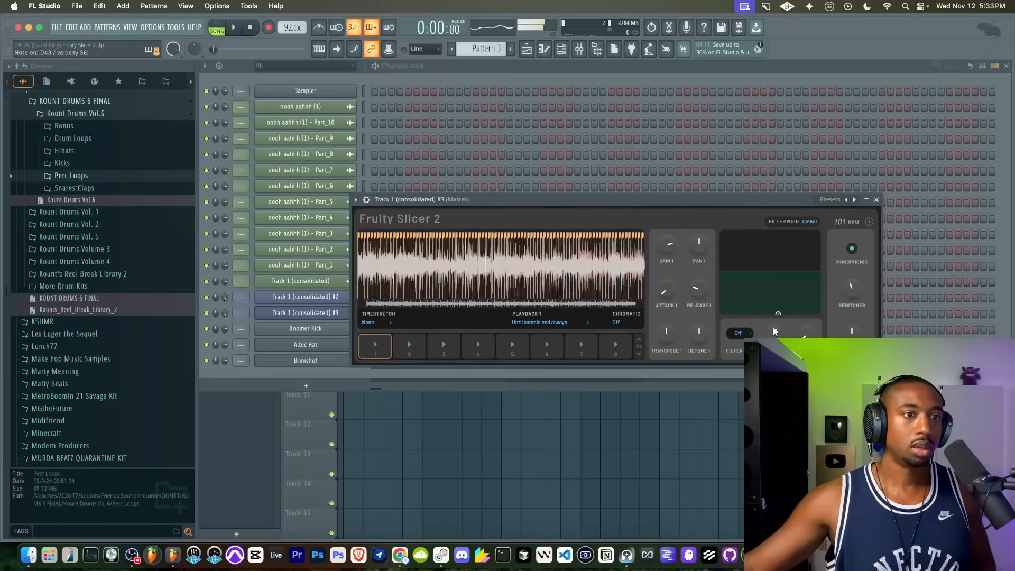
click(741, 334)
click(737, 357)
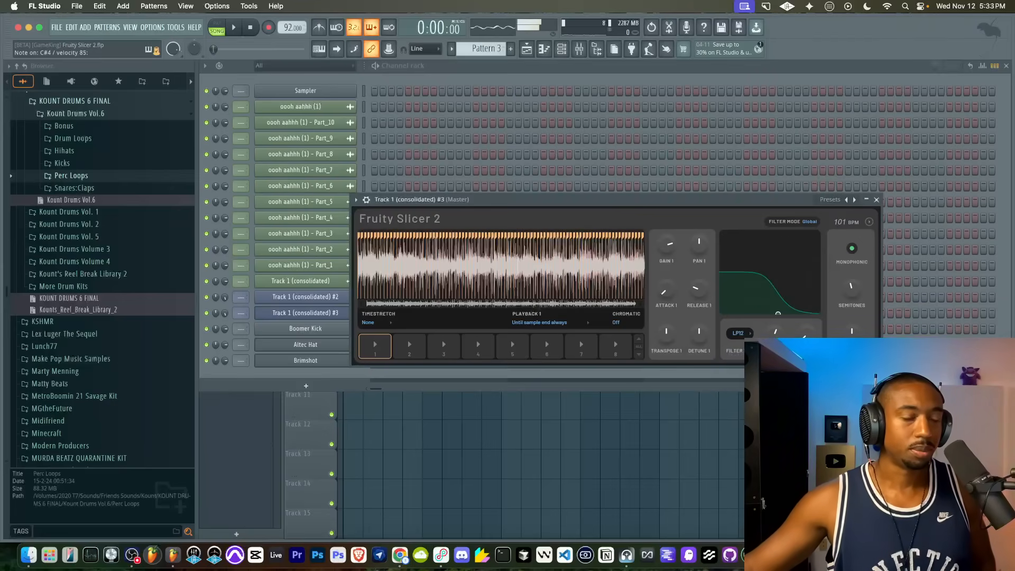
drag(775, 334, 775, 329)
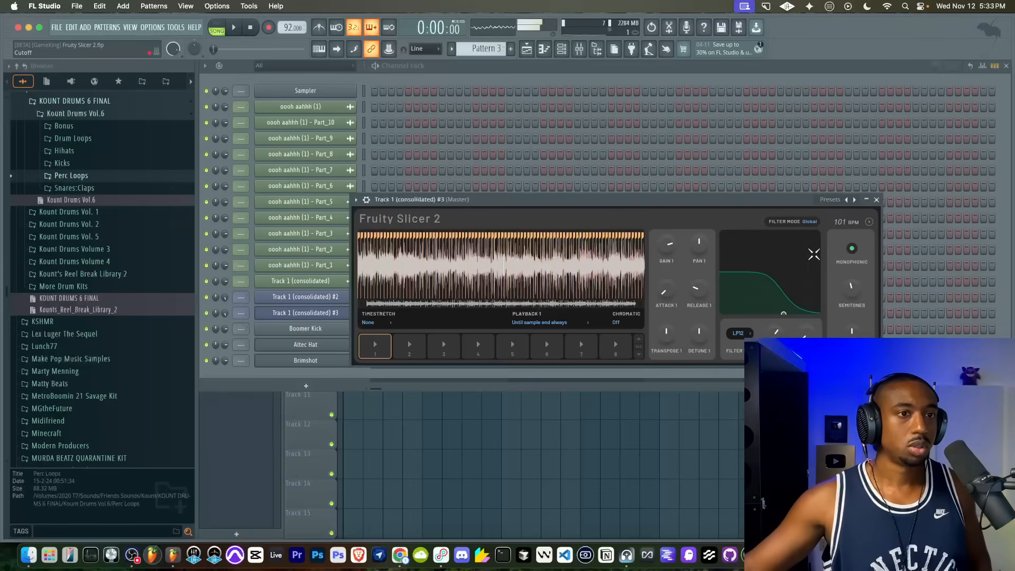
click(811, 222)
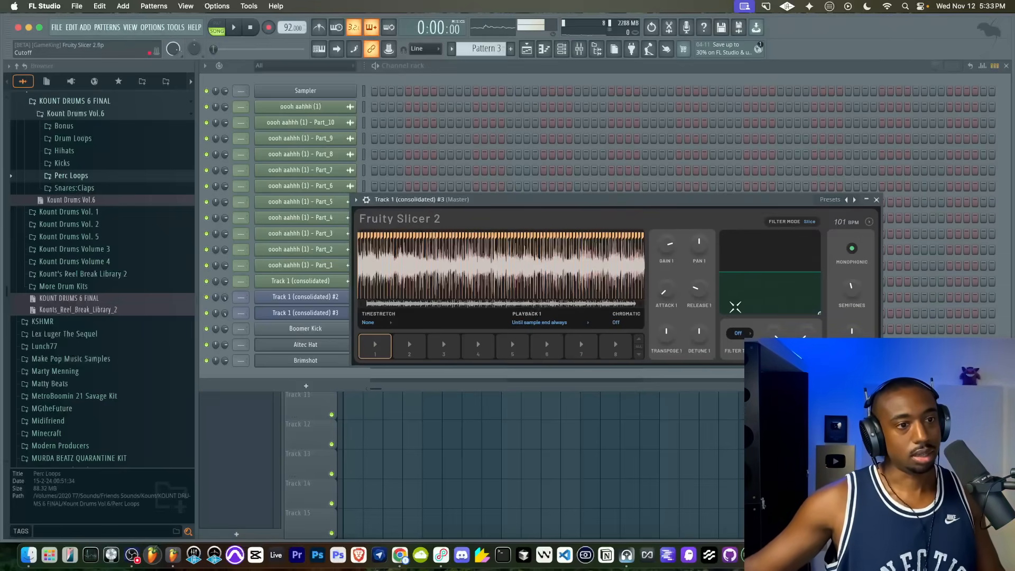
Review the piano roll dump and auto-slicing options of Fruity Slicer 2 and the attack control of slice 1.
click(870, 222)
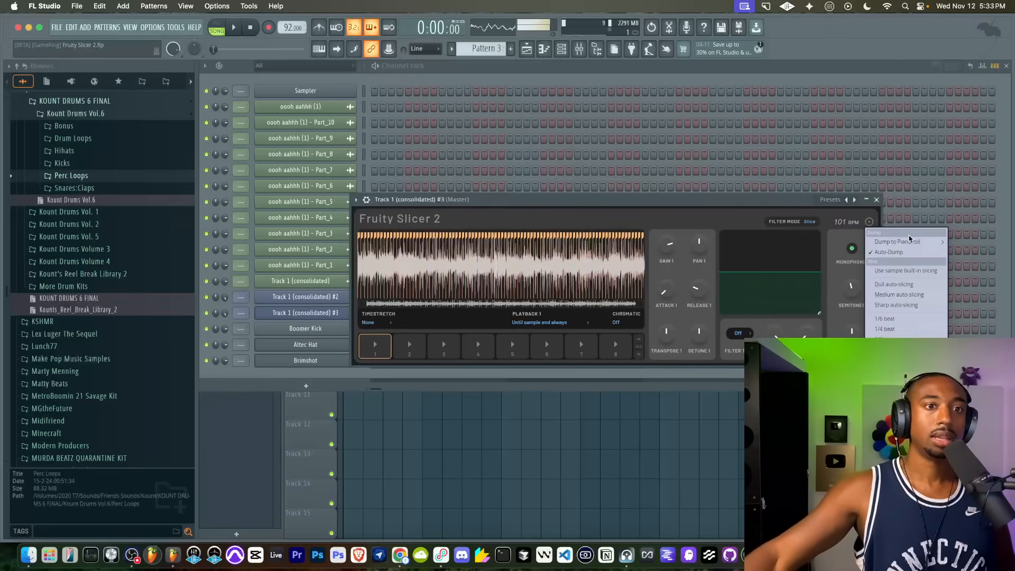
click(783, 206)
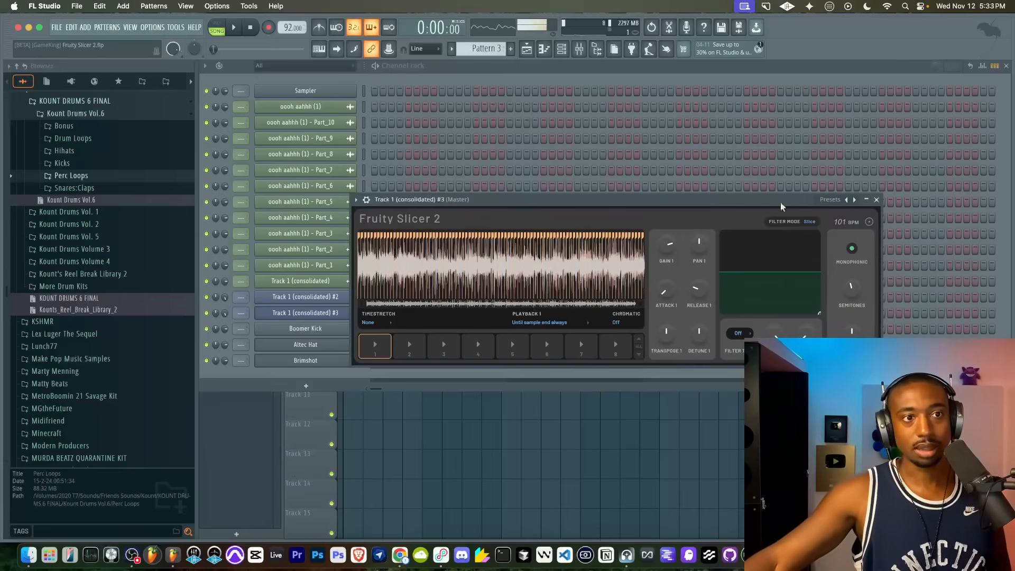
click(870, 222)
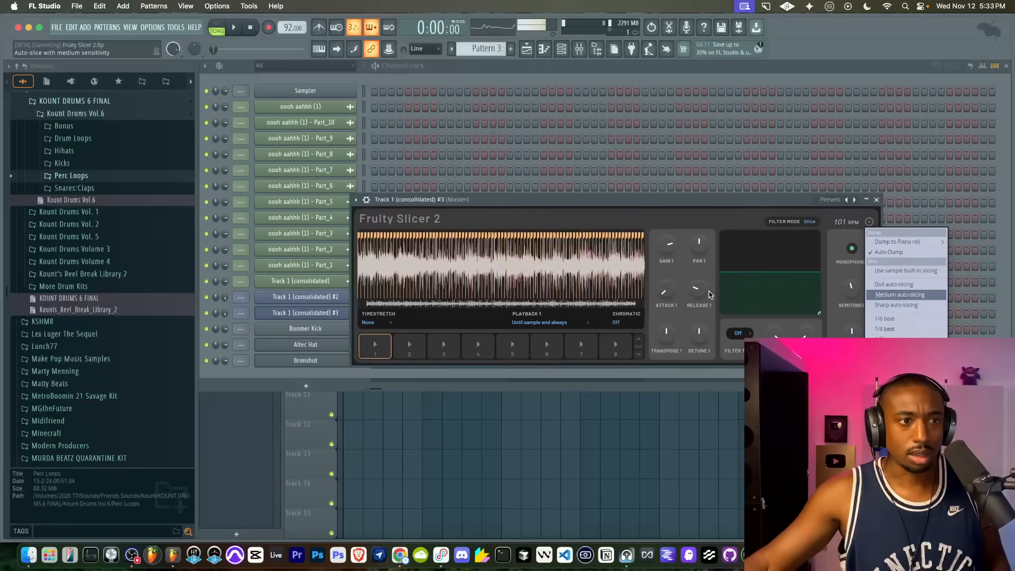
click(682, 289)
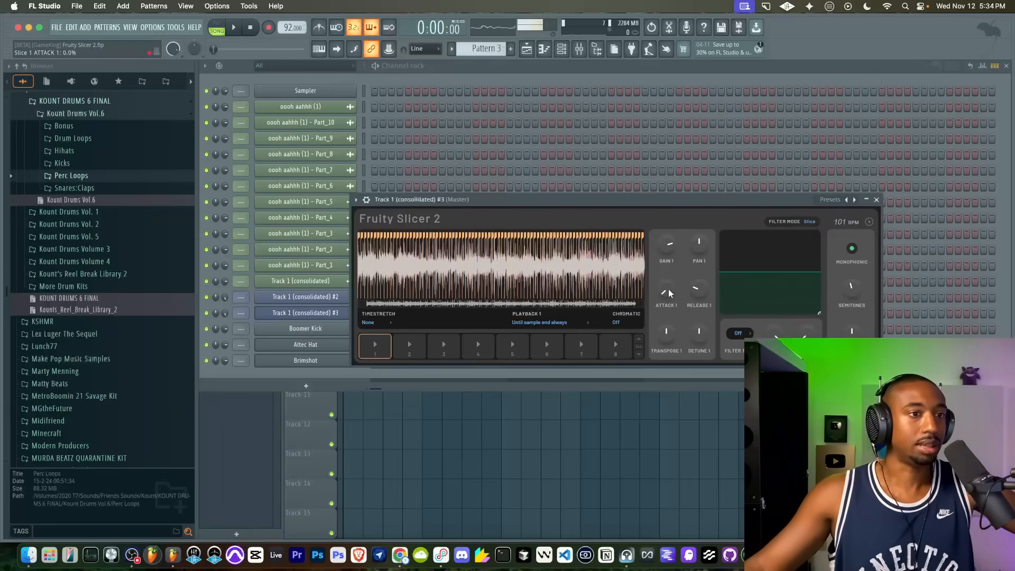
mouse_move(668, 288)
mouse_down()
mouse_move(667, 267)
mouse_move(668, 289)
mouse_up()
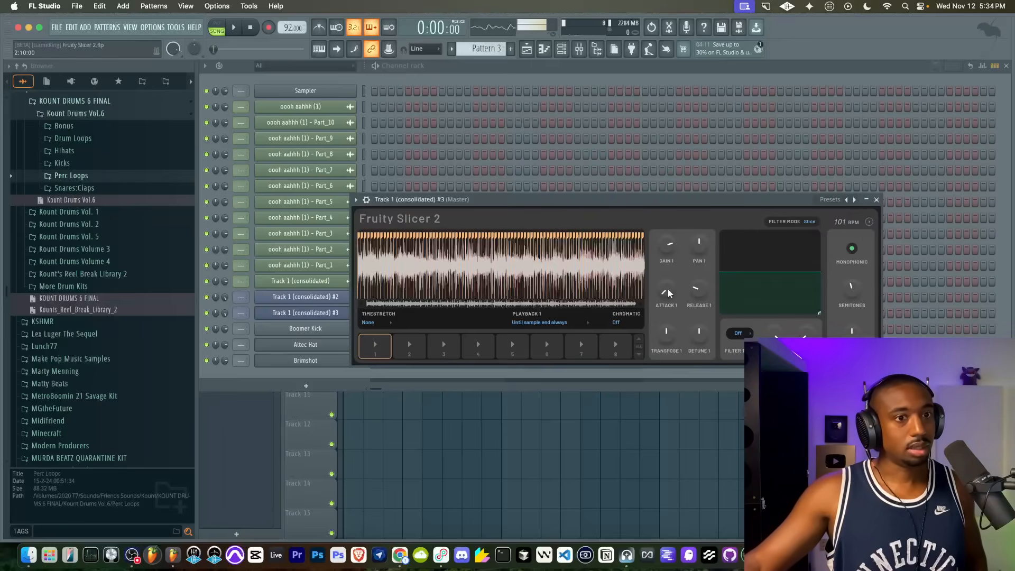
Add an original Fruity Slicer channel to the channel rack and bring up its window for comparison.
click(306, 386)
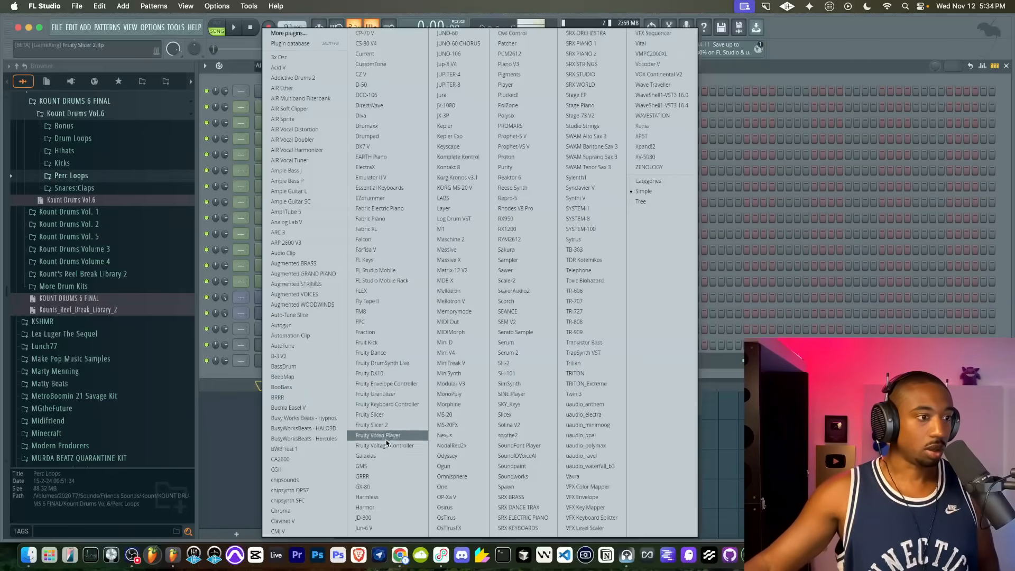
click(389, 424)
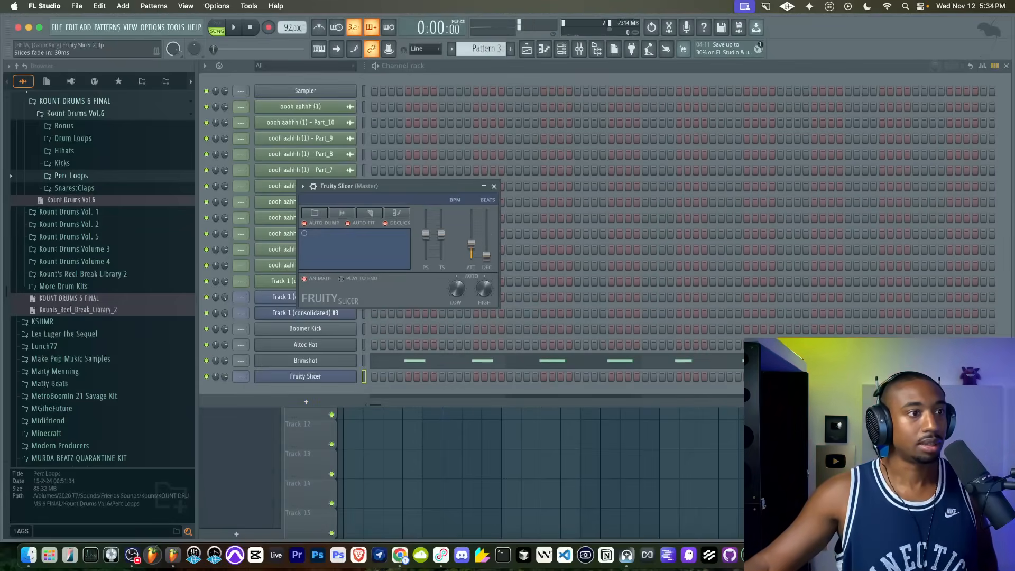
click(493, 186)
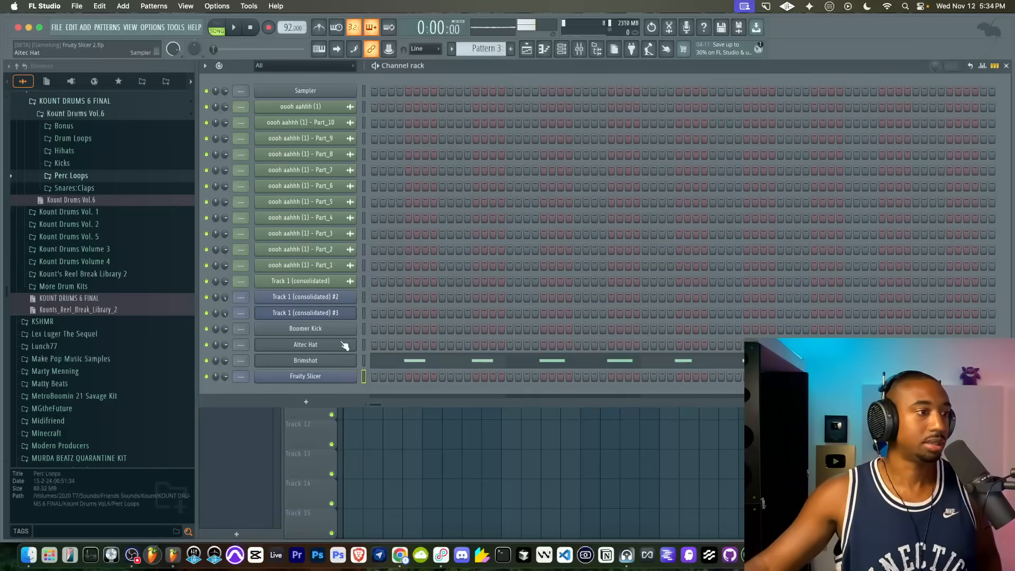
click(341, 378)
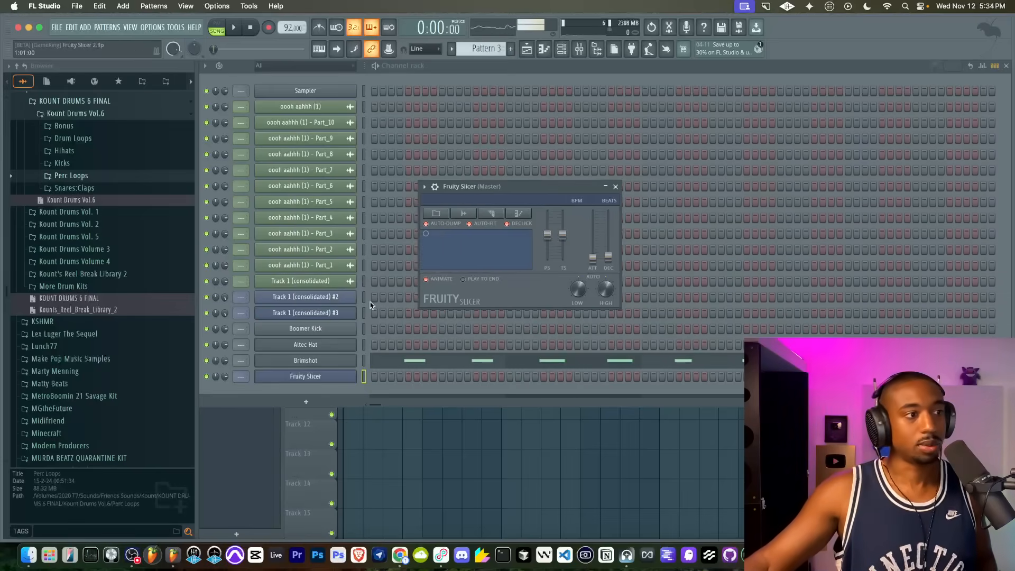
Reopen the Track 1 (consolidated) #3 slicer and review its timestretch and playback options.
click(349, 317)
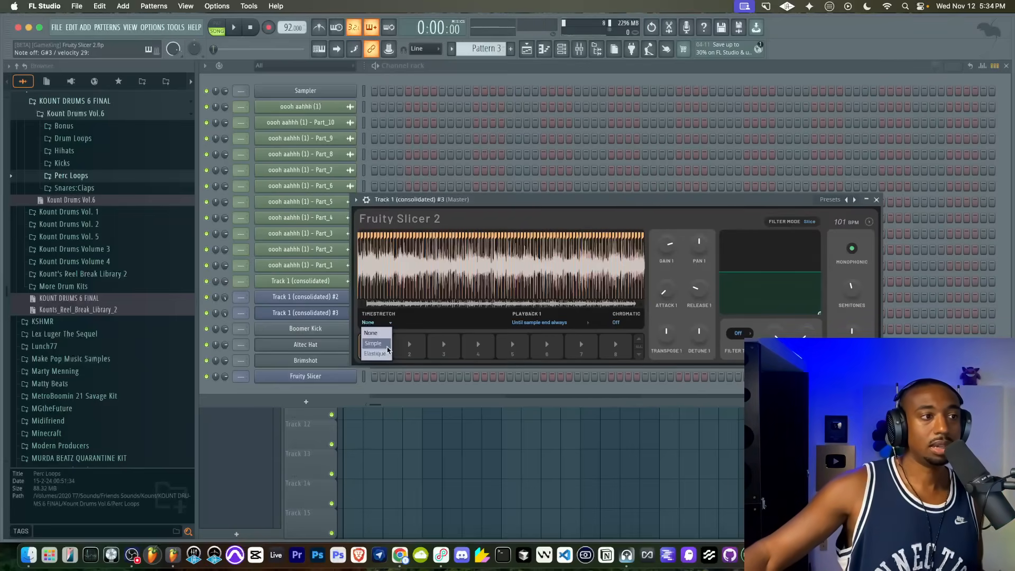
click(423, 325)
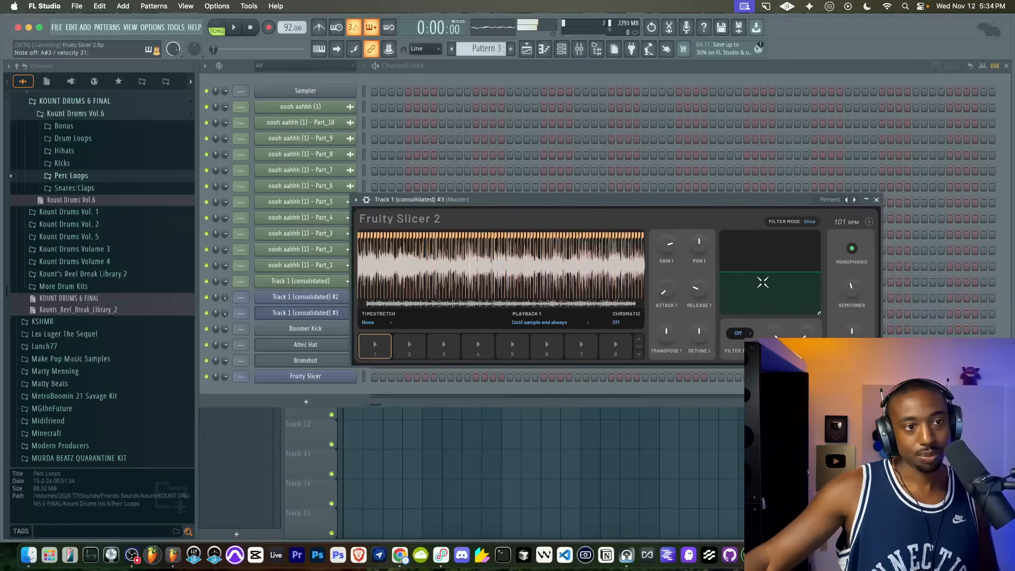
click(538, 323)
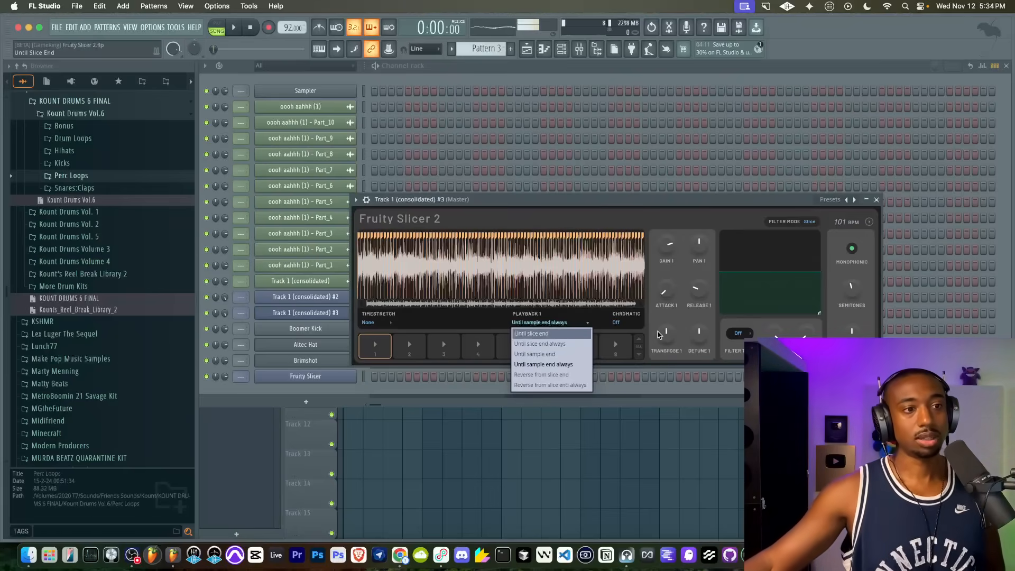
click(664, 289)
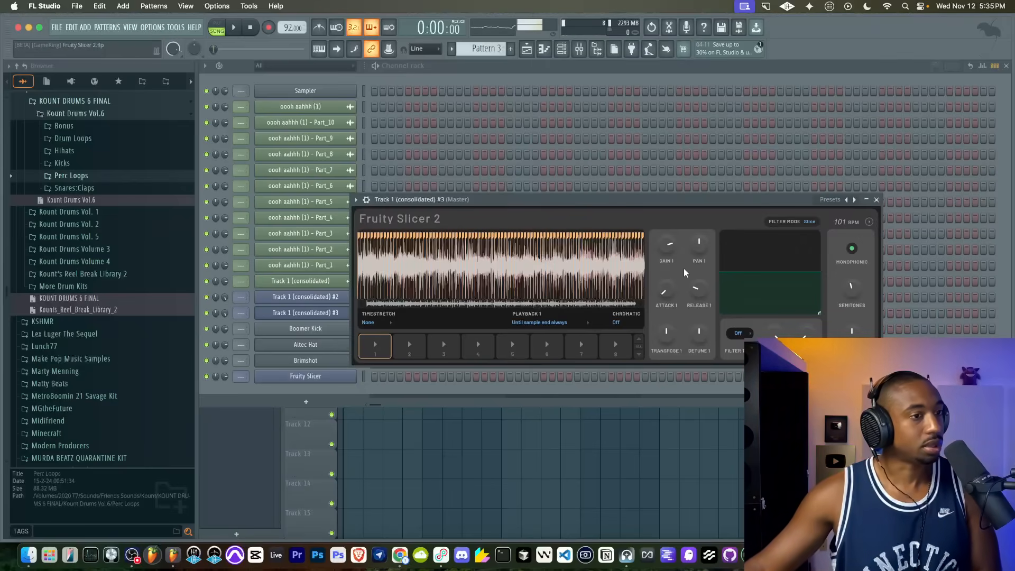
Record slices from the Track 1 (consolidated) #3 channel into Pattern 4 over the playing arrangement, and restart playback.
click(877, 200)
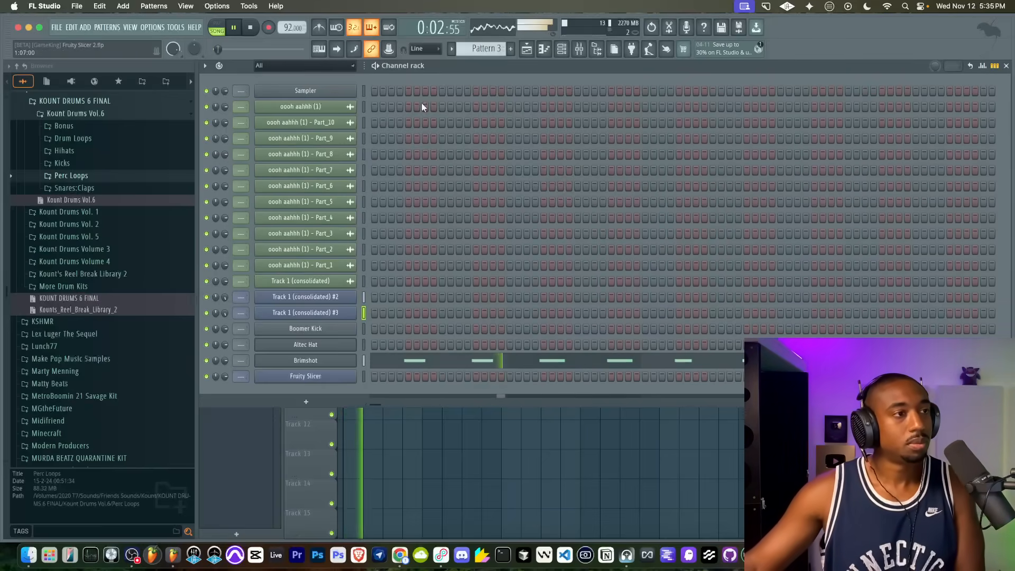
scroll(487, 50, down, 1)
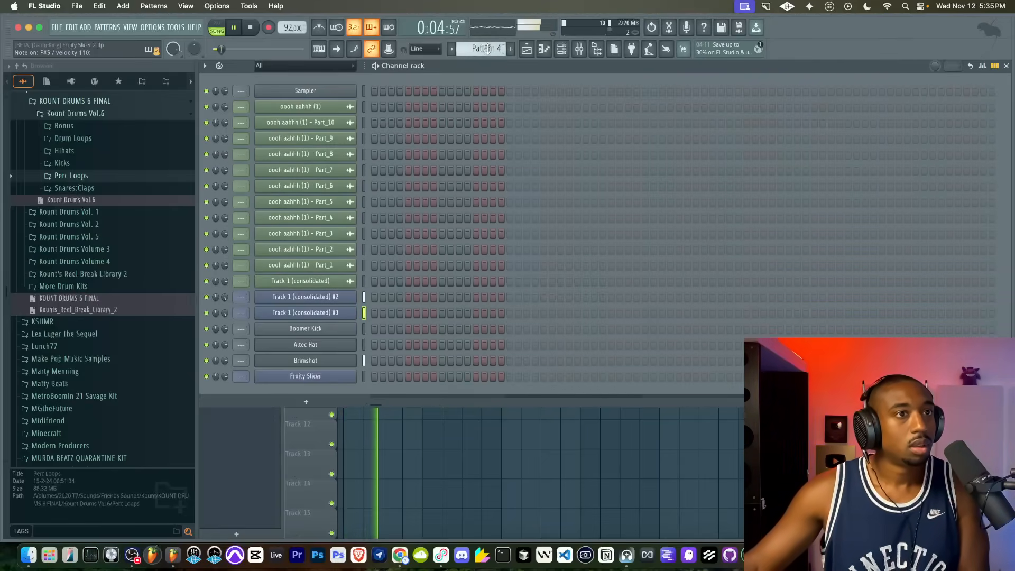
click(270, 30)
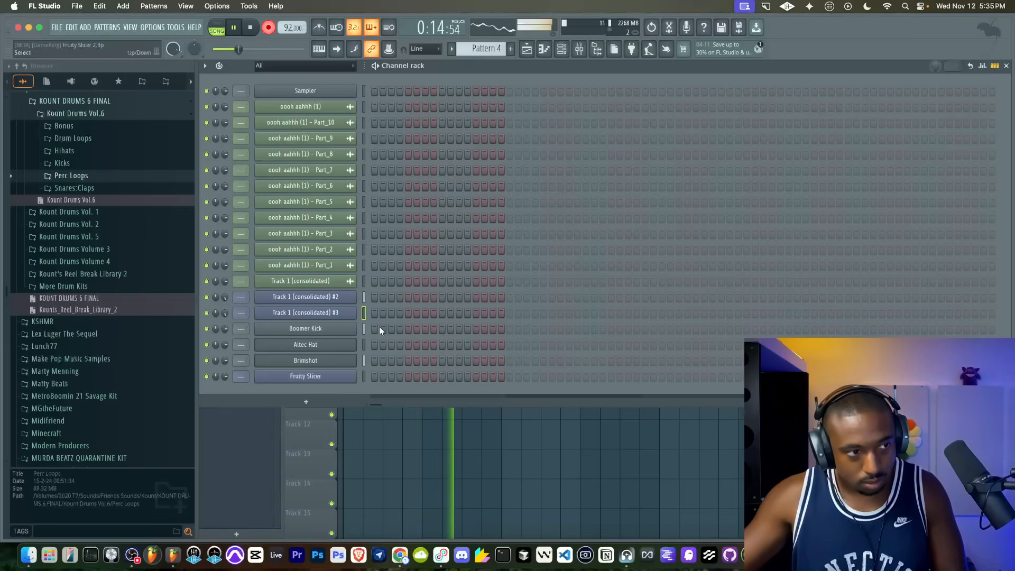
key(F6)
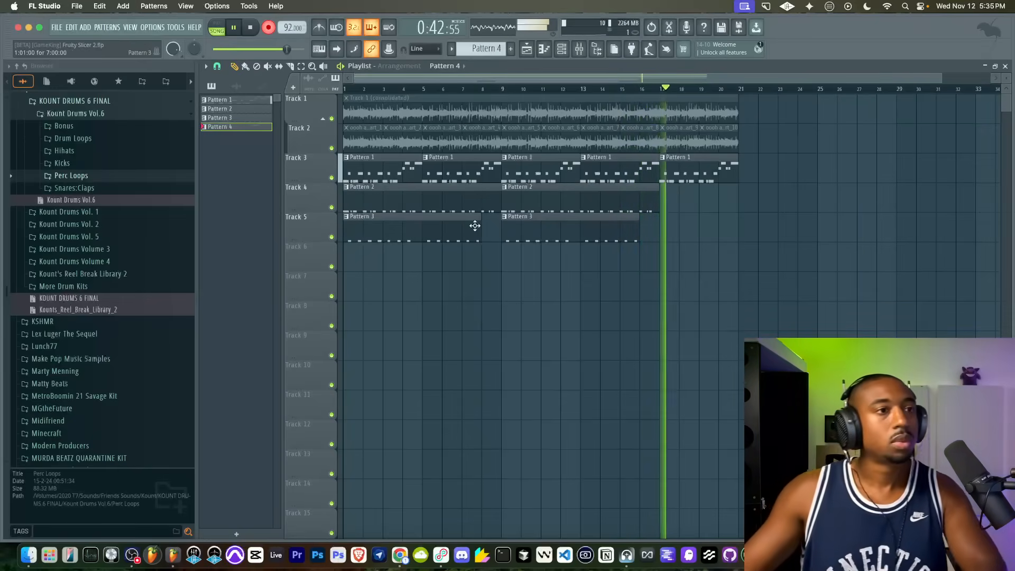
key(space)
key(space)
Bring up the channel rack and route the Track 1 (consolidated) #3 channel to mixer track 1.
click(561, 49)
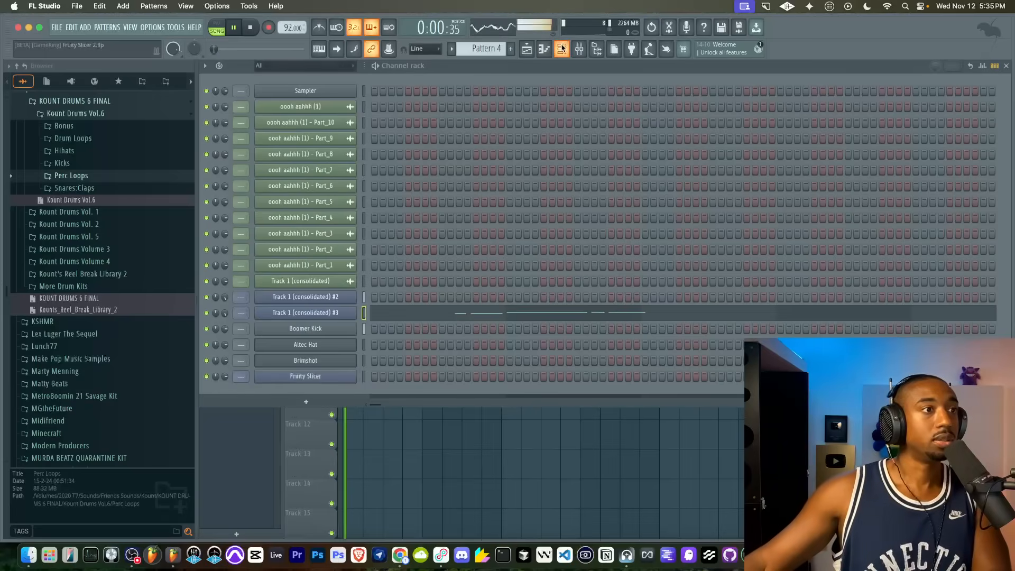
key(super+l)
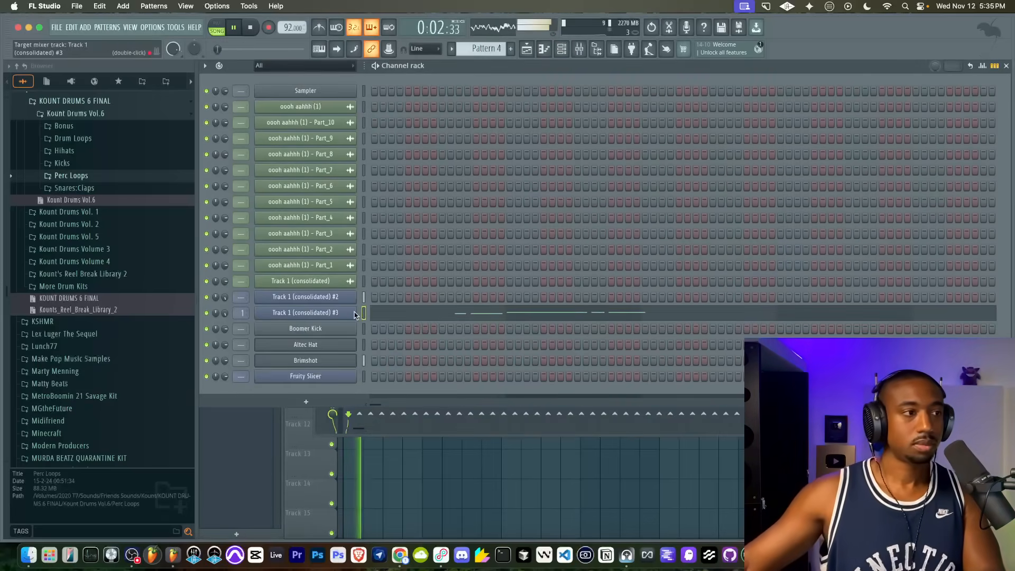
Load Fruity Stereo Shaper into the first effect slot of mixer track 1.
click(579, 49)
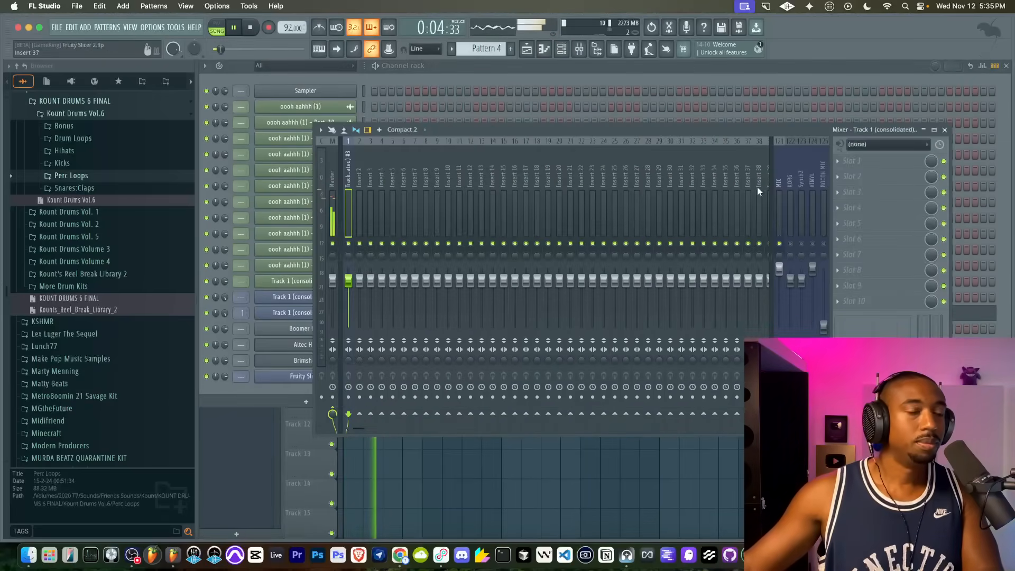
click(854, 161)
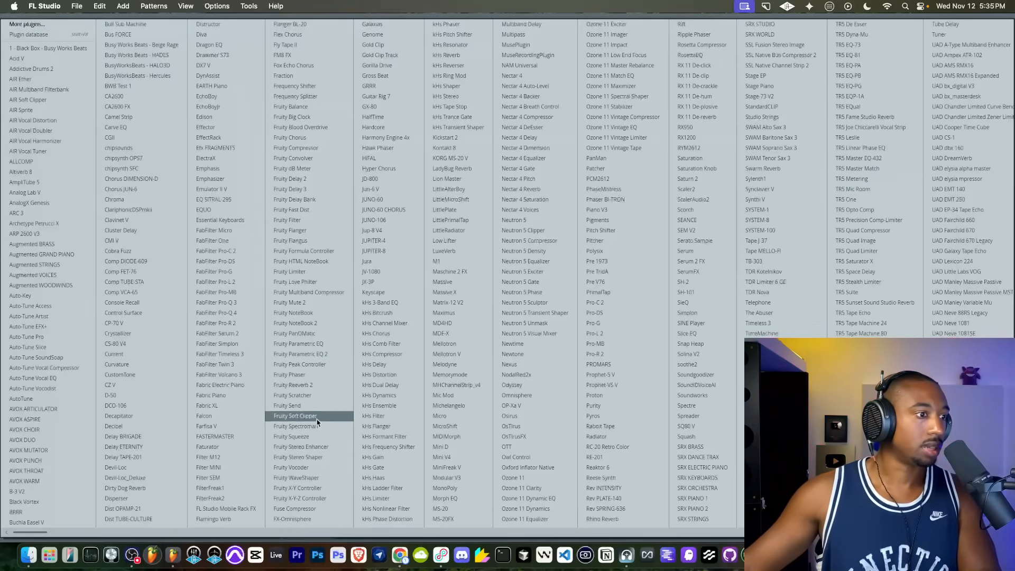
click(312, 457)
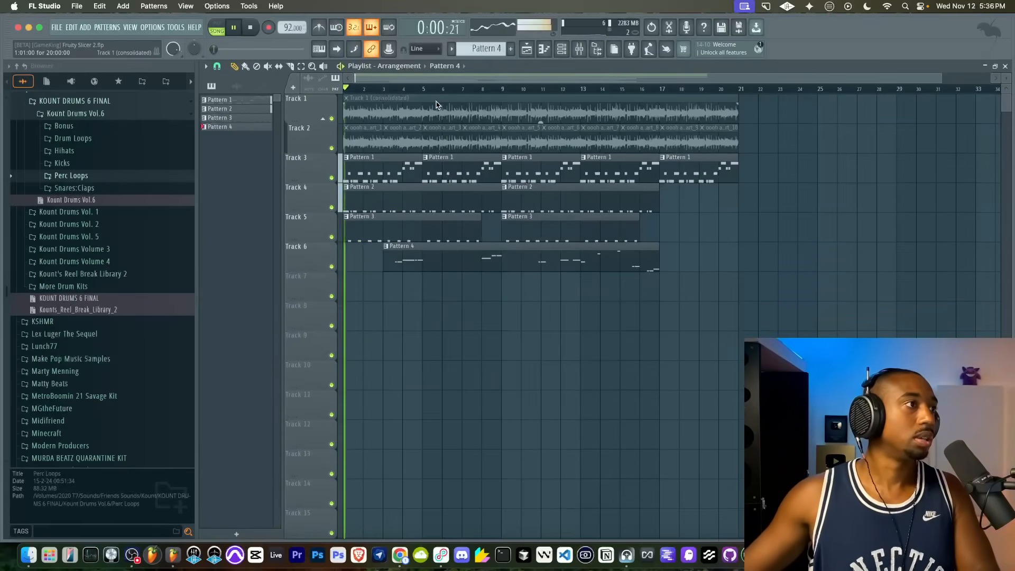
Reopen the Track 1 (consolidated) #3 slicer, review its slicing and piano roll dump options, and close it.
click(563, 50)
click(327, 311)
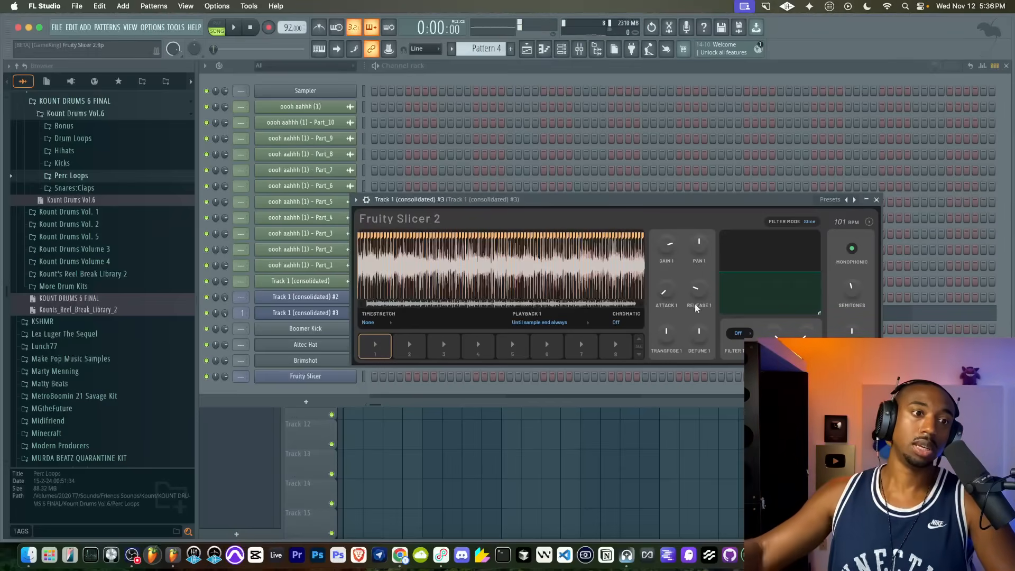
click(869, 222)
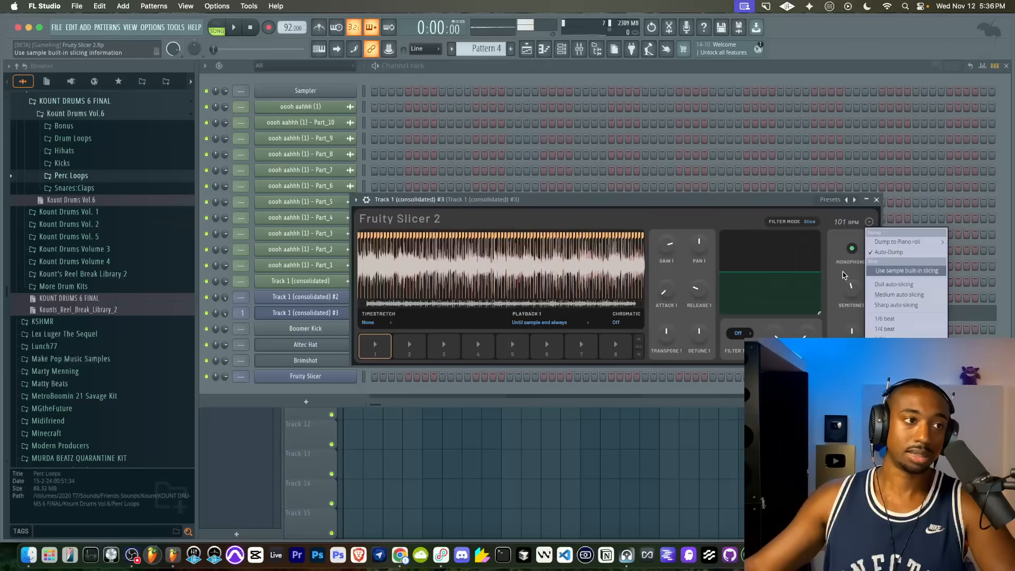
click(668, 196)
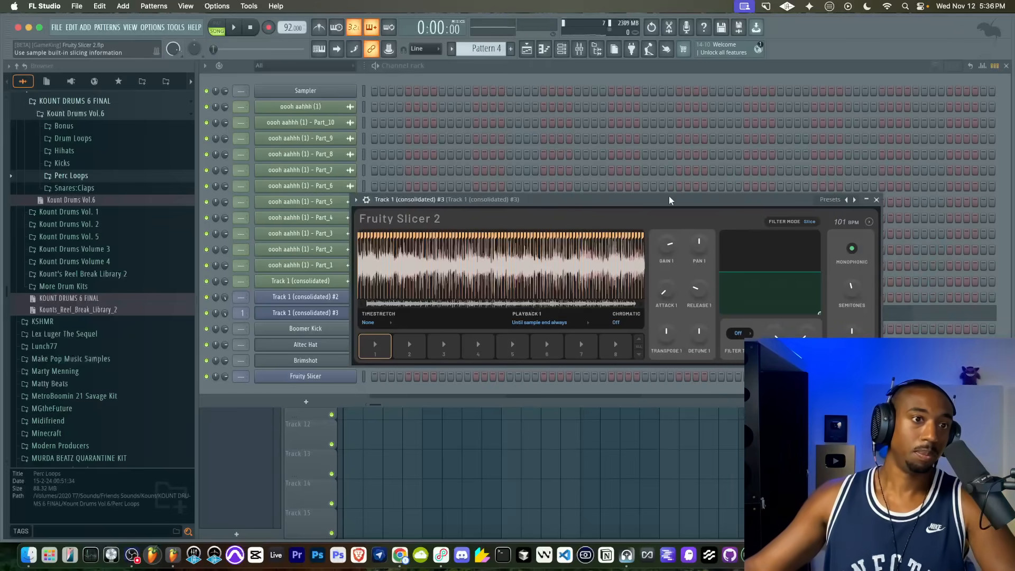
click(869, 222)
click(795, 198)
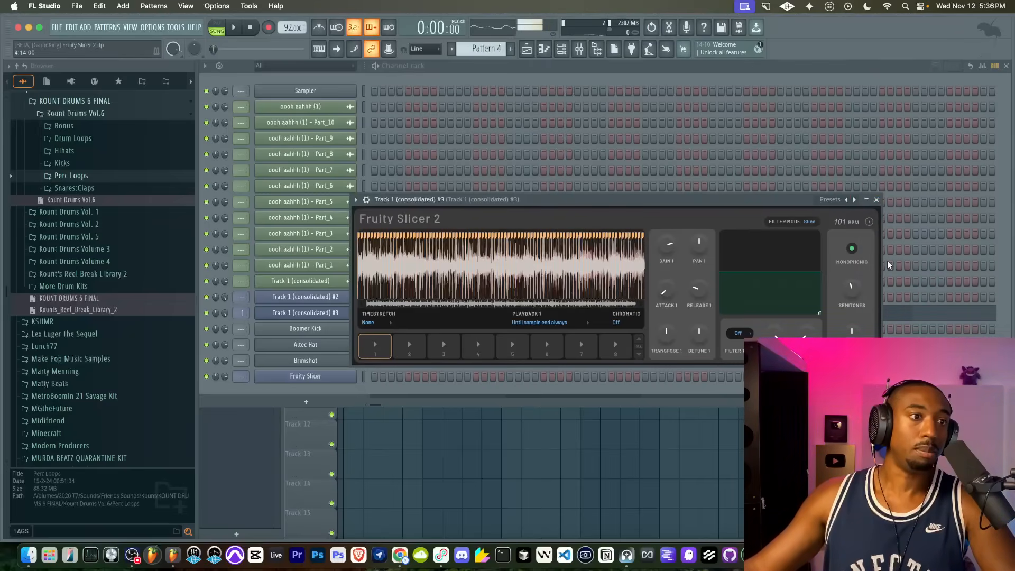
click(877, 200)
Play the arrangement while checking the playlist, the channel rack and the effects on mixer track 1.
key(space)
key(F5)
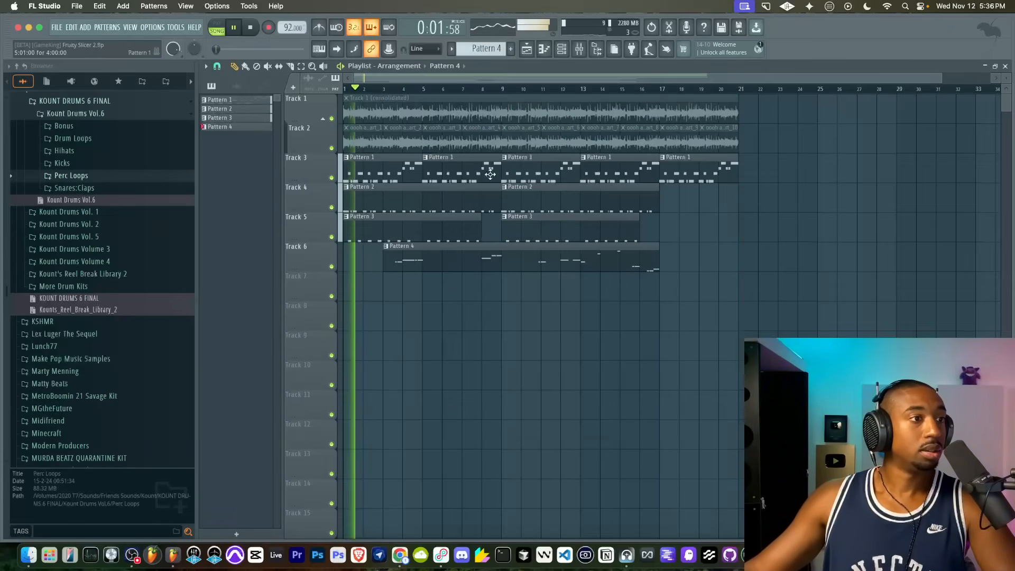
click(562, 49)
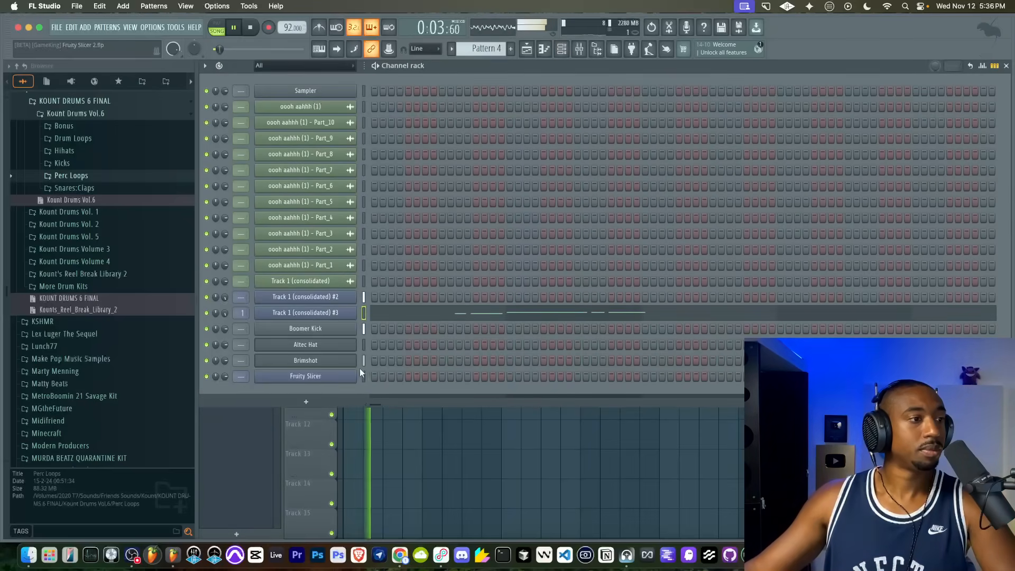
key(F9)
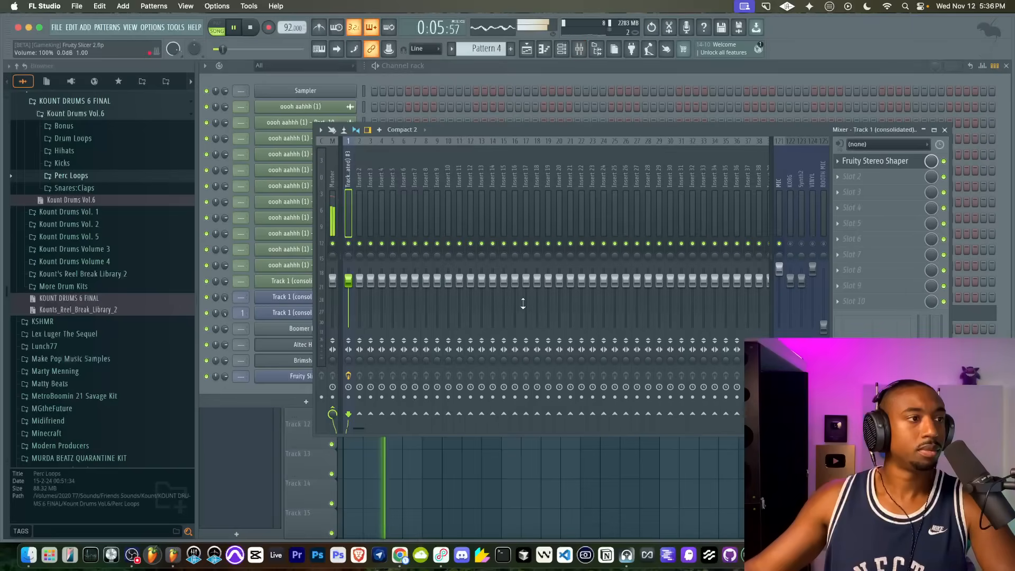
click(473, 480)
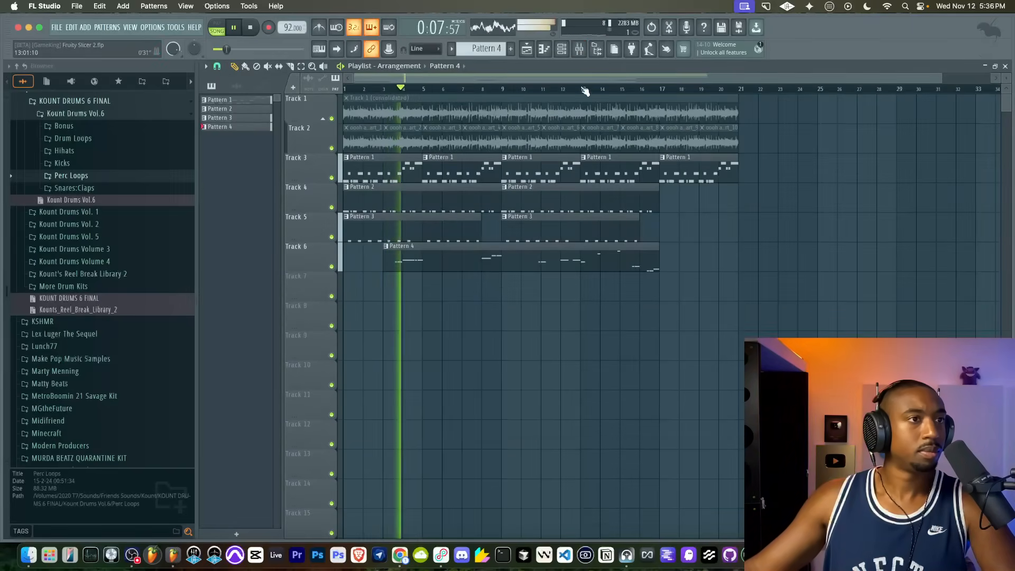
Load Fruity Parametric EQ 2 after the Stereo Shaper on mixer track 1 and cut the low frequencies with band 1.
click(579, 49)
click(875, 160)
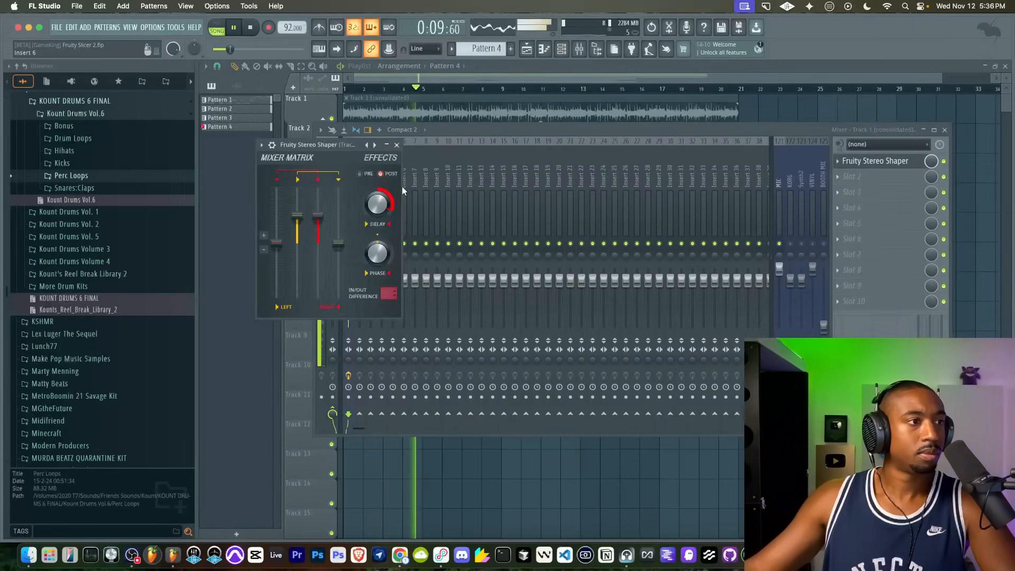
click(851, 177)
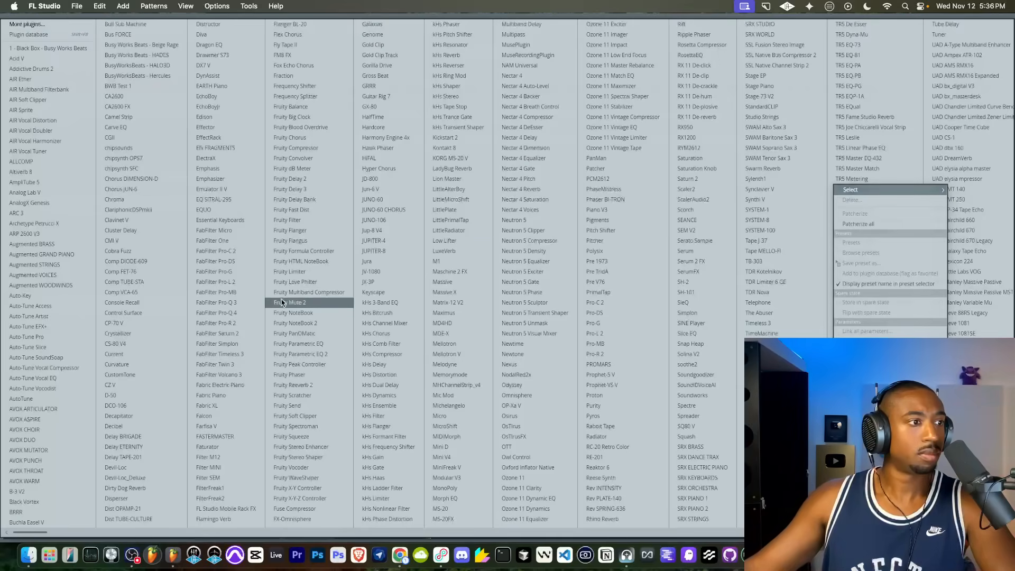
click(304, 355)
drag(293, 248, 337, 310)
click(637, 158)
click(945, 130)
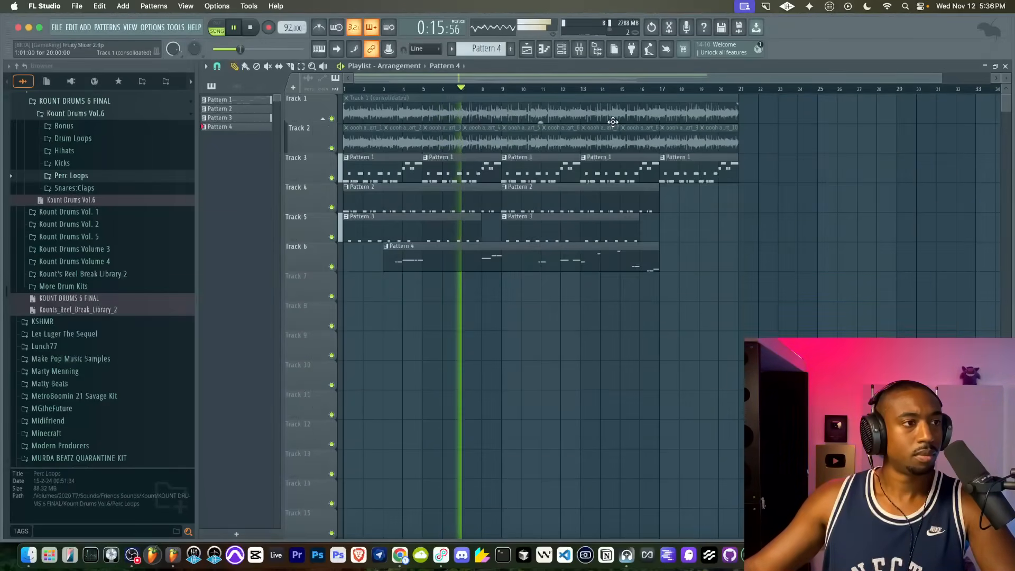
click(561, 49)
click(510, 49)
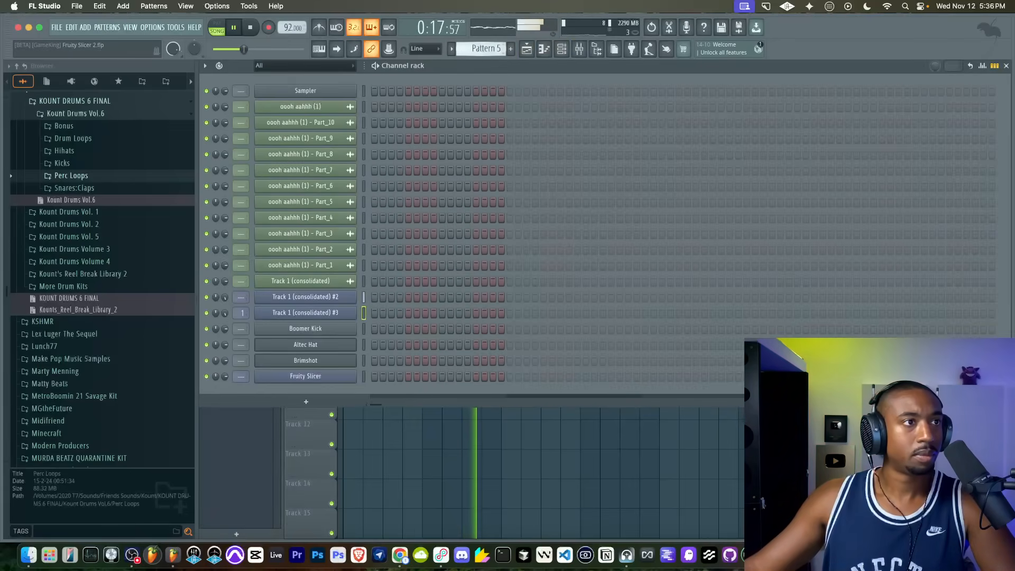
right_click(450, 443)
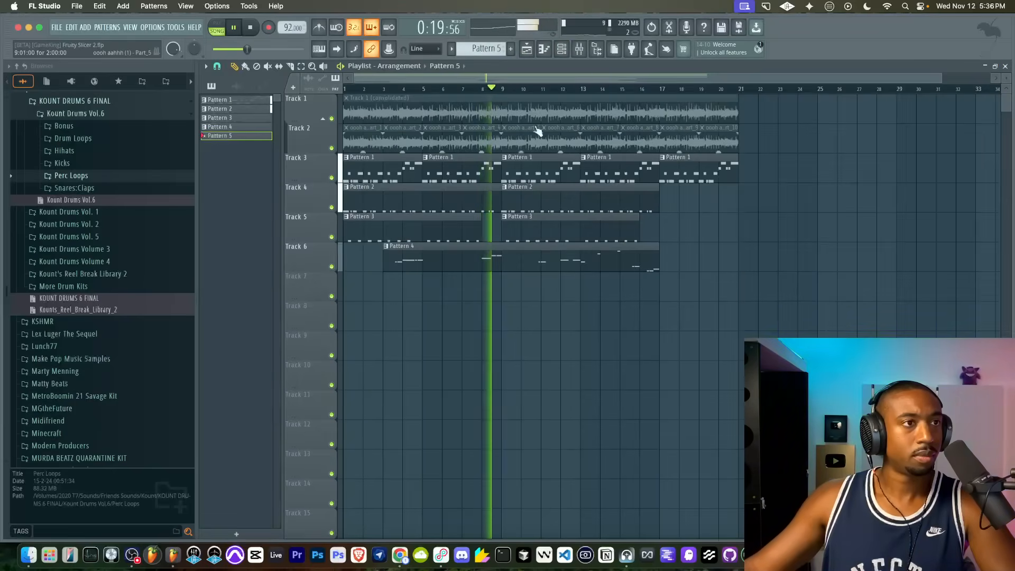
Roll off the highs in mixer track 1's Fruity Parametric EQ 2, pulling band 7 down to about -17.9 dB at 6435 Hz.
click(584, 52)
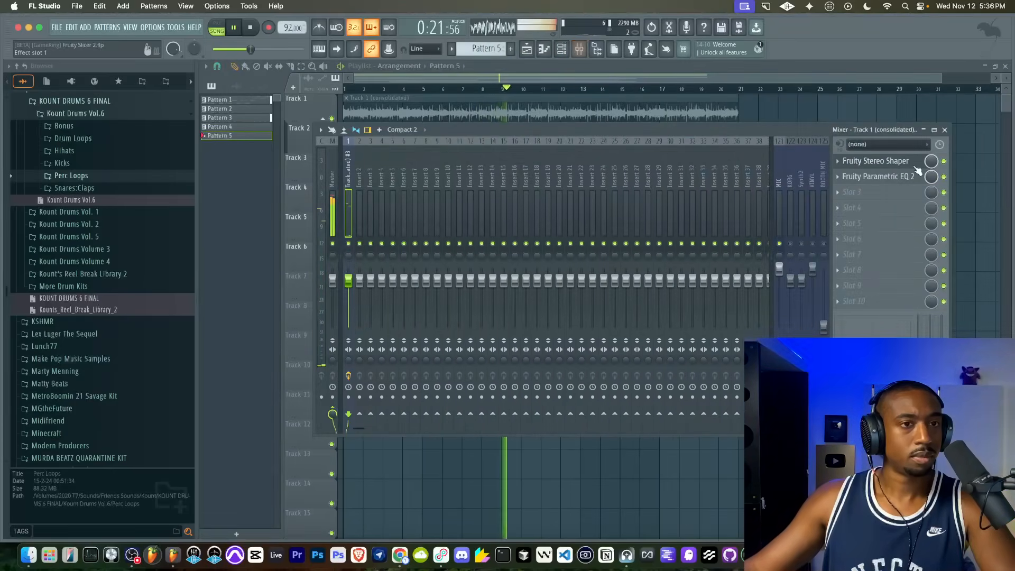
click(892, 178)
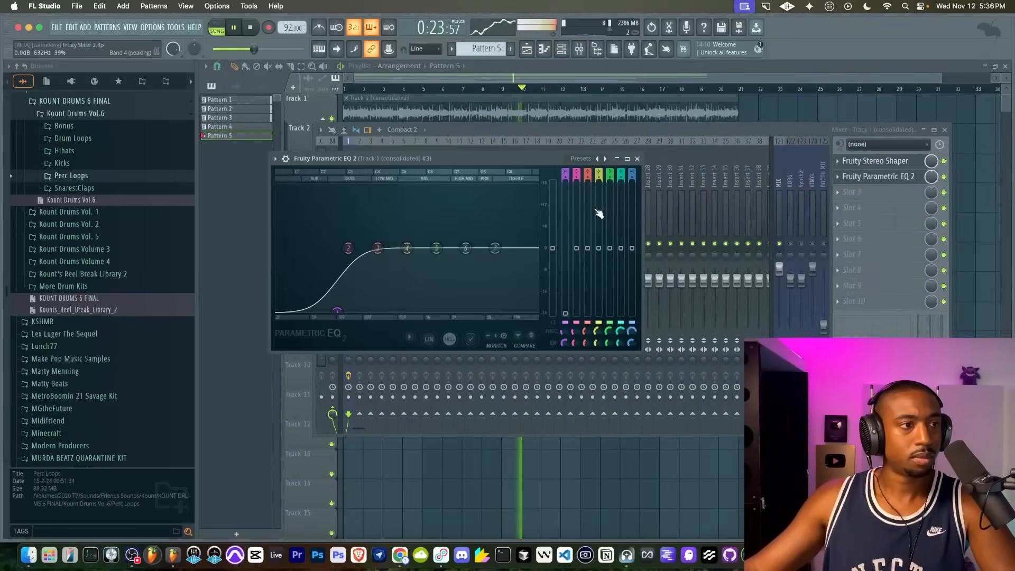
drag(494, 247, 500, 316)
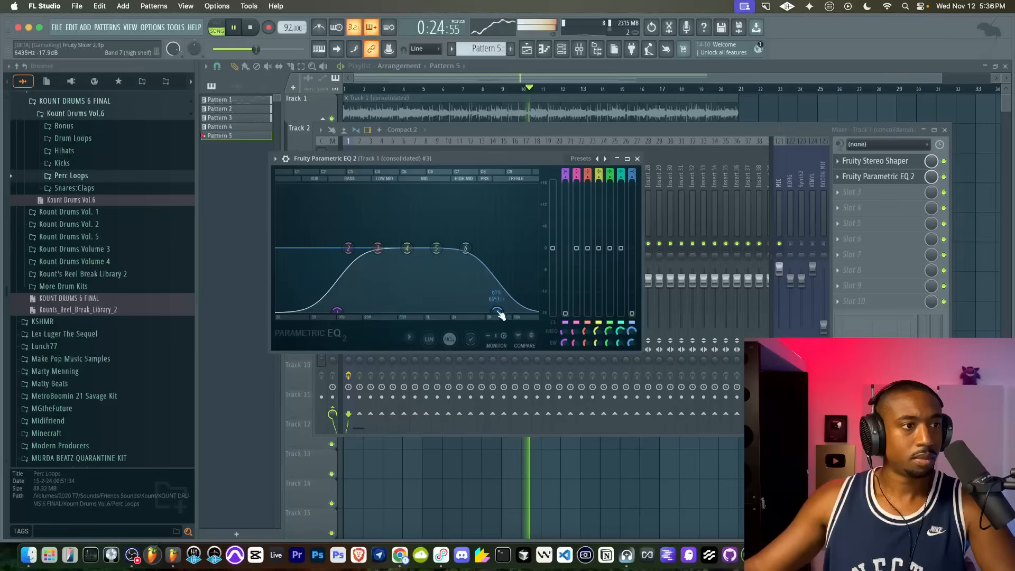
click(639, 158)
click(785, 124)
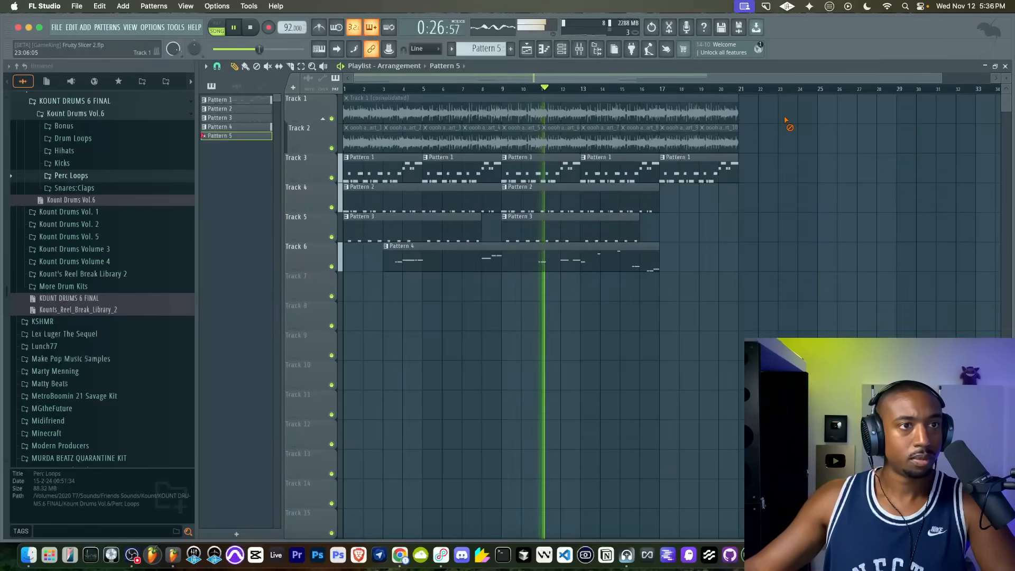
Select Pattern 1 and route the Track 1 (consolidated) #2 channel to mixer track 2.
double_click(569, 174)
click(563, 52)
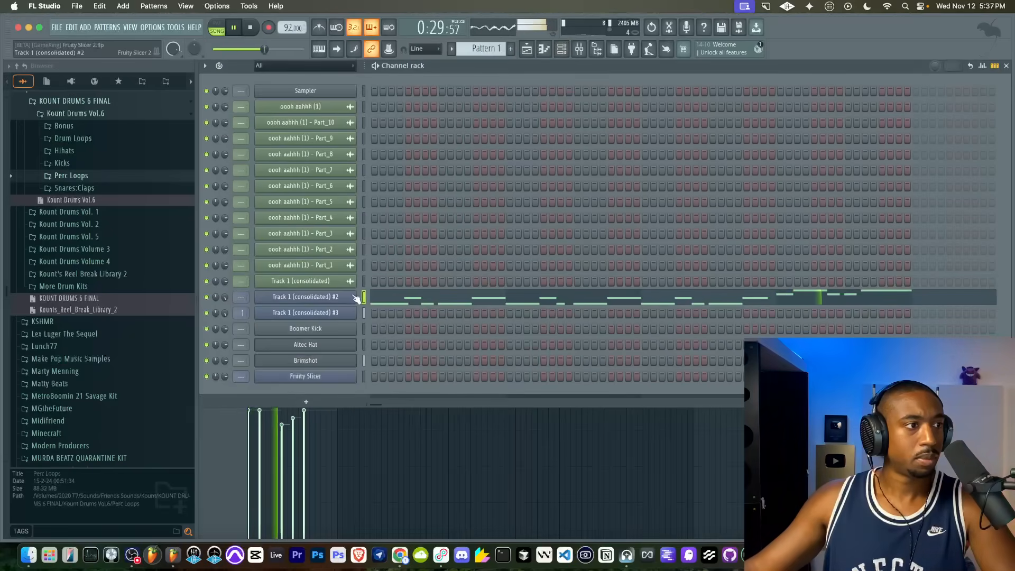
key(super+l)
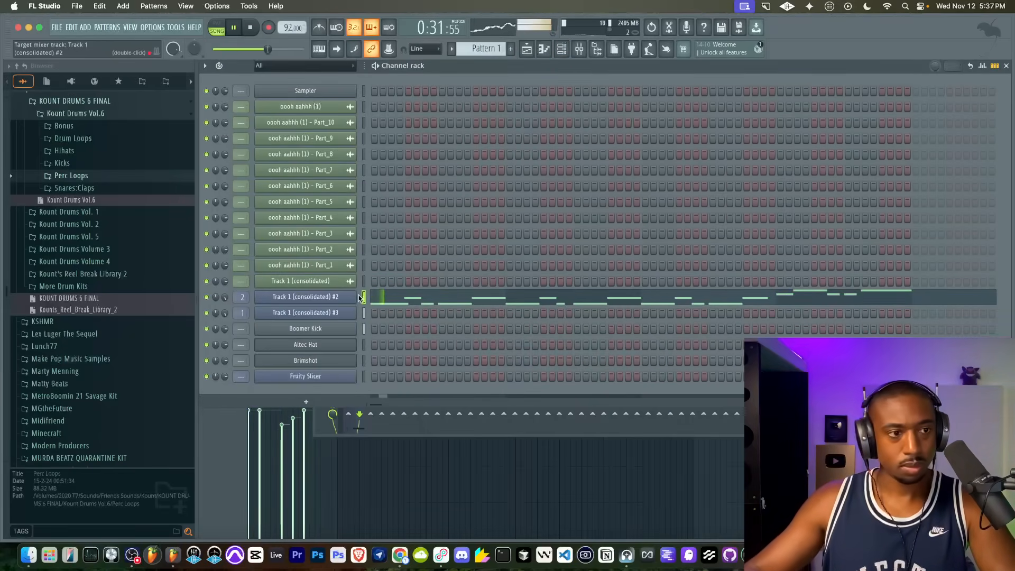
Check the playlist, channel rack and mixer levels of both slicer tracks, and restart the arrangement's playback.
click(532, 51)
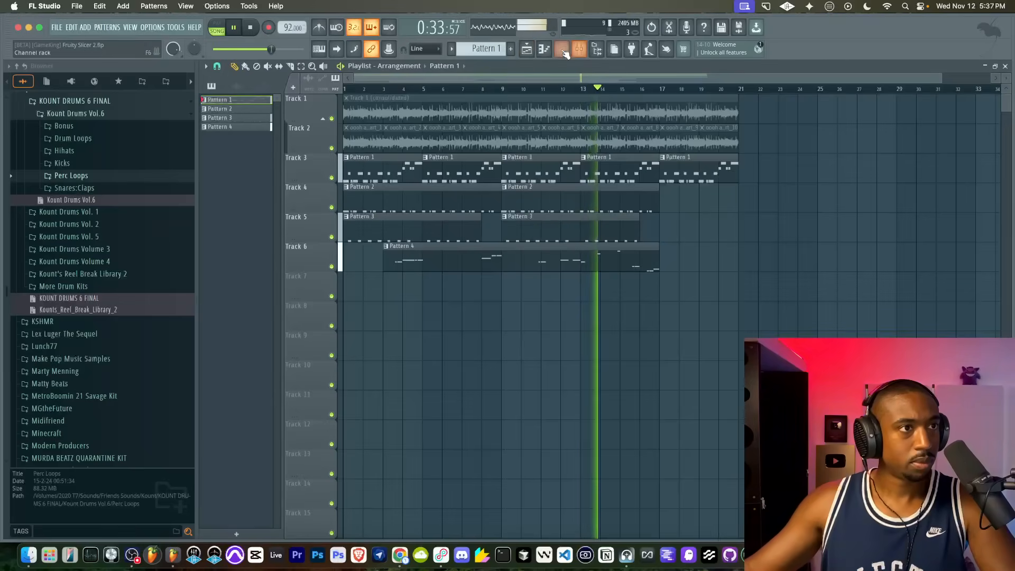
click(562, 50)
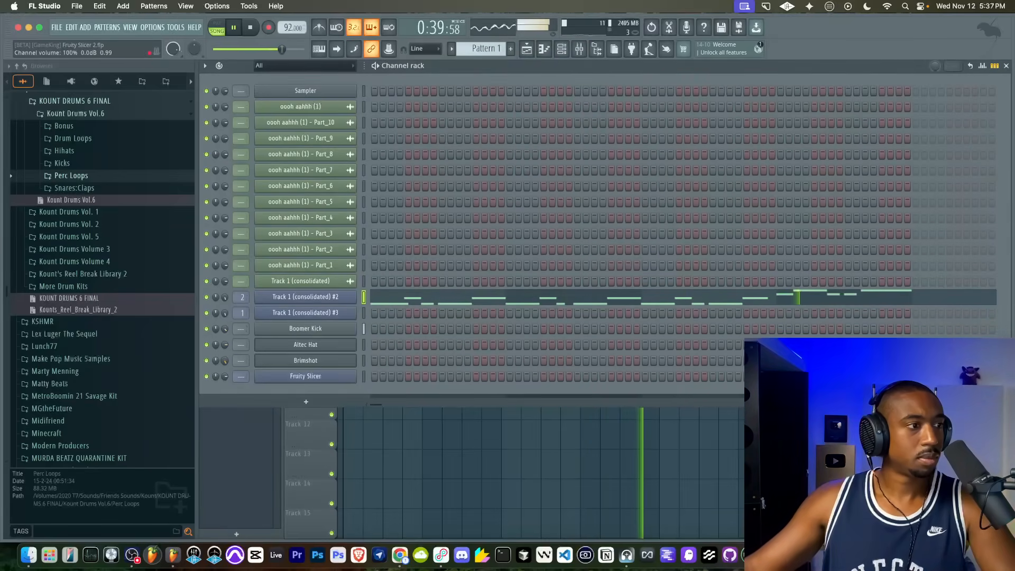
click(577, 51)
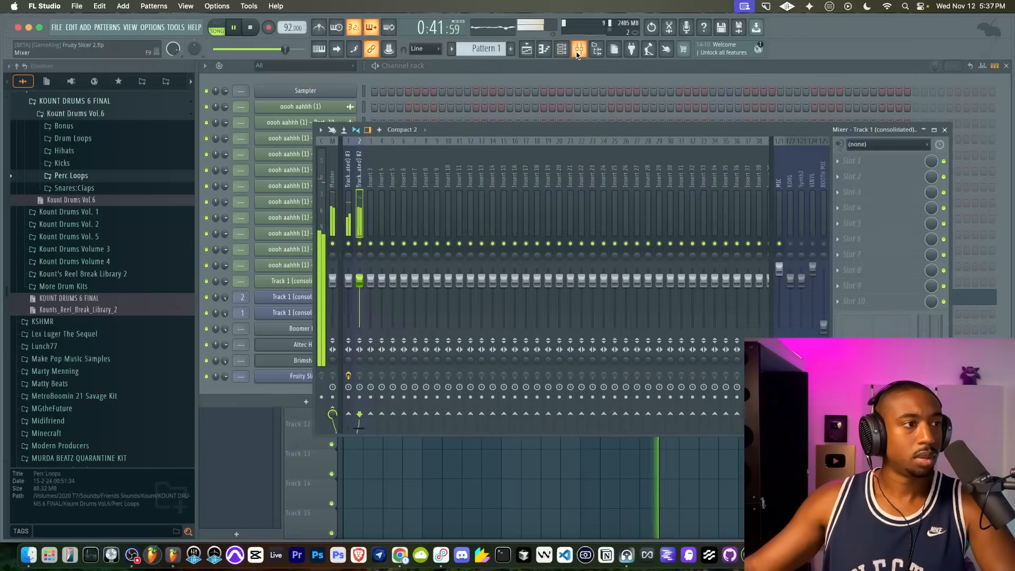
key(space)
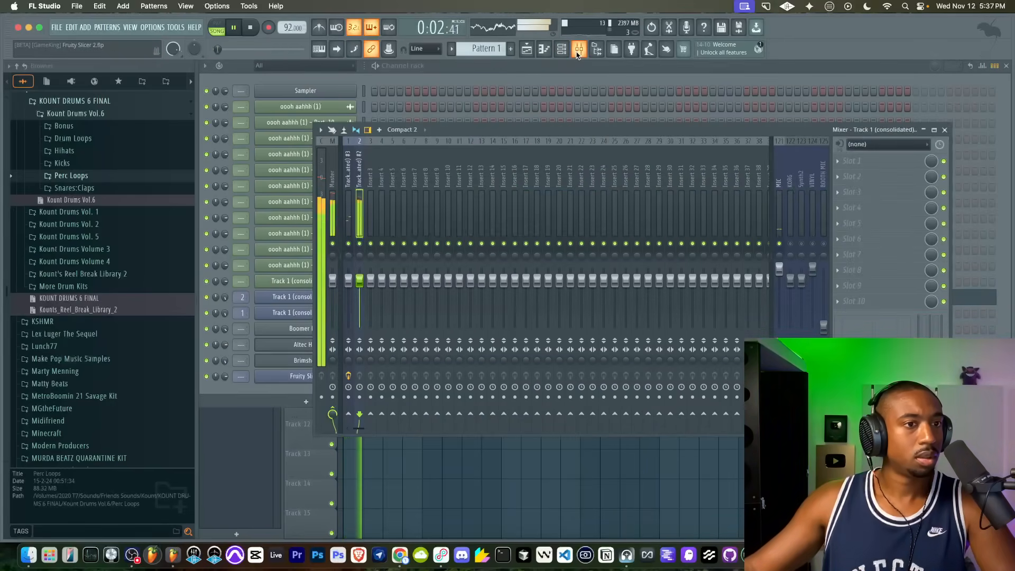
Inspect the Boomer Kick channel's sampler settings and close them.
click(299, 361)
click(300, 328)
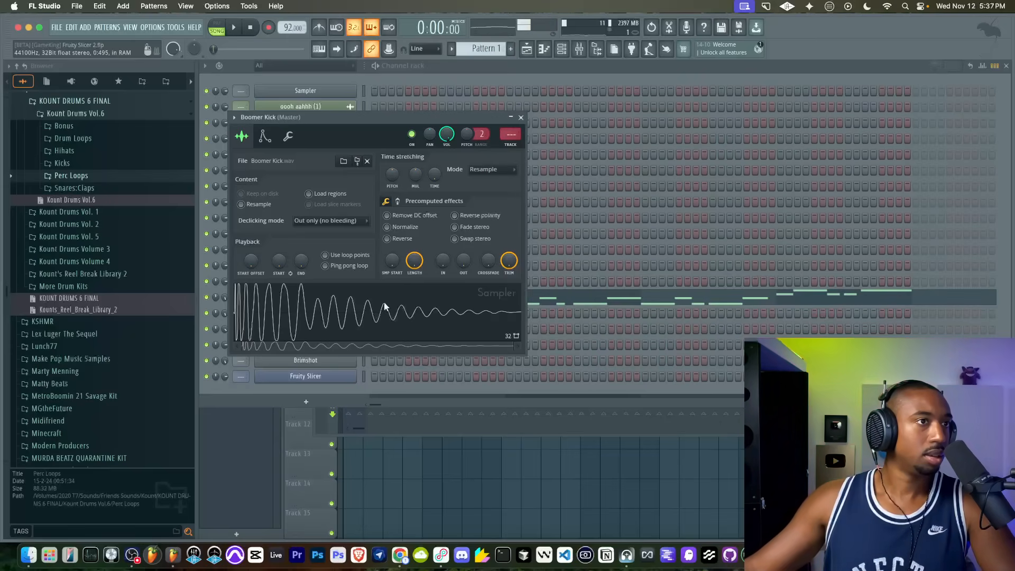
click(520, 117)
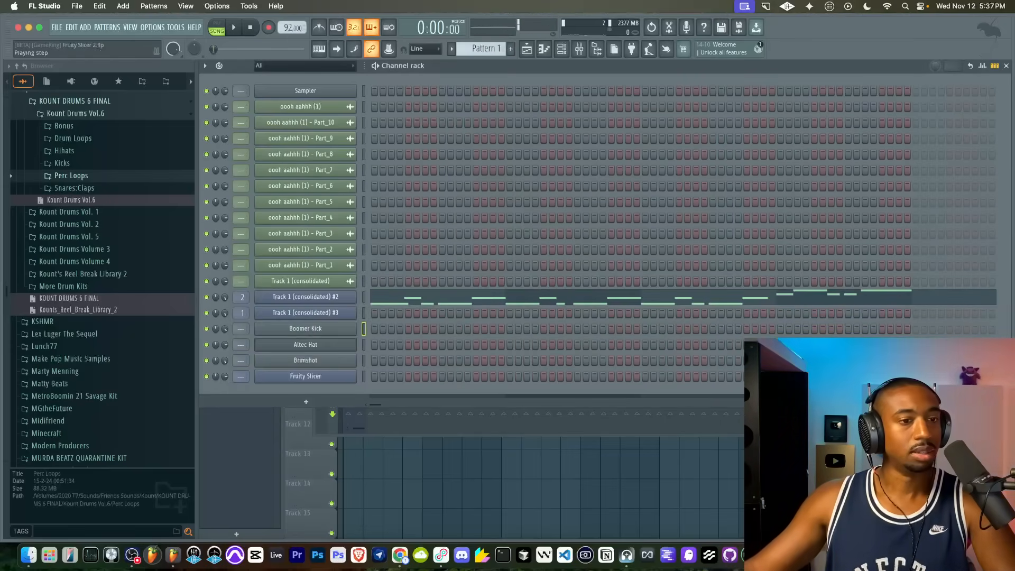
Bring up the mixer and start and stop playback to check the Master track's level.
key(F9)
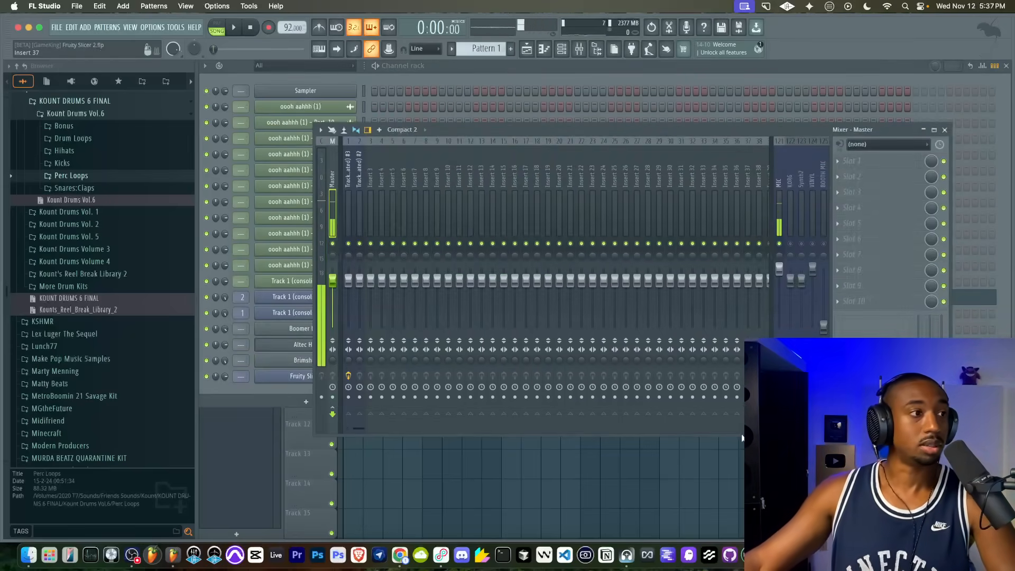
key(space)
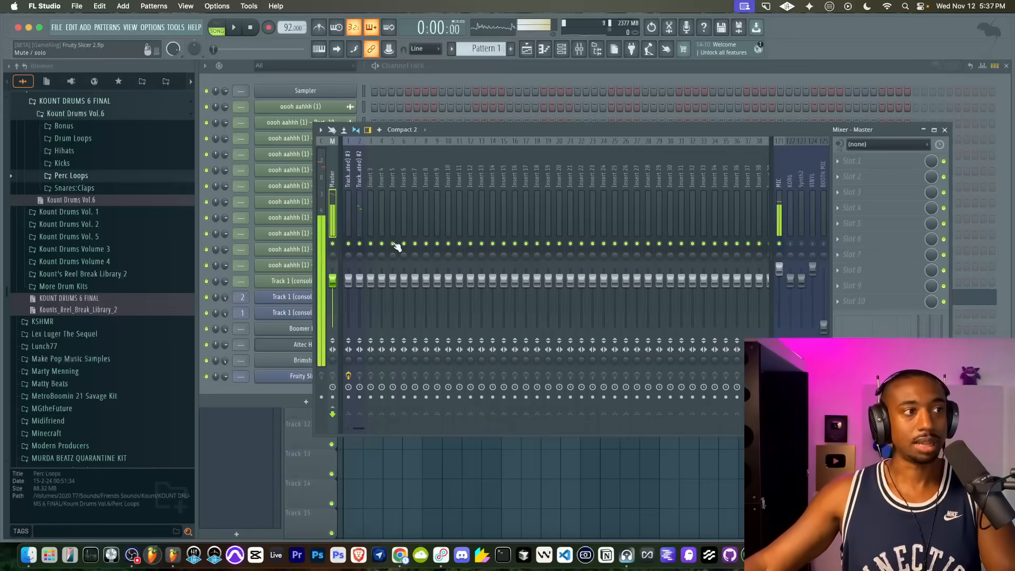
key(space)
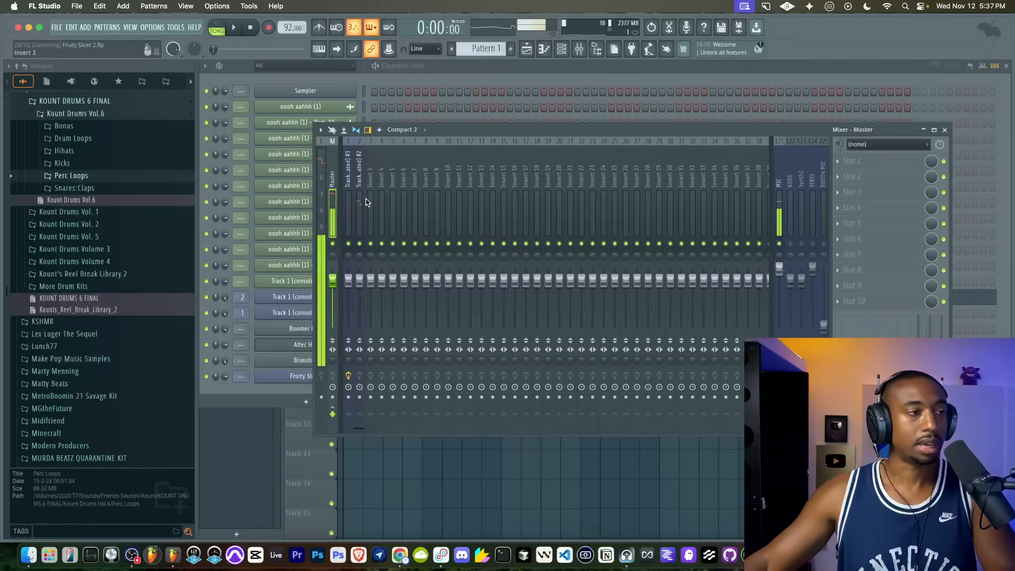
key(space)
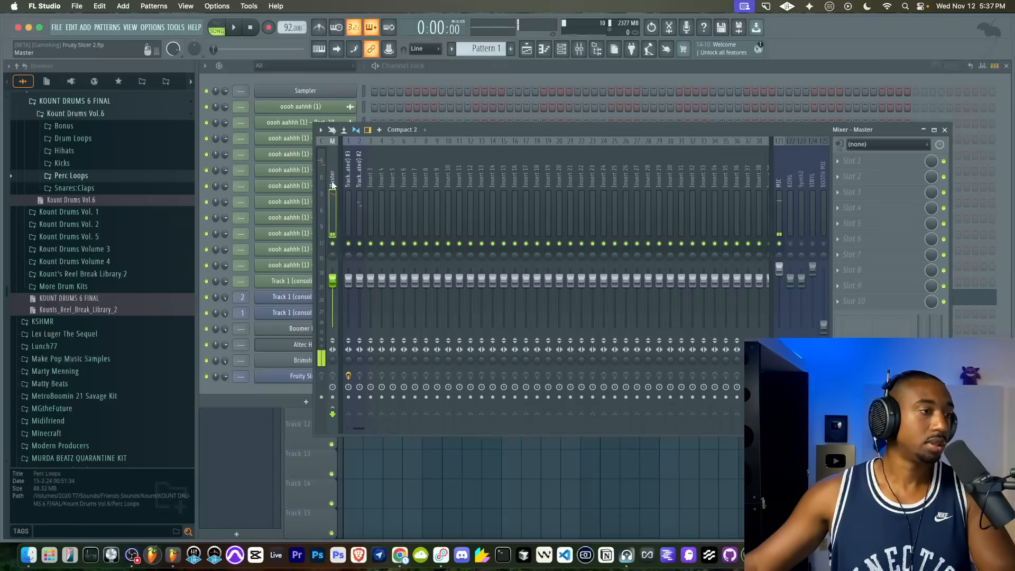
key(space)
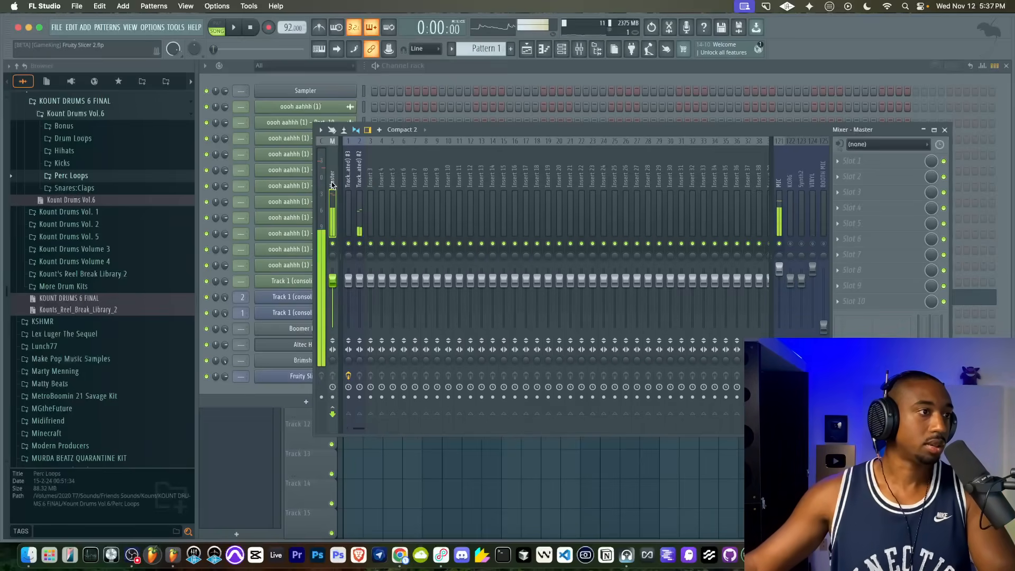
Play the arrangement and review the playlist, the channel rack's patterns and the mixer levels.
click(944, 130)
key(F6)
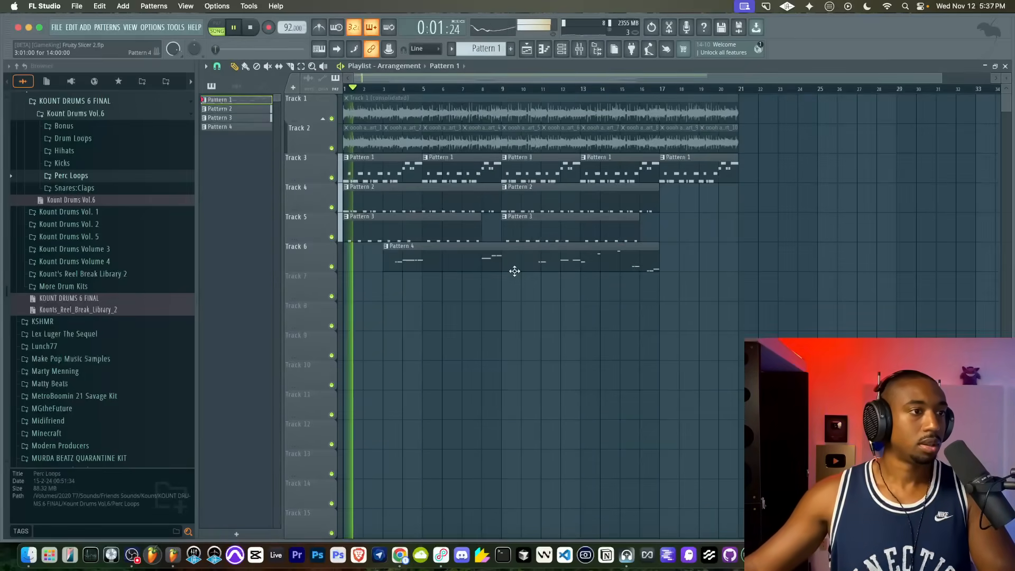
click(562, 49)
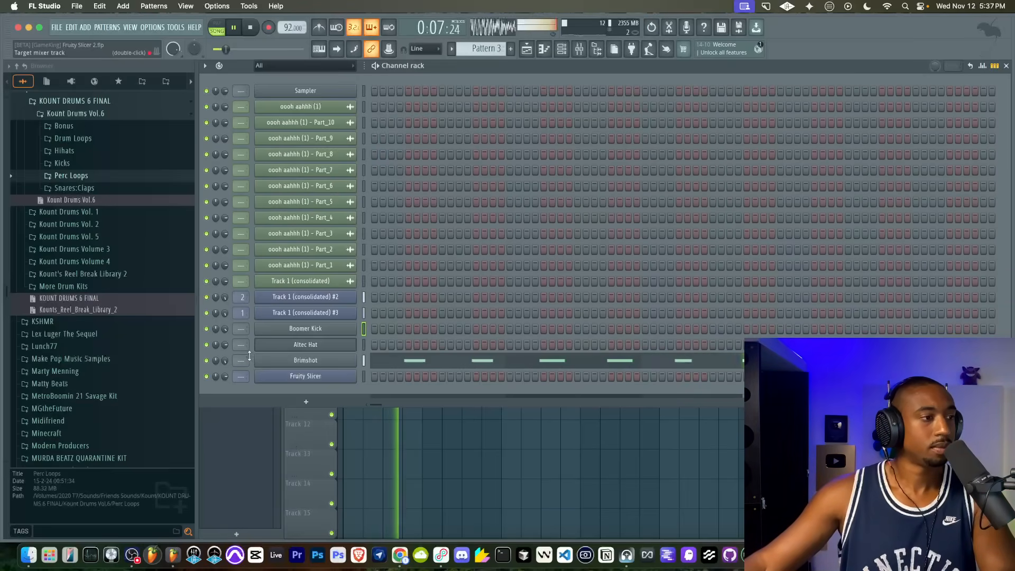
right_click(402, 434)
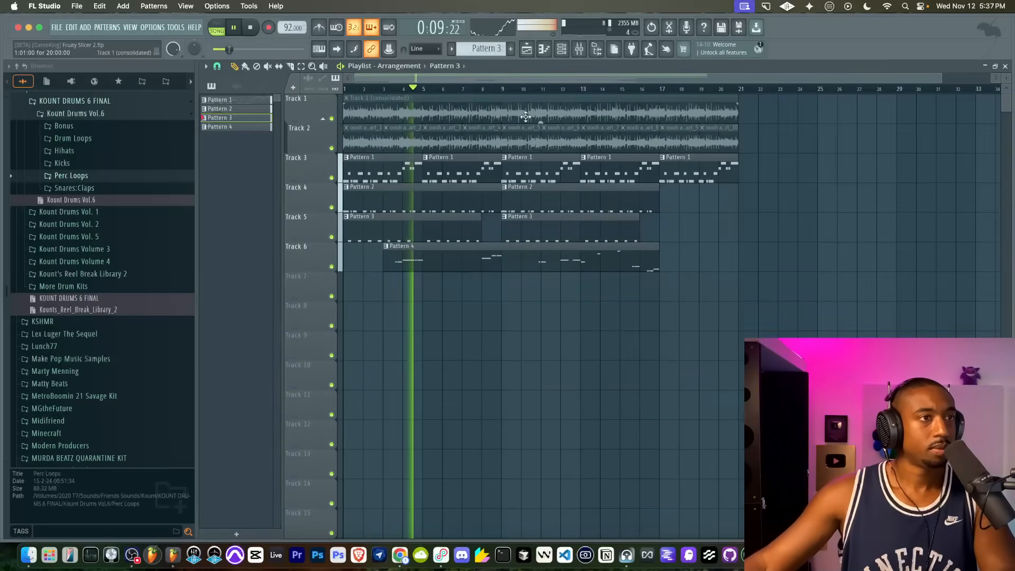
click(562, 49)
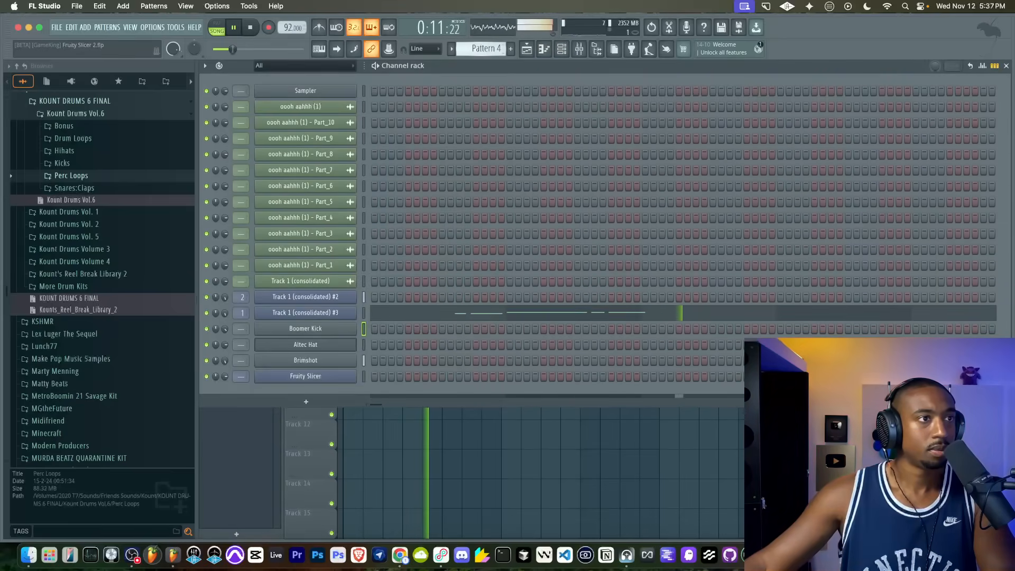
click(579, 49)
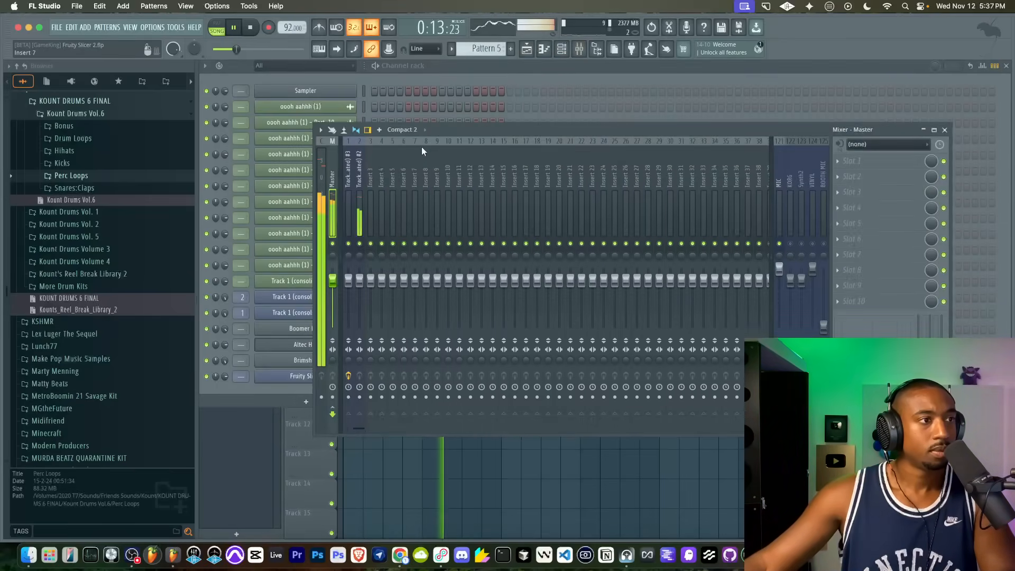
click(437, 78)
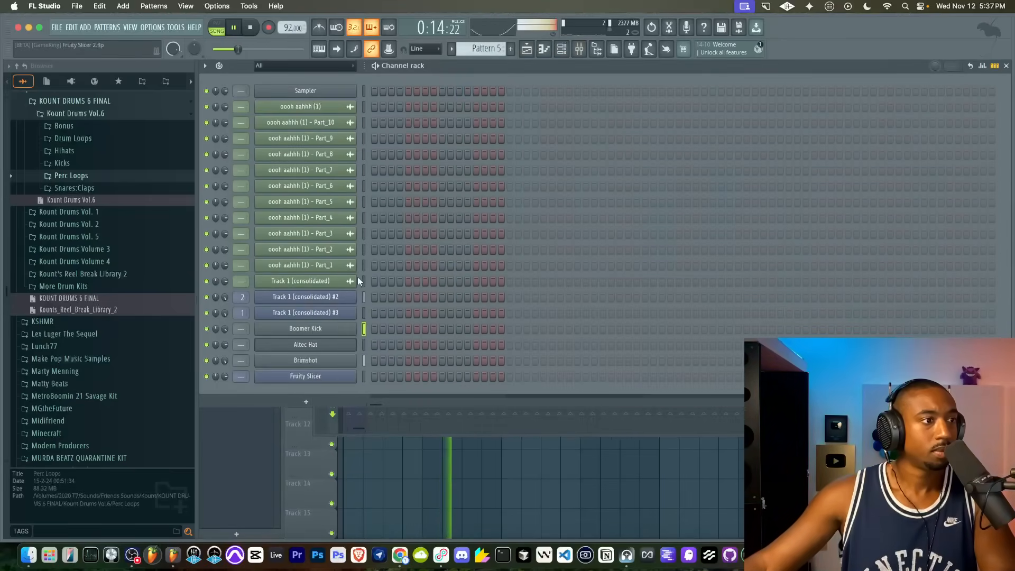
Open Pattern 2's Boomer Kick notes in the piano roll and examine their timing across bars 3 to 8.
right_click(423, 458)
double_click(440, 207)
scroll(343, 245, left, 1)
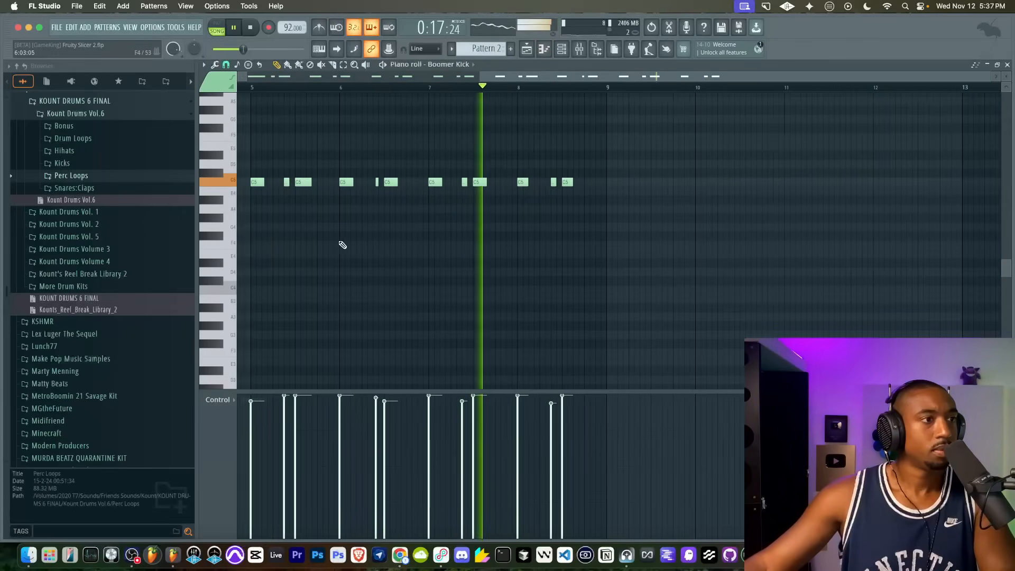
scroll(343, 244, up, 4)
scroll(319, 227, up, 1)
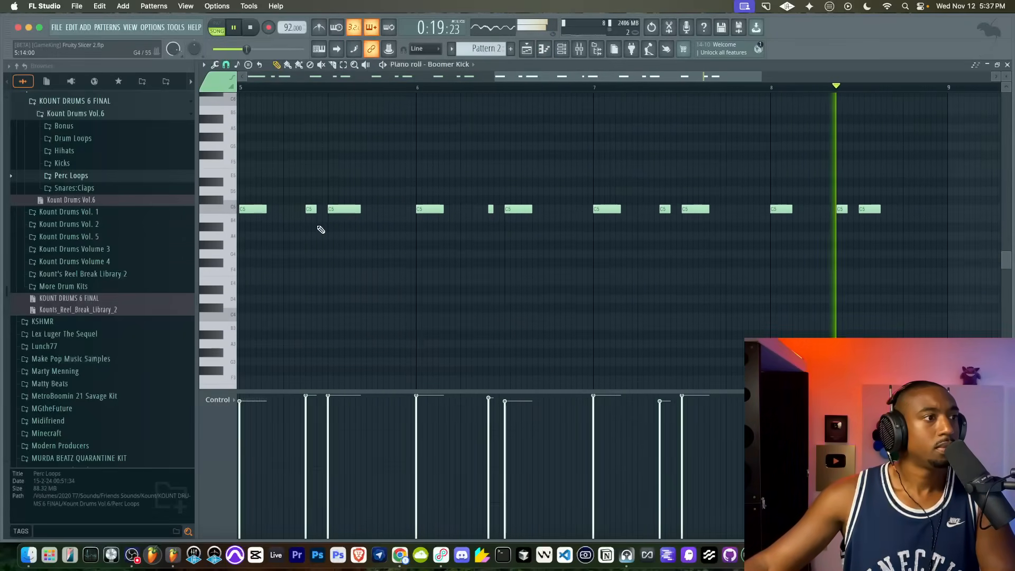
scroll(320, 230, left, 1)
scroll(319, 231, down, 1)
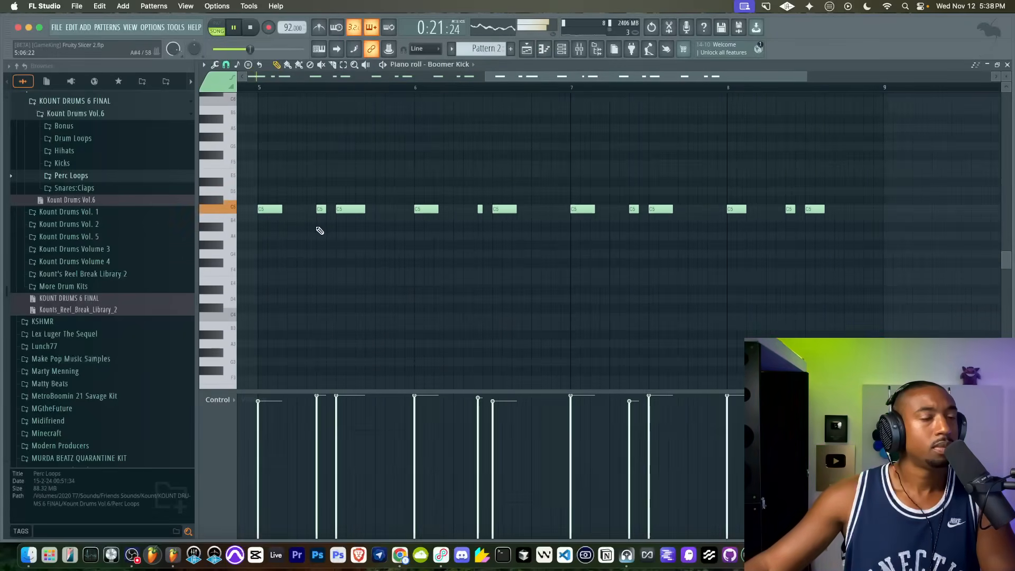
scroll(312, 234, down, 1)
scroll(296, 255, down, 2)
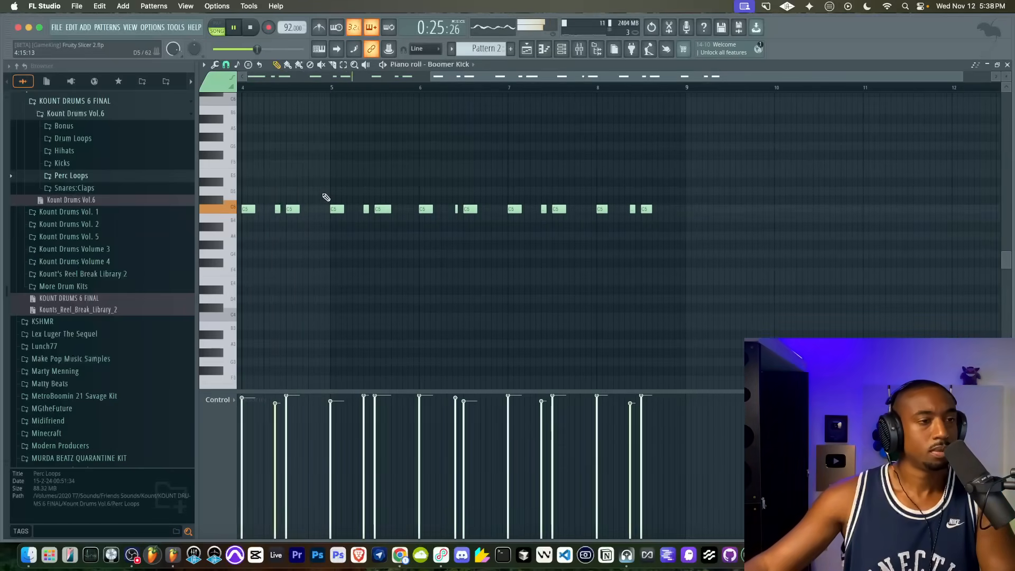
scroll(338, 245, up, 3)
scroll(337, 245, left, 2)
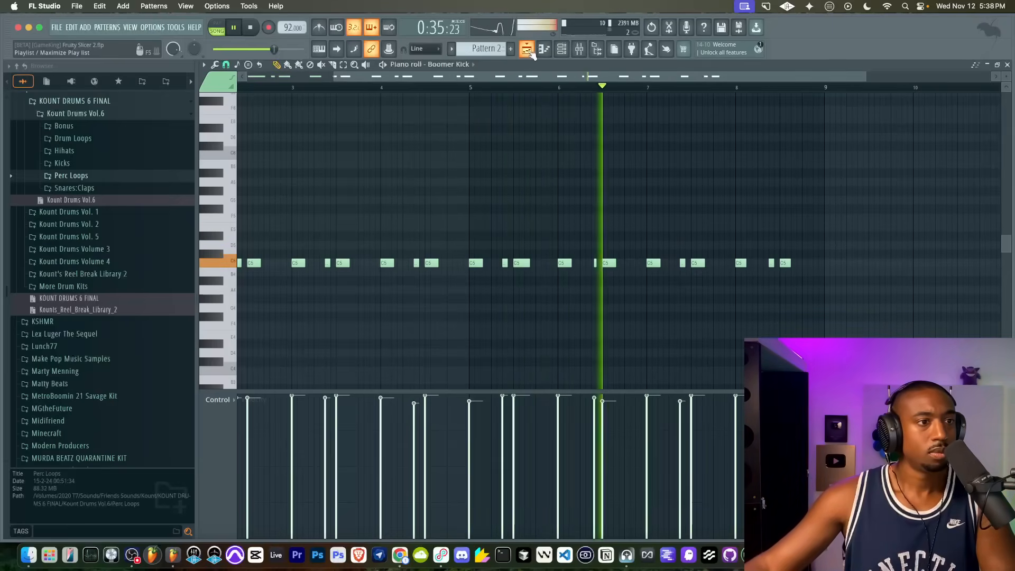
Move the short C5 kick note in bar 6 earlier to 6:06:12 and return to the playlist.
scroll(625, 253, up, 3)
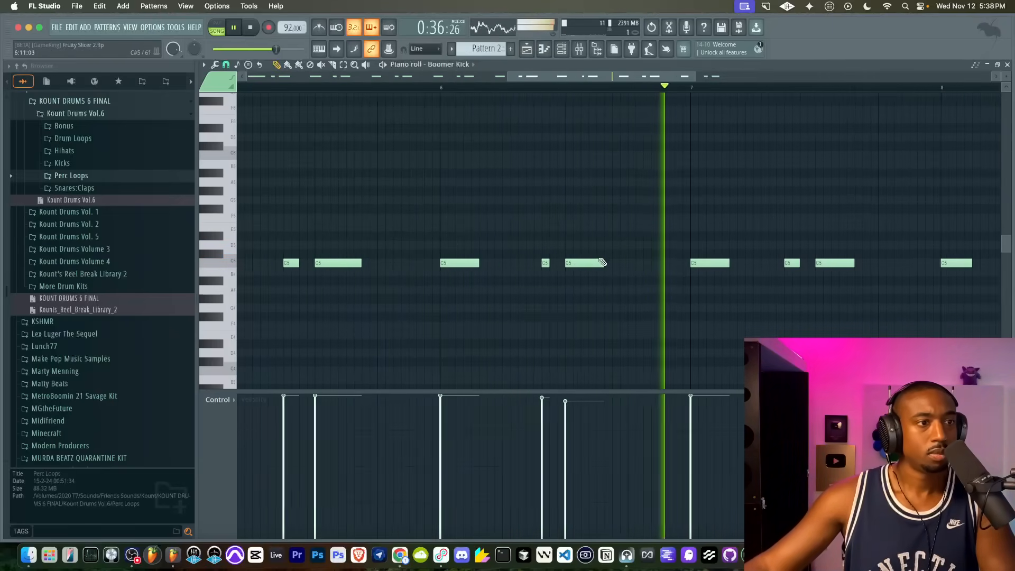
click(545, 263)
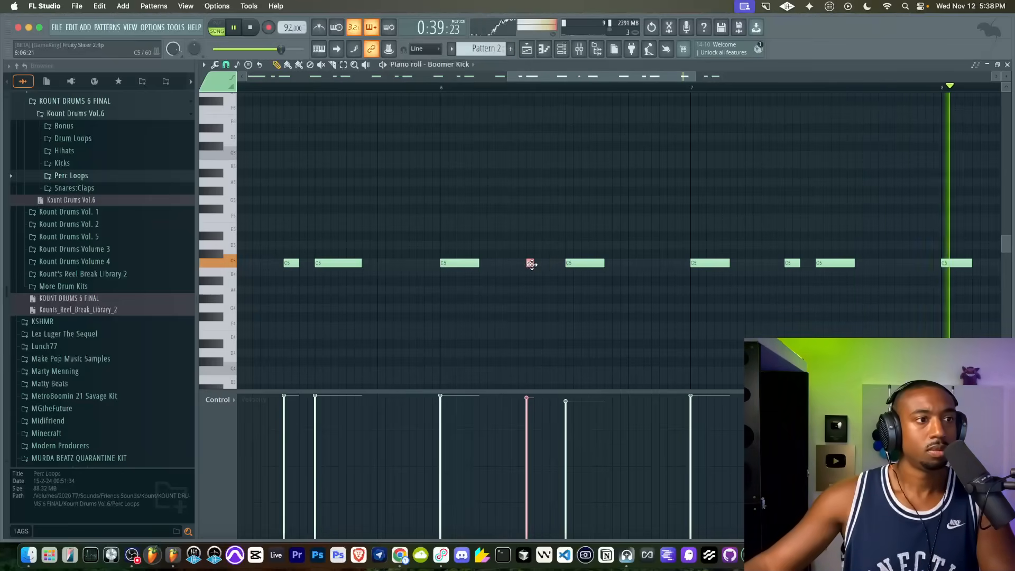
scroll(529, 275, down, 3)
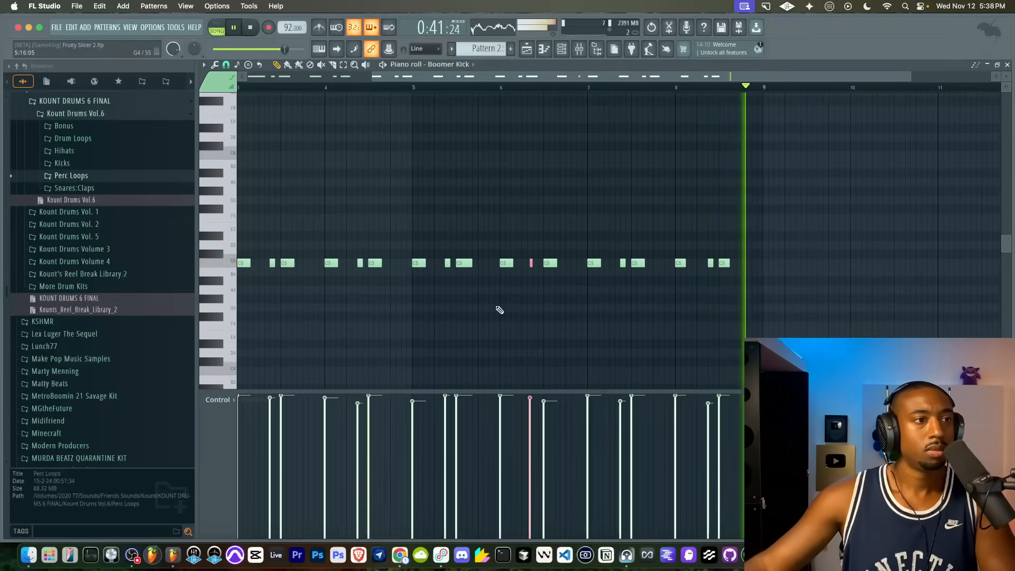
scroll(531, 272, up, 3)
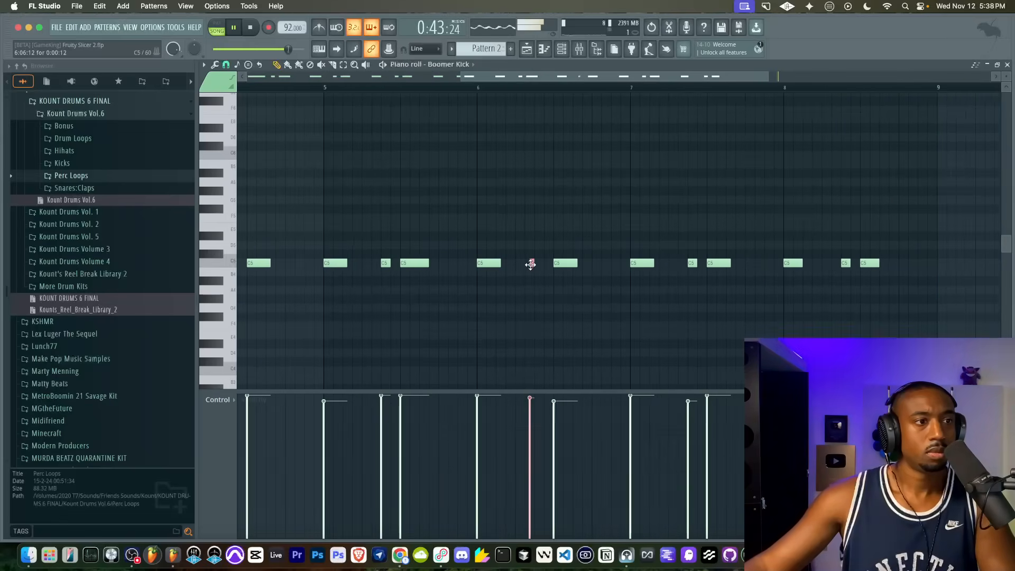
scroll(535, 264, down, 3)
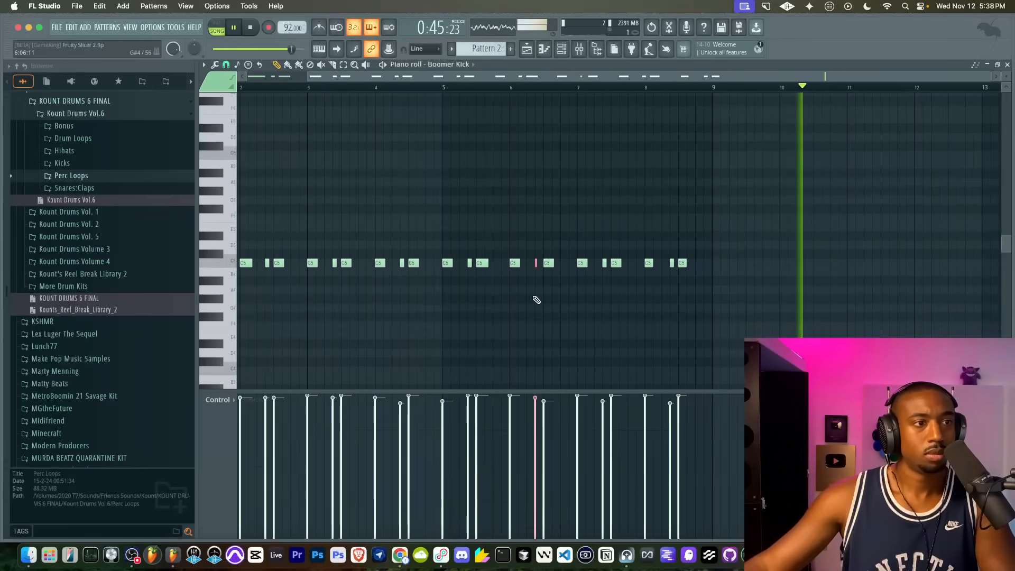
click(527, 48)
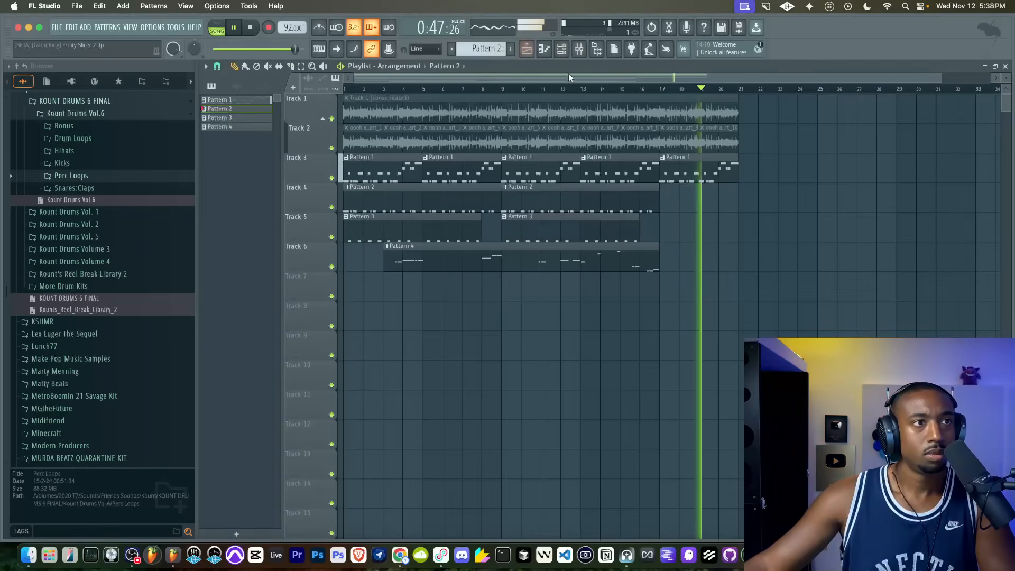
Add Fruity Parametric EQ 2 to mixer track 2, rolling off the highs with band 7 and lowering the lows with band 1.
click(579, 49)
click(361, 220)
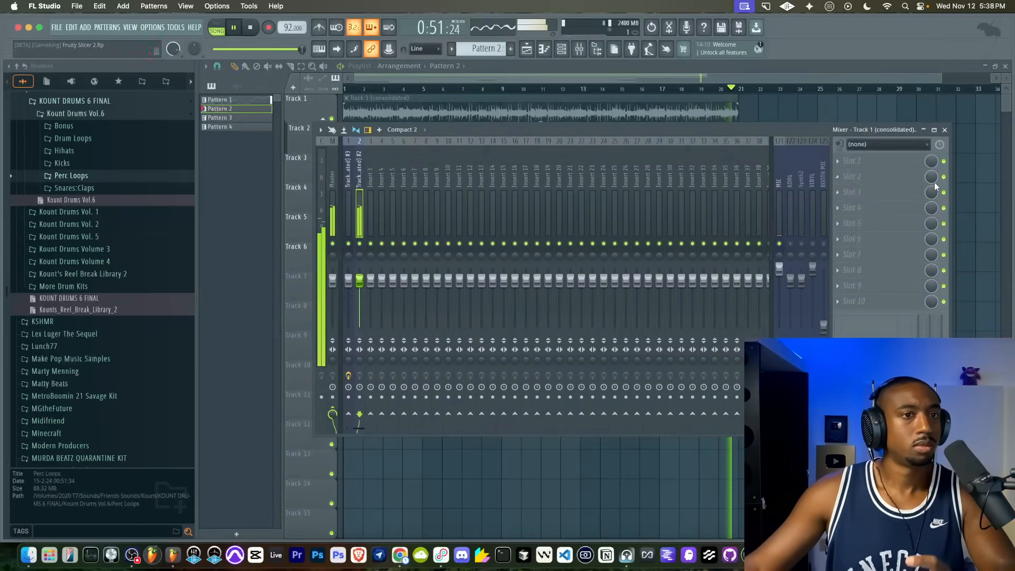
click(899, 177)
click(317, 357)
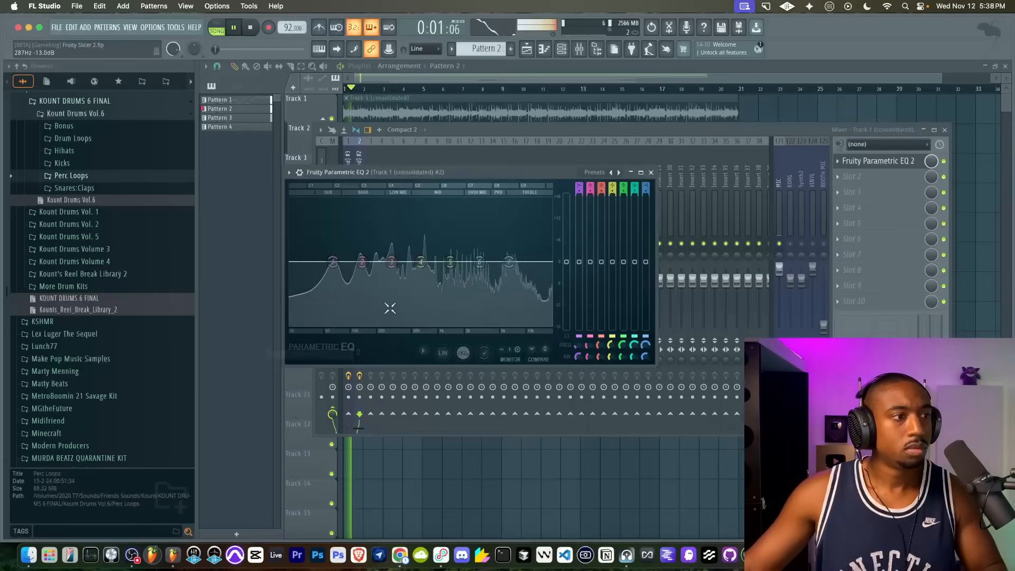
drag(509, 269, 514, 326)
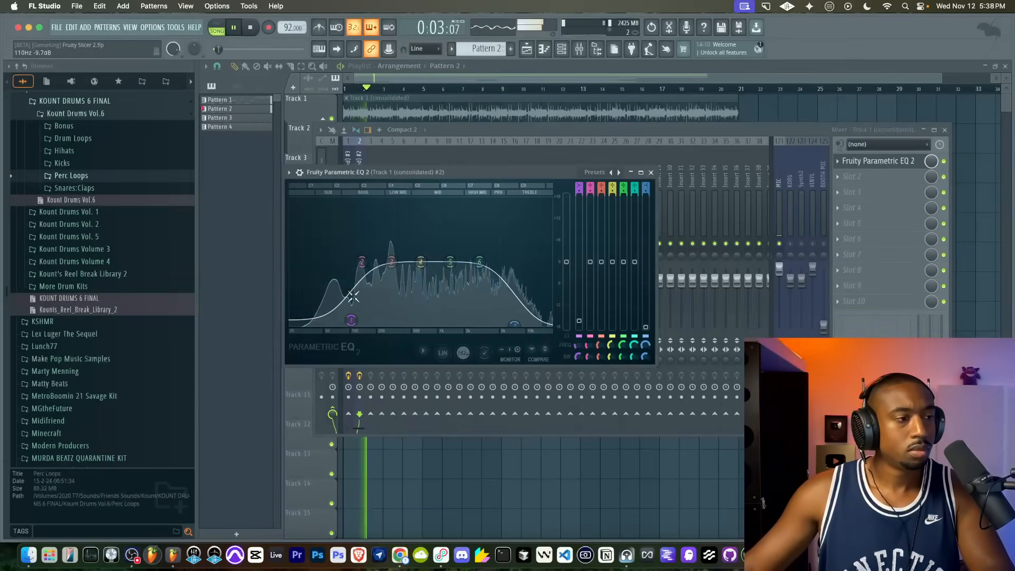
drag(351, 320, 368, 287)
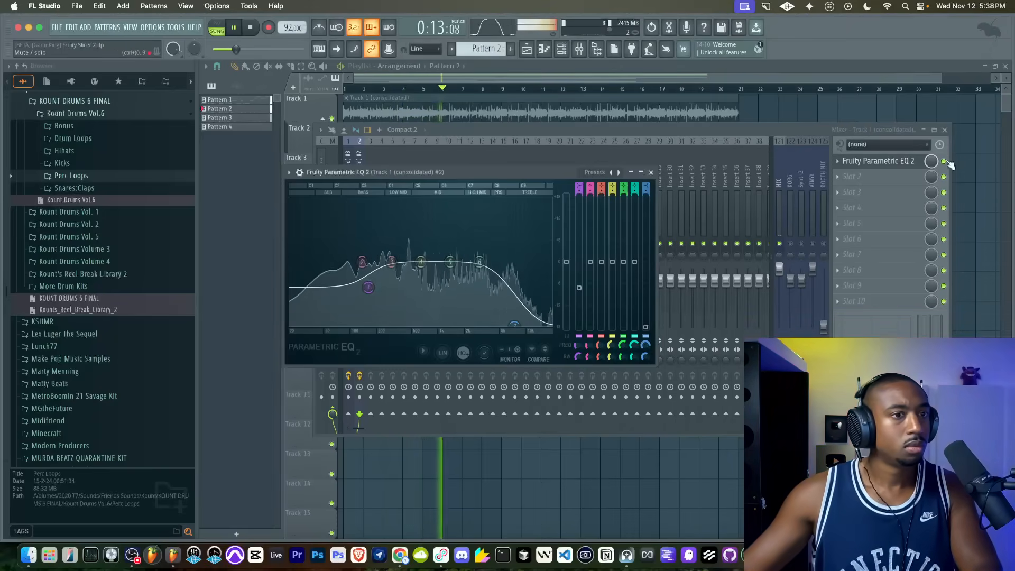
Stop playback, bypass Fruity Parametric EQ 2 on mixer track 2, and save the project after closing the mixer.
key(space)
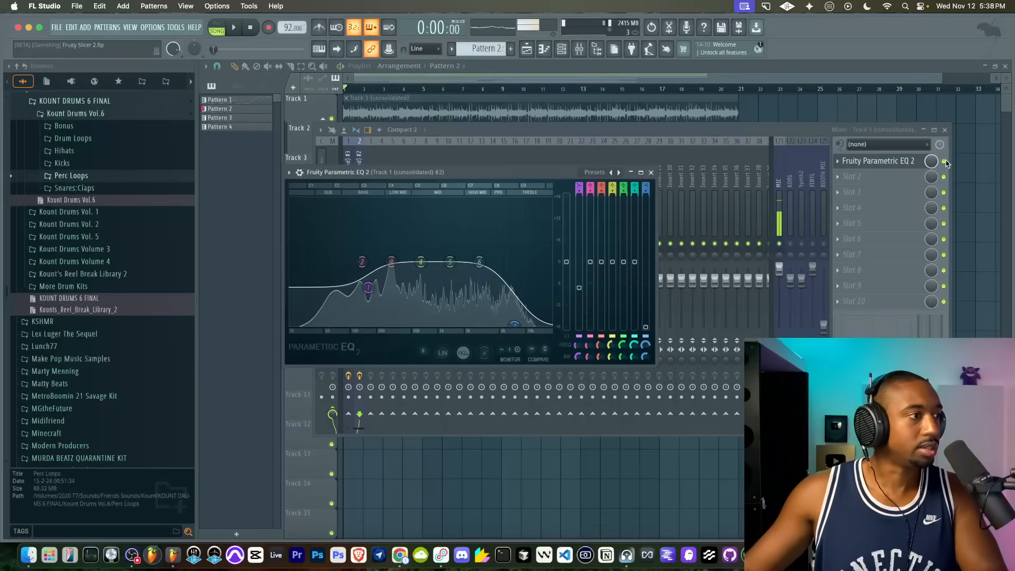
click(945, 162)
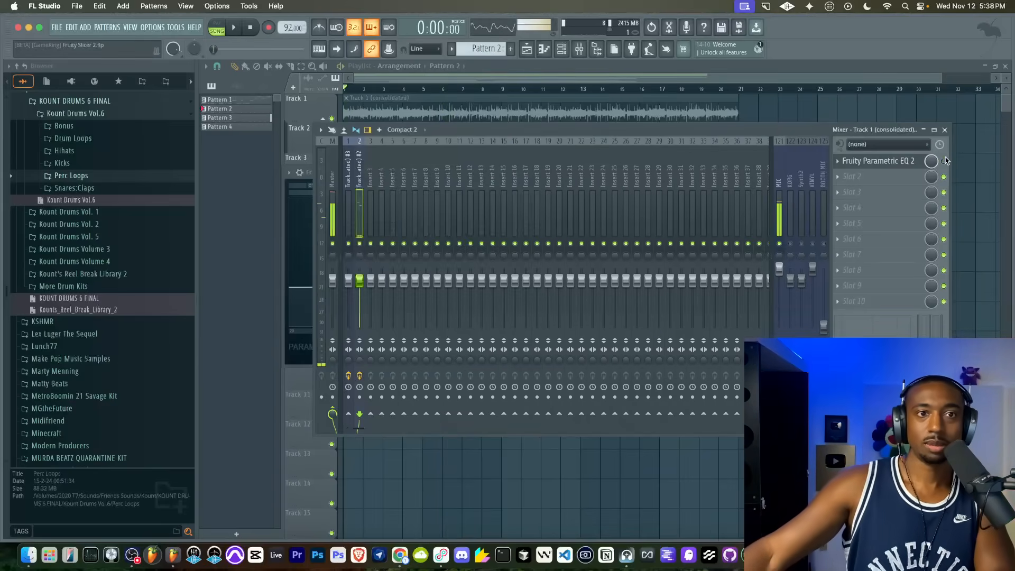
click(946, 132)
key(space)
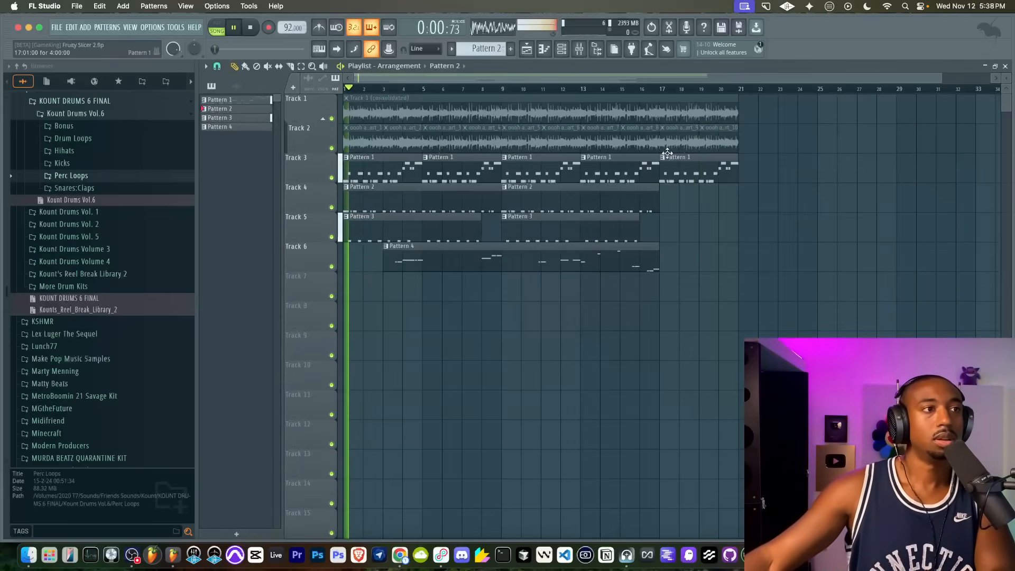
key(space)
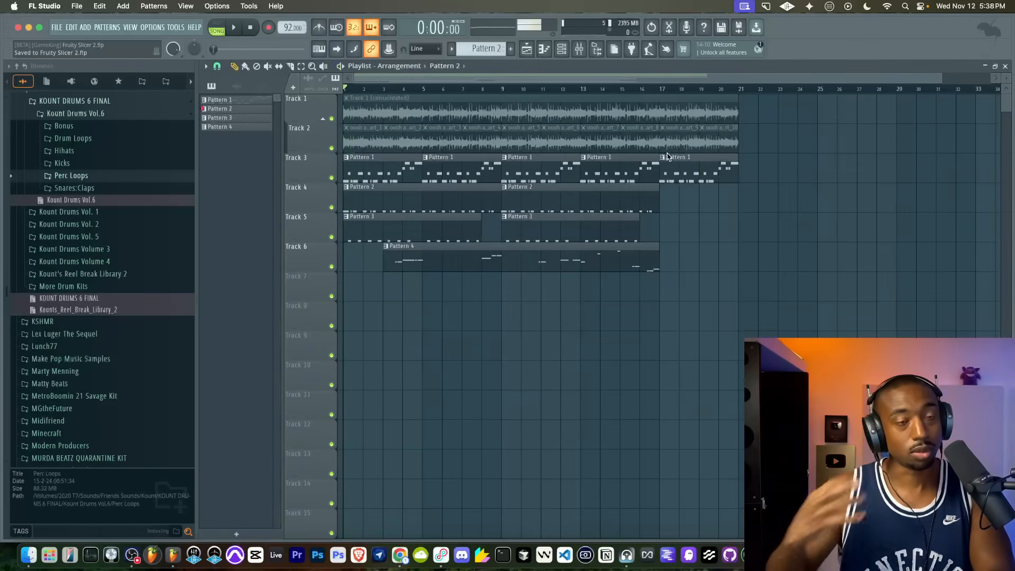
Inspect the Fruity Slicer 2 settings of the Track 1 (consolidated) #3 channel and return to the playlist.
click(561, 49)
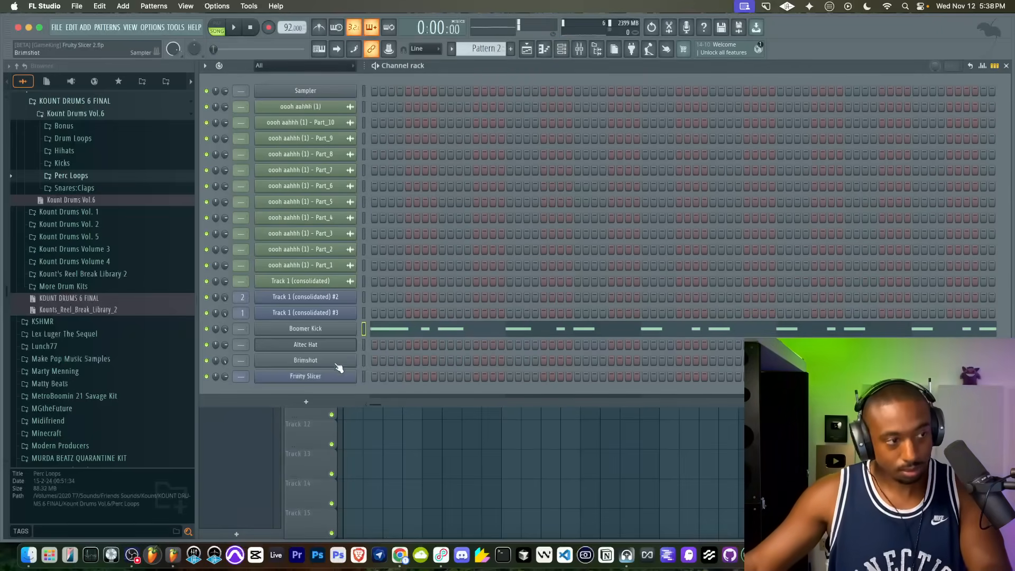
key(space)
click(323, 380)
click(310, 313)
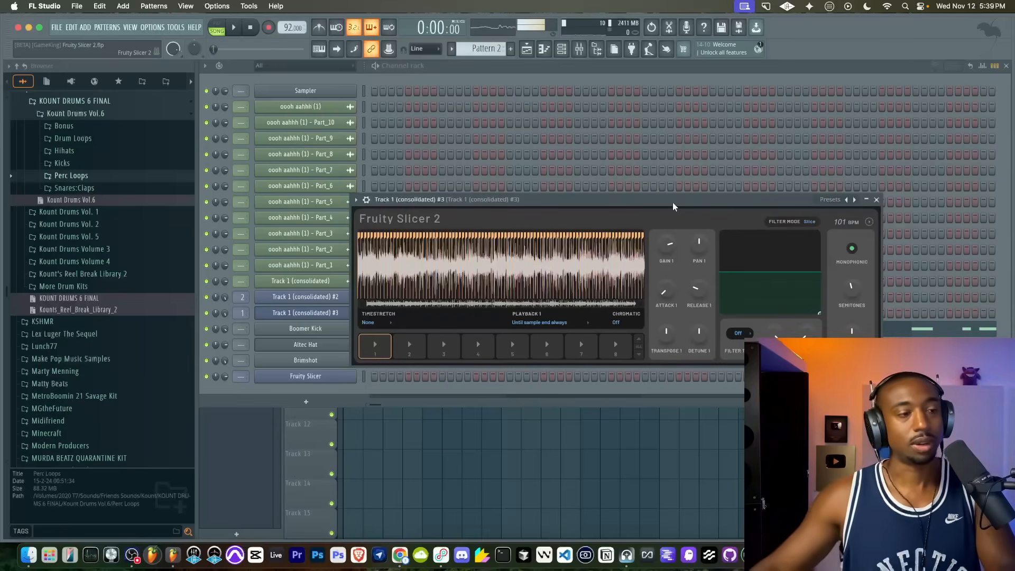
key(F5)
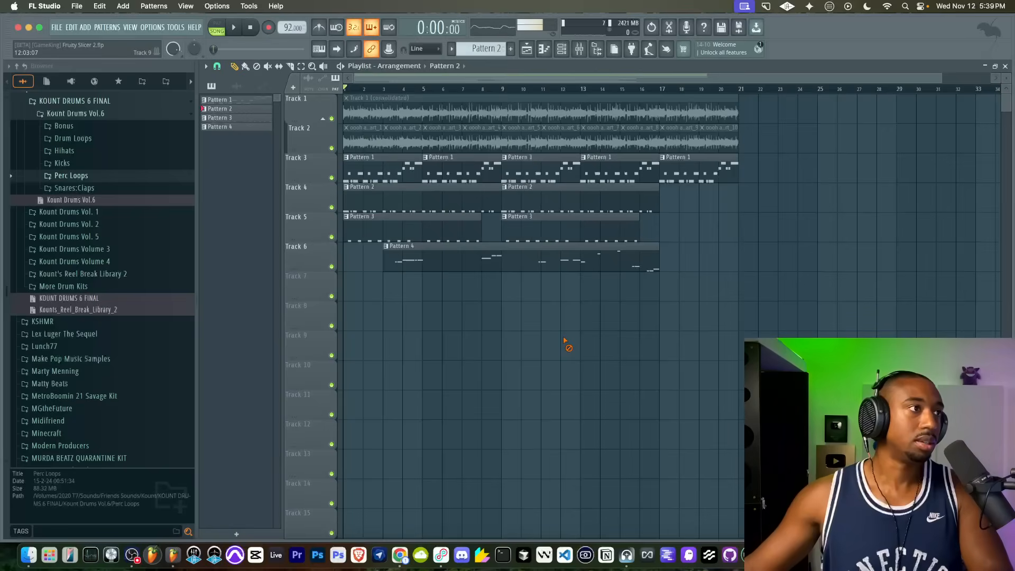
Play and stop the arrangement, check the Master track's level in the mixer, and close the mixer.
key(space)
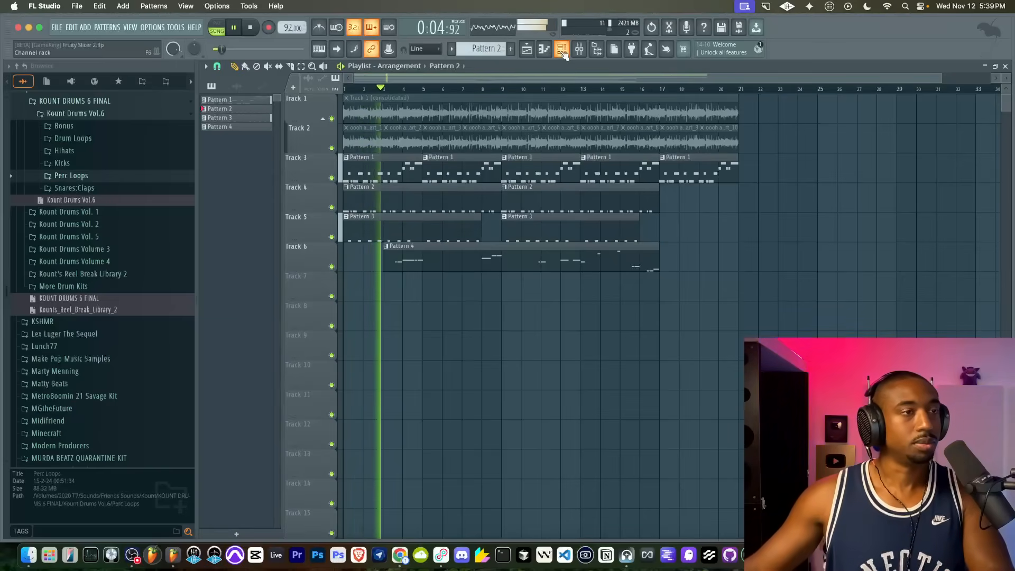
key(space)
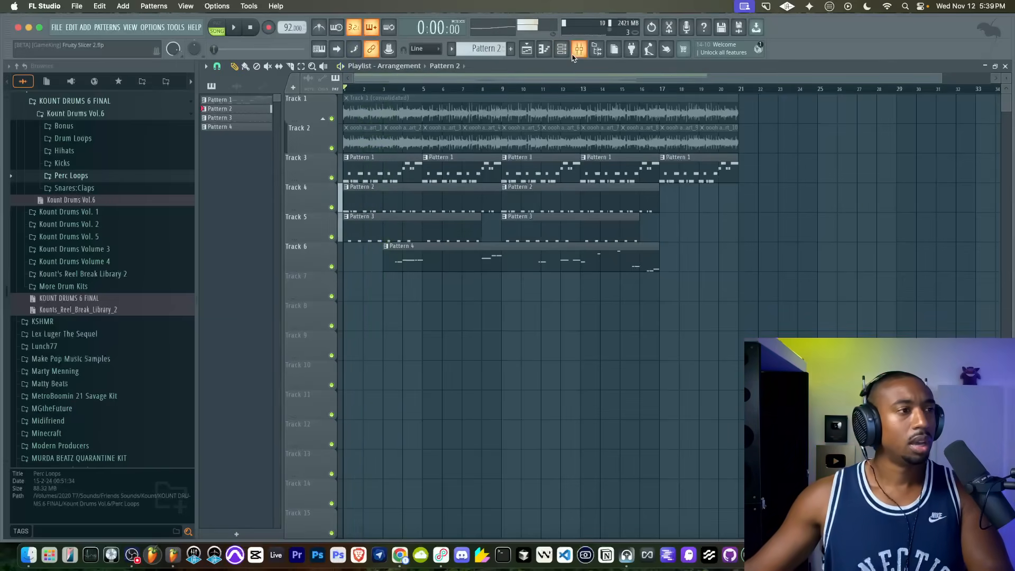
click(574, 55)
click(331, 198)
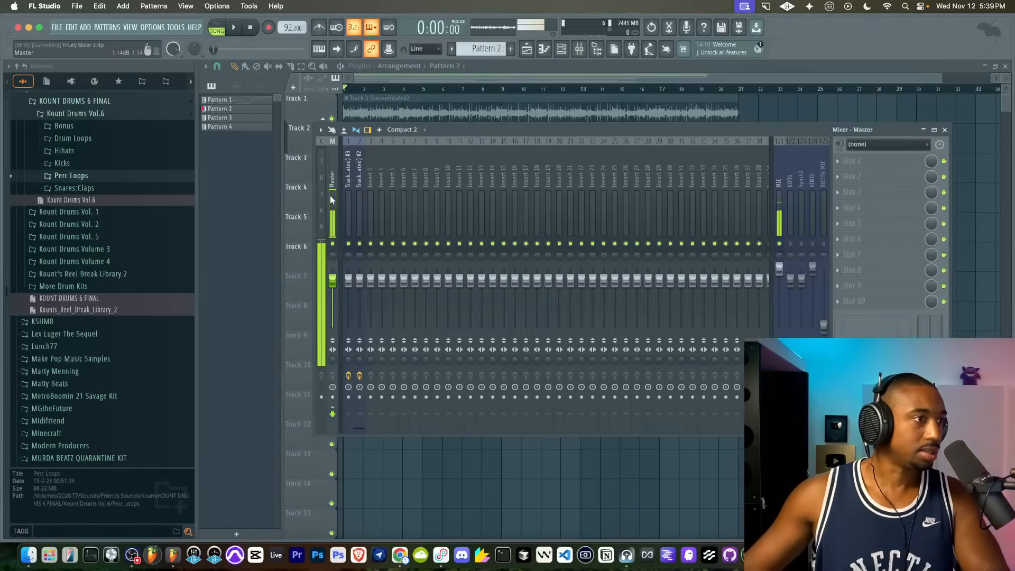
key(F9)
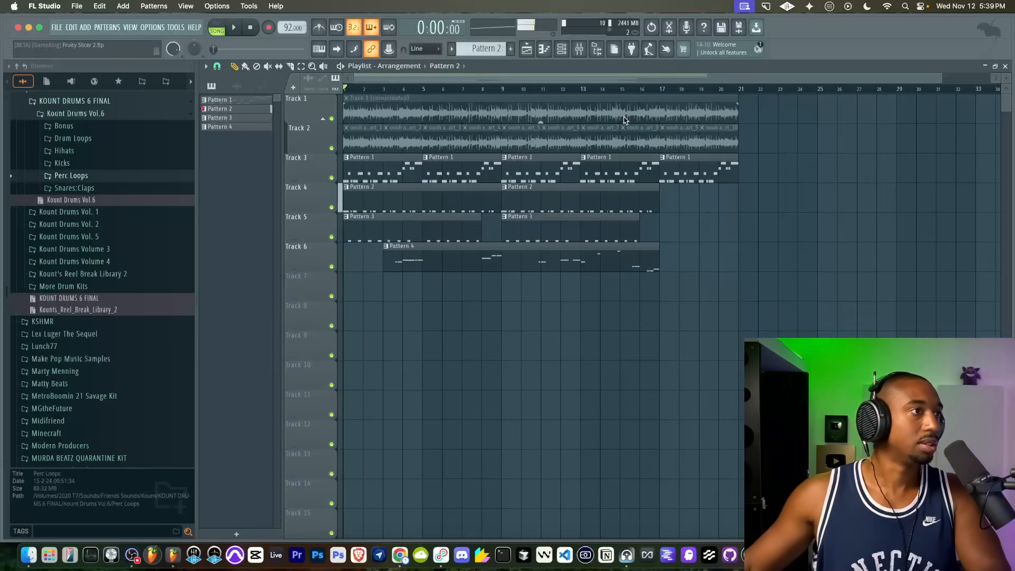
Play the arrangement from the start and bring up the mixer during playback.
key(space)
click(579, 49)
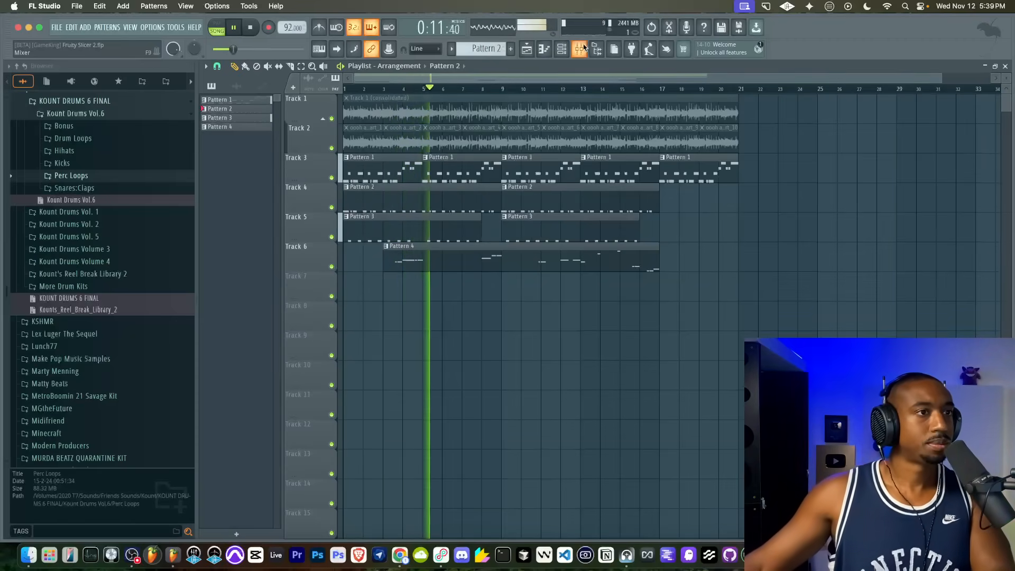
key(F9)
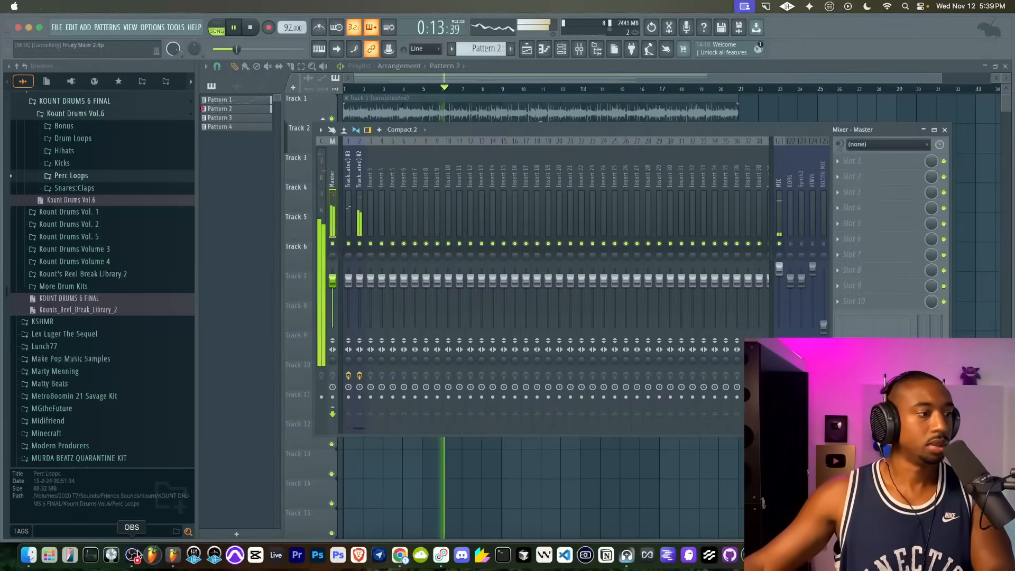